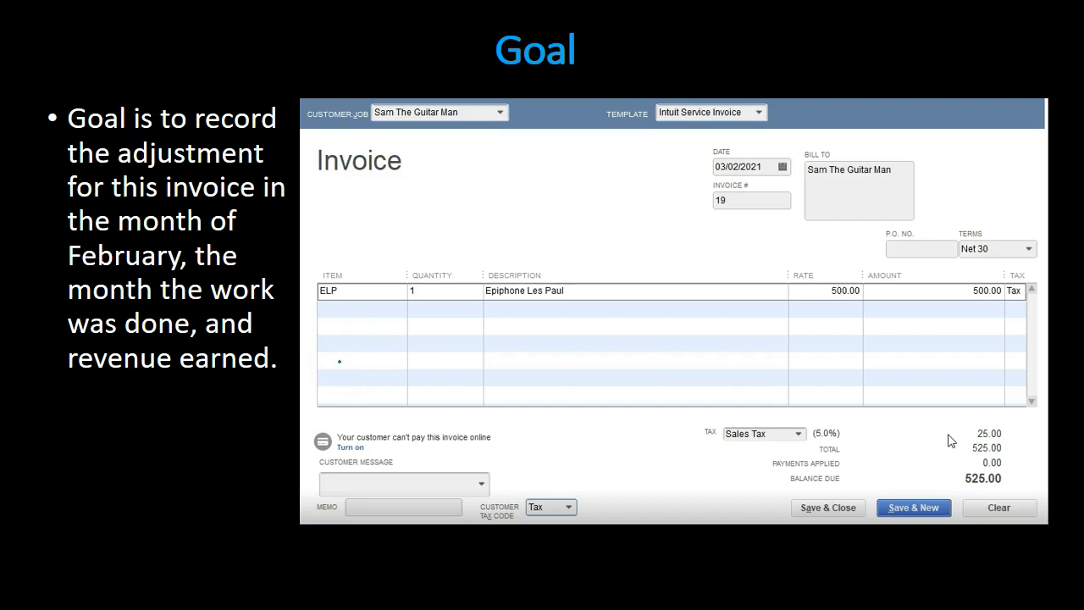
pyautogui.press('Right')
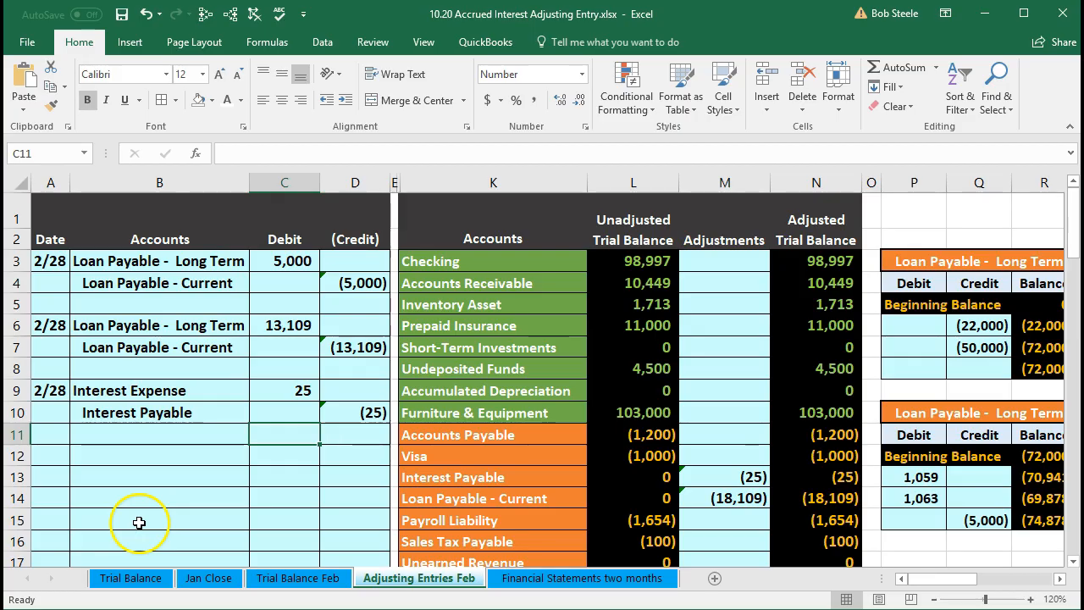
# Enter the date 2/28 in cell A12 to start a new adjusting entry below the interest entry
pyautogui.click(66, 455)
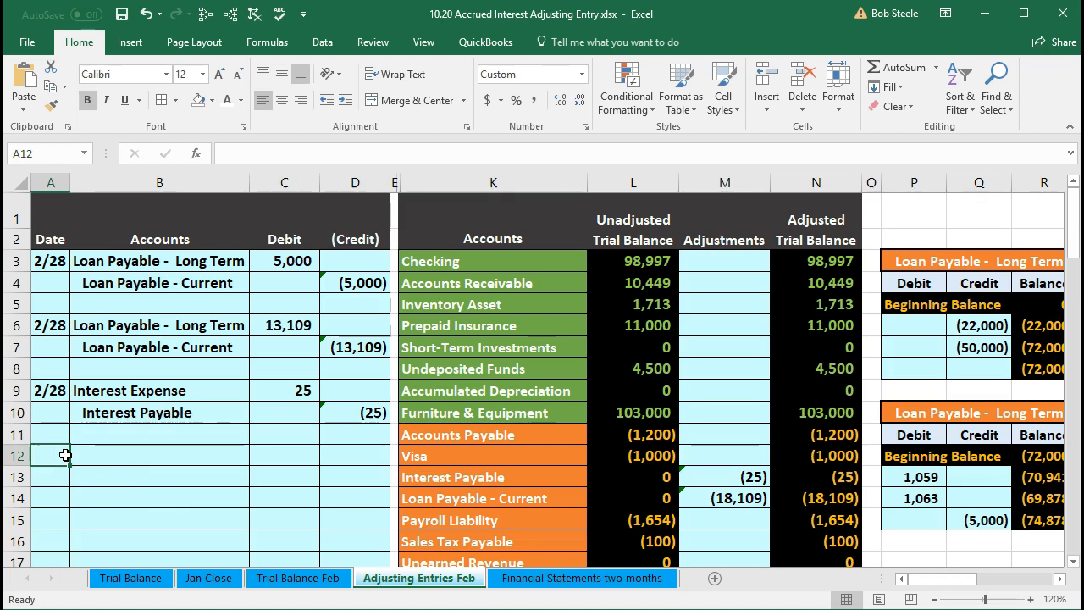
pyautogui.write('2/28')
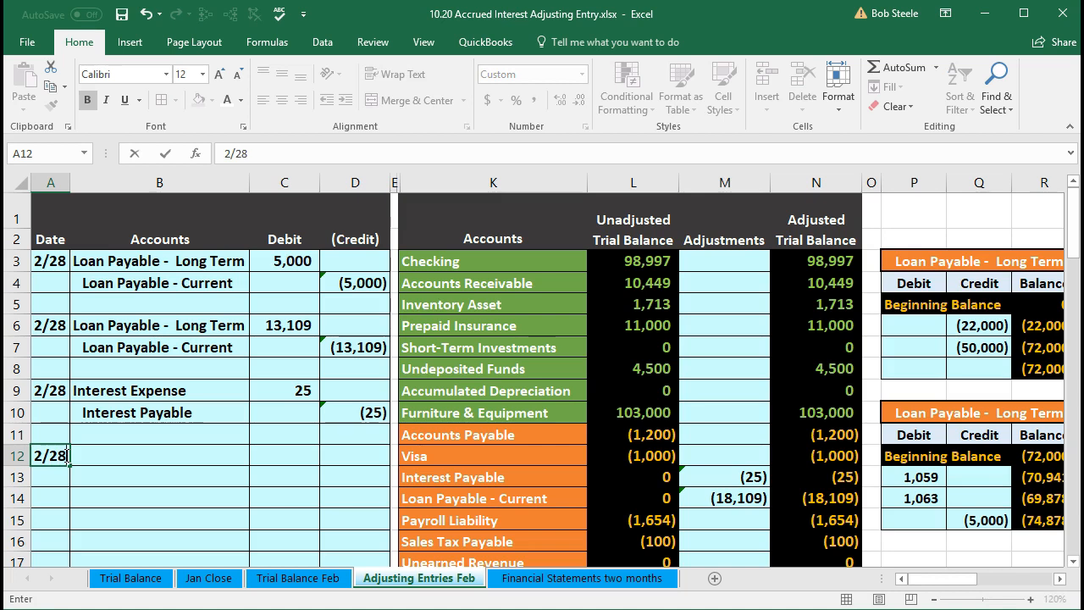
pyautogui.press('Return')
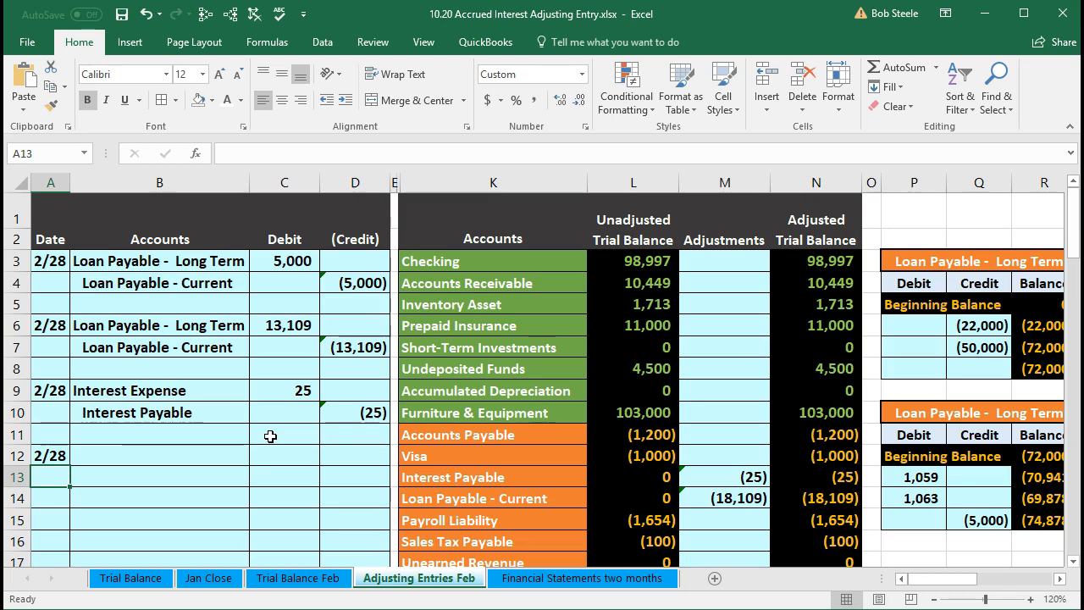
# Copy the Accounts Receivable account name from the trial balance and paste it as values into cell B12
pyautogui.click(222, 454)
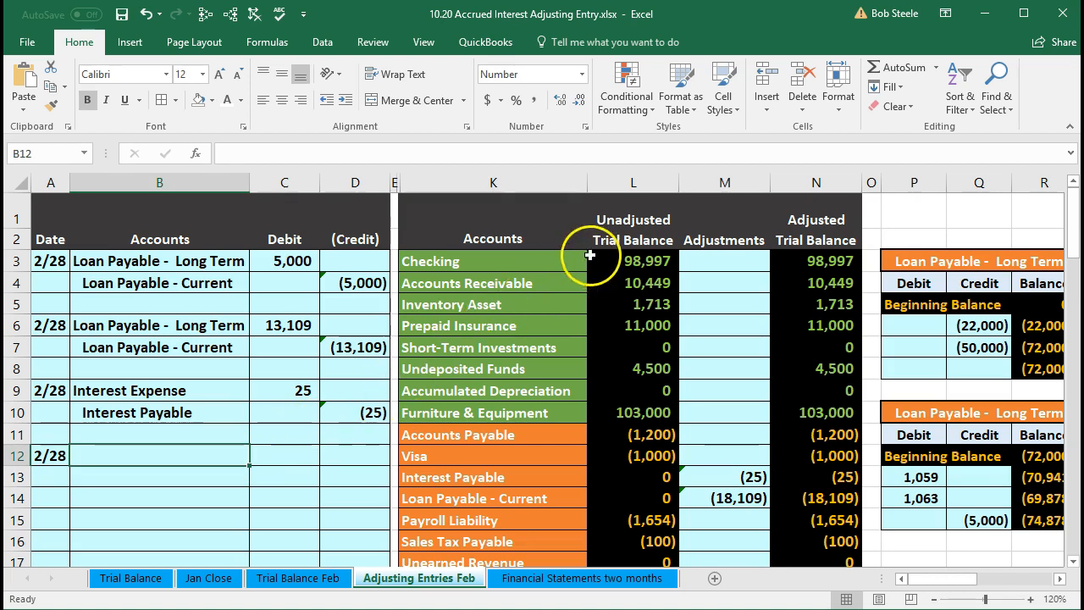
pyautogui.click(624, 256)
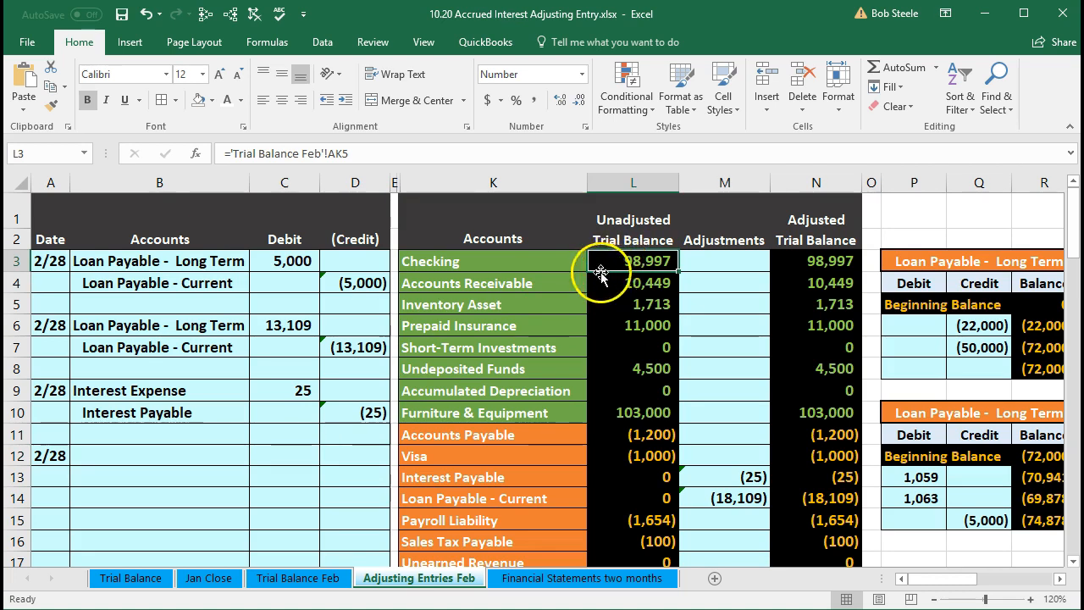
pyautogui.click(565, 282)
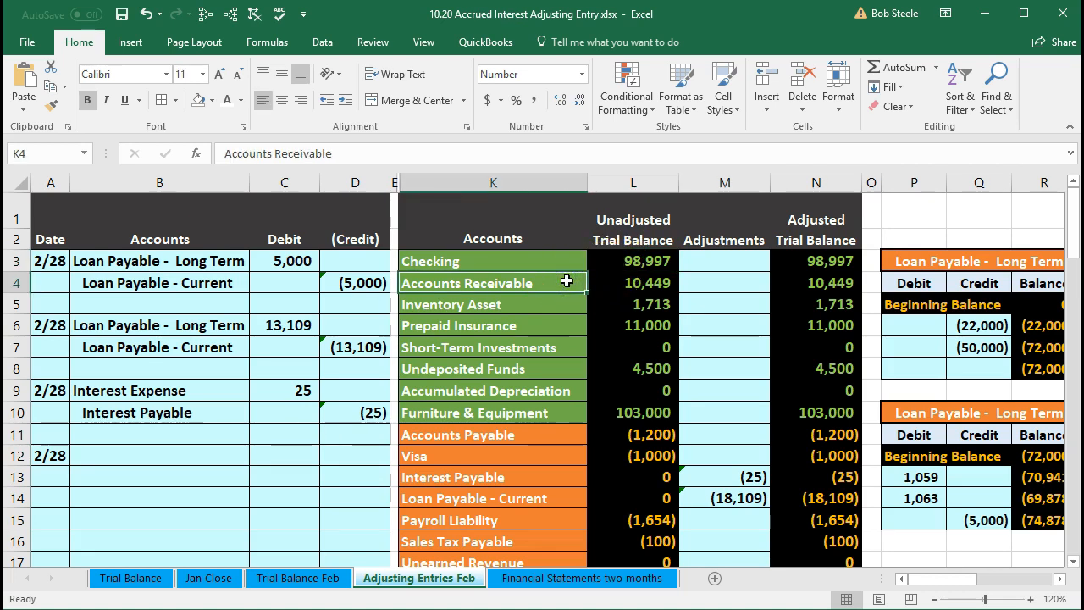
pyautogui.moveTo(581, 278); pyautogui.dragTo(598, 292)
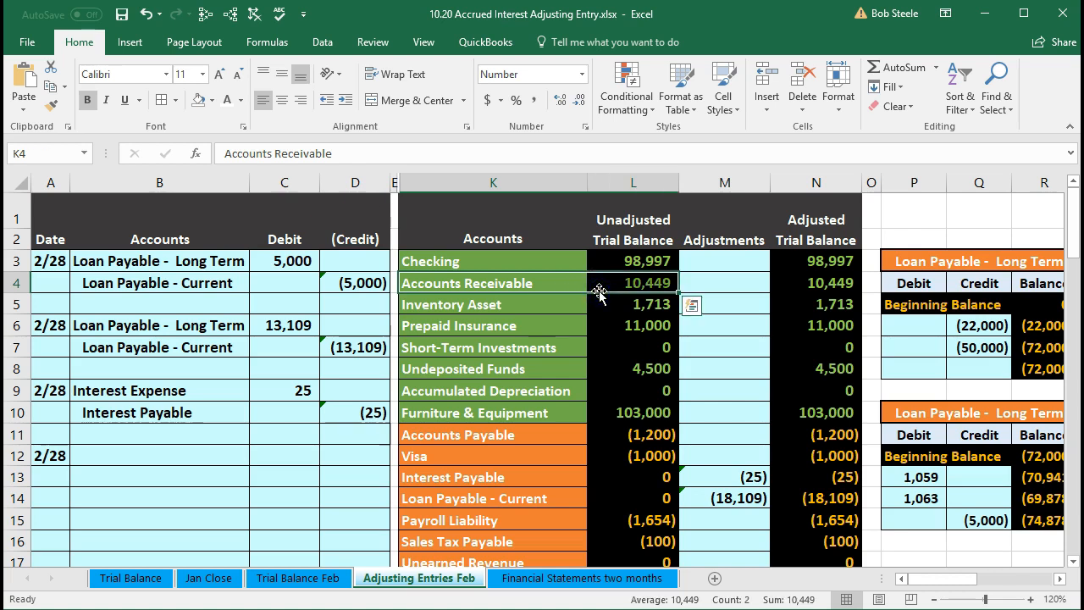
pyautogui.click(559, 284)
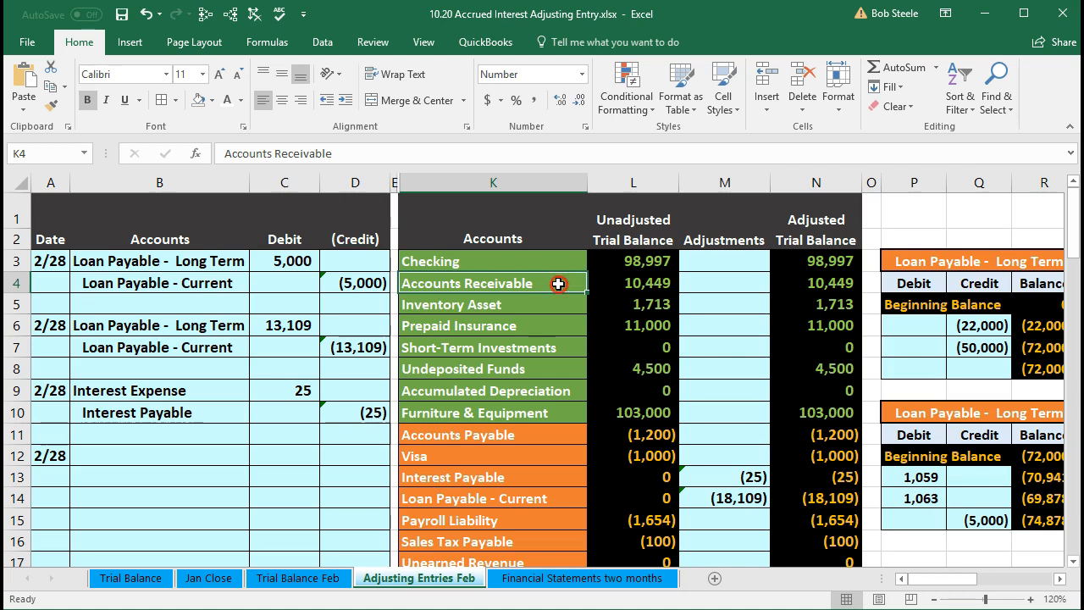
pyautogui.rightClick(558, 283)
pyautogui.click(585, 311)
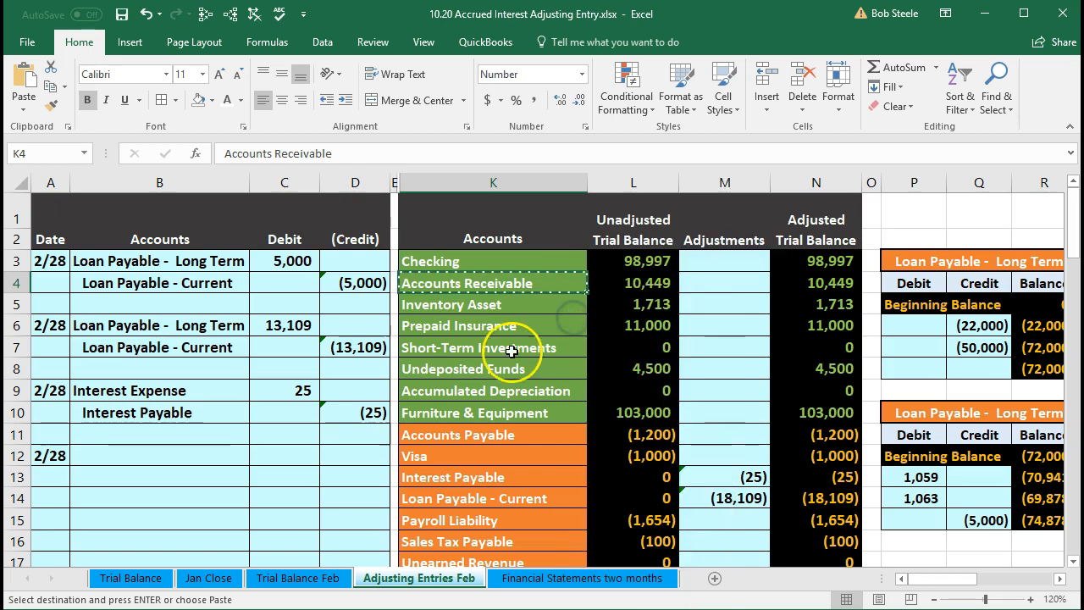
pyautogui.click(178, 453)
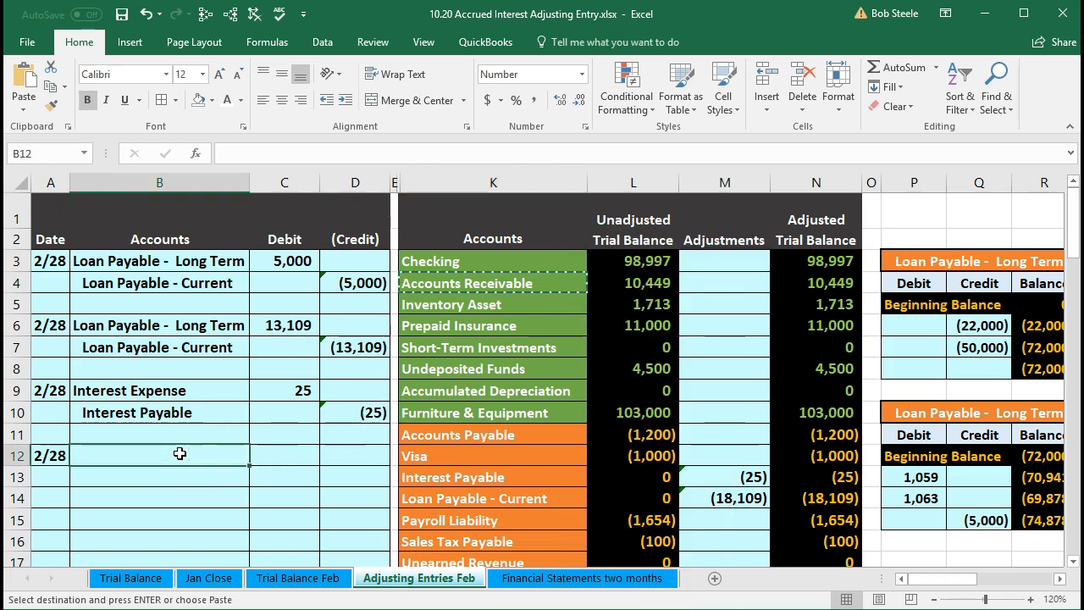
pyautogui.rightClick(177, 451)
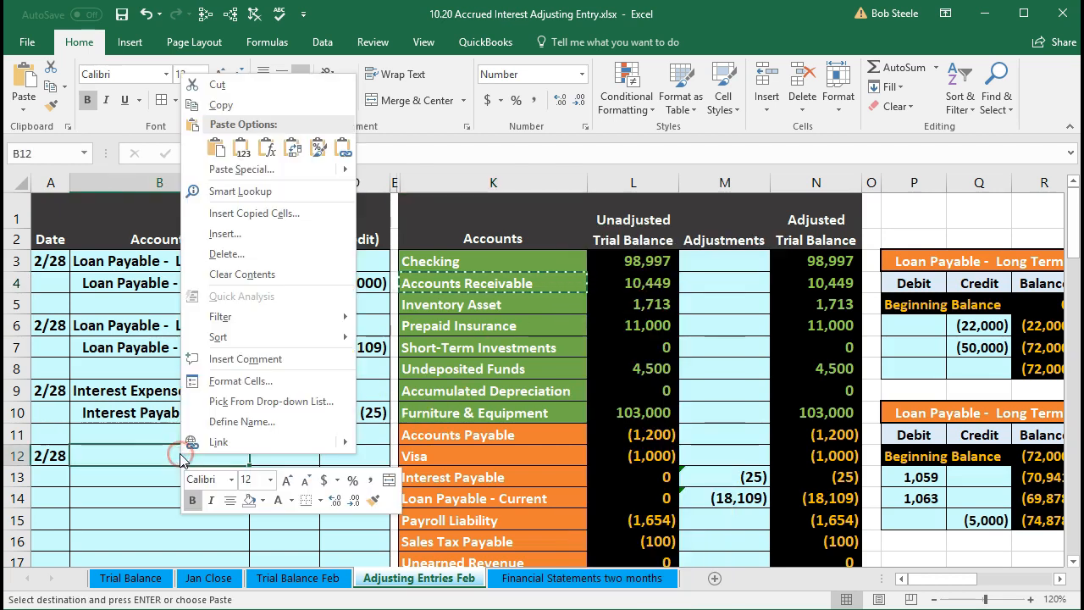
pyautogui.click(243, 150)
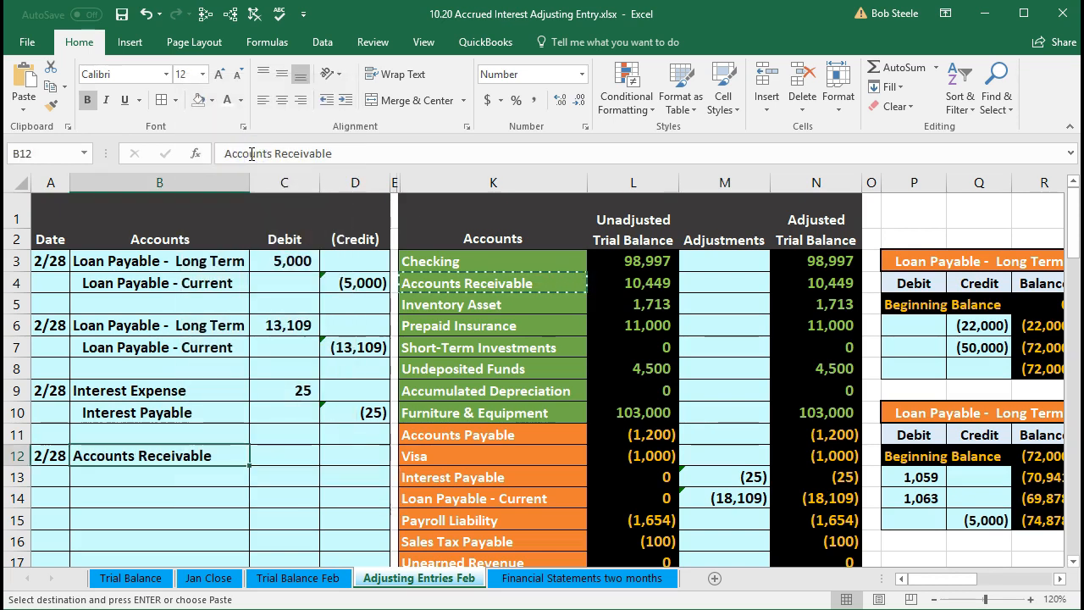
# Switch to Calculator, multiply 500 by 0.05 for the sales tax, and add 500 to the result
pyautogui.click(290, 451)
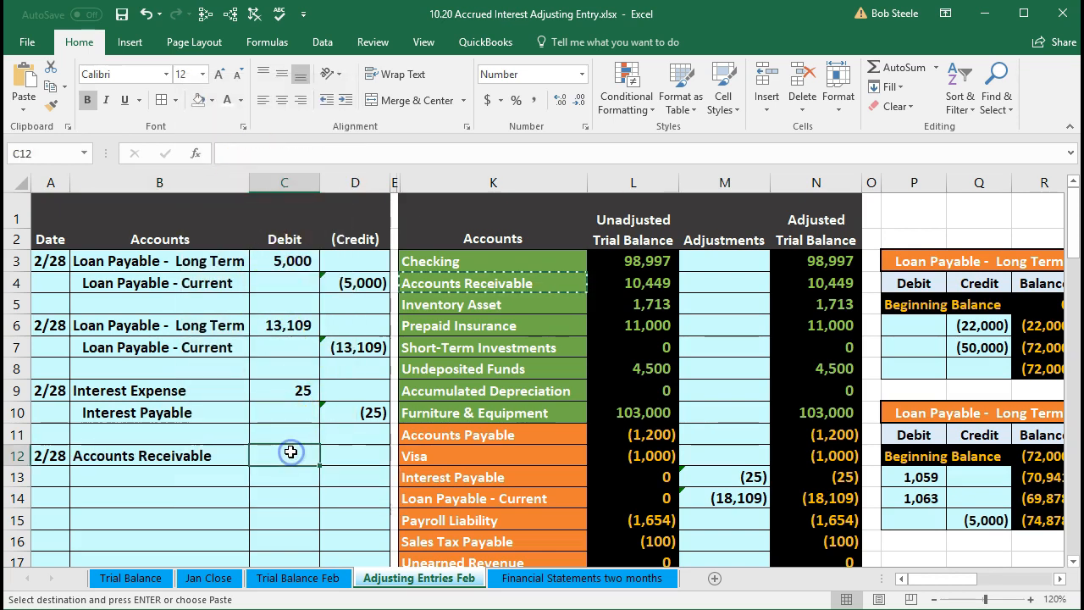
pyautogui.press('XF86Calculator')
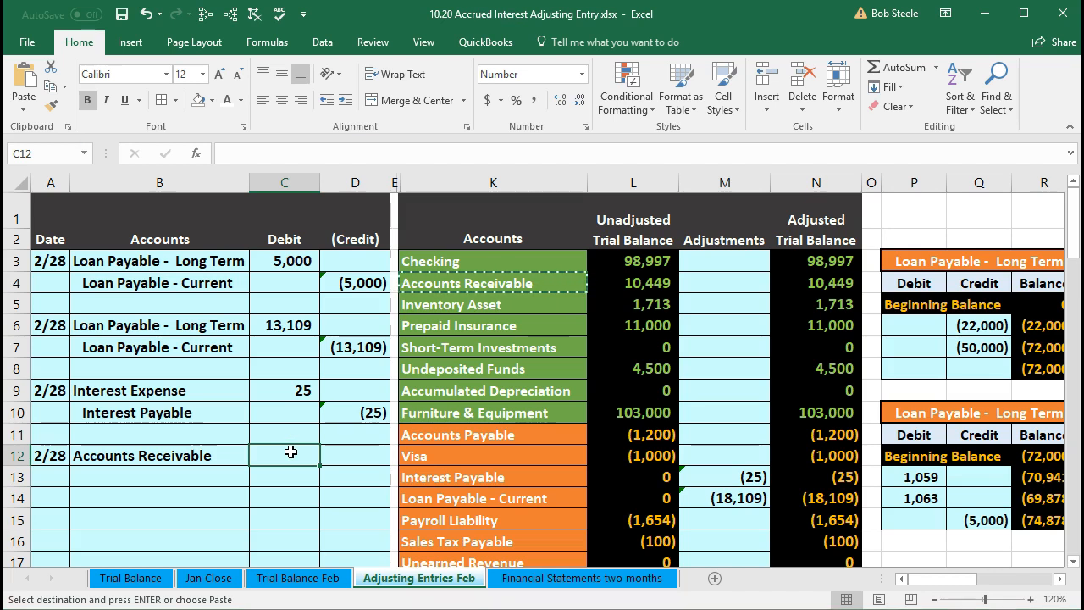
pyautogui.moveTo(204, 162); pyautogui.dragTo(466, 160)
pyautogui.click(480, 387)
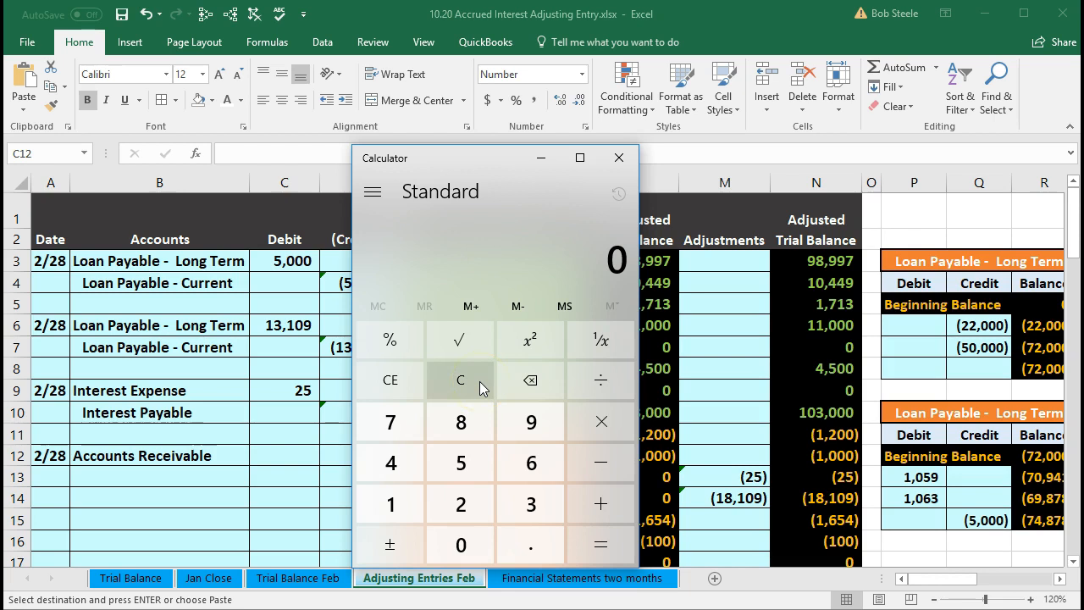
pyautogui.write('500')
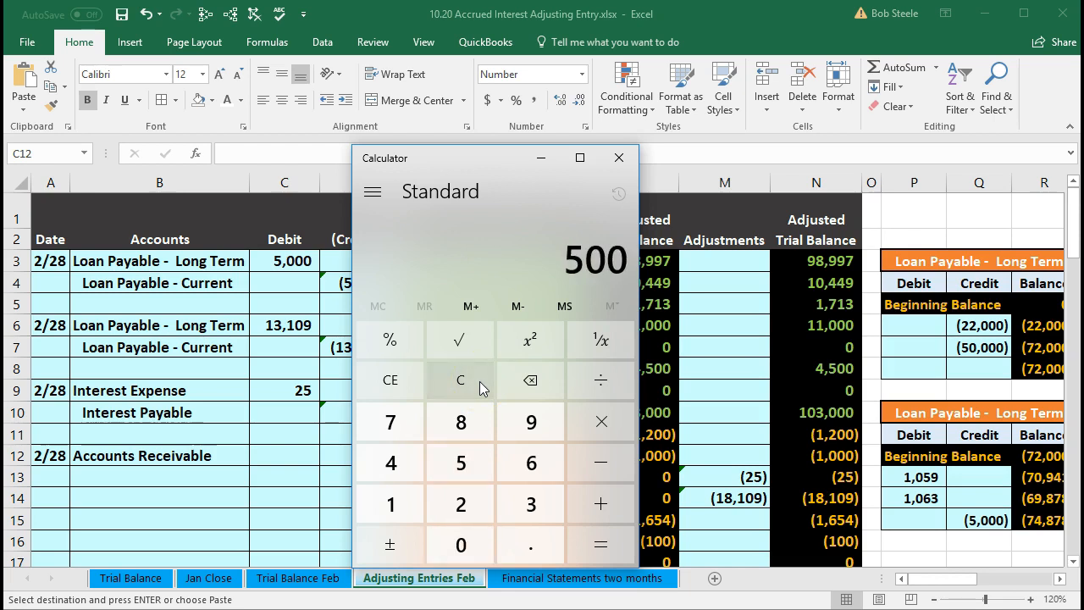
pyautogui.write('*0.05')
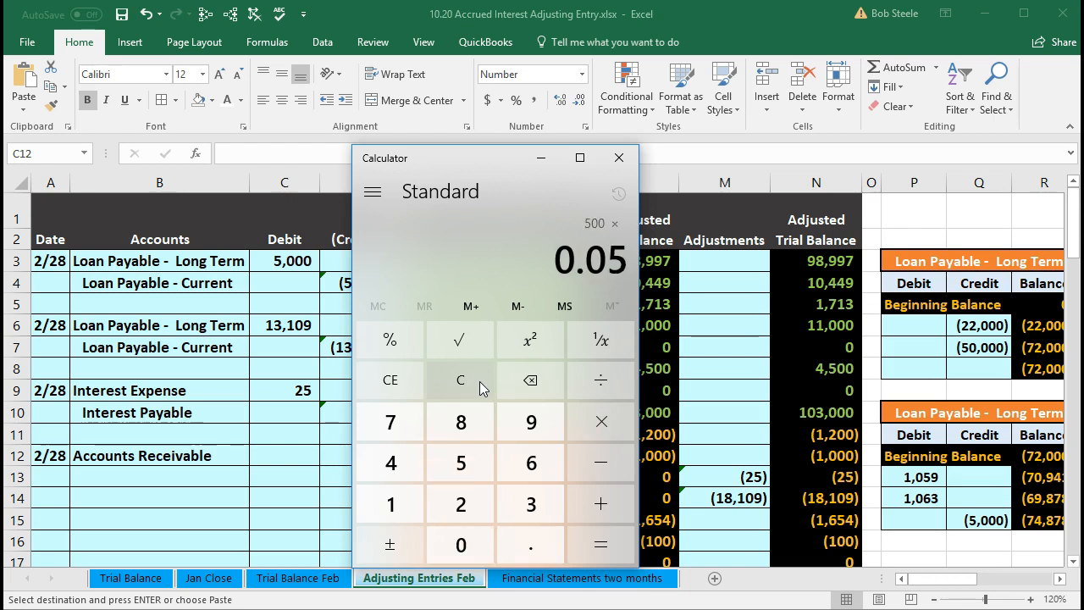
pyautogui.press('Return')
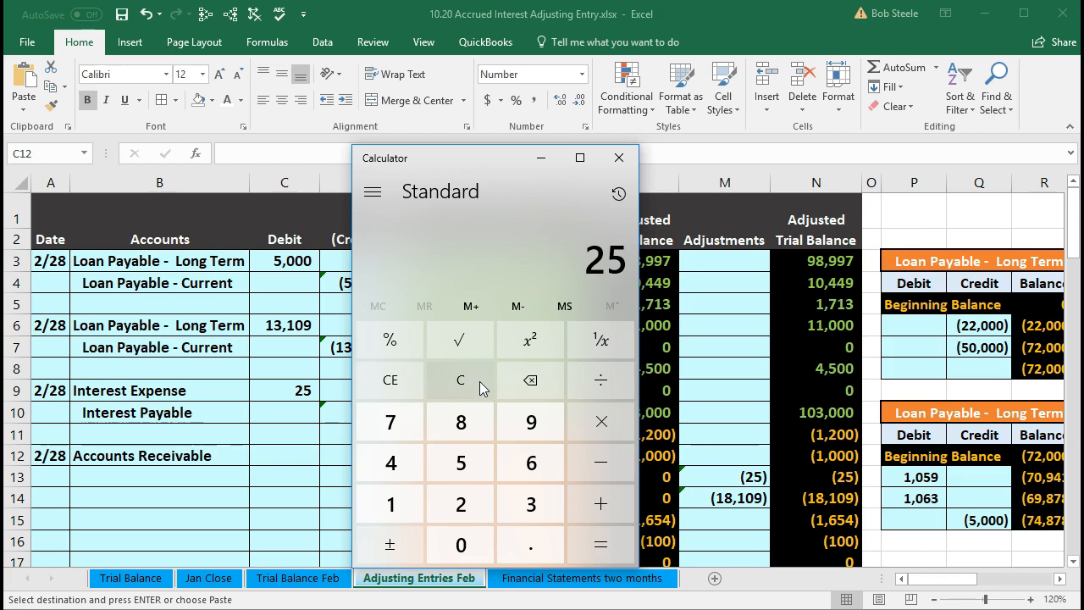
pyautogui.press('+')
pyautogui.write('500')
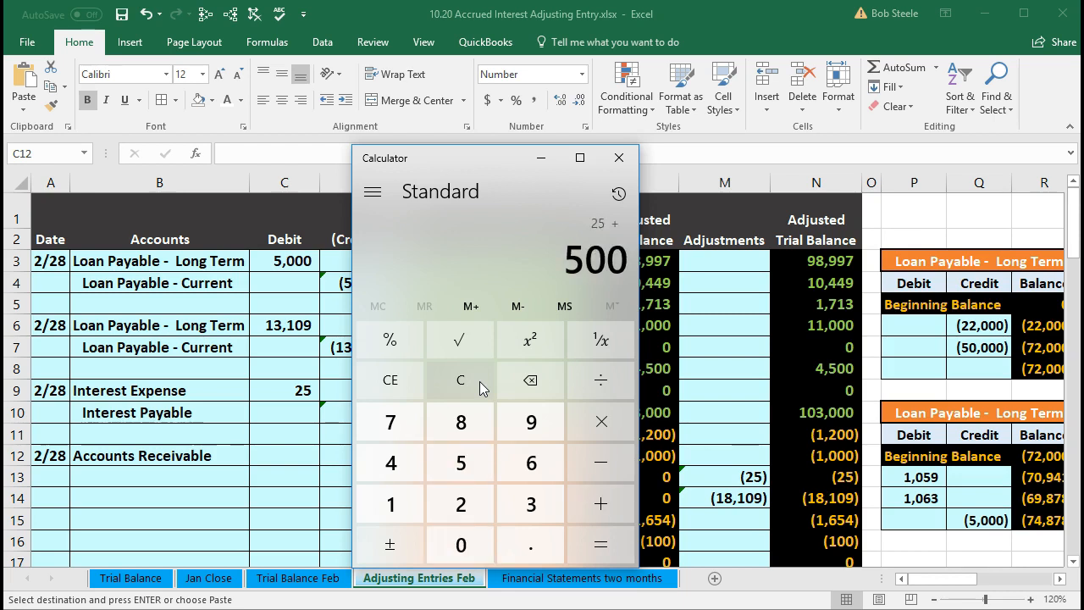
pyautogui.press('Return')
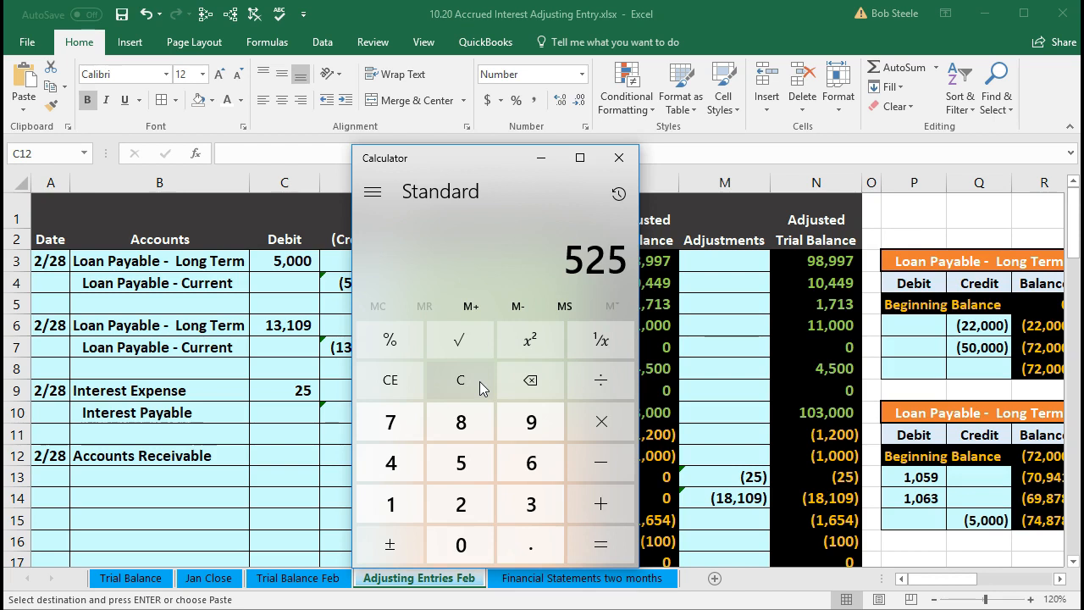
# Clear the Calculator and compute the invoice total directly as 500 times 1.05
pyautogui.click(479, 381)
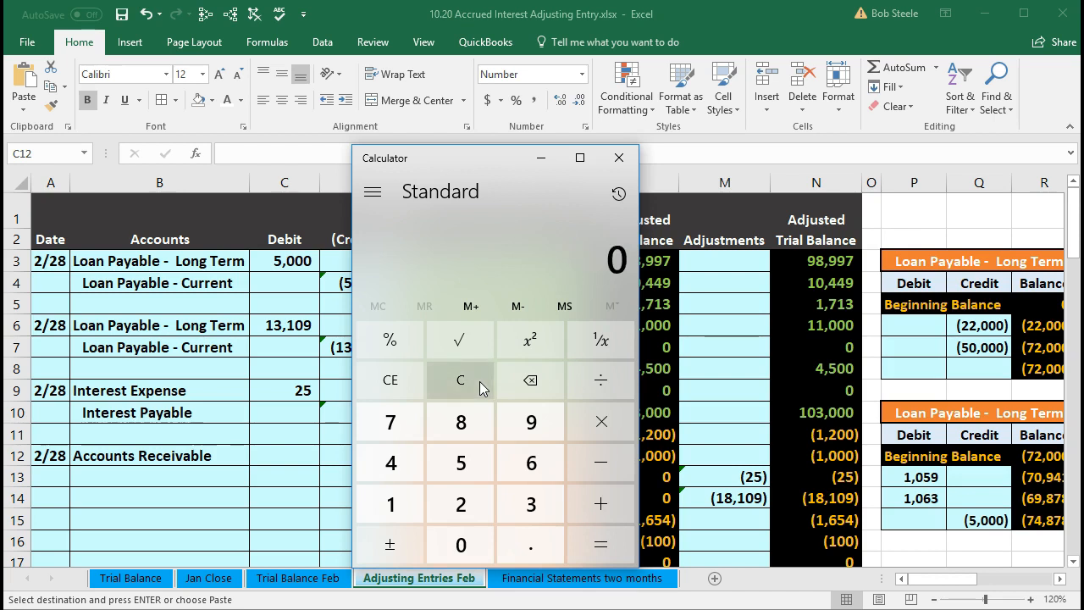
pyautogui.write('500')
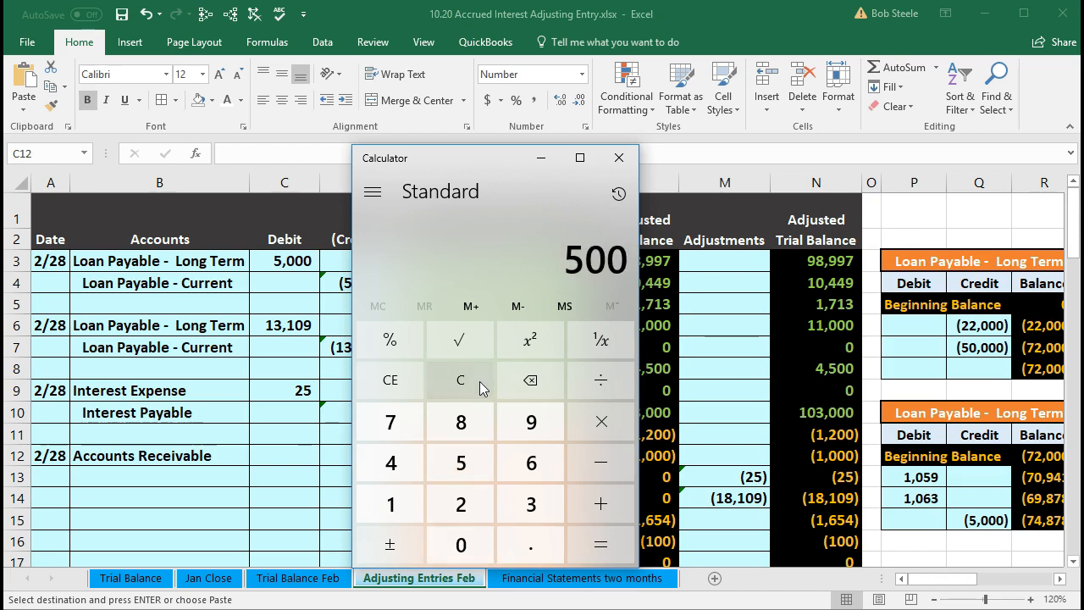
pyautogui.press('*')
pyautogui.write('1.05')
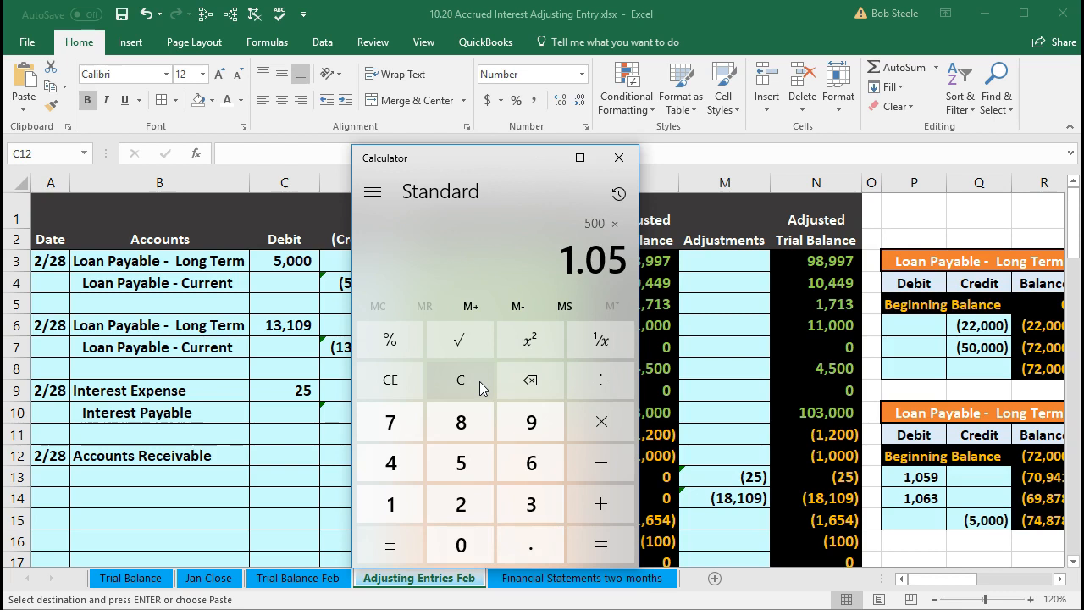
pyautogui.press('Return')
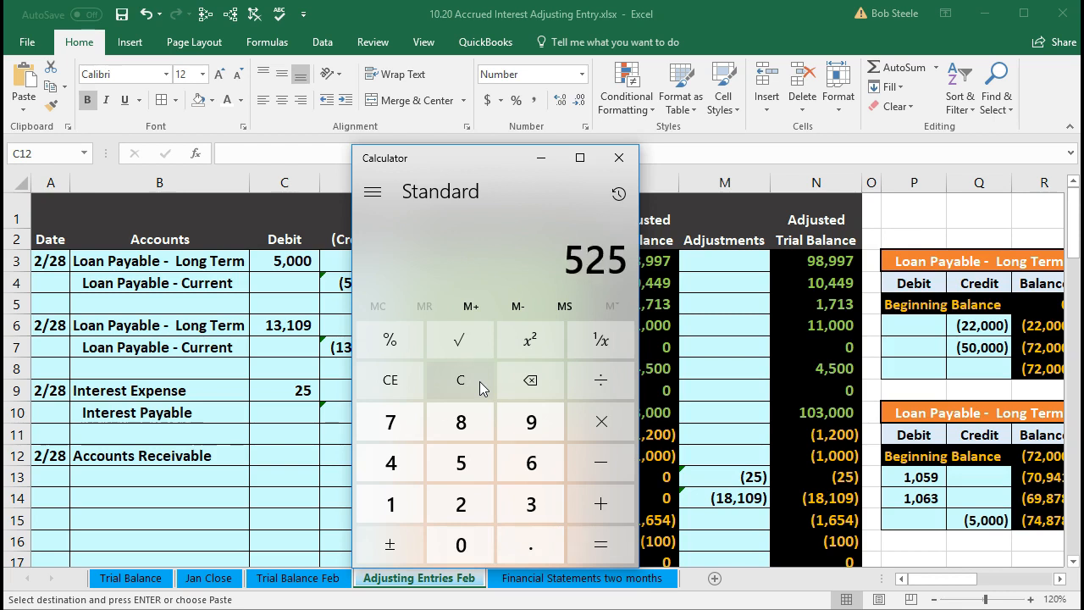
# Back in the Excel worksheet, enter the formula =500*1.05 in cell C12 as the Accounts Receivable debit
pyautogui.click(299, 462)
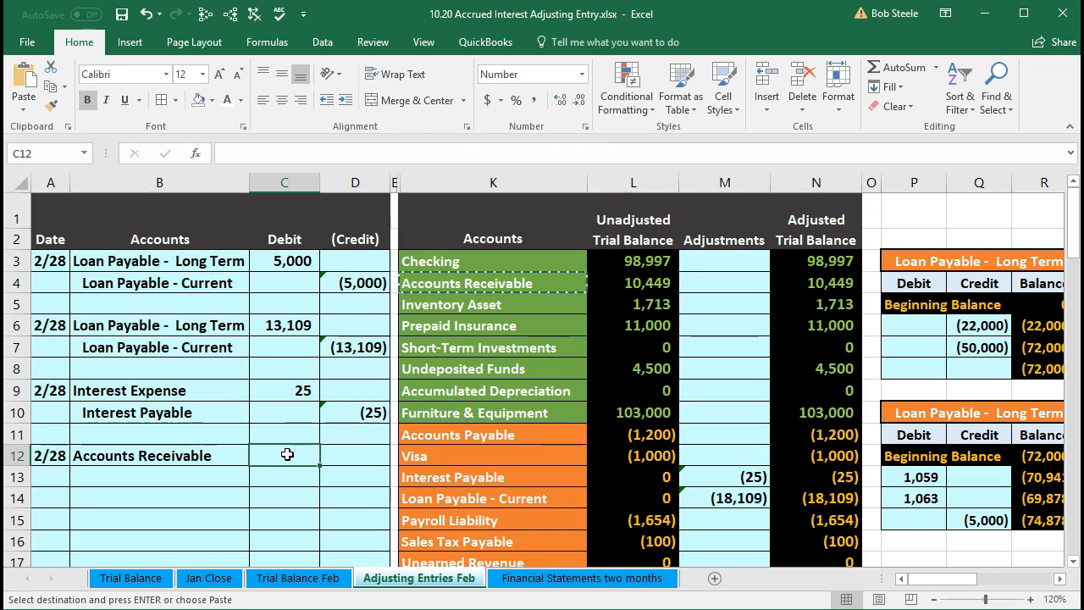
pyautogui.write('=')
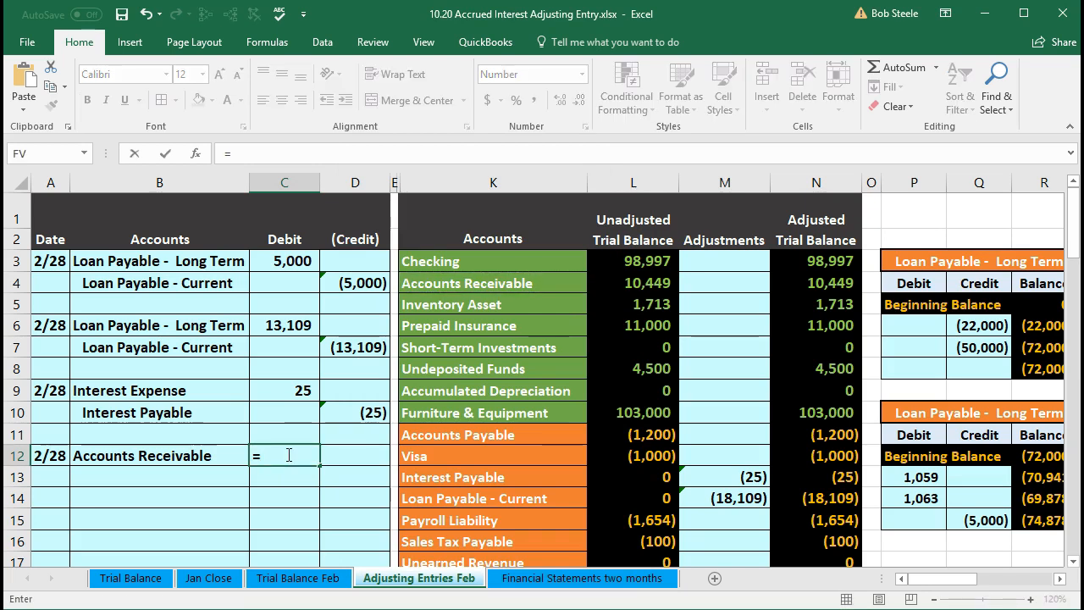
pyautogui.write('500')
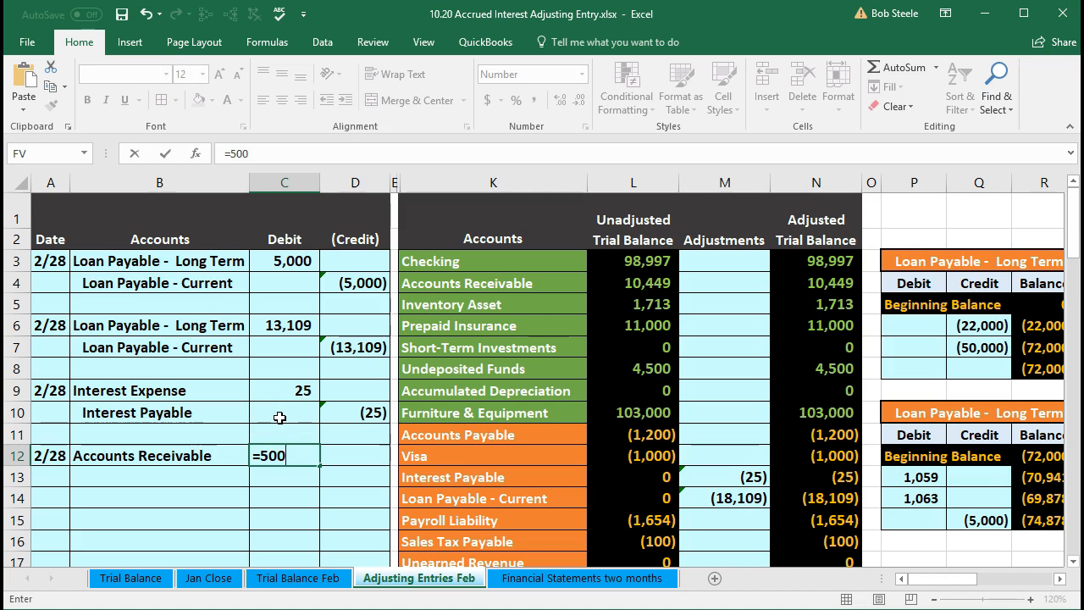
pyautogui.write('*1.05')
pyautogui.press('Return')
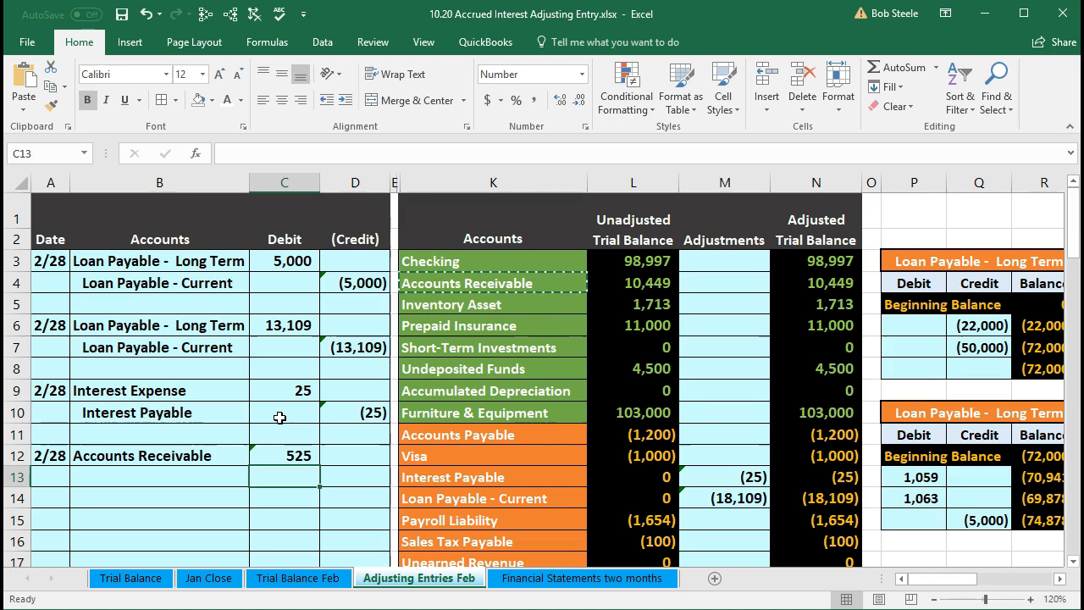
# Look through the trial balance accounts down to the revenue section and highlight the Merchandise Sales, Rent Music Equipment and Service rows
pyautogui.click(457, 434)
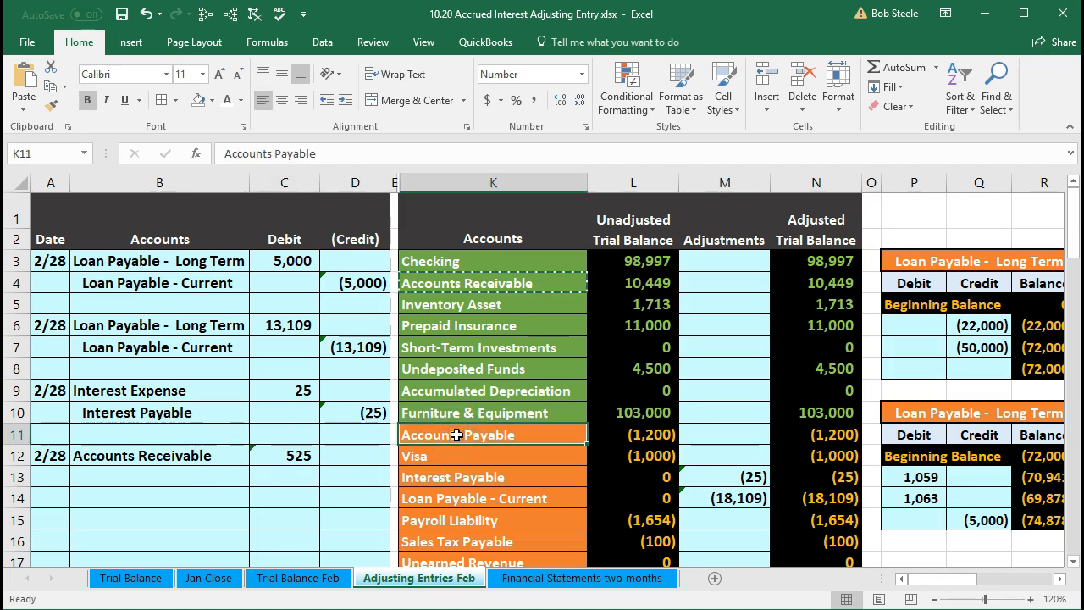
pyautogui.click(477, 388)
pyautogui.scroll(-1, 477, 382)
pyautogui.click(480, 401)
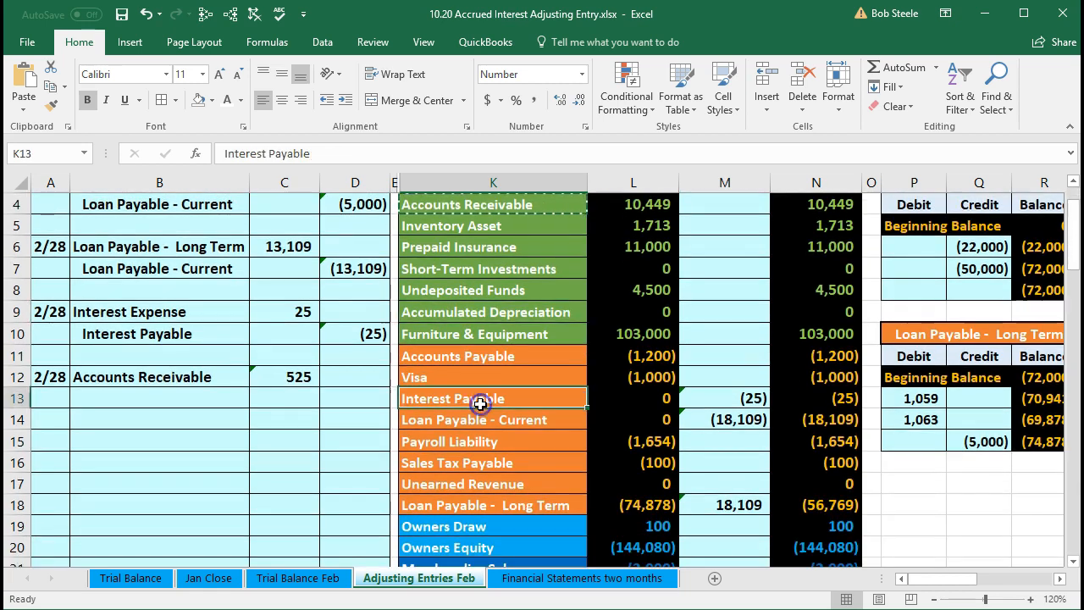
pyautogui.scroll(-1, 481, 440)
pyautogui.click(481, 464)
pyautogui.scroll(-1, 481, 463)
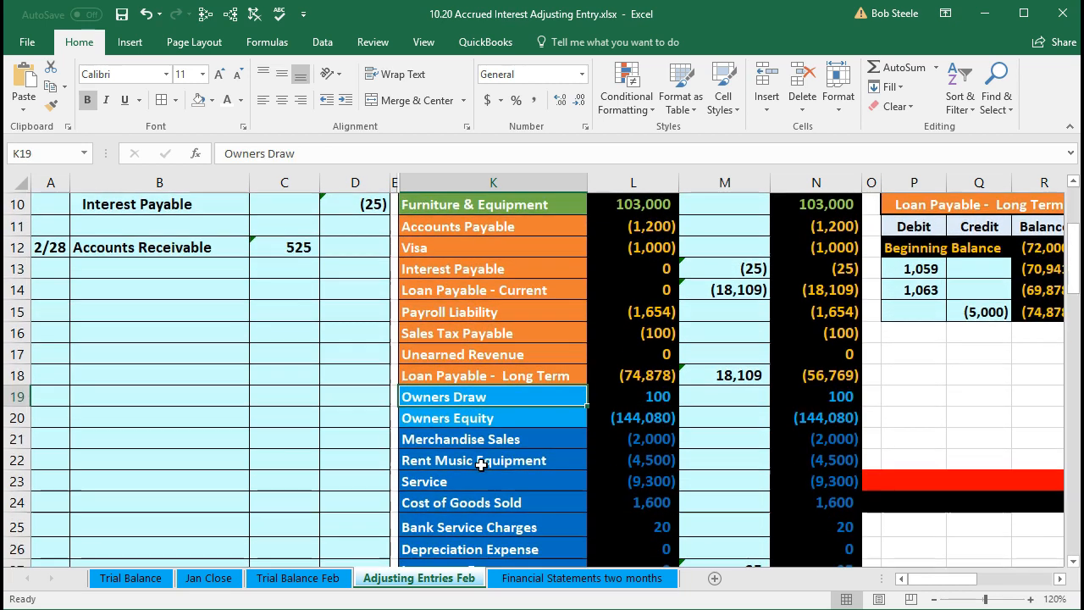
pyautogui.click(475, 443)
pyautogui.moveTo(474, 443); pyautogui.dragTo(813, 480)
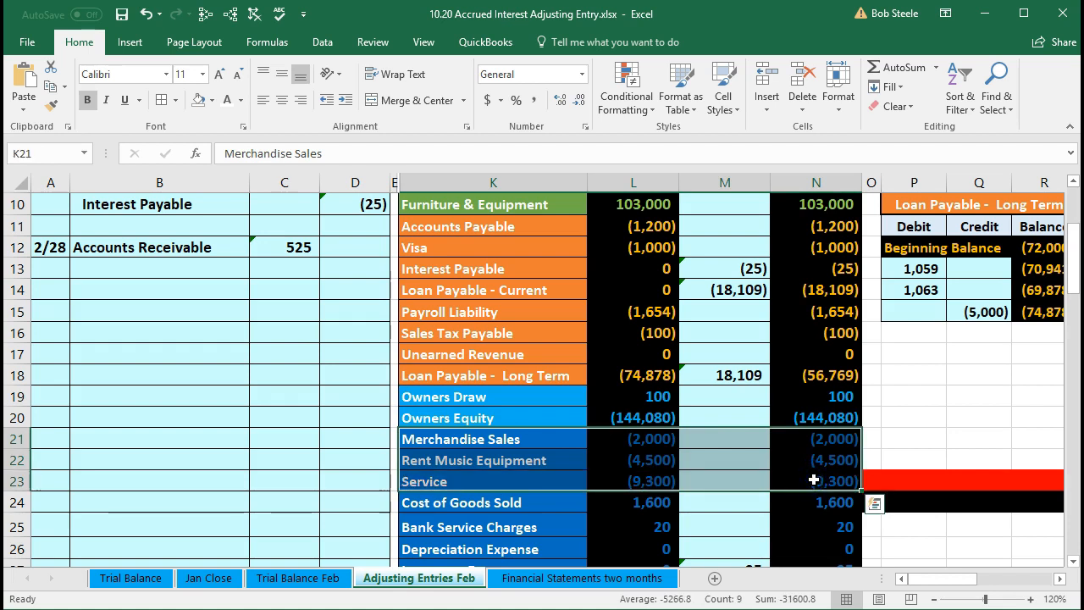
# Copy the Merchandise Sales account name from the trial balance, paste it as values into cell B13 and indent it
pyautogui.click(557, 443)
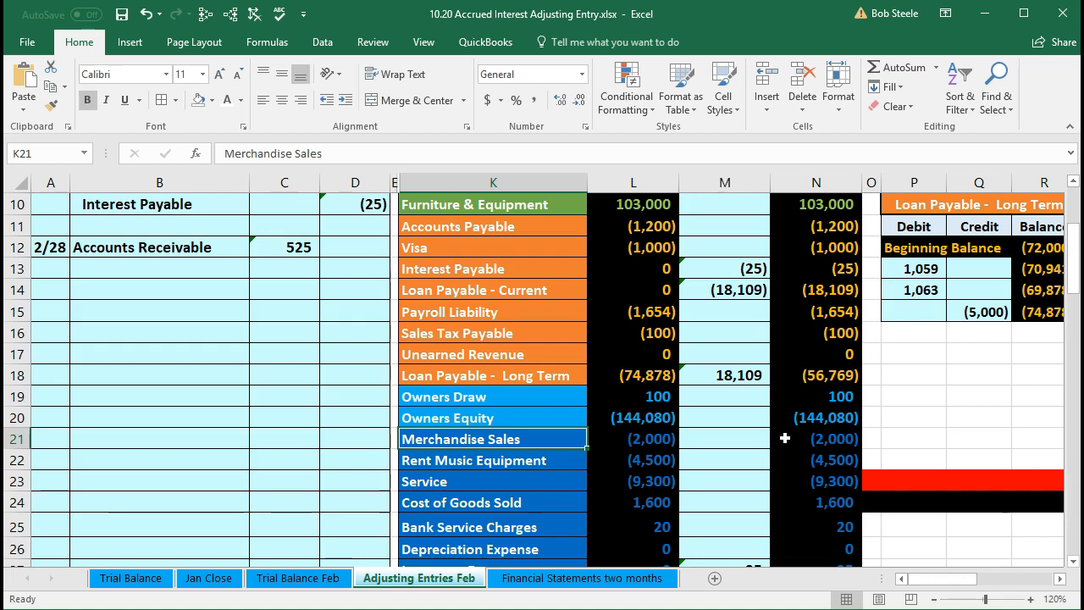
pyautogui.rightClick(551, 439)
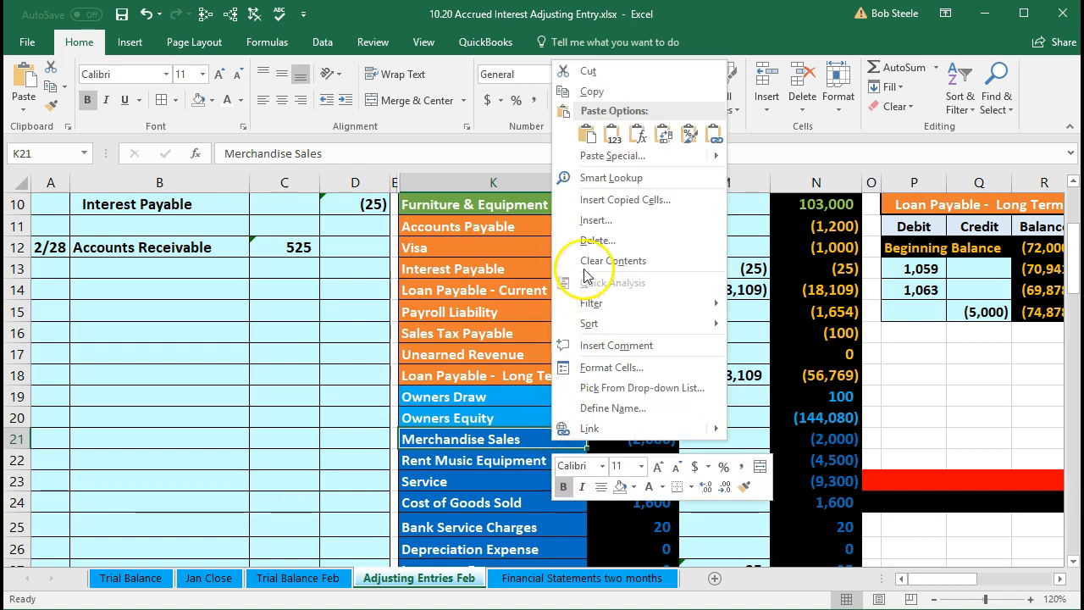
pyautogui.click(592, 91)
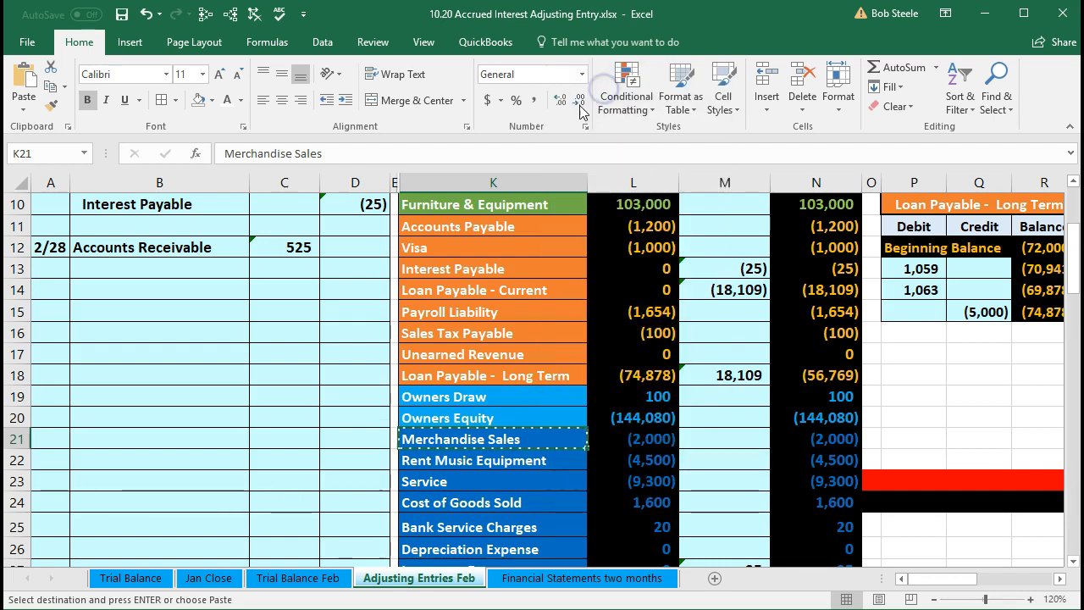
pyautogui.click(175, 272)
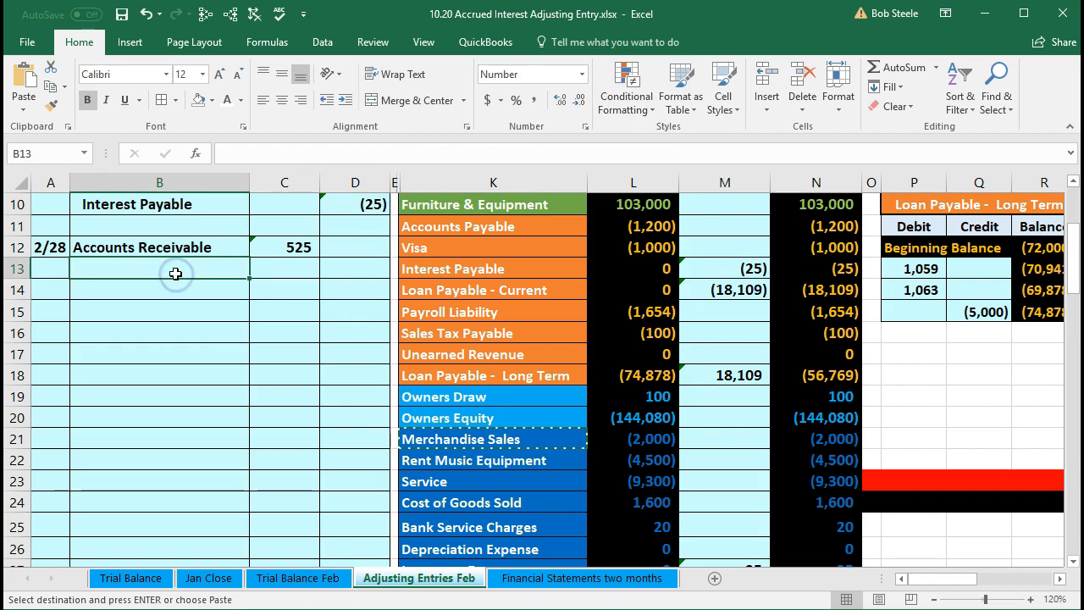
pyautogui.rightClick(175, 272)
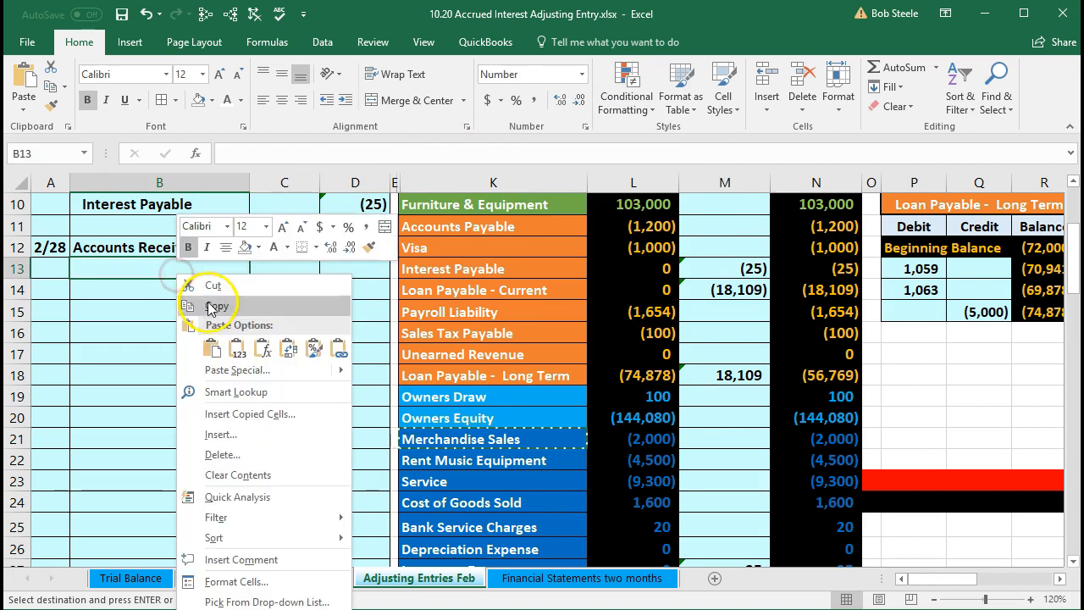
pyautogui.click(234, 344)
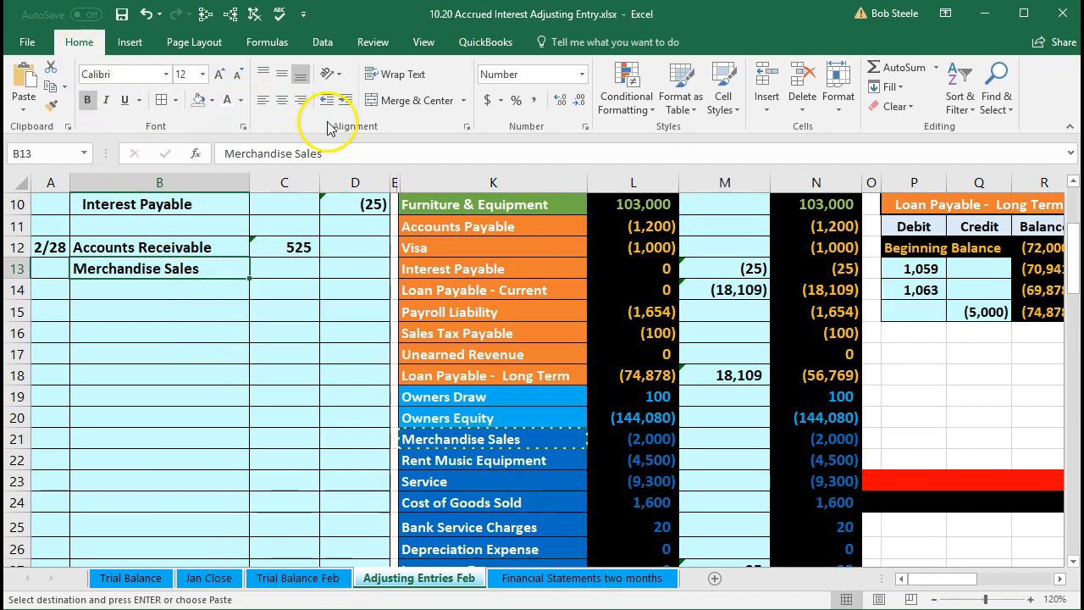
pyautogui.click(344, 100)
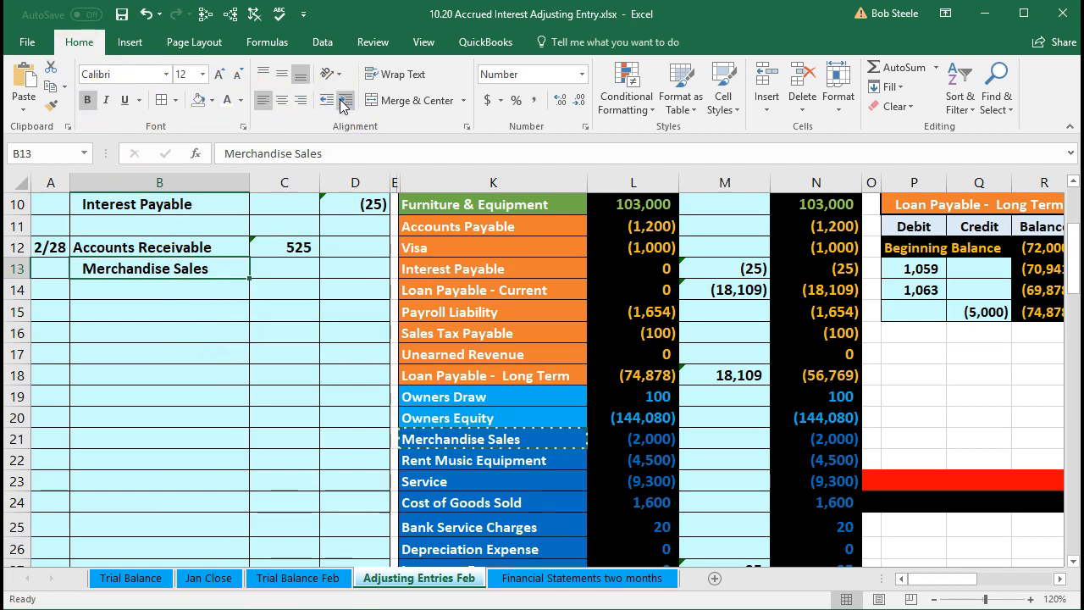
# Enter -500 in cell D13 as the Merchandise Sales credit
pyautogui.click(350, 264)
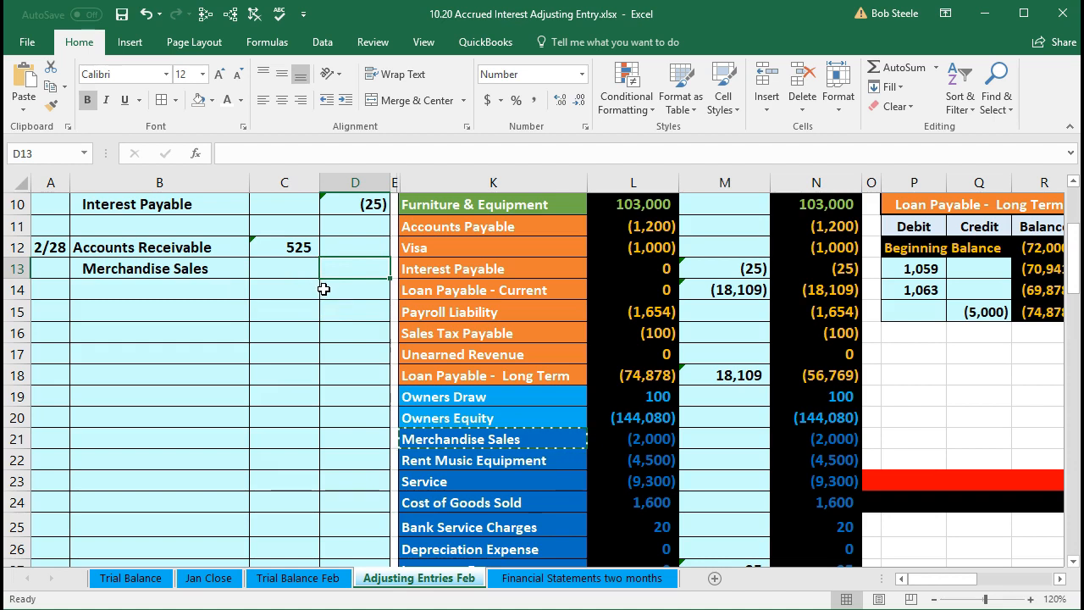
pyautogui.write('-')
pyautogui.write('500')
pyautogui.press('Return')
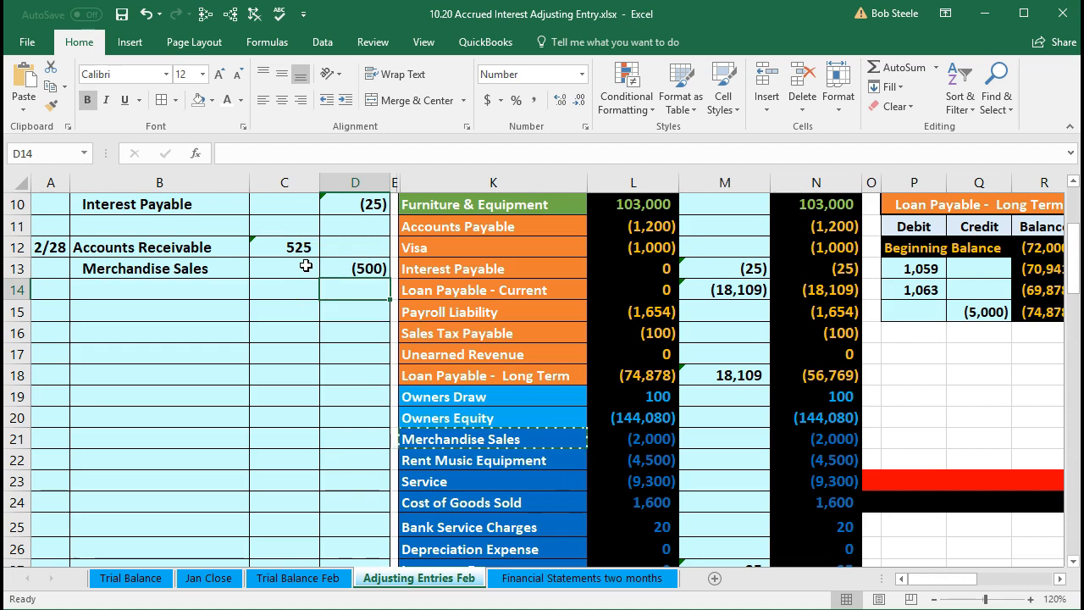
# Switch to Calculator and multiply 500 by 0.25
pyautogui.press('XF86Calculator')
pyautogui.write('5')
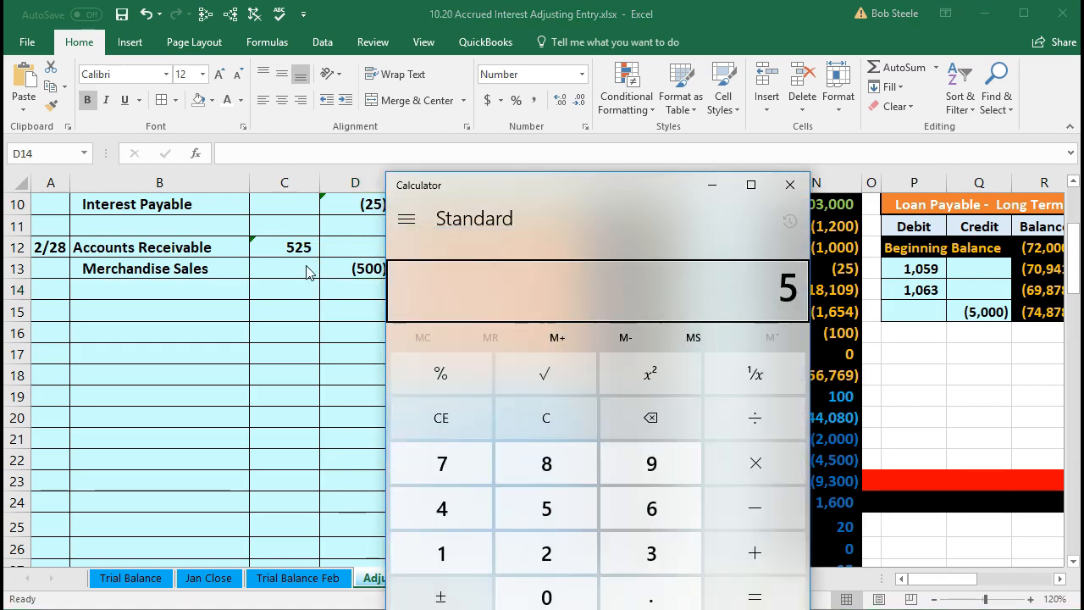
pyautogui.write('00*.25')
pyautogui.press('Return')
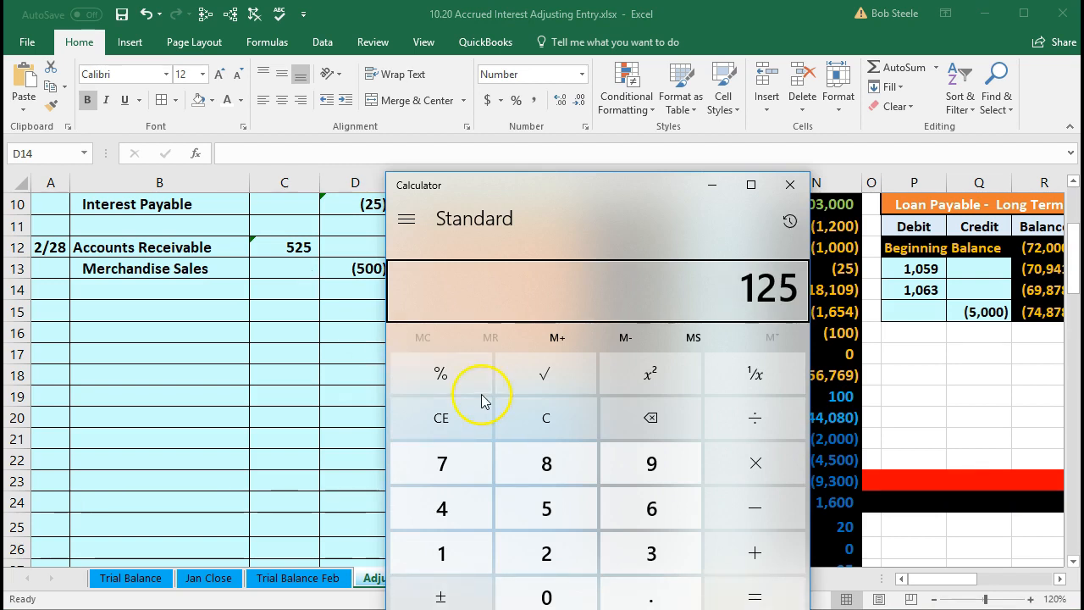
# Clear the Calculator and compute the sales tax as 500 times 0.05
pyautogui.click(551, 430)
pyautogui.write('500')
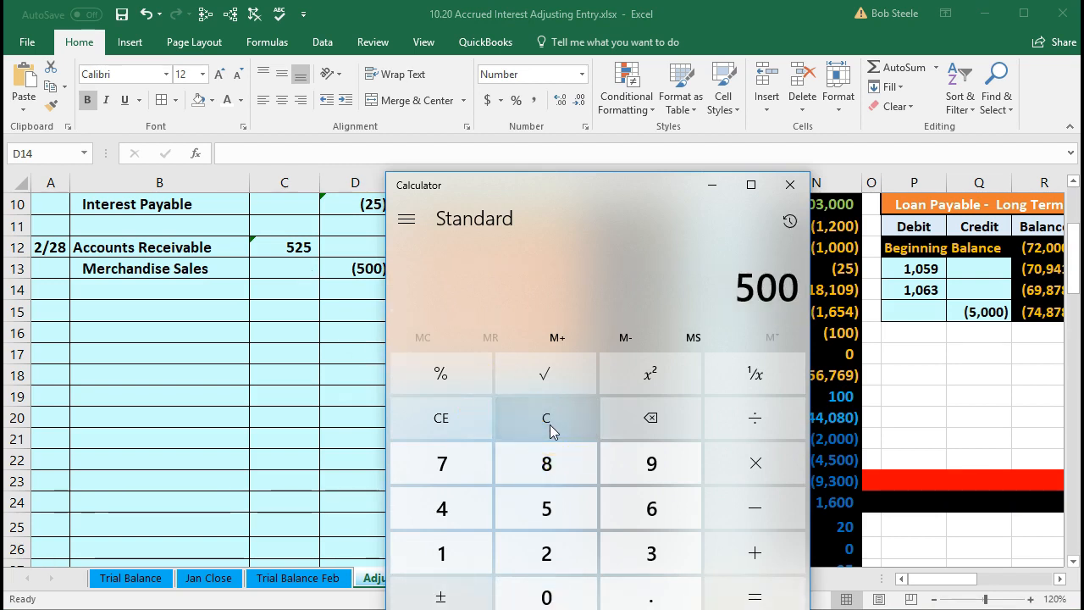
pyautogui.write('*.05')
pyautogui.press('Return')
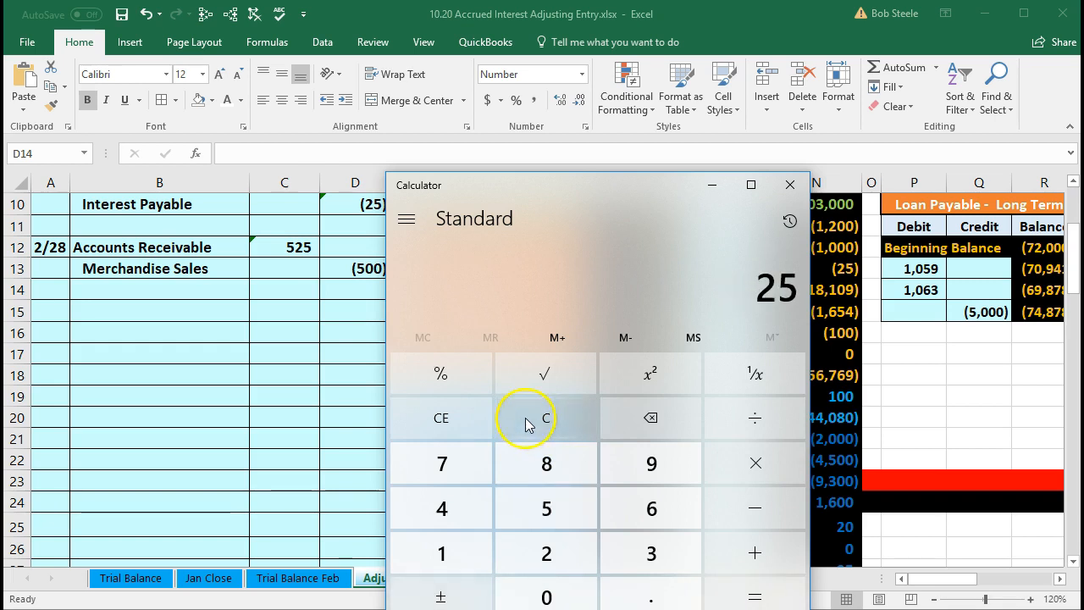
# Back in the Excel worksheet, enter the formula -SUM(C12:D13) in cell D14 as the balancing sales tax credit
pyautogui.hotkey('alt', 'Tab')
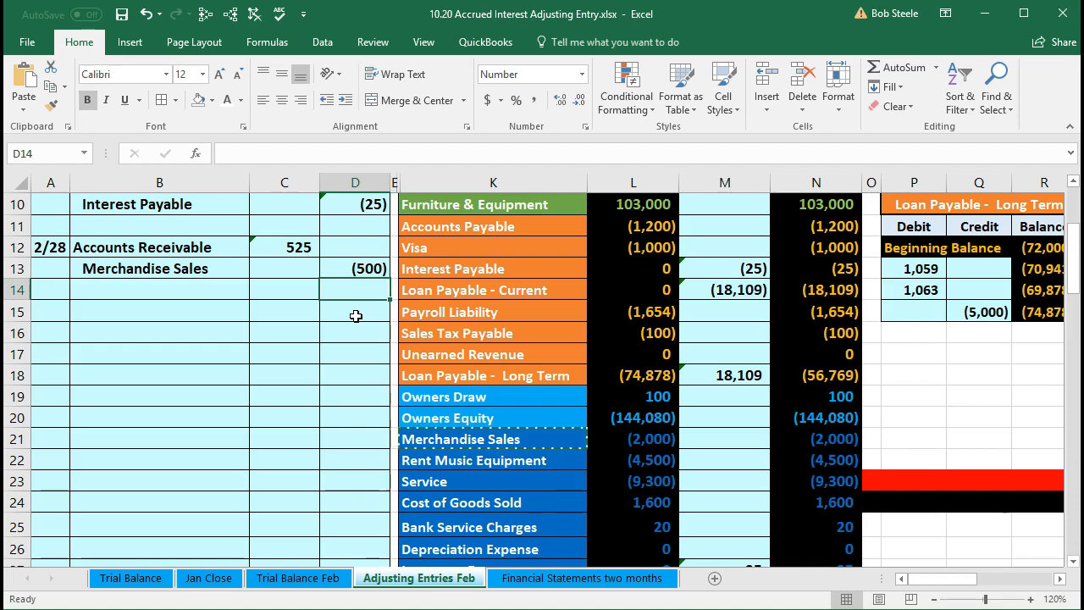
pyautogui.write('-sum')
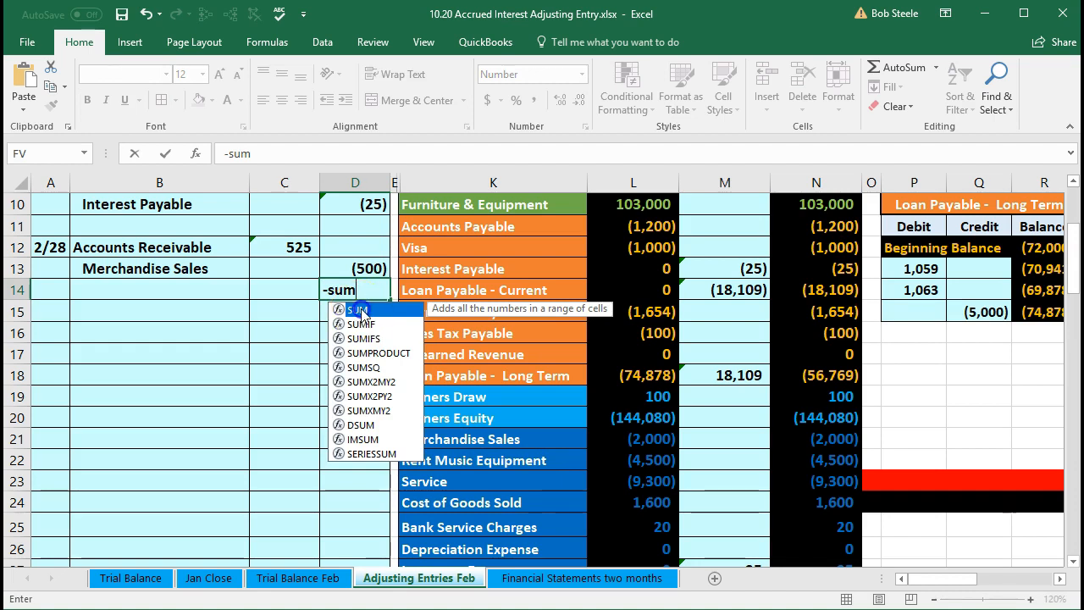
pyautogui.doubleClick(360, 310)
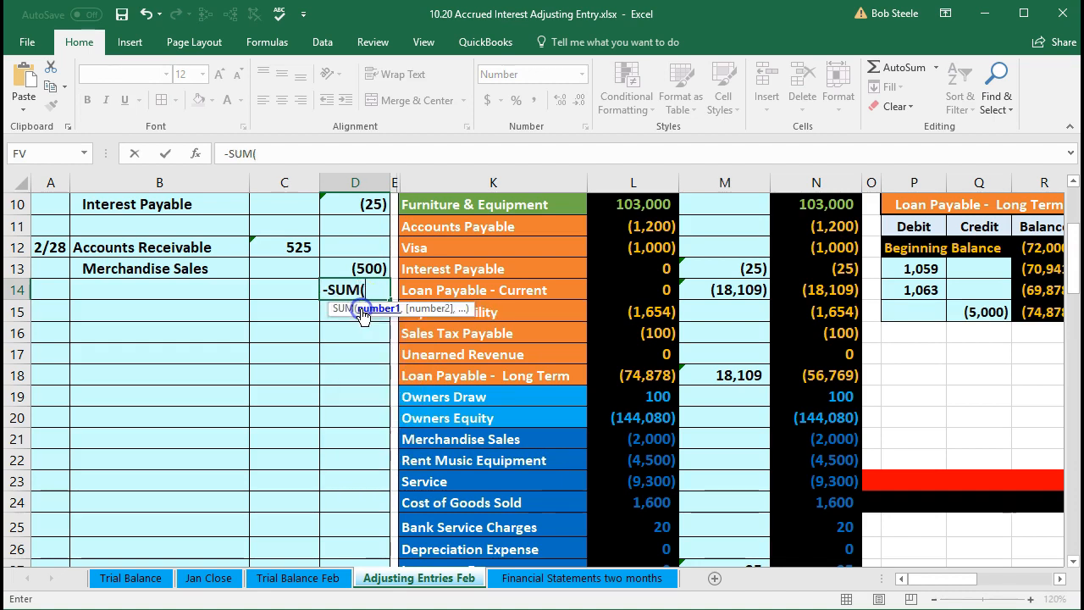
pyautogui.click(295, 245)
pyautogui.moveTo(296, 245); pyautogui.dragTo(346, 266)
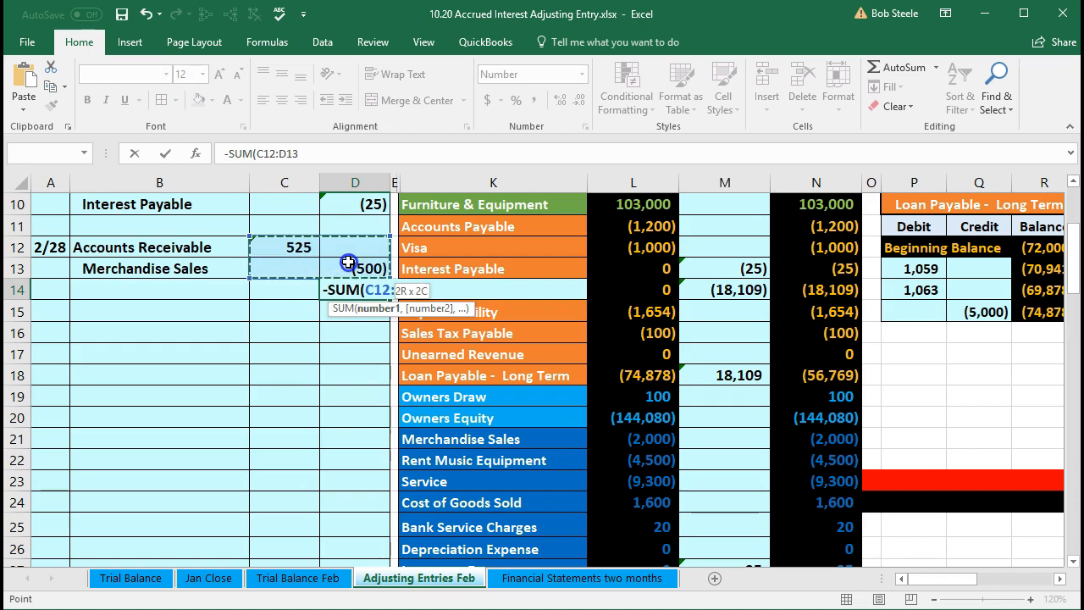
pyautogui.press('Return')
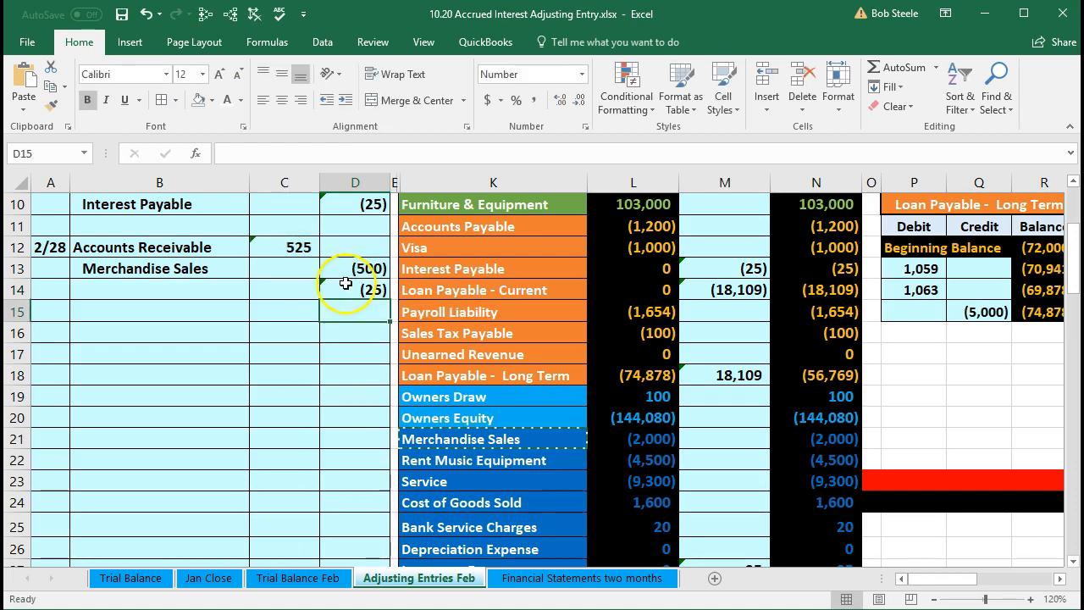
pyautogui.click(342, 288)
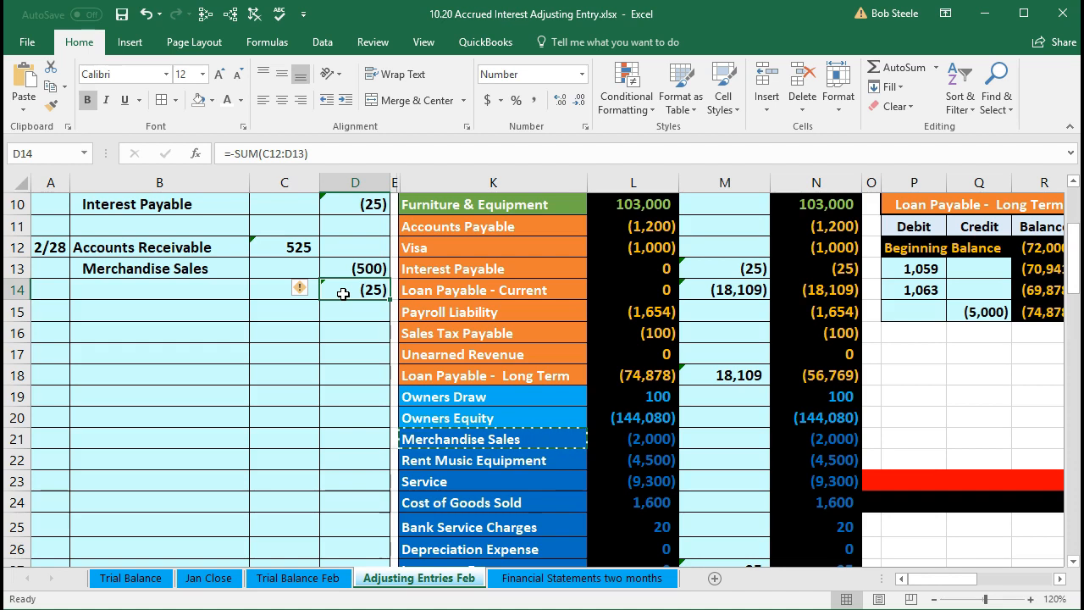
# Copy the Sales Tax Payable account name from the trial balance, paste it as values into cell B14 and indent it
pyautogui.click(443, 331)
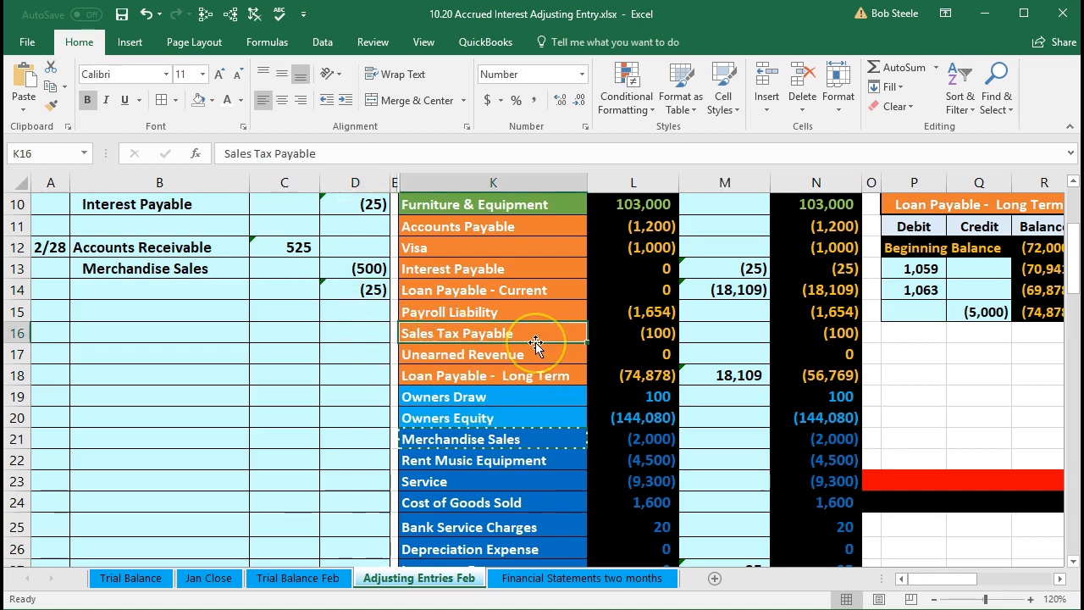
pyautogui.click(604, 343)
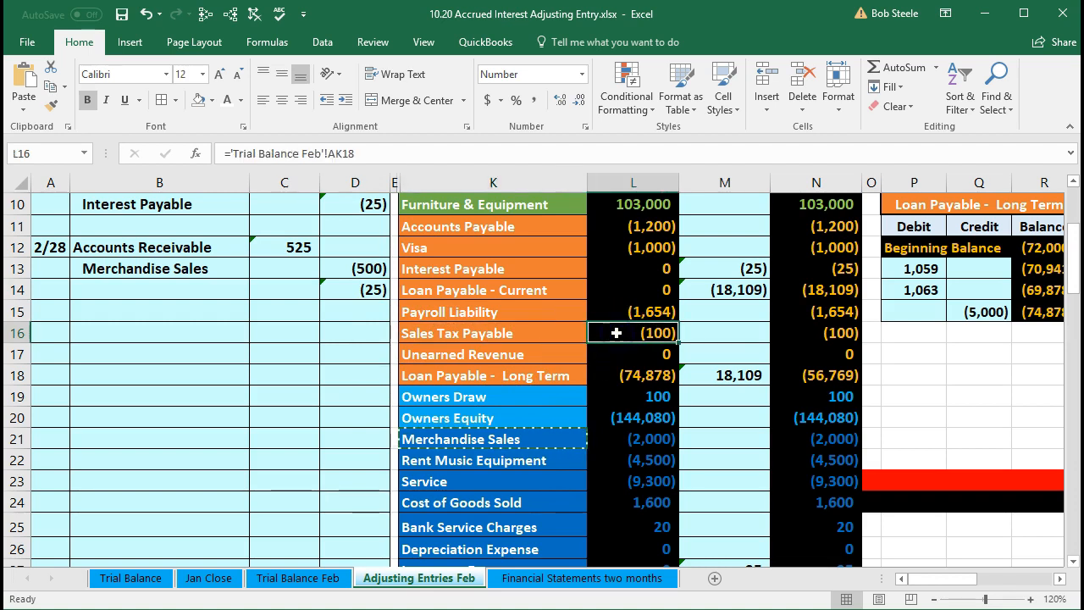
pyautogui.click(539, 333)
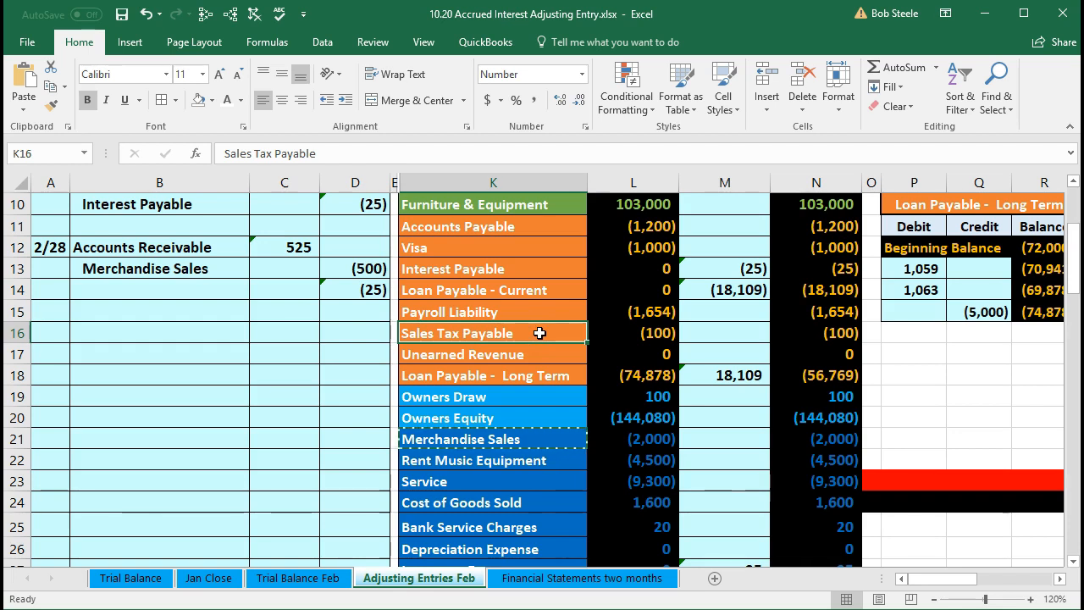
pyautogui.rightClick(540, 333)
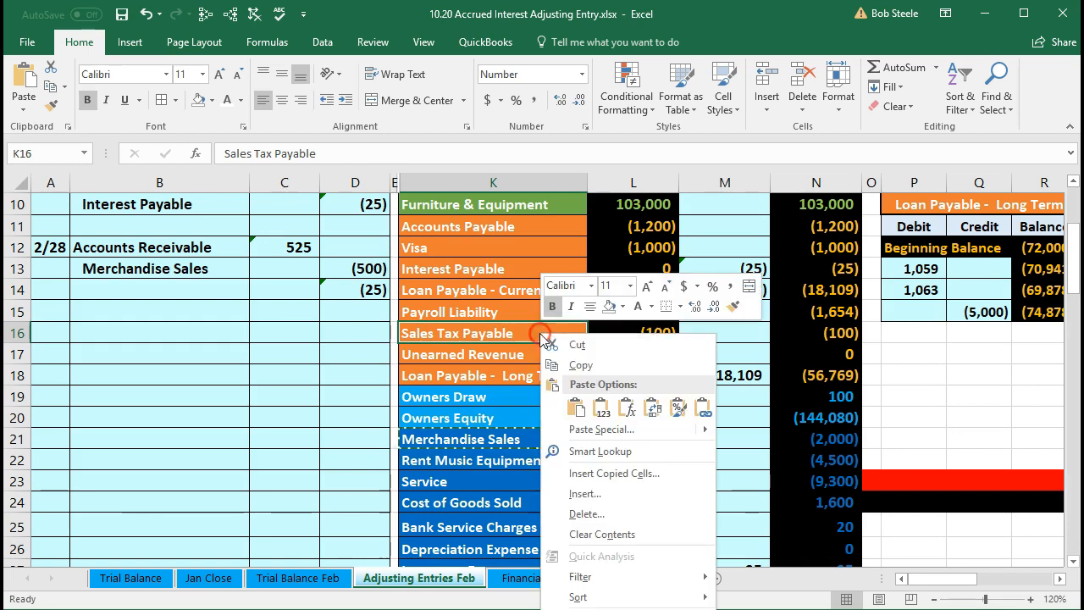
pyautogui.click(608, 368)
pyautogui.click(215, 290)
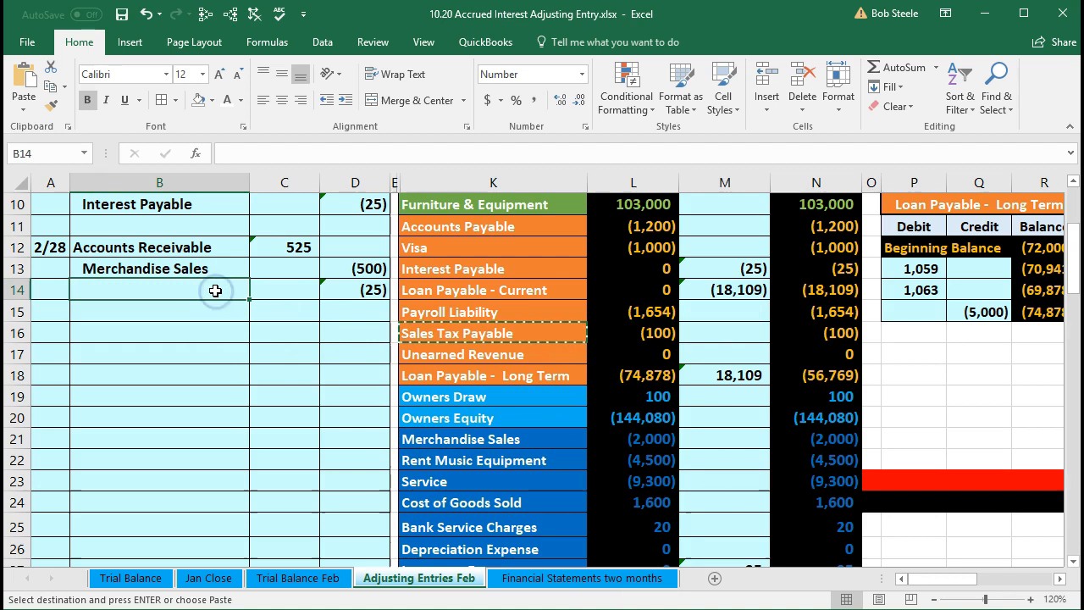
pyautogui.rightClick(216, 289)
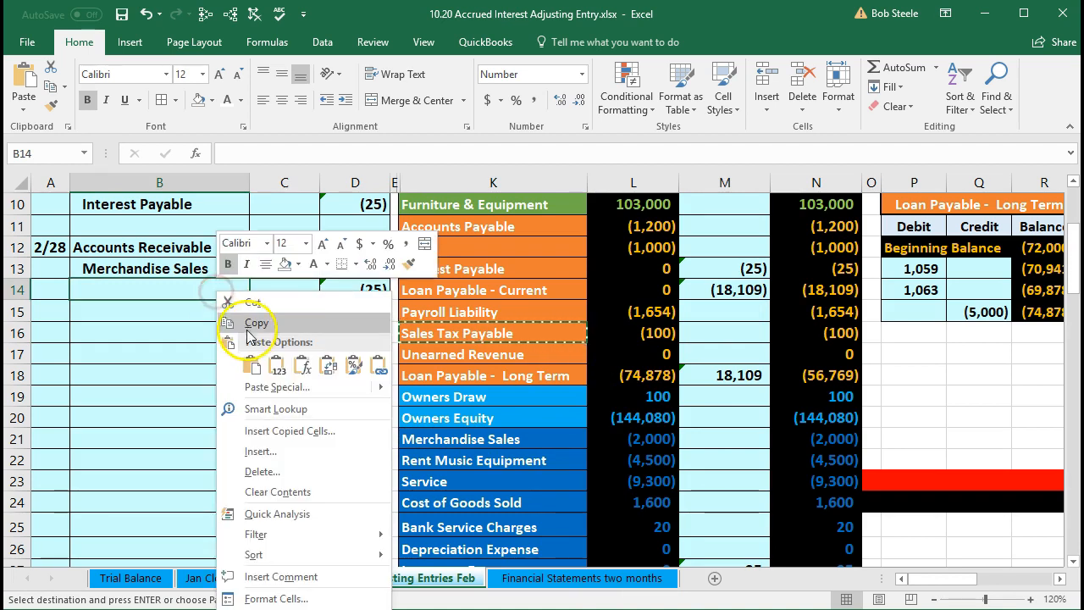
pyautogui.click(271, 362)
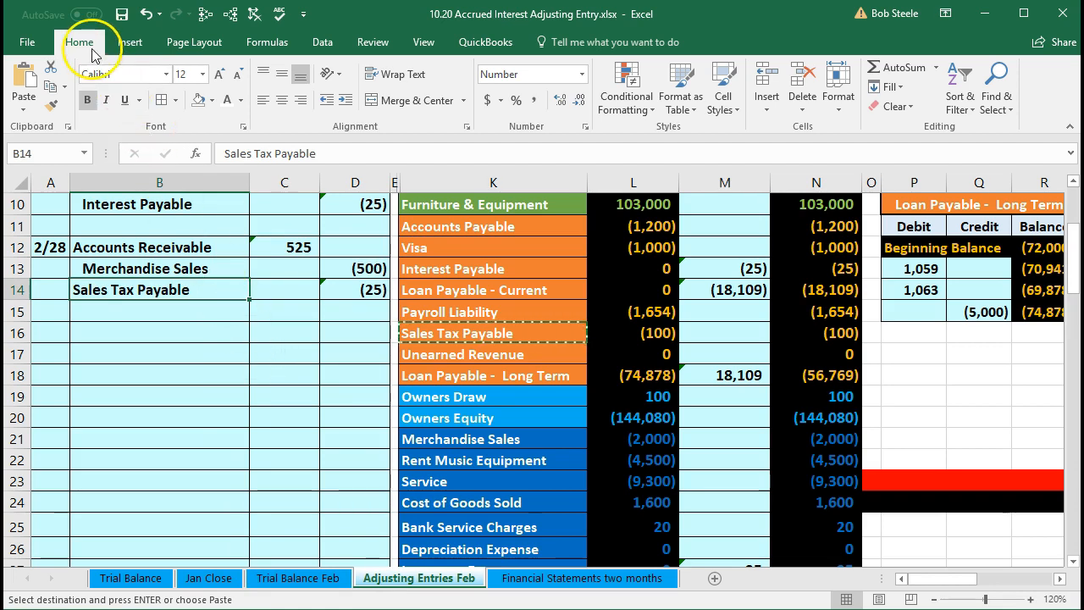
pyautogui.click(340, 102)
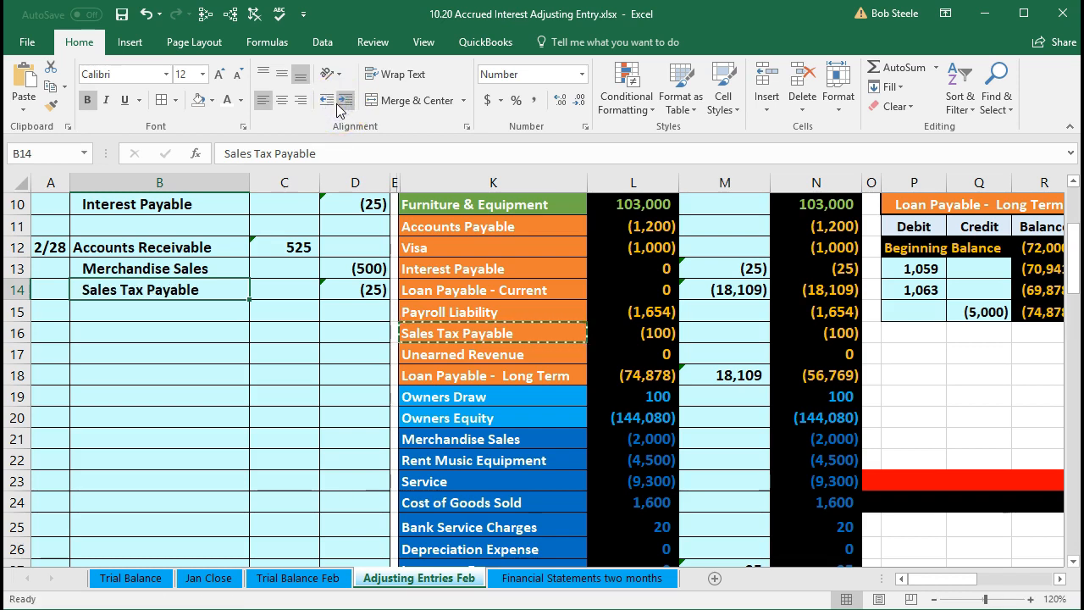
# Select the journal entry in B12:D14 to check whether its debits and credits balance
pyautogui.click(234, 348)
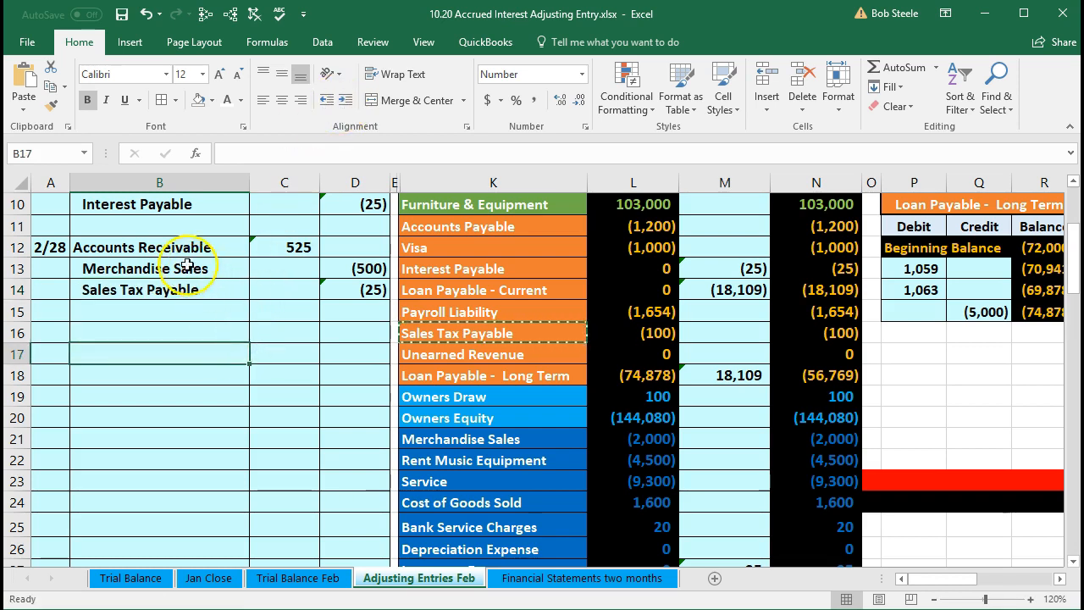
pyautogui.moveTo(170, 245); pyautogui.dragTo(344, 285)
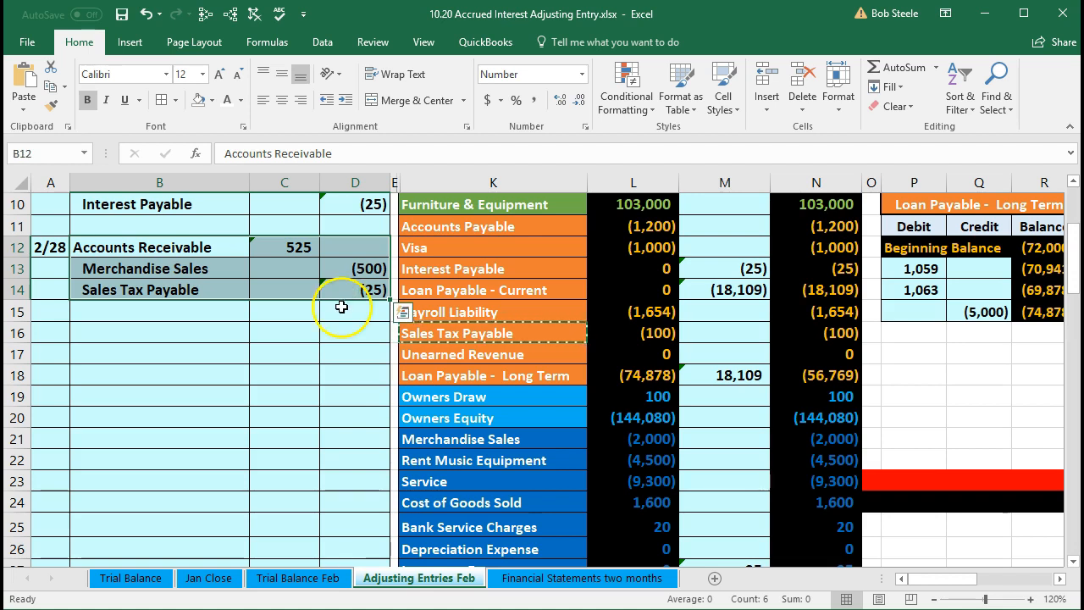
pyautogui.click(335, 334)
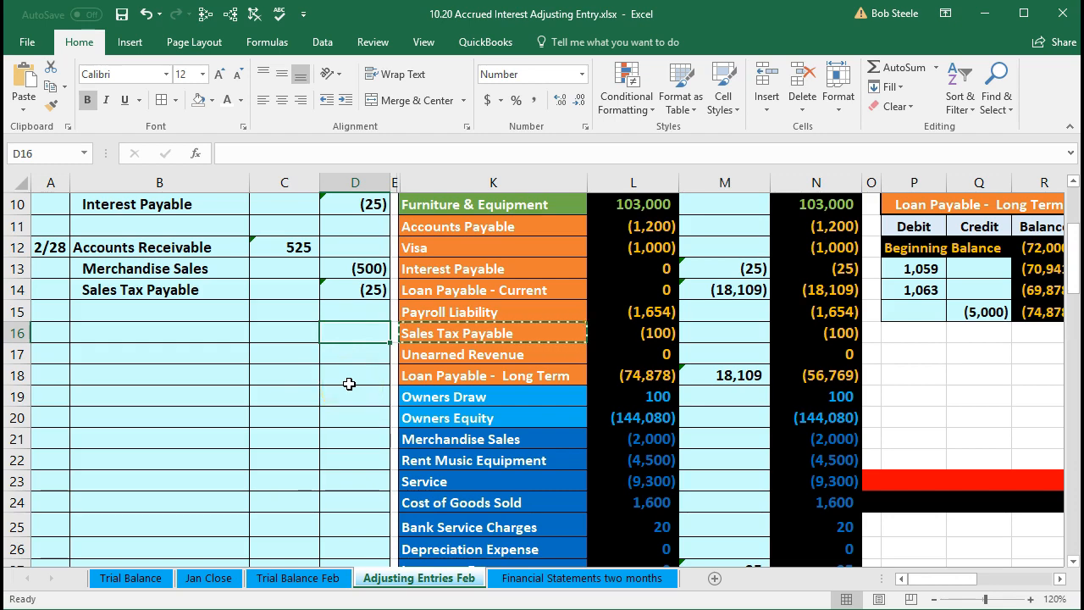
pyautogui.scroll(2, 348, 383)
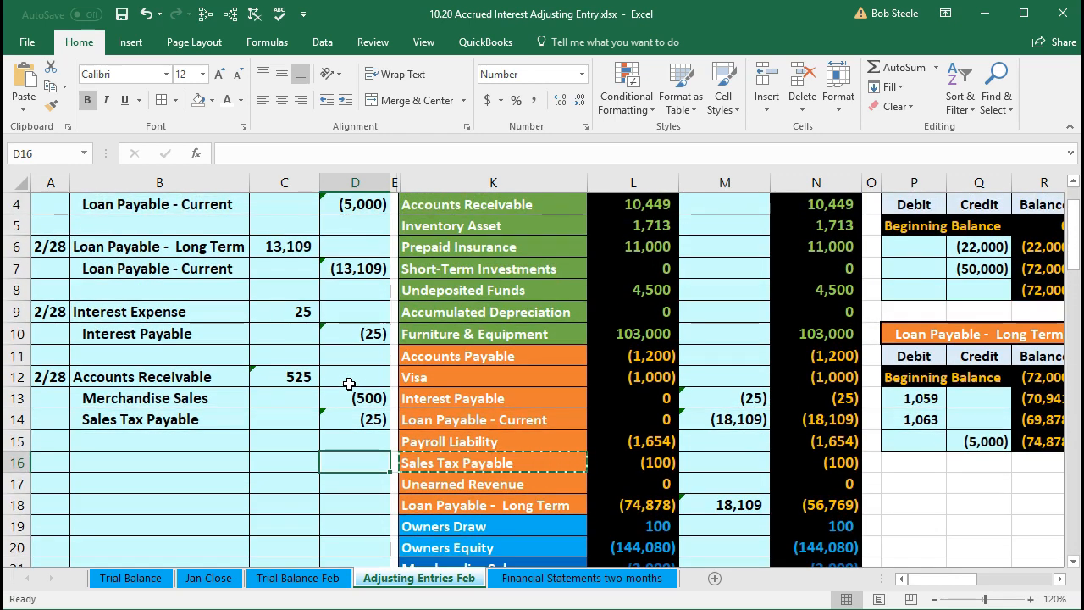
# Post the receivable debit to the trial balance by entering =C12 in the Accounts Receivable adjustment cell M4
pyautogui.scroll(1, 349, 383)
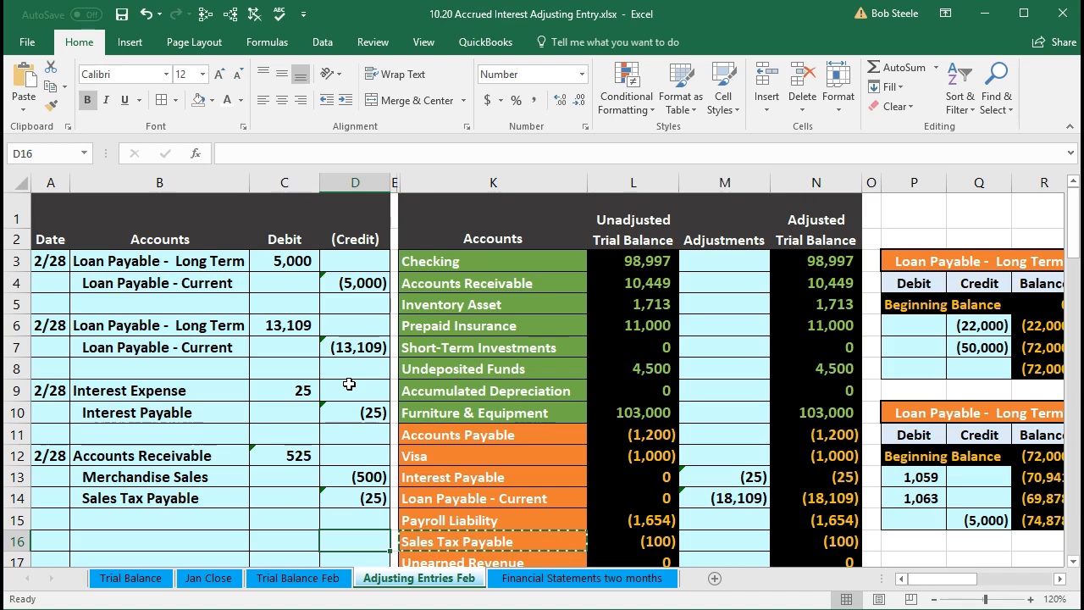
pyautogui.click(693, 325)
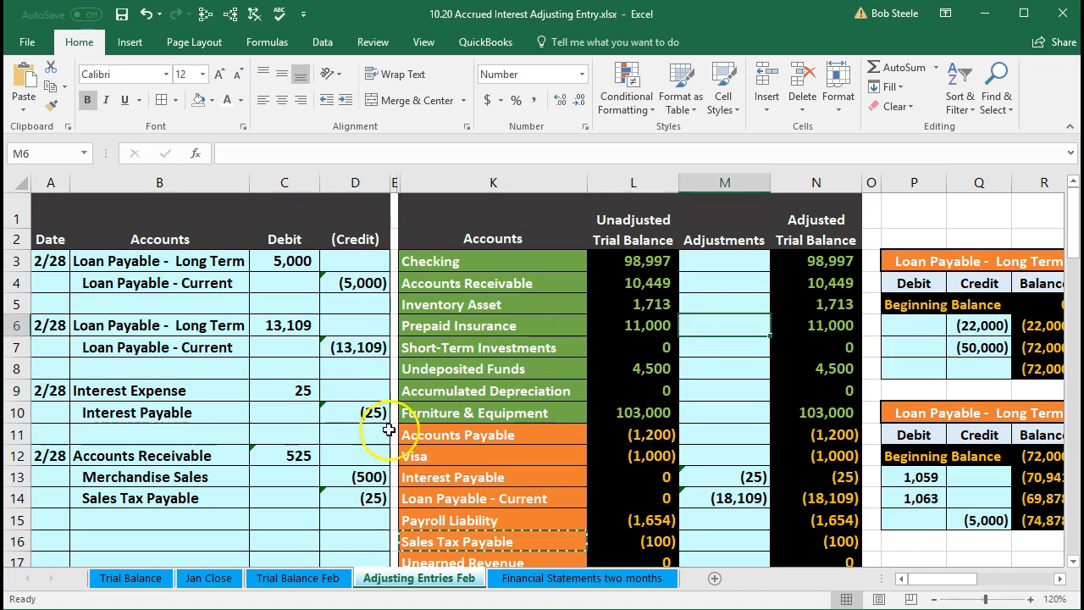
pyautogui.moveTo(218, 454); pyautogui.dragTo(280, 462)
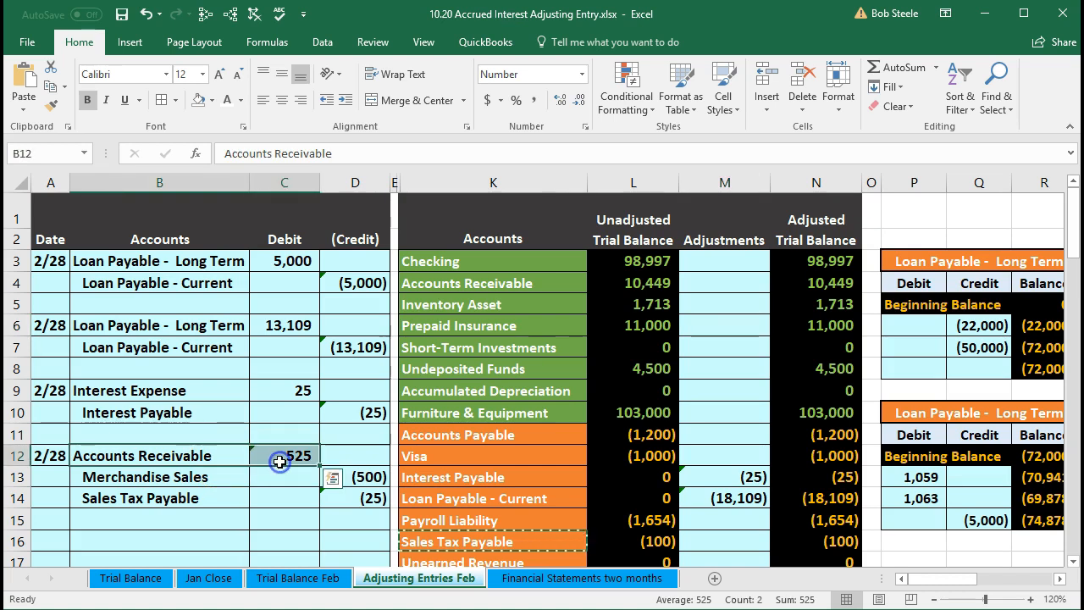
pyautogui.click(462, 282)
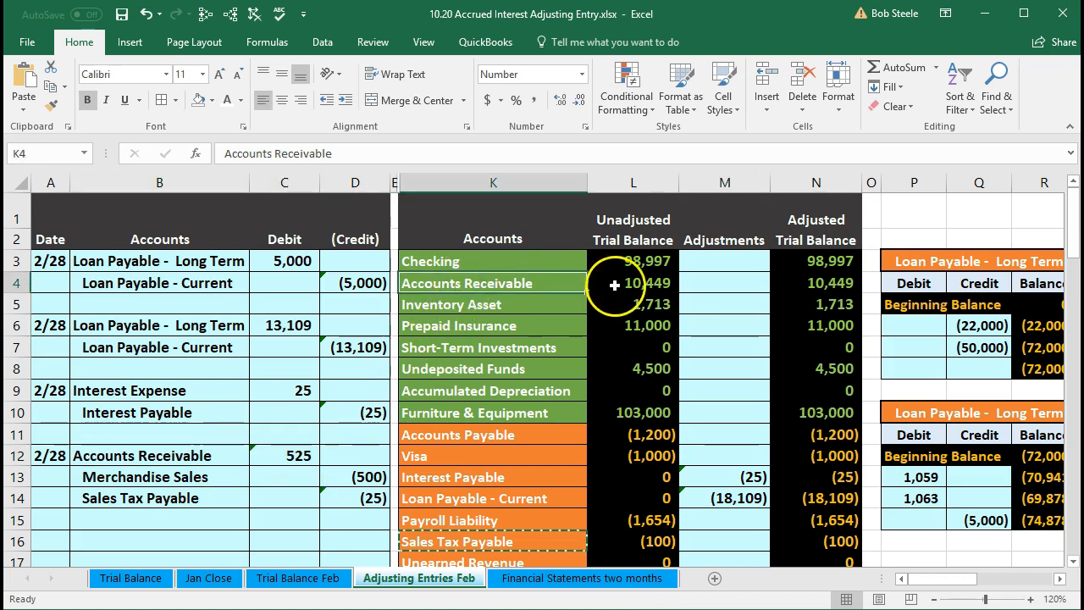
pyautogui.click(713, 283)
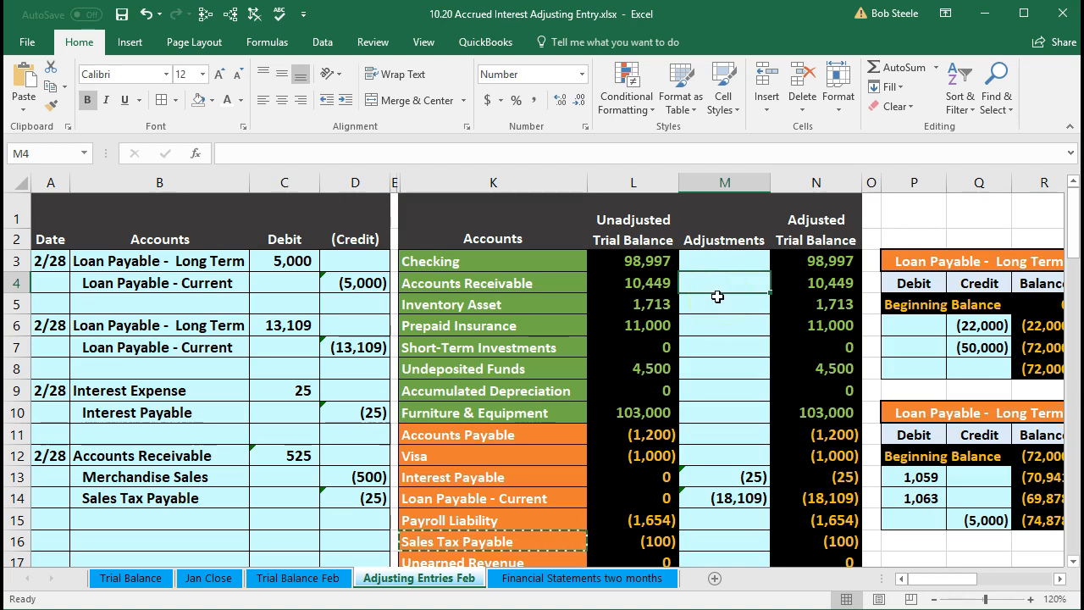
pyautogui.write('=')
pyautogui.click(285, 458)
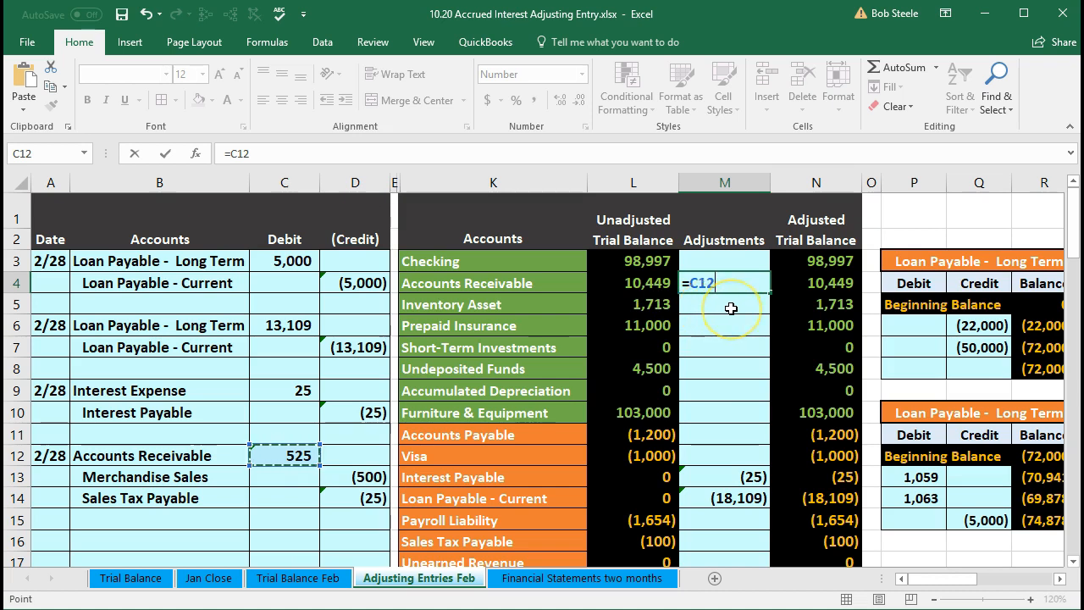
pyautogui.press('Return')
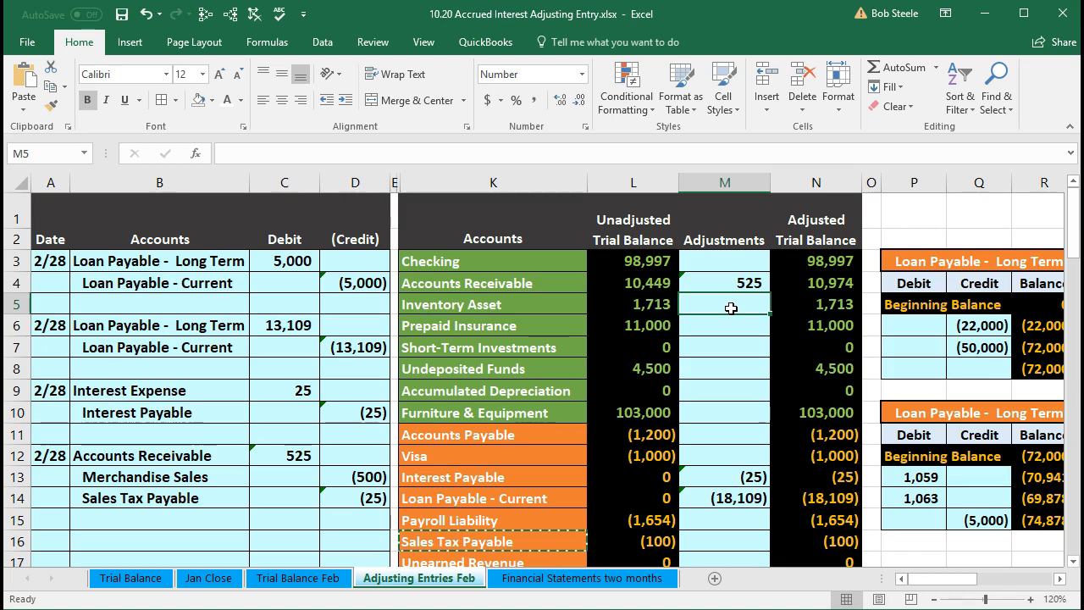
# Post the sales credit to the trial balance by entering =D13 in the Merchandise Sales adjustment cell M21
pyautogui.click(222, 478)
pyautogui.moveTo(222, 479); pyautogui.dragTo(337, 480)
pyautogui.scroll(-3, 336, 480)
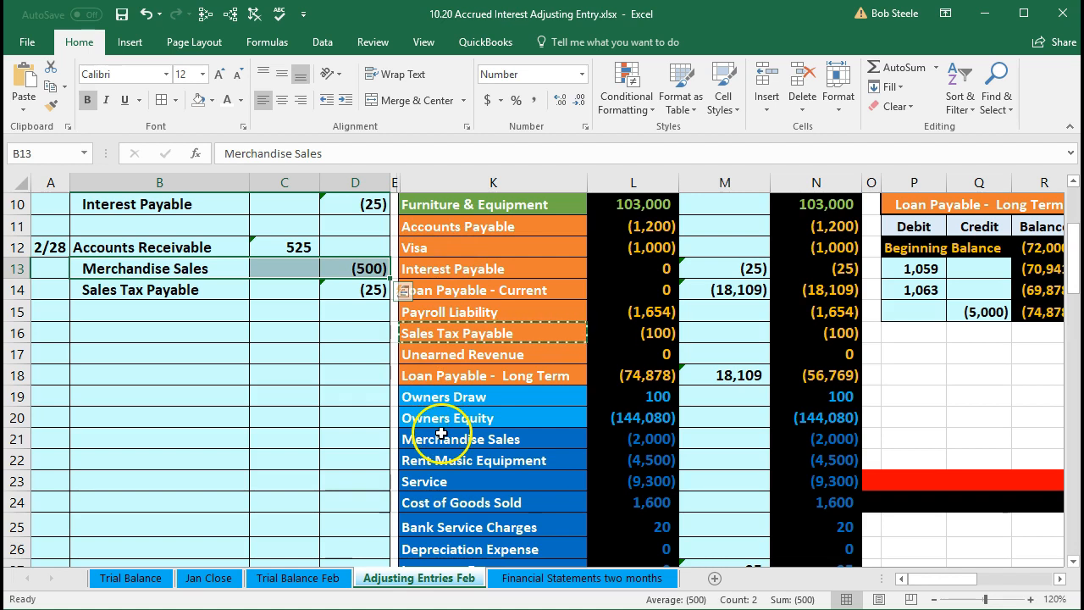
pyautogui.click(700, 439)
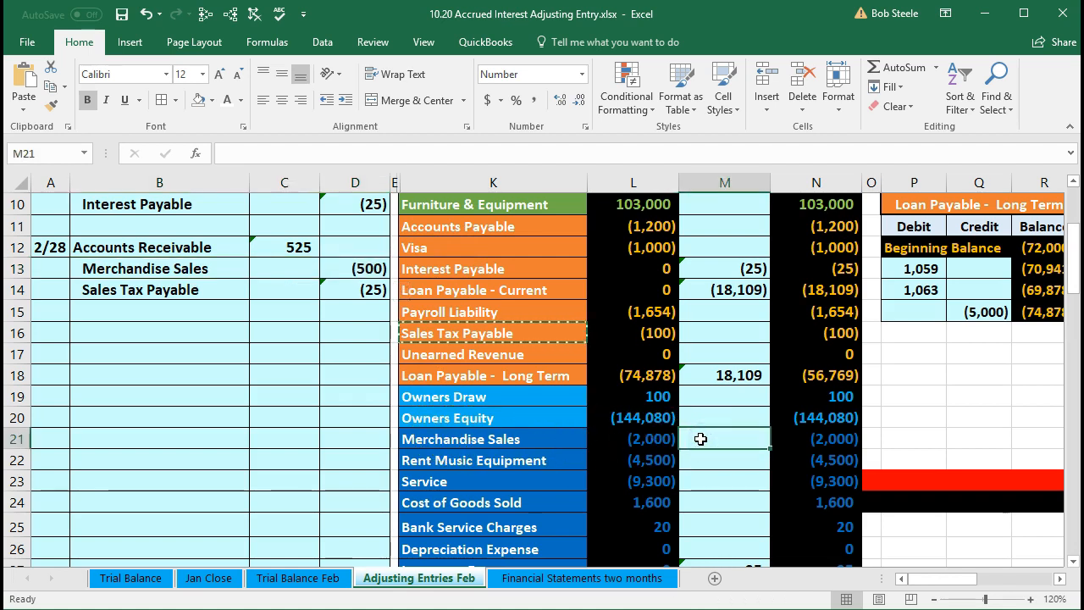
pyautogui.click(723, 437)
pyautogui.write('=')
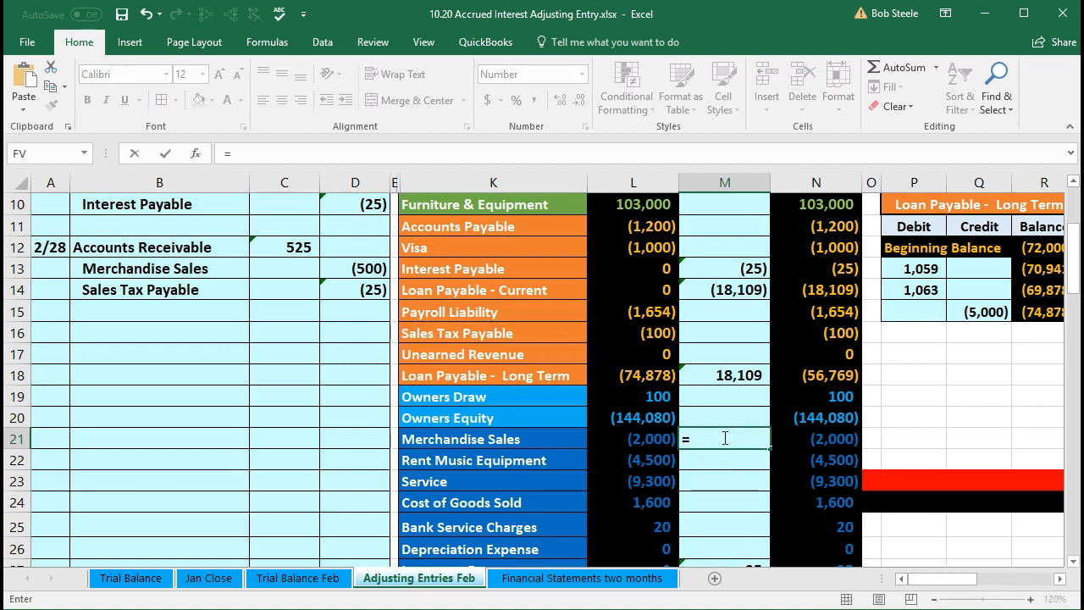
pyautogui.click(370, 263)
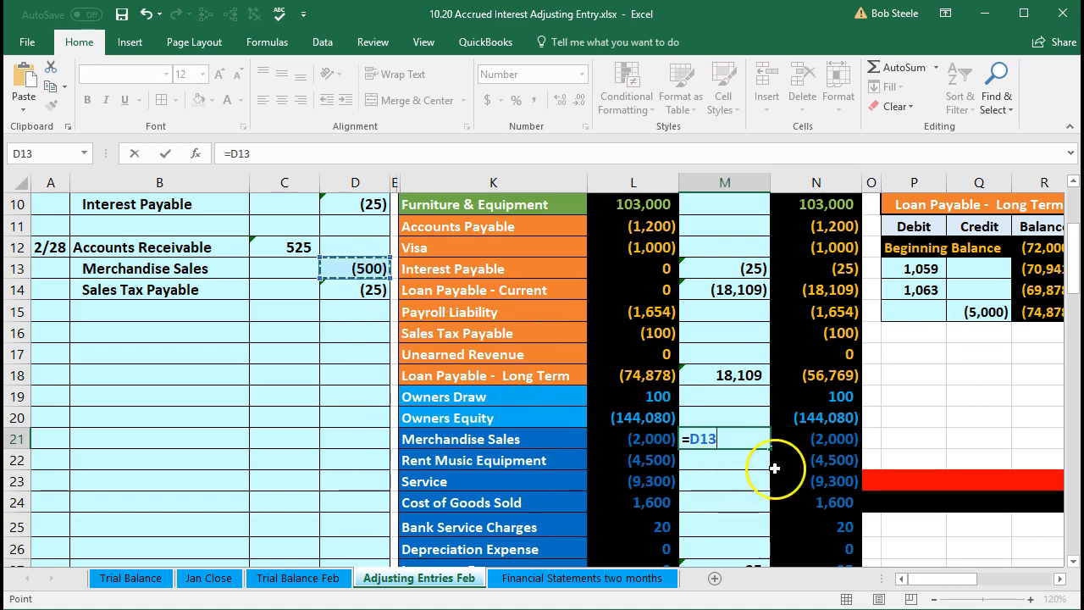
pyautogui.press('Return')
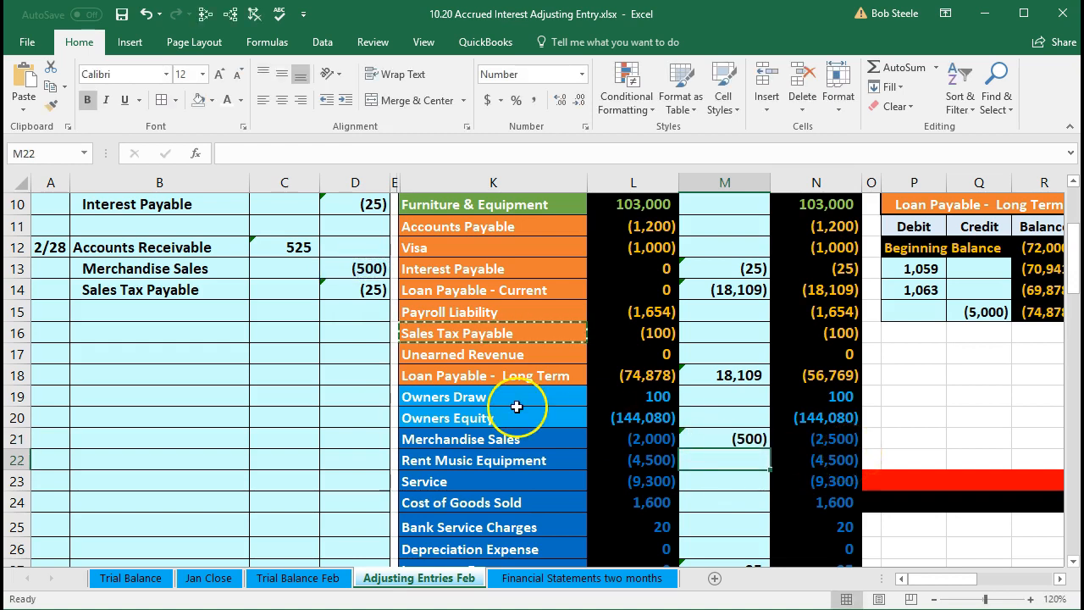
# Post the tax credit to the trial balance by entering =D14 in the Sales Tax Payable adjustment cell M16
pyautogui.moveTo(230, 293); pyautogui.dragTo(327, 292)
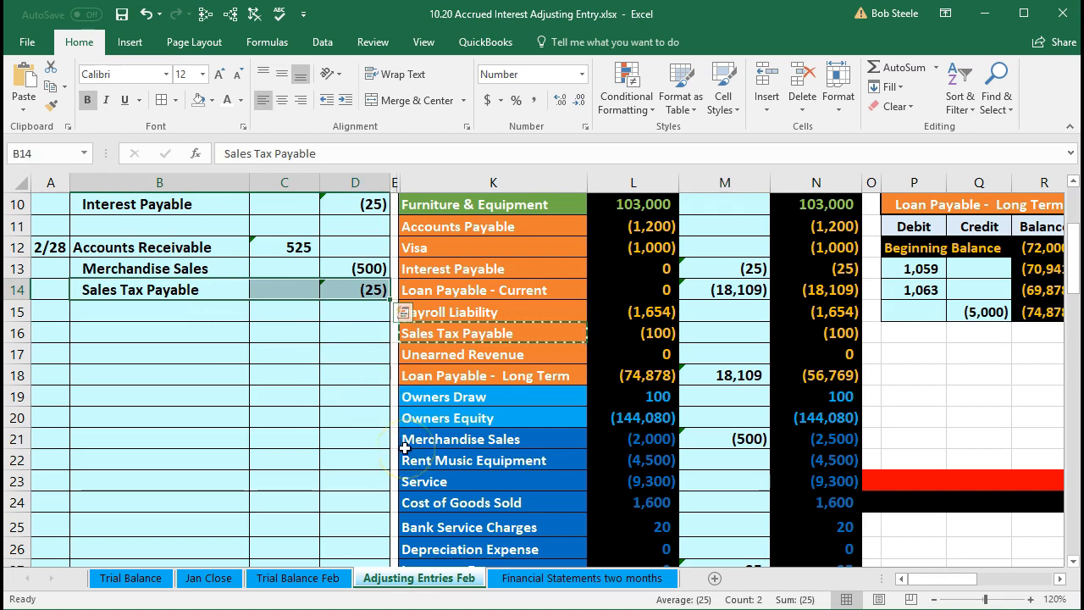
pyautogui.scroll(1, 407, 444)
pyautogui.click(464, 398)
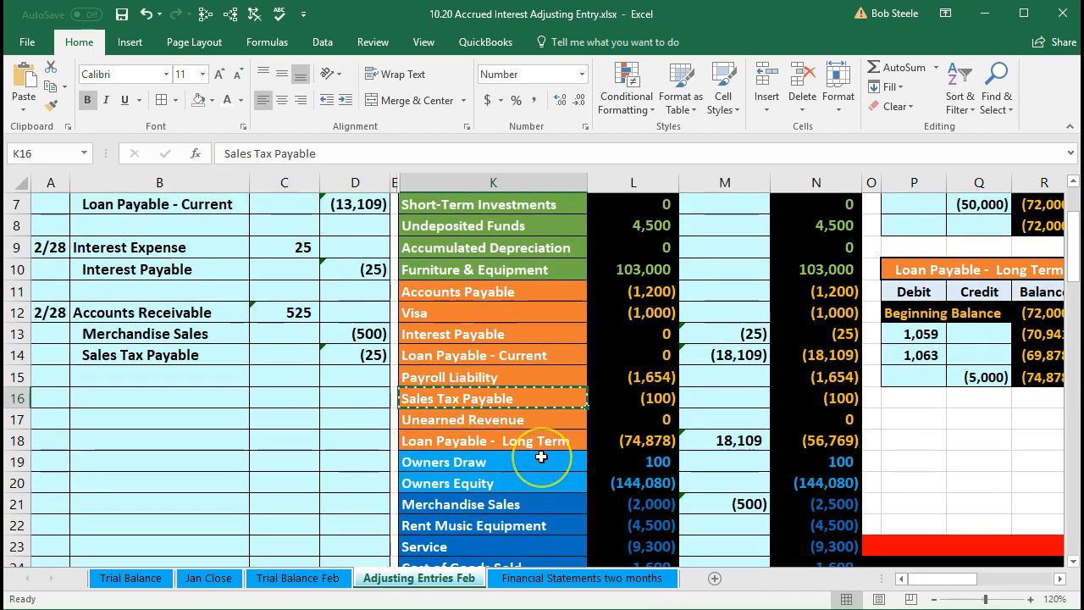
pyautogui.click(701, 398)
pyautogui.click(726, 402)
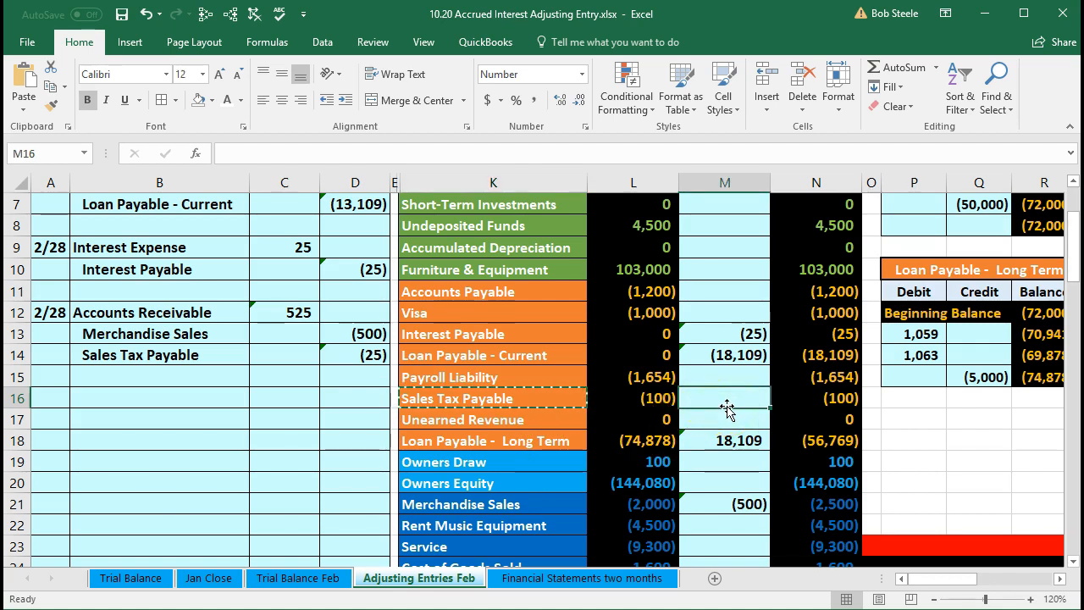
pyautogui.write('=')
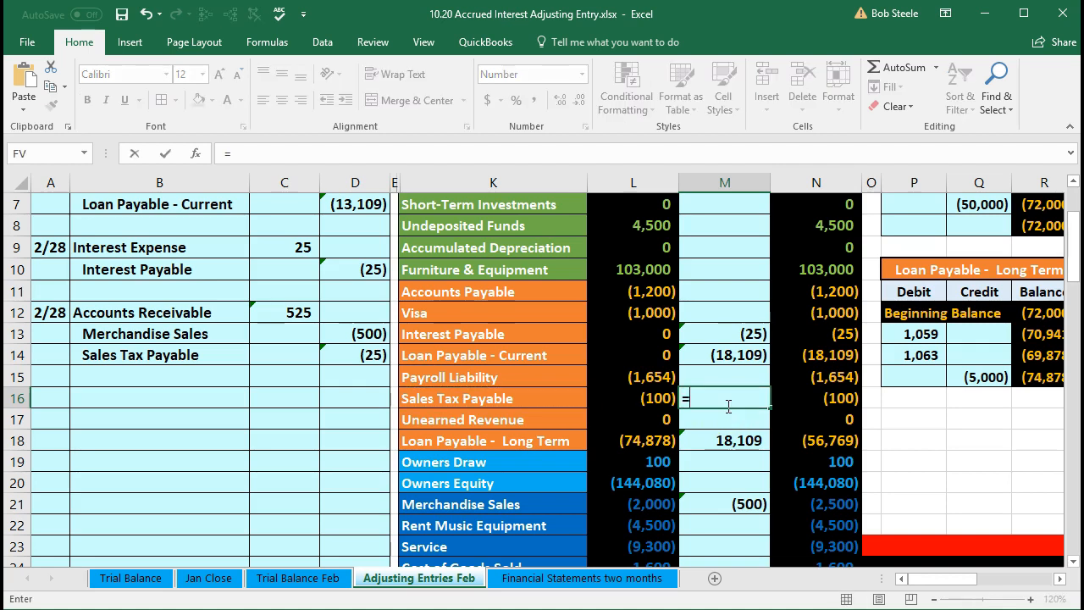
pyautogui.click(371, 354)
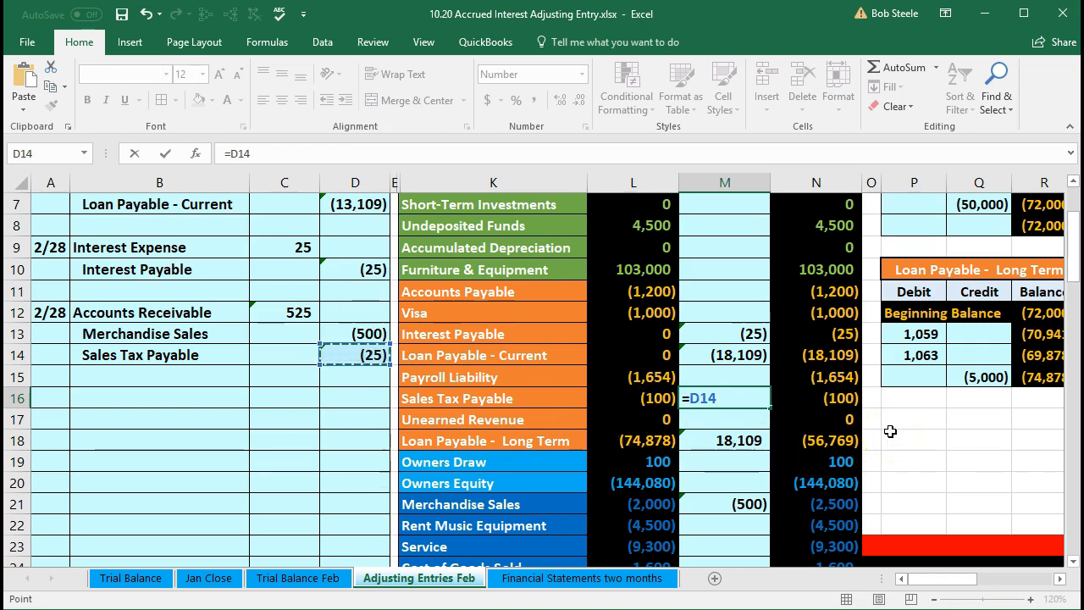
pyautogui.press('Return')
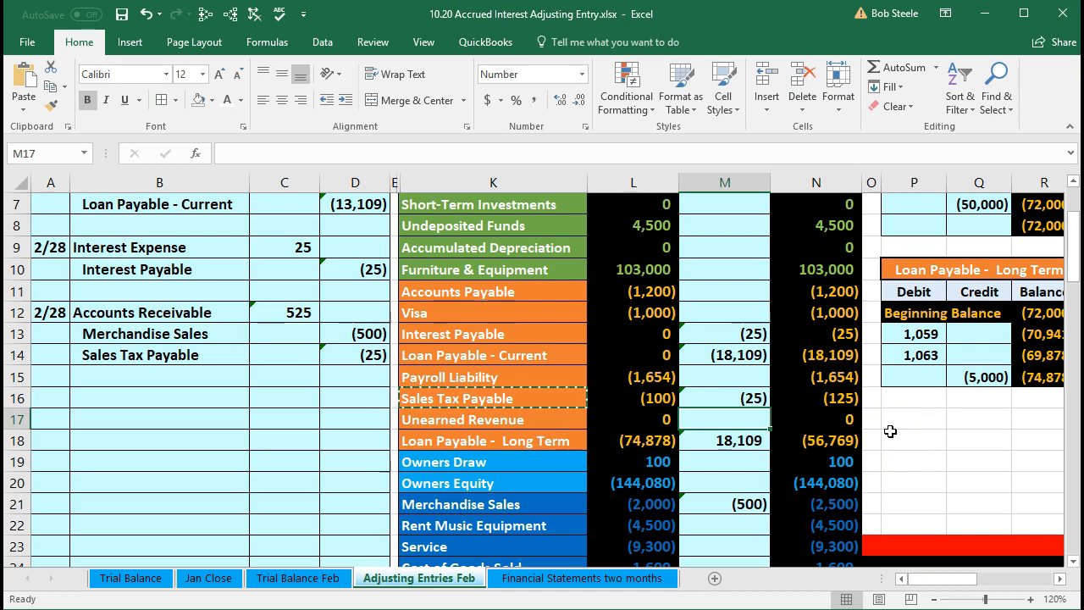
# Check the debit-credit totals in row 36 and the adjustments' effect on Net Income in row 37
pyautogui.scroll(-3, 891, 431)
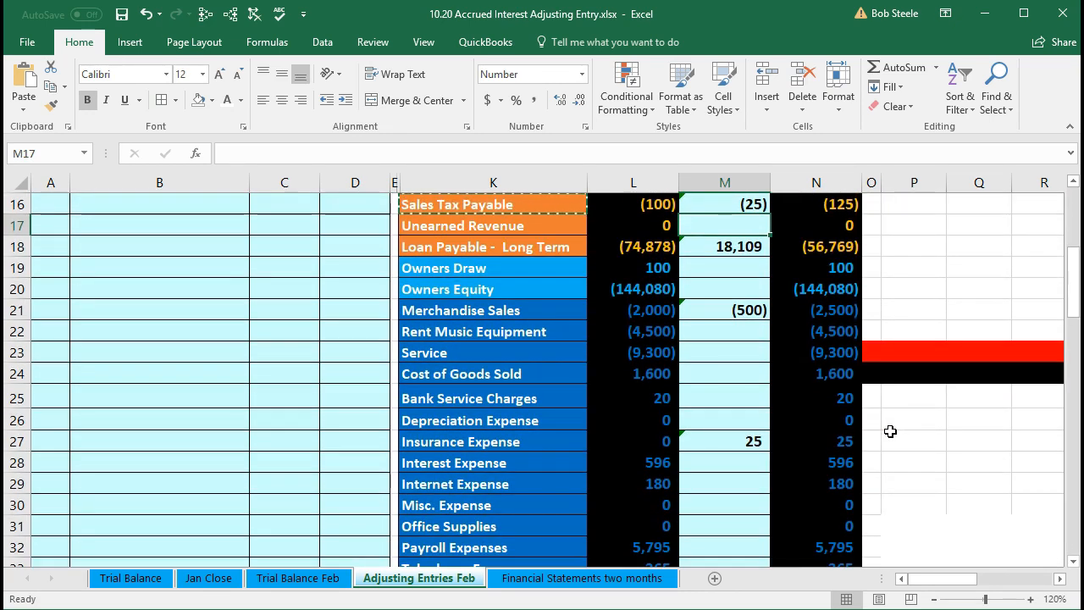
pyautogui.scroll(-1, 890, 431)
pyautogui.click(731, 246)
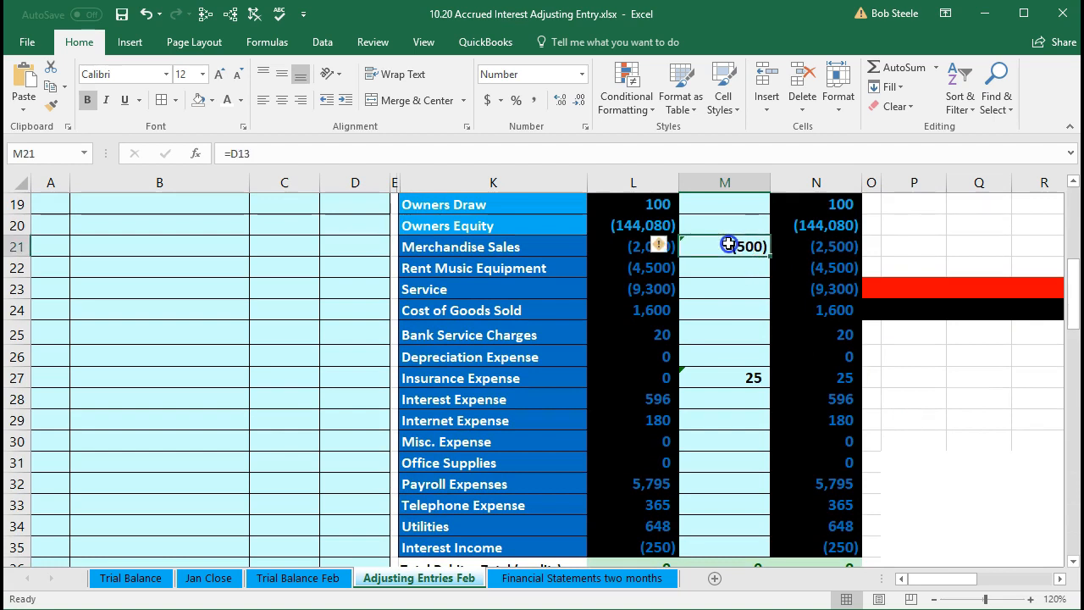
pyautogui.scroll(-1, 728, 363)
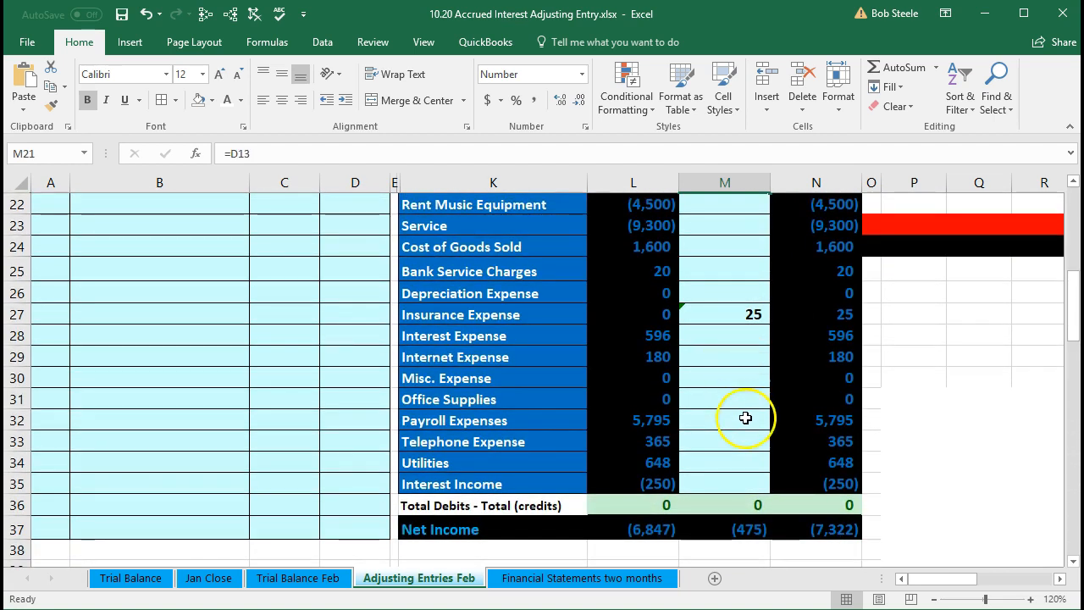
pyautogui.click(652, 531)
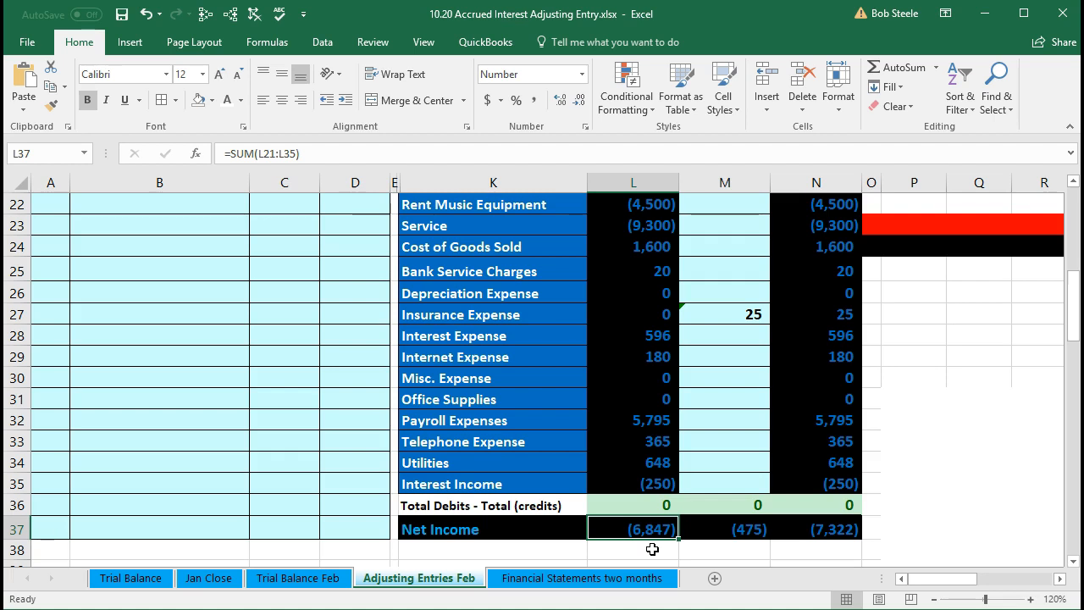
pyautogui.click(737, 530)
pyautogui.scroll(1, 758, 431)
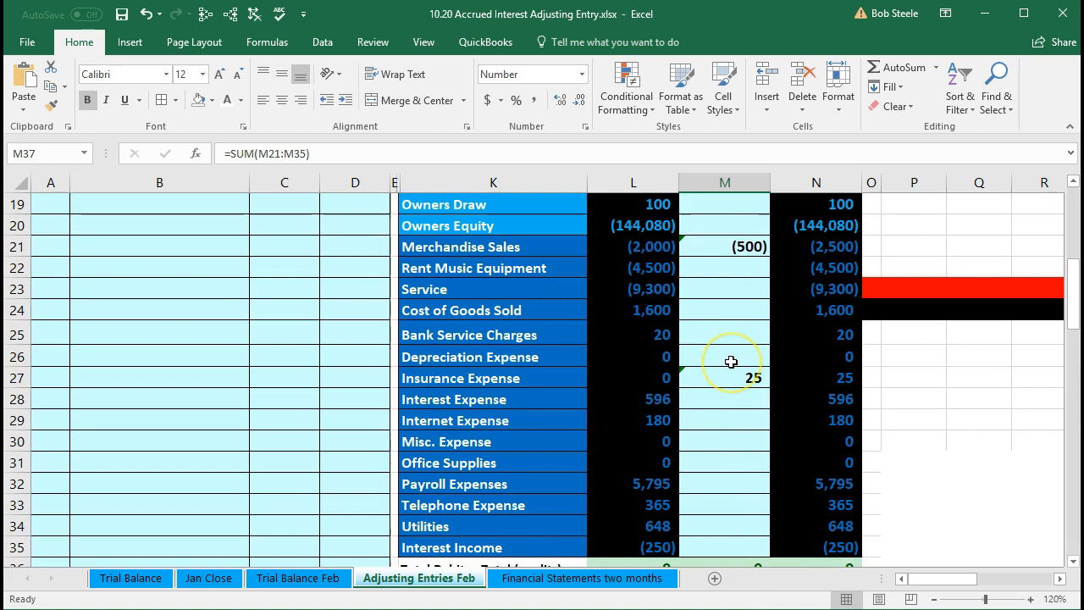
pyautogui.scroll(-1, 731, 362)
pyautogui.click(726, 539)
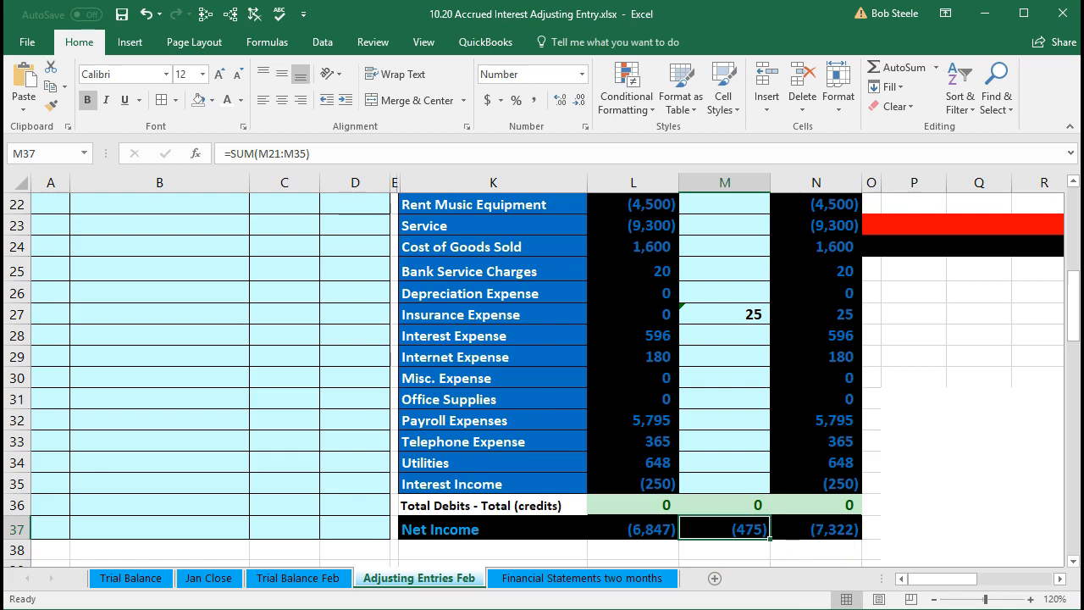
# Copy the Inventory Asset account name from the trial balance and paste it as values into cell B17
pyautogui.click(298, 443)
pyautogui.scroll(3, 299, 444)
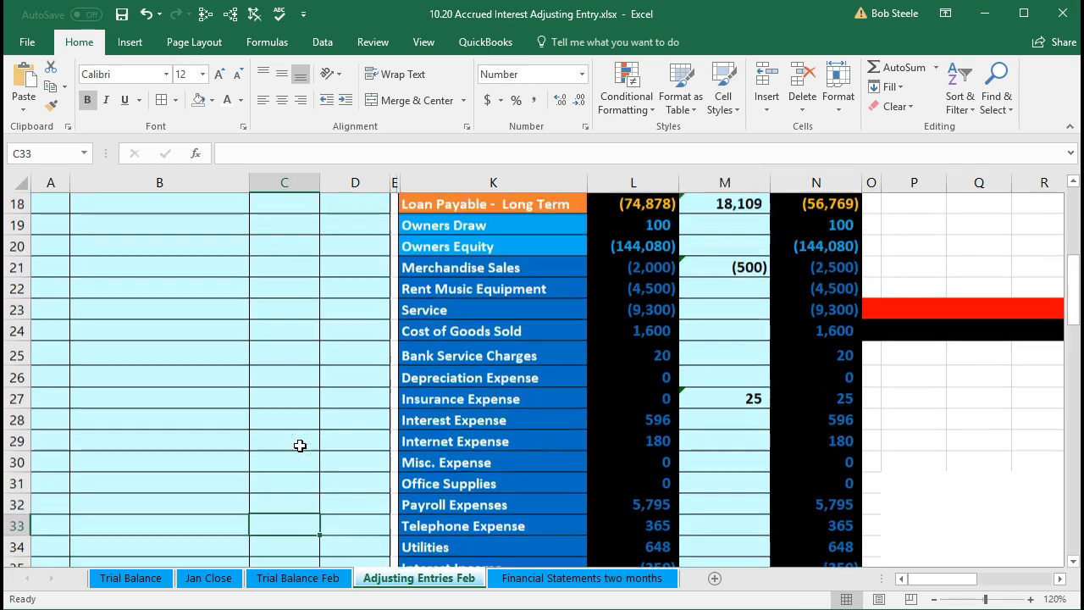
pyautogui.scroll(4, 300, 444)
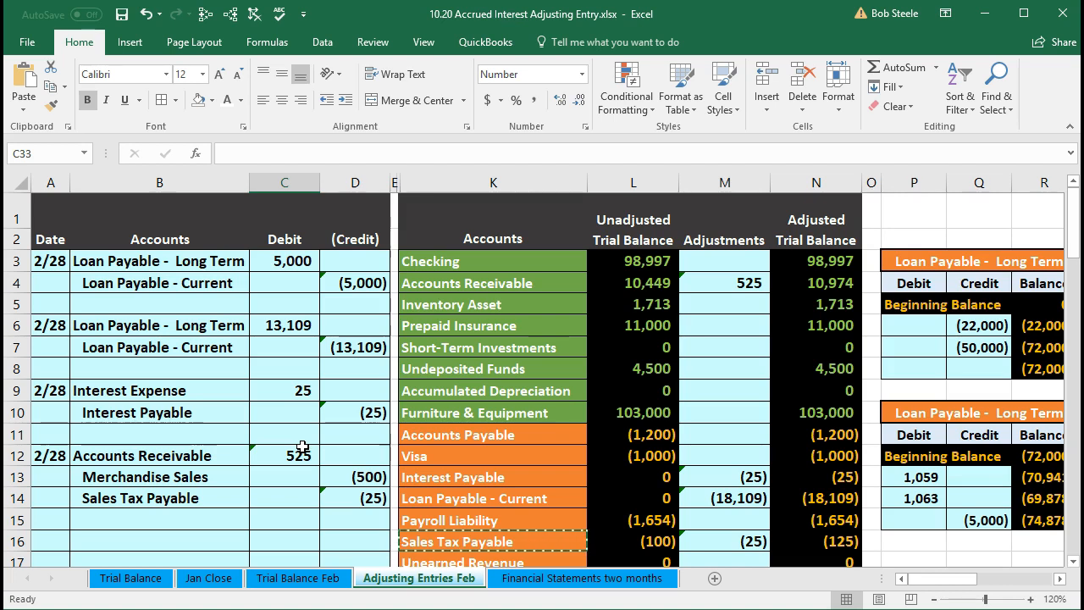
pyautogui.click(443, 305)
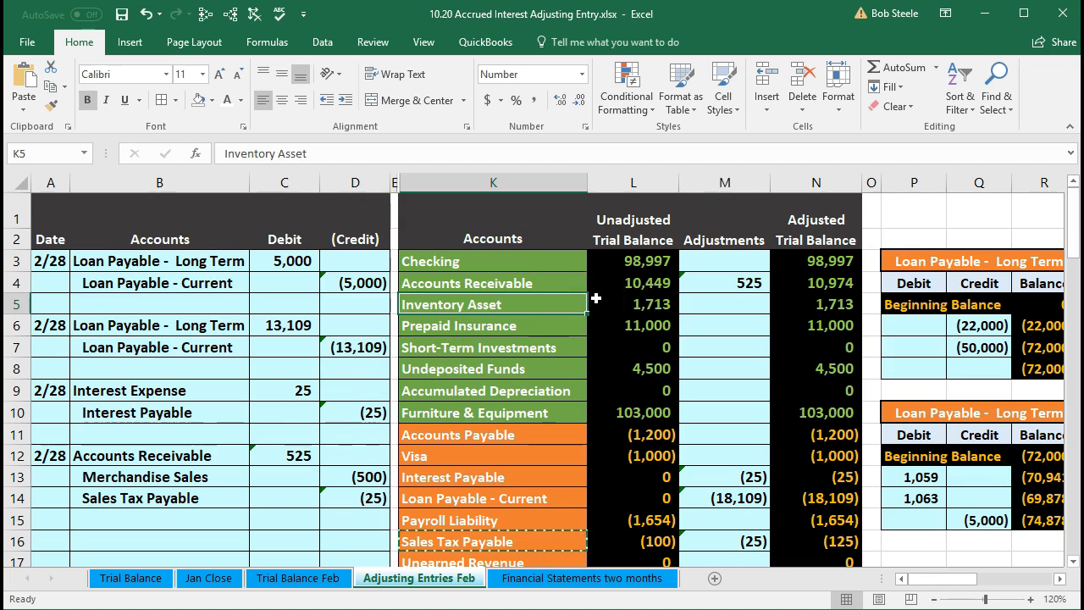
pyautogui.click(557, 305)
pyautogui.rightClick(551, 305)
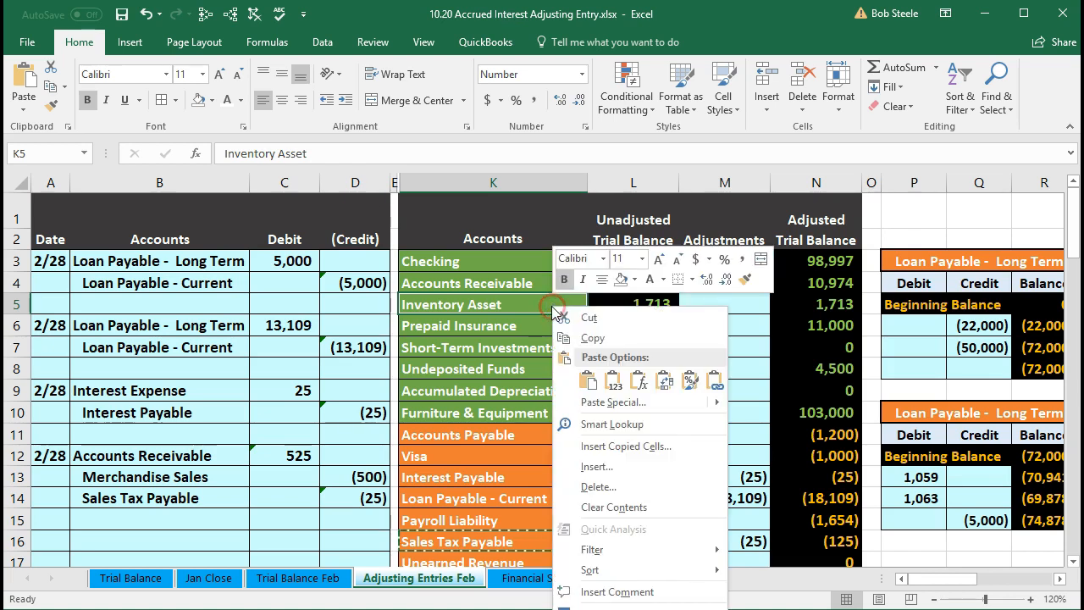
pyautogui.click(570, 337)
pyautogui.click(155, 509)
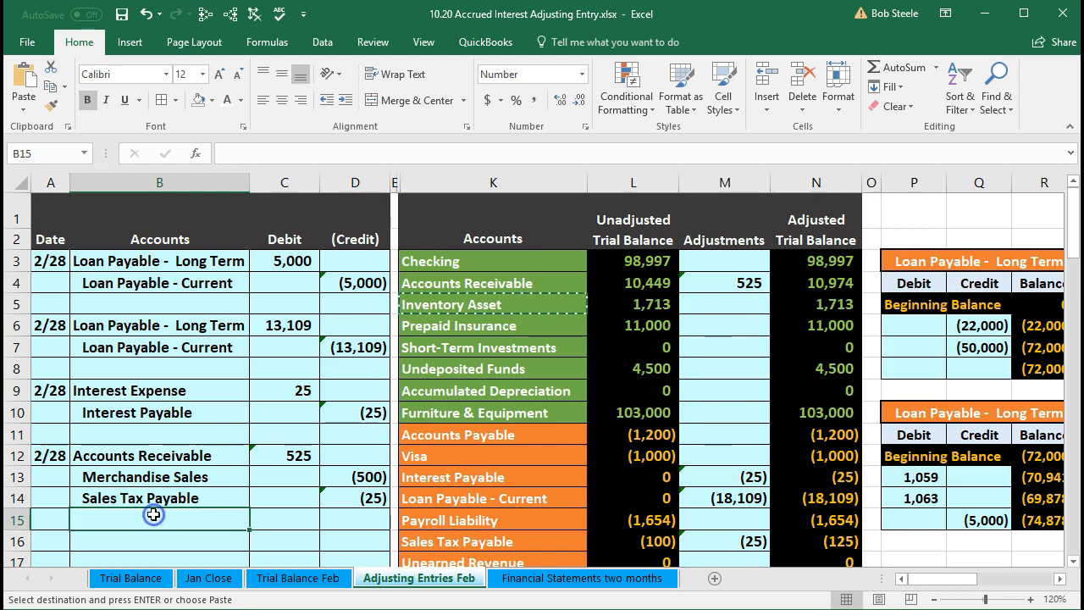
pyautogui.scroll(-1, 152, 508)
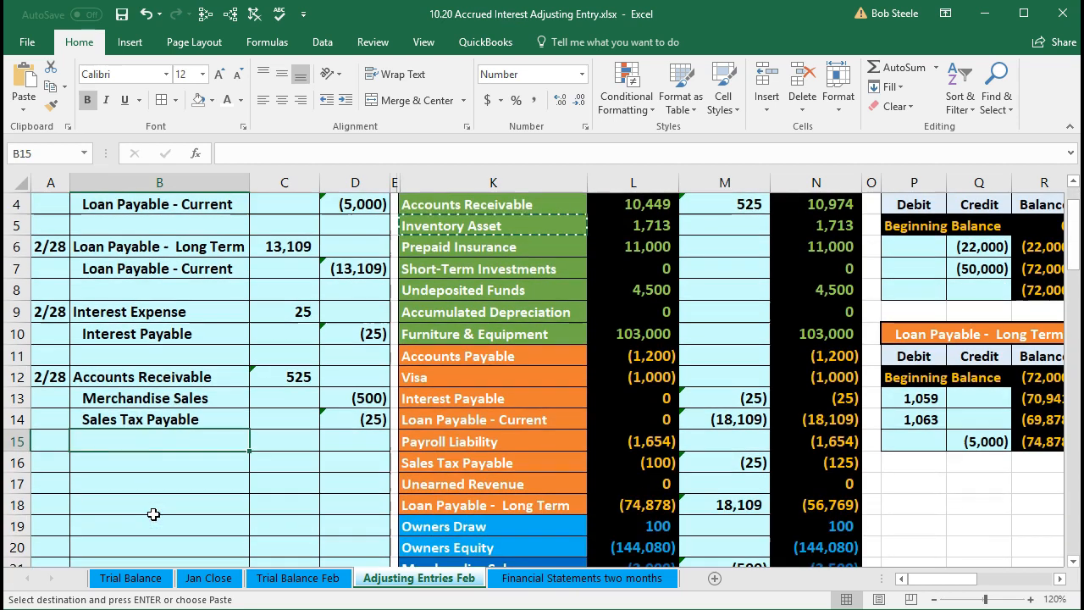
pyautogui.click(143, 463)
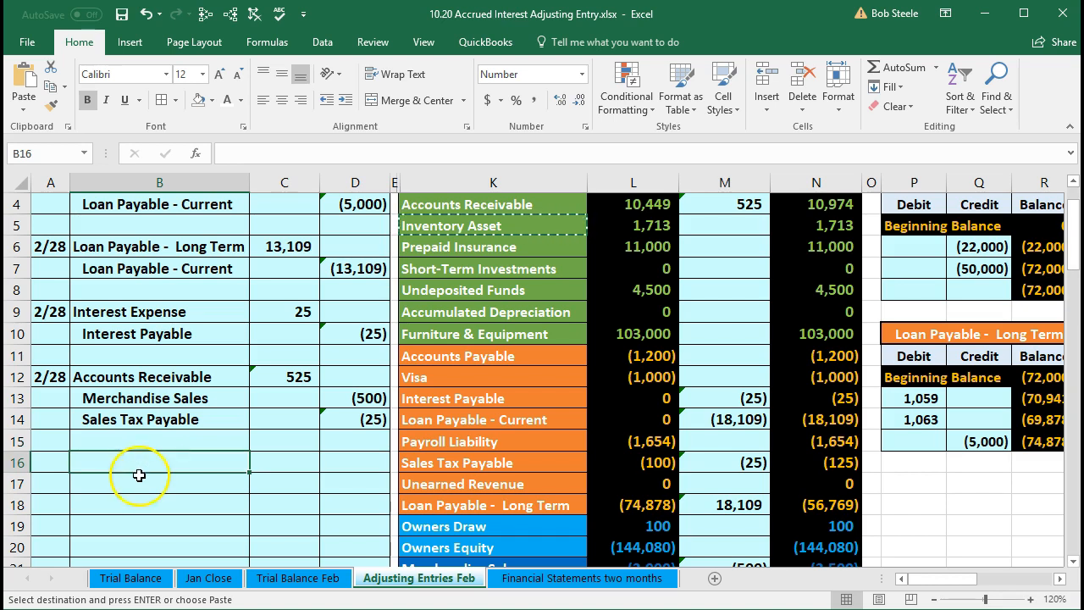
pyautogui.click(139, 478)
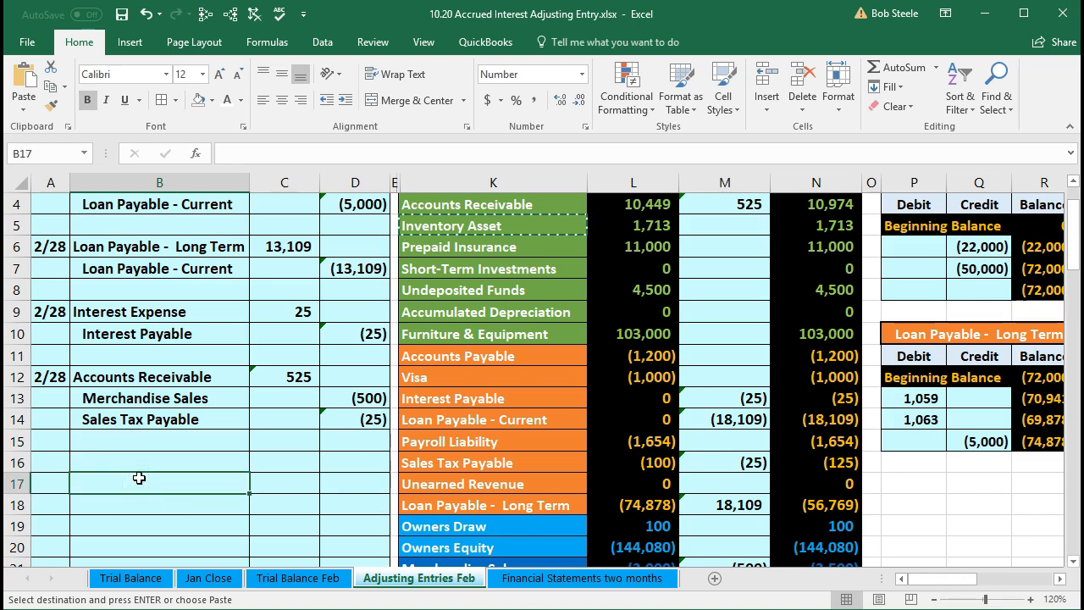
pyautogui.click(90, 485)
pyautogui.rightClick(91, 485)
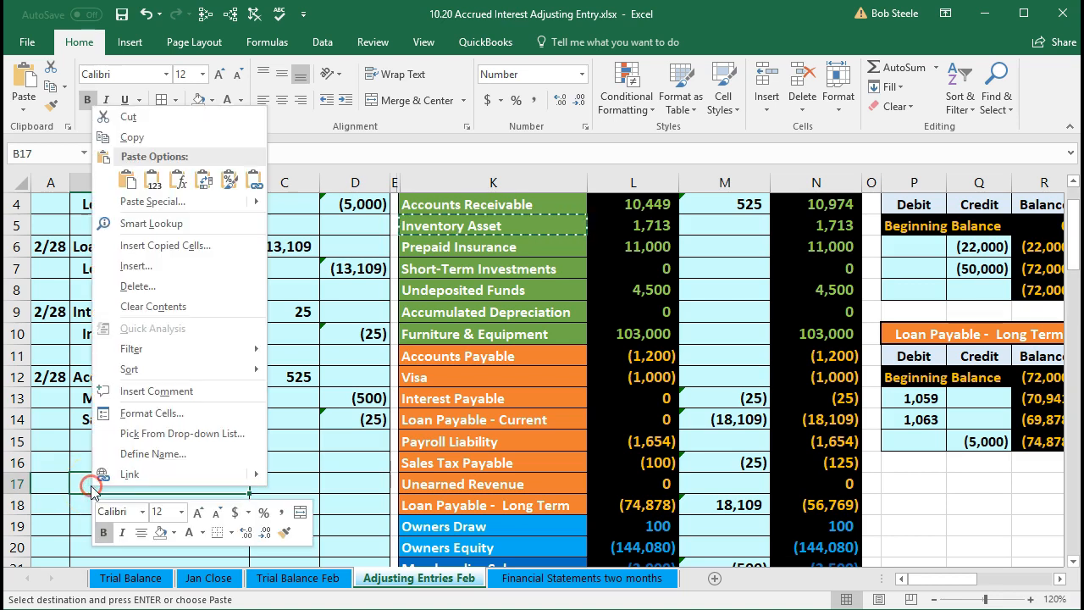
pyautogui.click(154, 193)
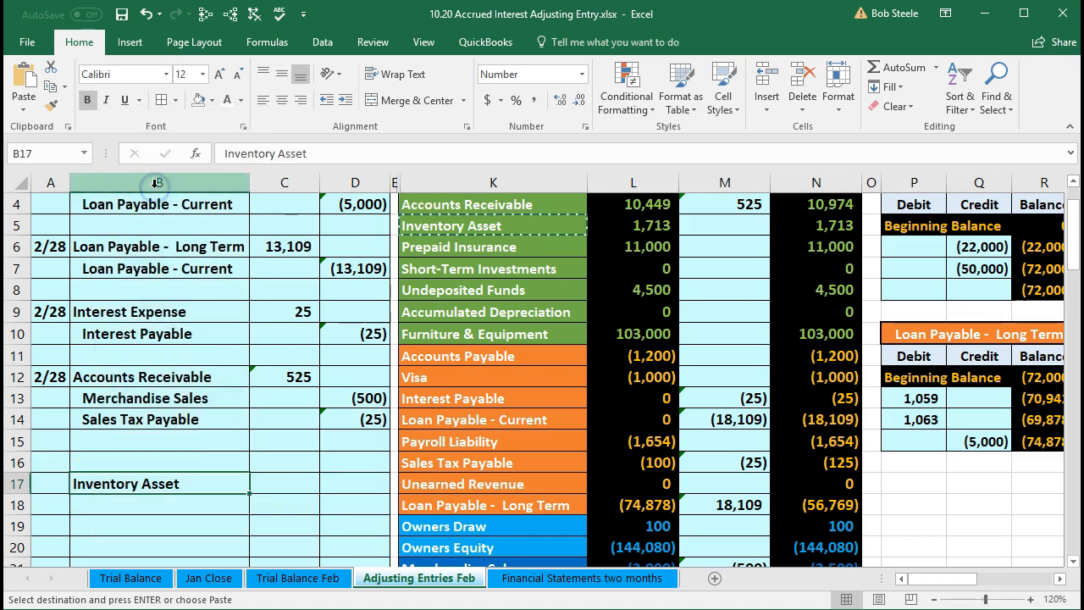
# Look up the unit cost of the ELP item in the inventory cost records on the Trial Balance Feb sheet
pyautogui.click(358, 487)
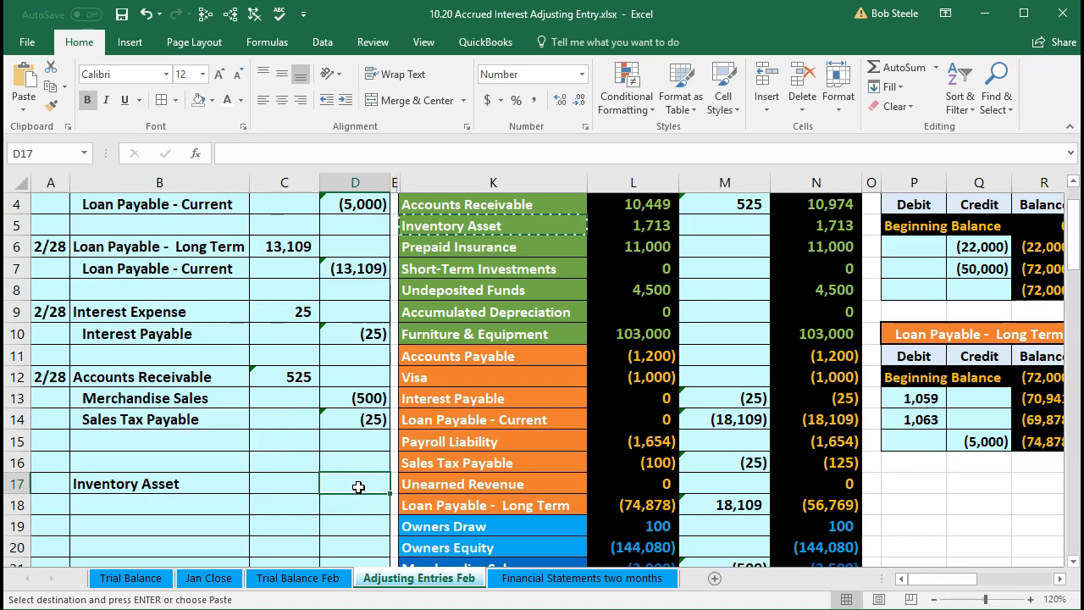
pyautogui.click(341, 579)
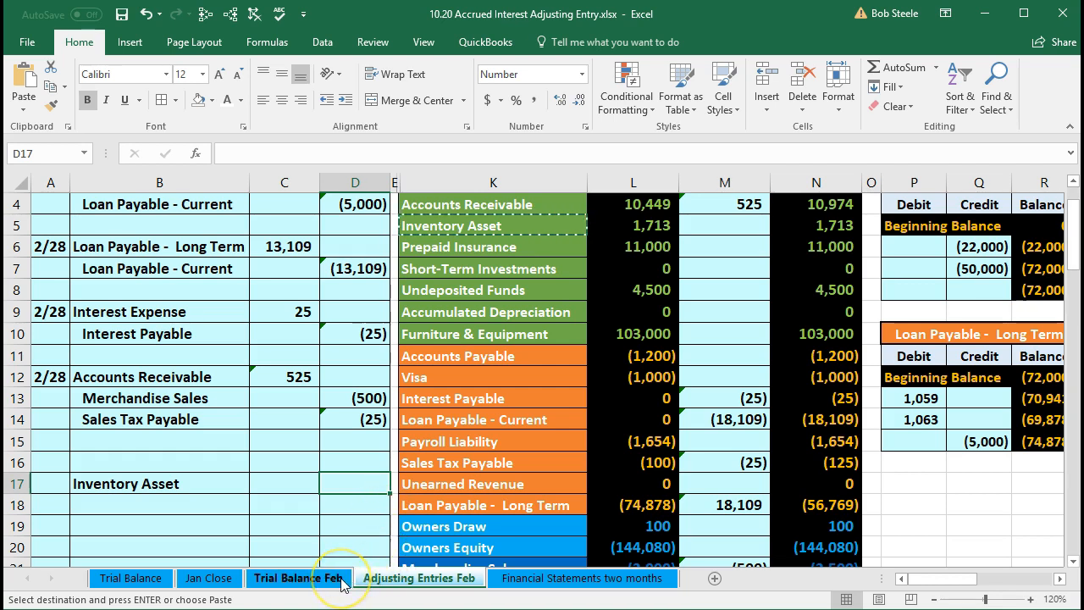
pyautogui.click(336, 583)
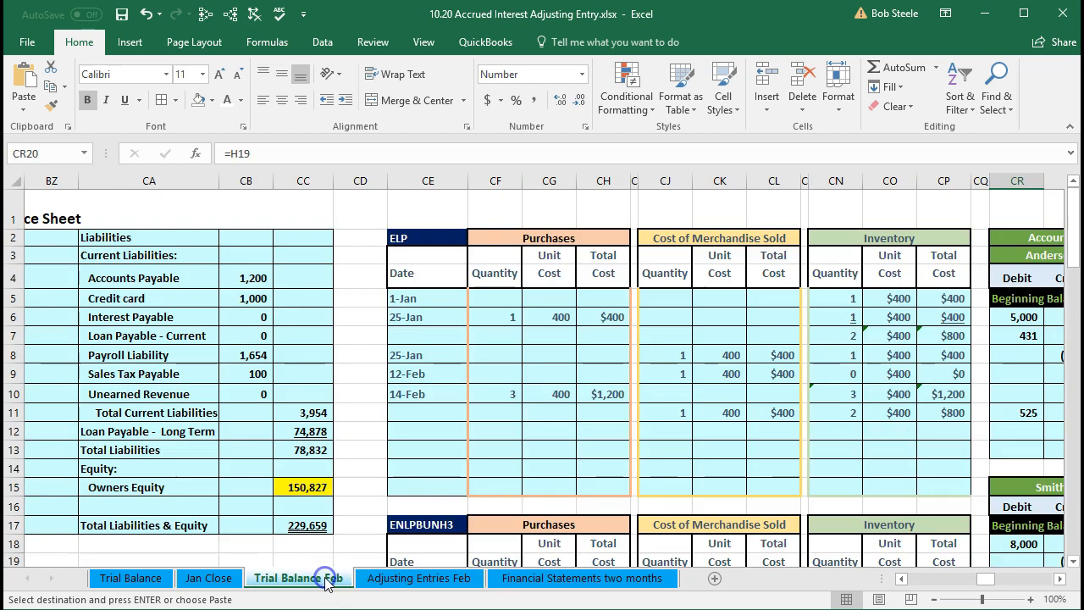
pyautogui.click(450, 180)
pyautogui.moveTo(726, 210); pyautogui.dragTo(926, 199)
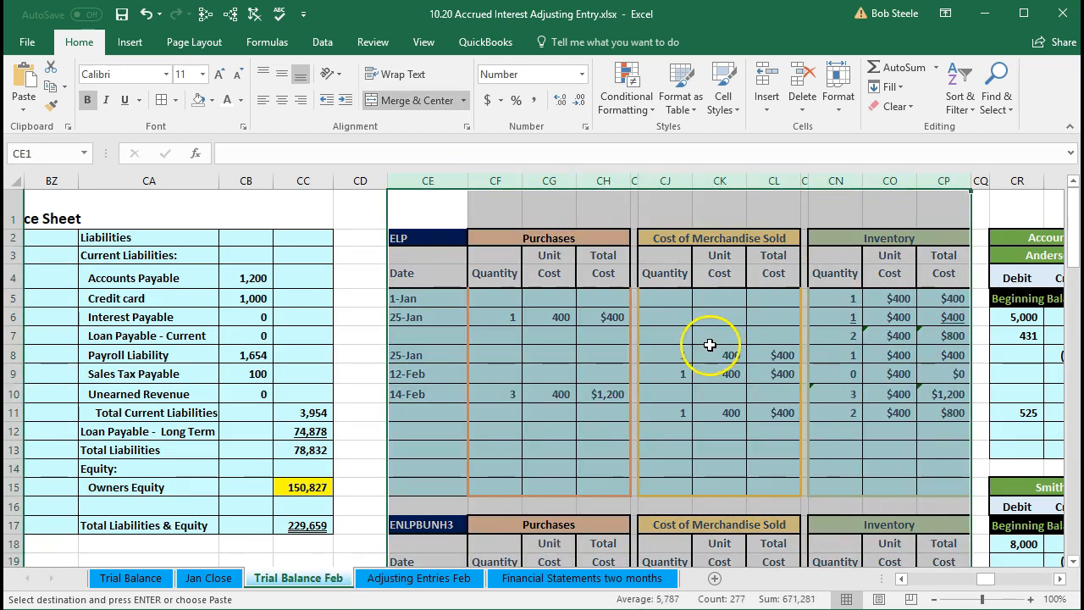
pyautogui.click(710, 346)
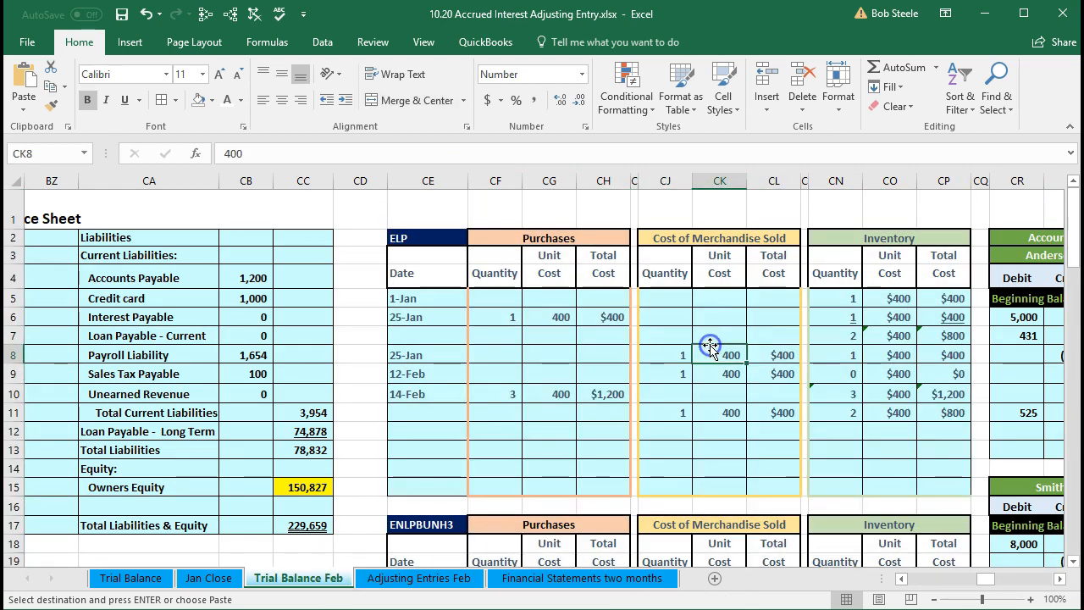
pyautogui.click(436, 231)
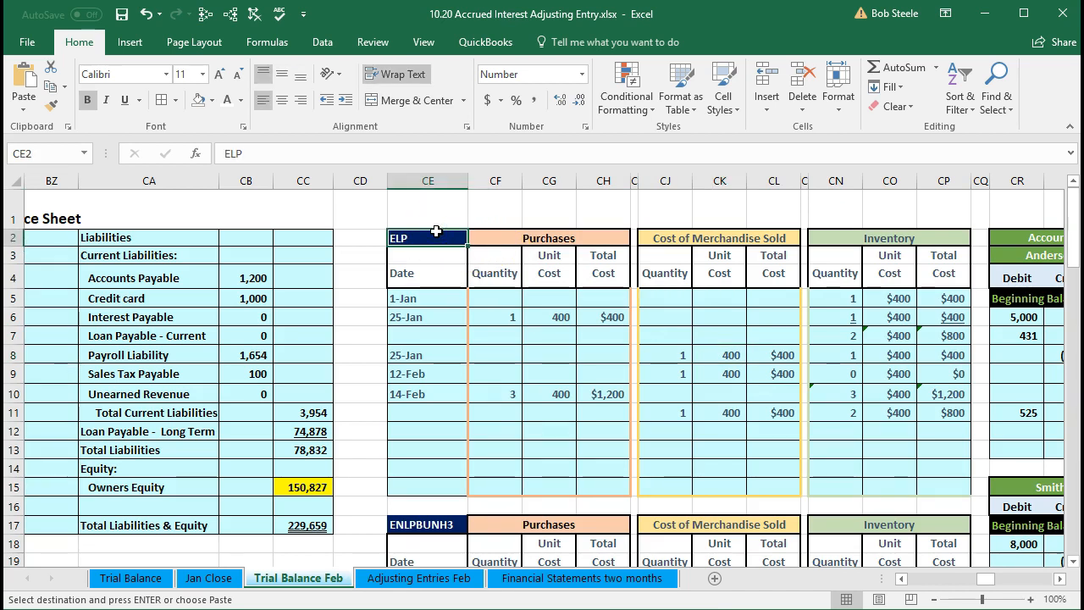
pyautogui.click(885, 412)
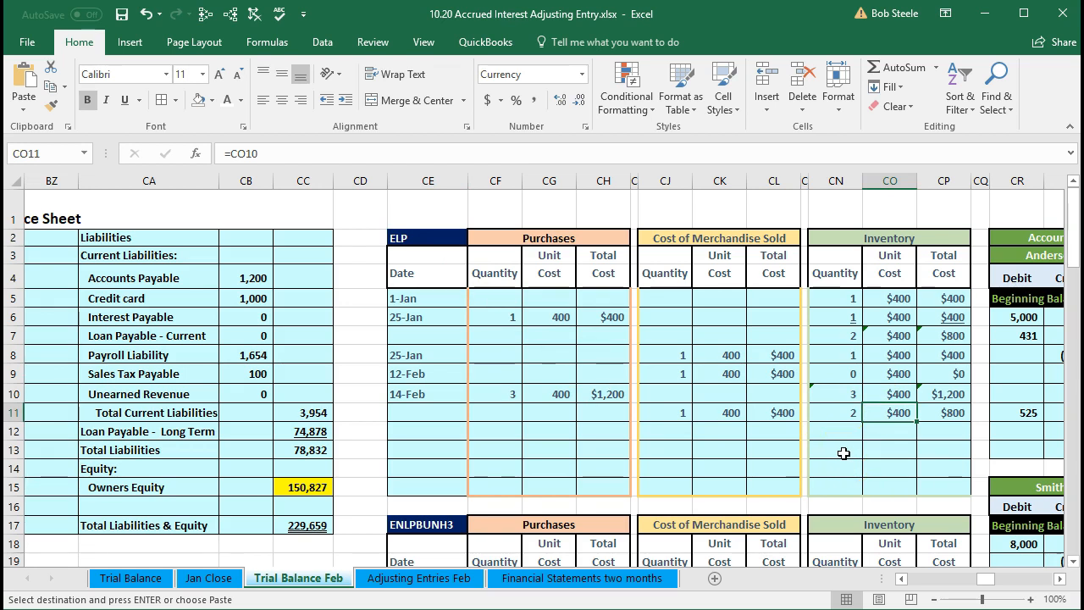
# Enter -400 as the Inventory Asset credit in cell D17 of the Adjusting Entries Feb sheet
pyautogui.click(457, 578)
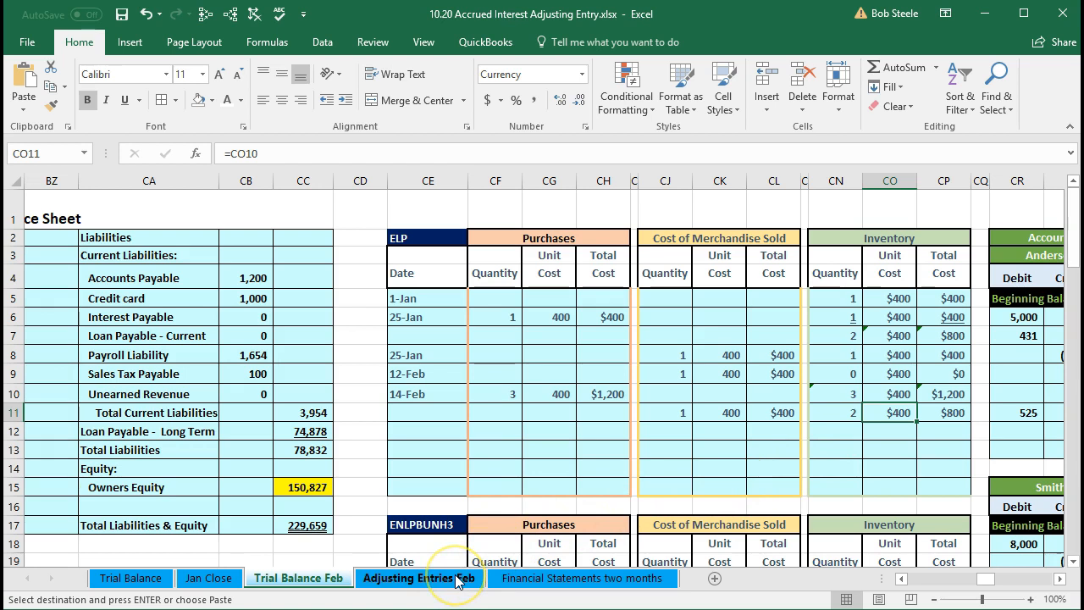
pyautogui.click(458, 579)
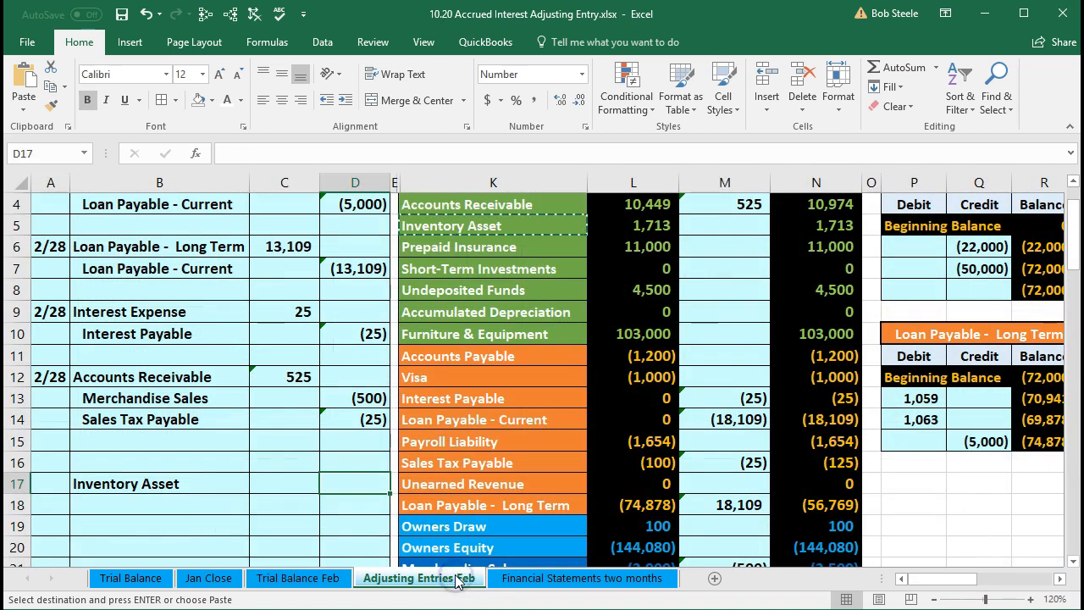
pyautogui.click(368, 490)
pyautogui.write('-')
pyautogui.write('400')
pyautogui.press('Return')
# Enter the matching debit in cell C16 as a formula that reverses the sign of D17
pyautogui.press('Left')
pyautogui.press('Up')
pyautogui.press('Up')
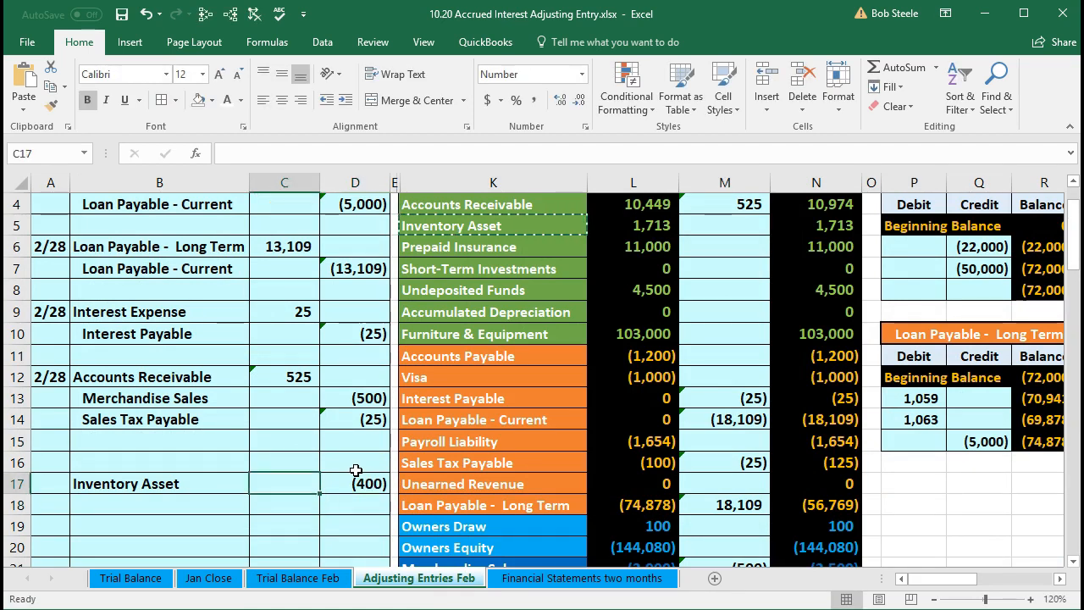
pyautogui.write('-')
pyautogui.press('Down')
pyautogui.press('Right')
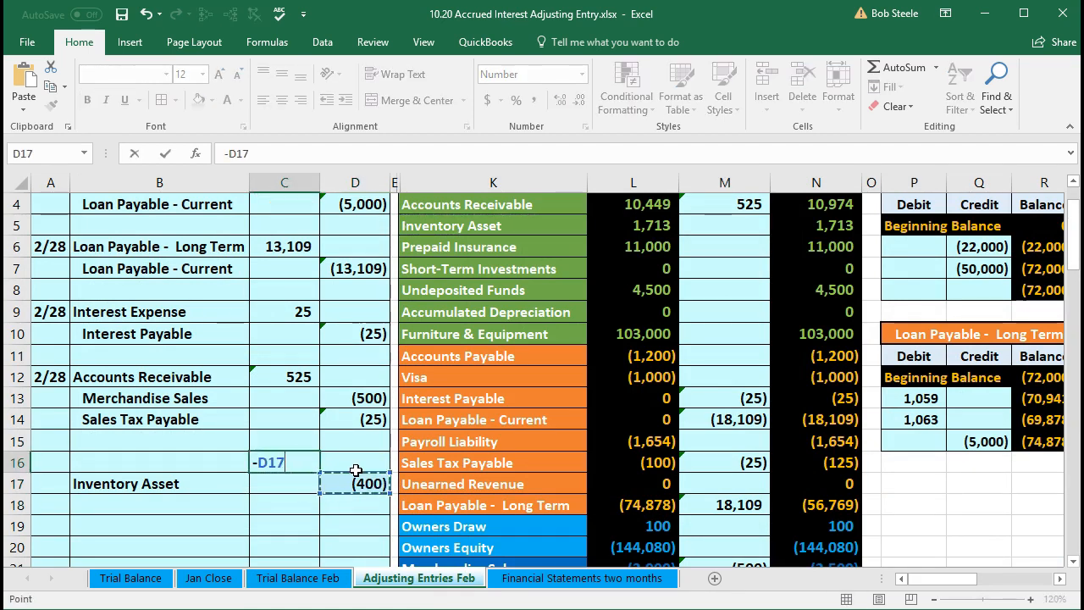
pyautogui.press('Return')
# Copy the Cost of Goods Sold account name from the trial balance and paste it as values into cell B16
pyautogui.click(219, 464)
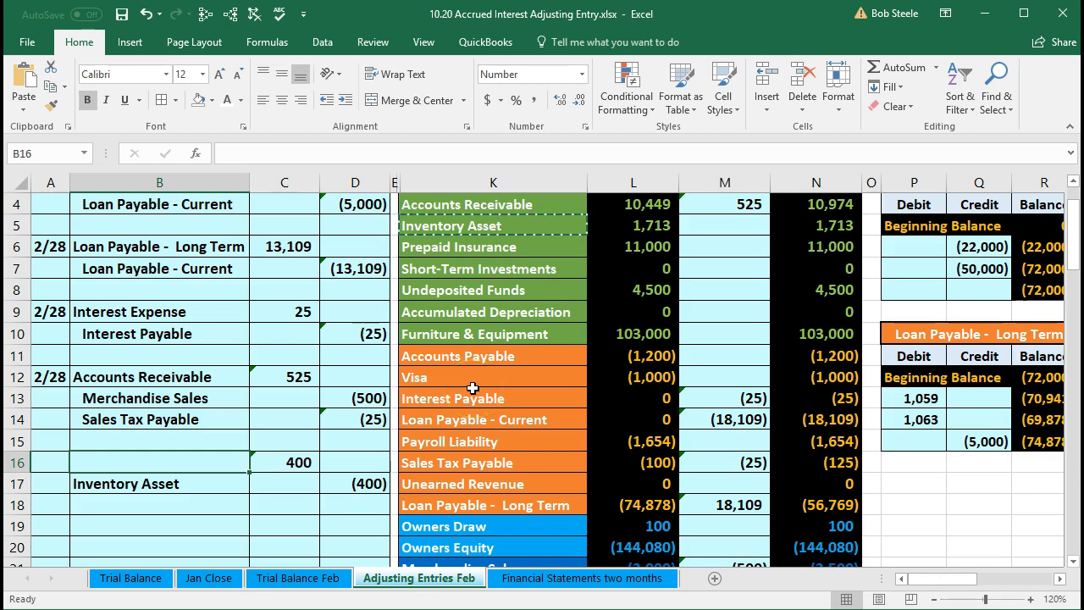
pyautogui.scroll(-3, 472, 388)
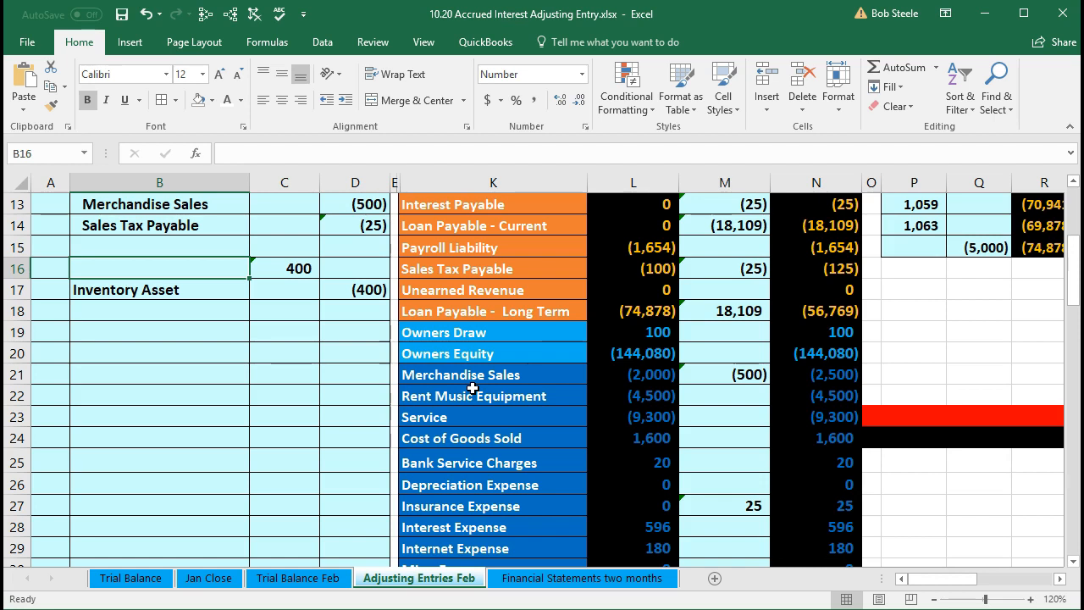
pyautogui.click(496, 438)
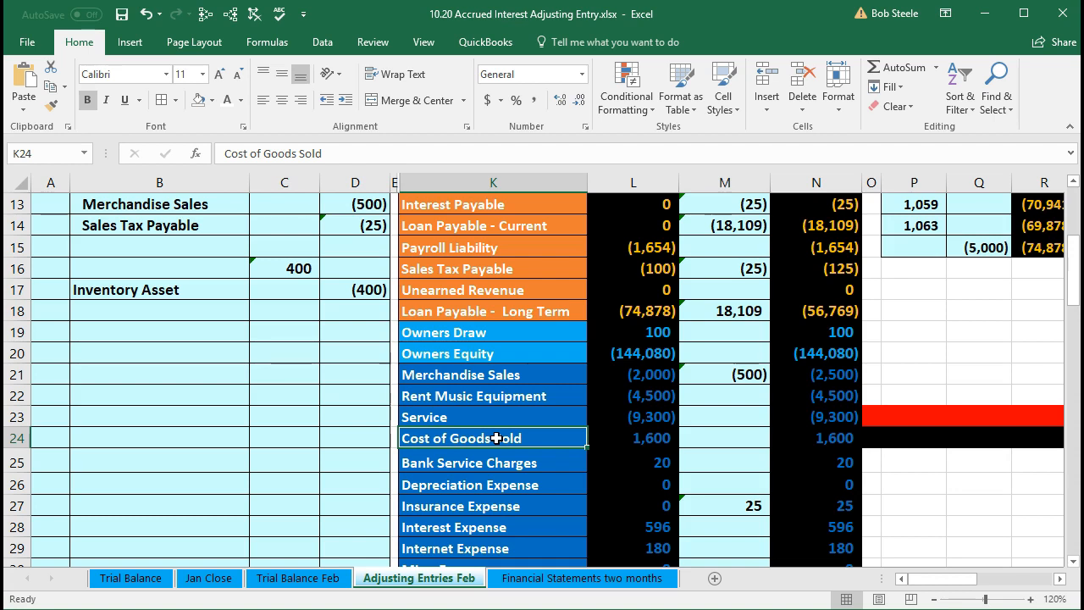
pyautogui.rightClick(548, 437)
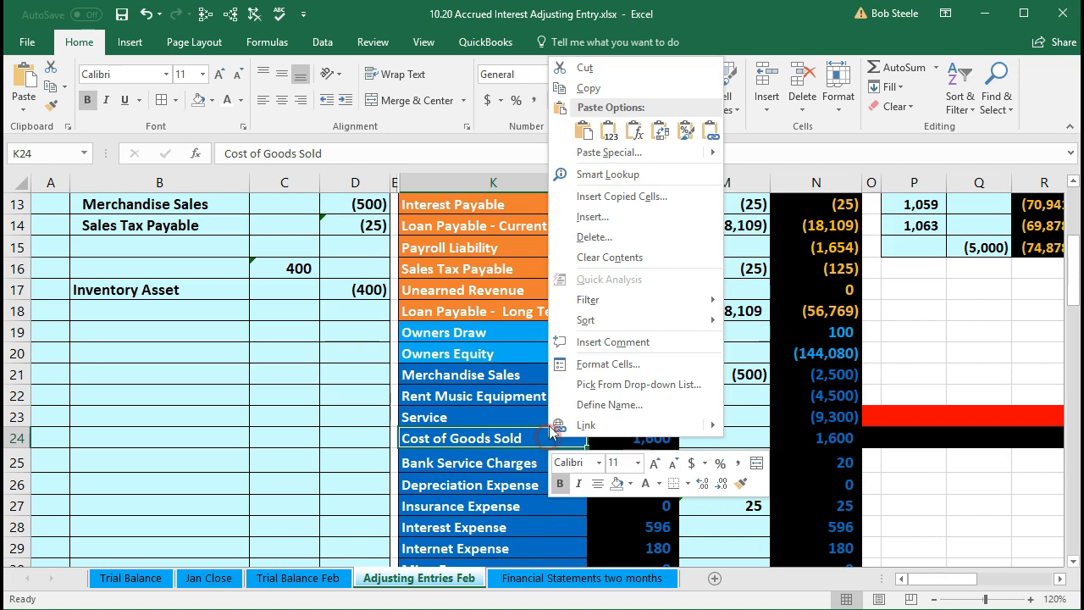
pyautogui.click(588, 89)
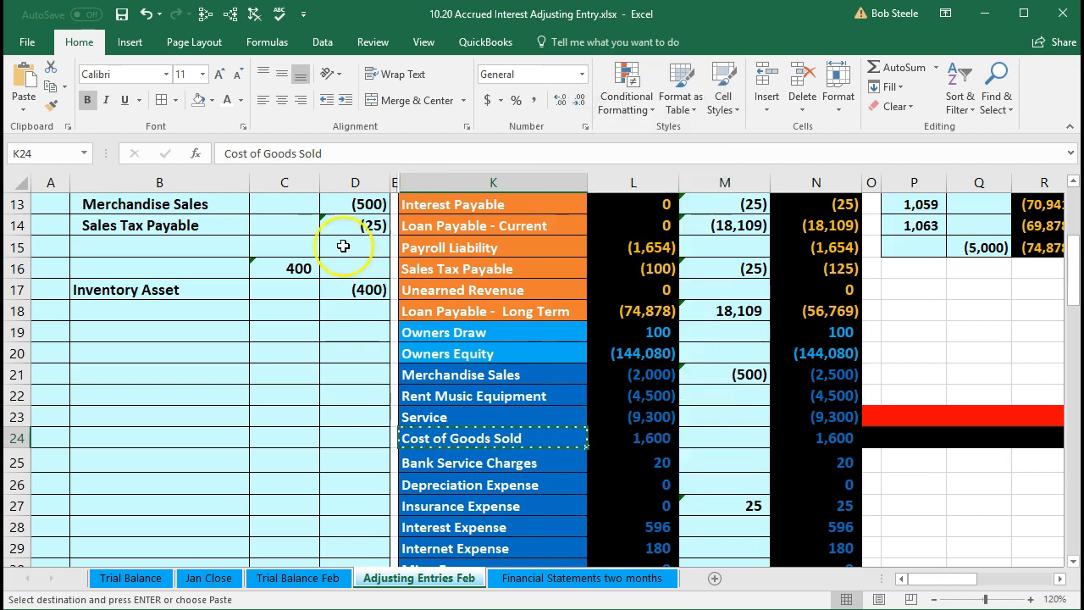
pyautogui.click(203, 268)
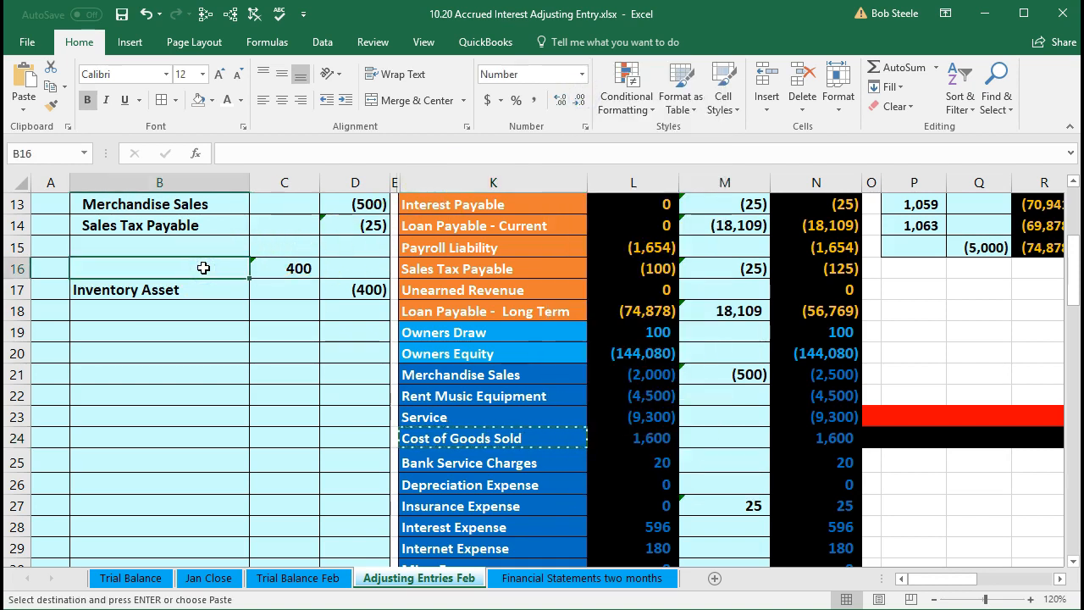
pyautogui.rightClick(203, 268)
pyautogui.click(261, 340)
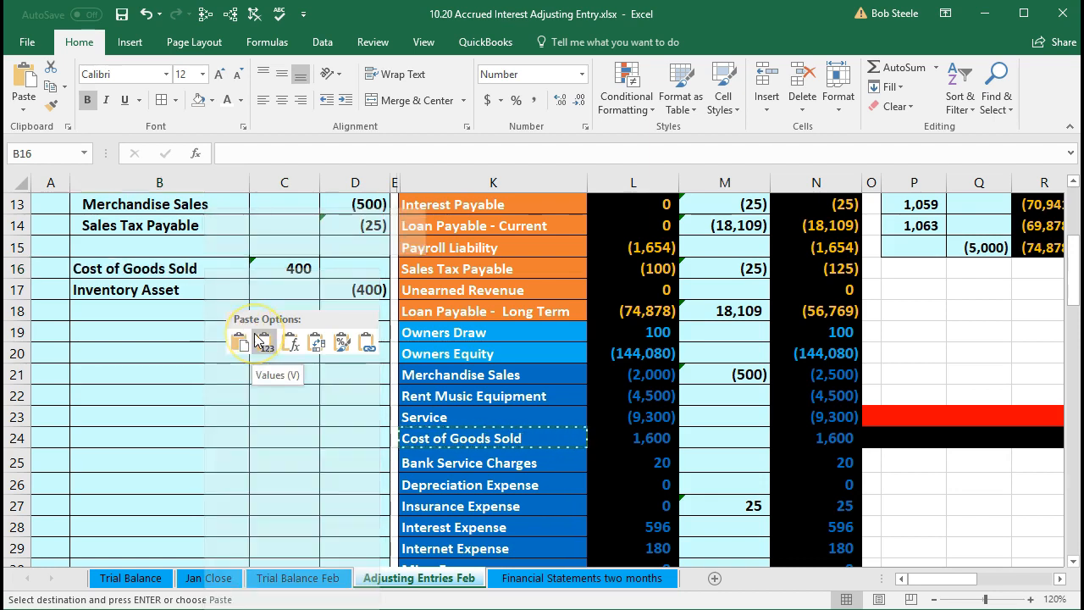
# Indent the credited Inventory Asset account name in cell B17 and review the entry in B16:D17
pyautogui.click(211, 294)
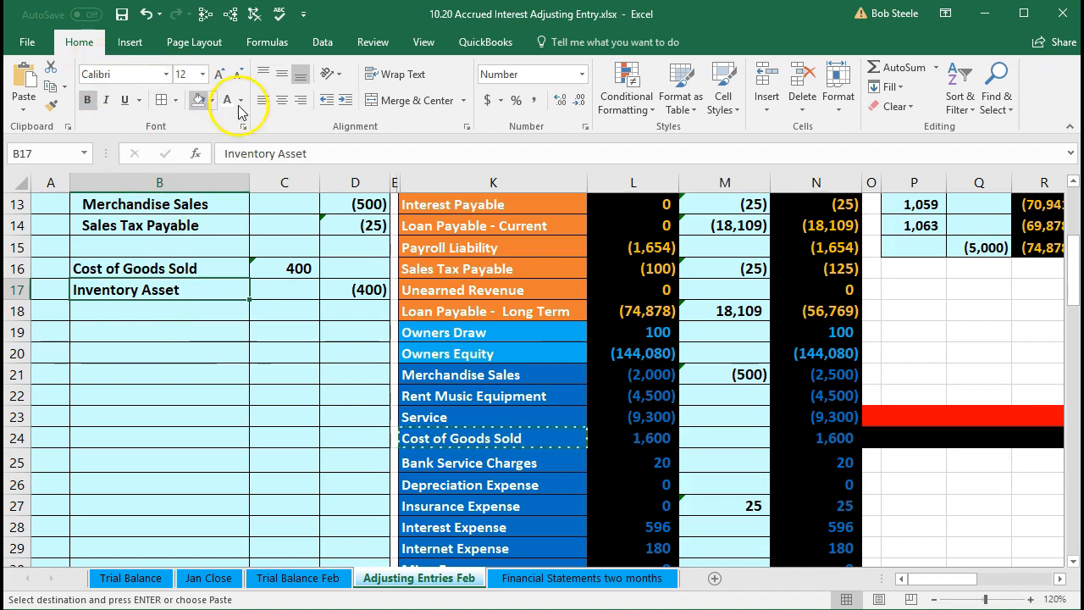
pyautogui.click(344, 106)
pyautogui.moveTo(184, 268); pyautogui.dragTo(343, 285)
pyautogui.scroll(1, 322, 392)
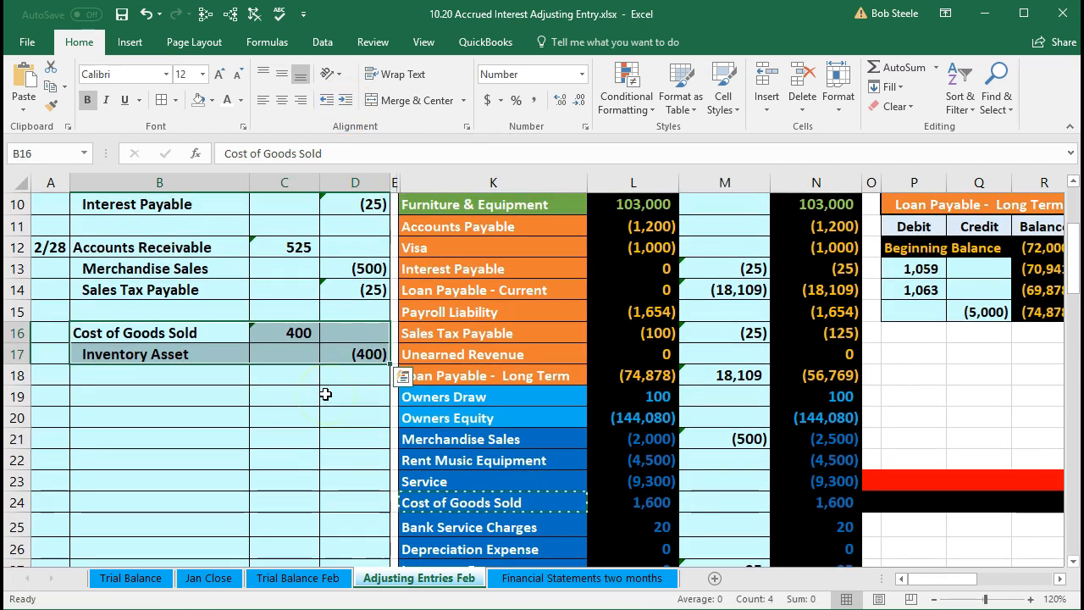
pyautogui.scroll(2, 326, 400)
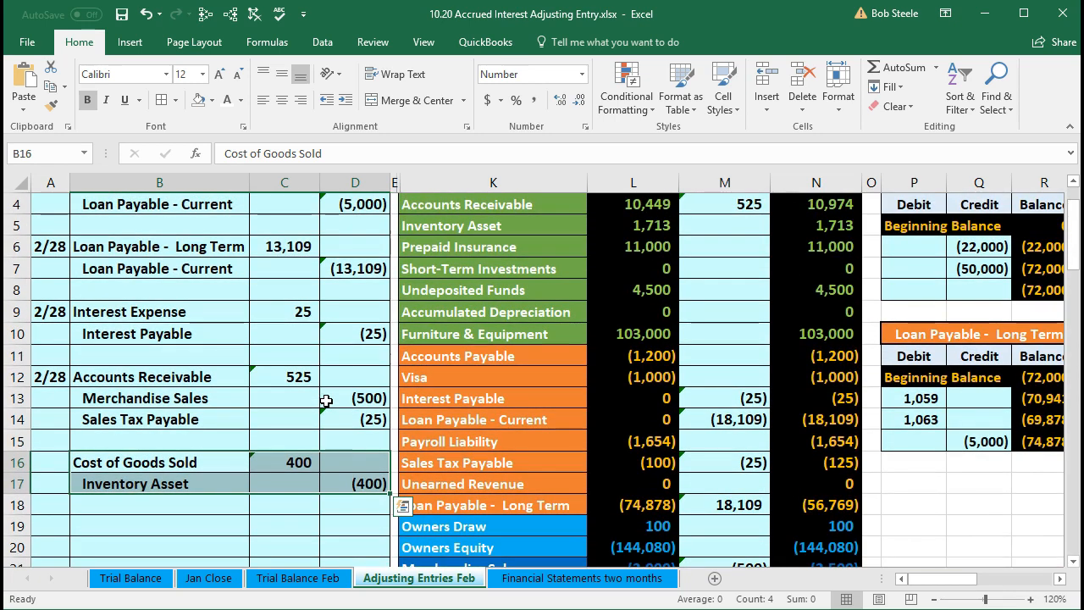
pyautogui.scroll(1, 326, 400)
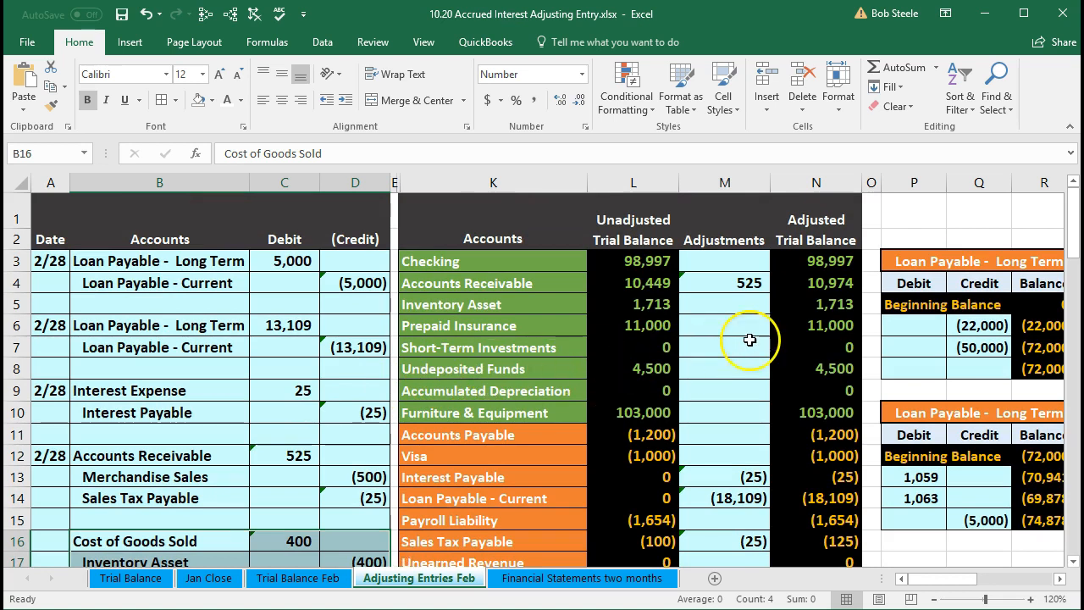
# Post the debit to the trial balance by entering =C16 in the Cost of Goods Sold adjustment cell M24
pyautogui.click(750, 340)
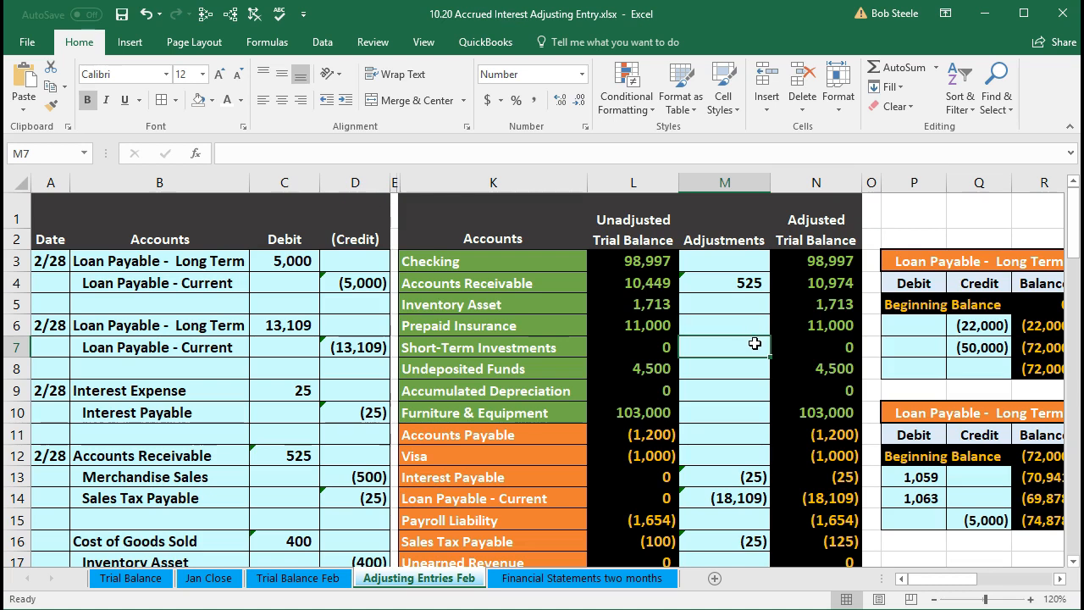
pyautogui.scroll(-1, 754, 343)
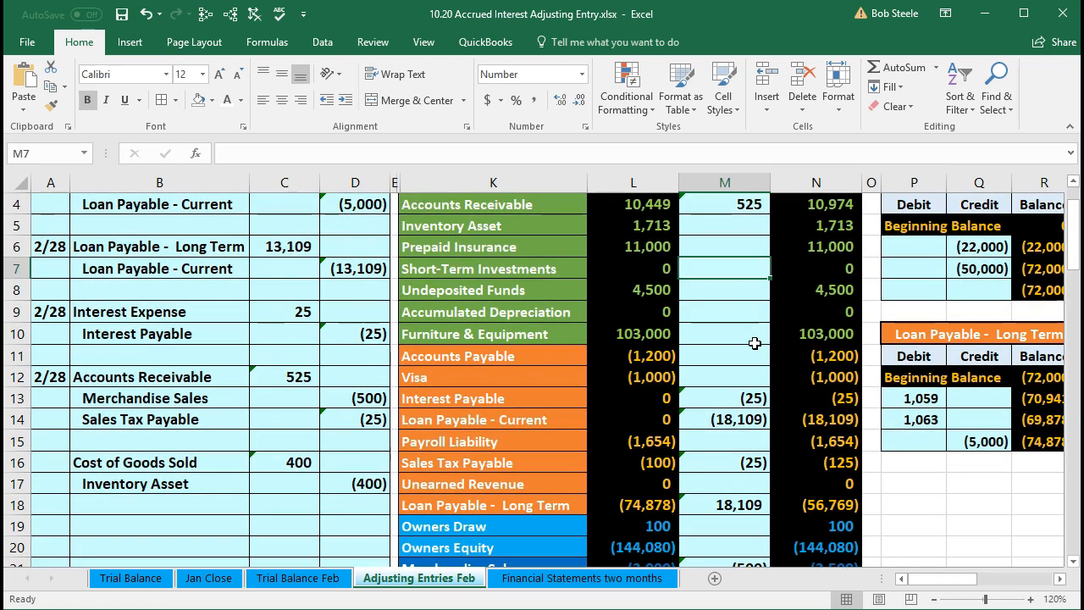
pyautogui.moveTo(217, 461); pyautogui.dragTo(269, 456)
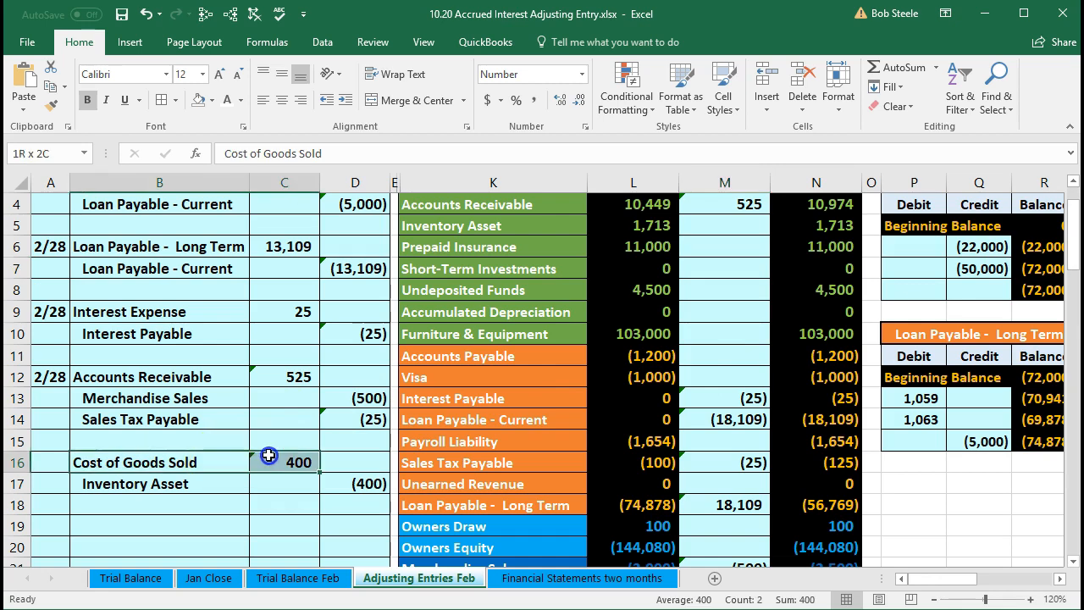
pyautogui.scroll(-3, 269, 456)
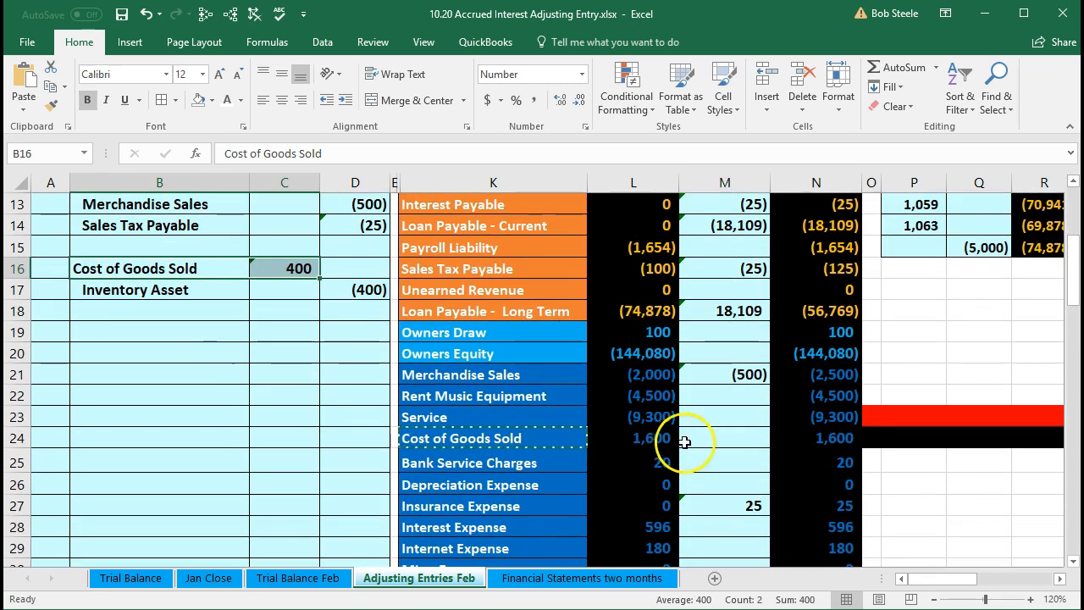
pyautogui.click(685, 442)
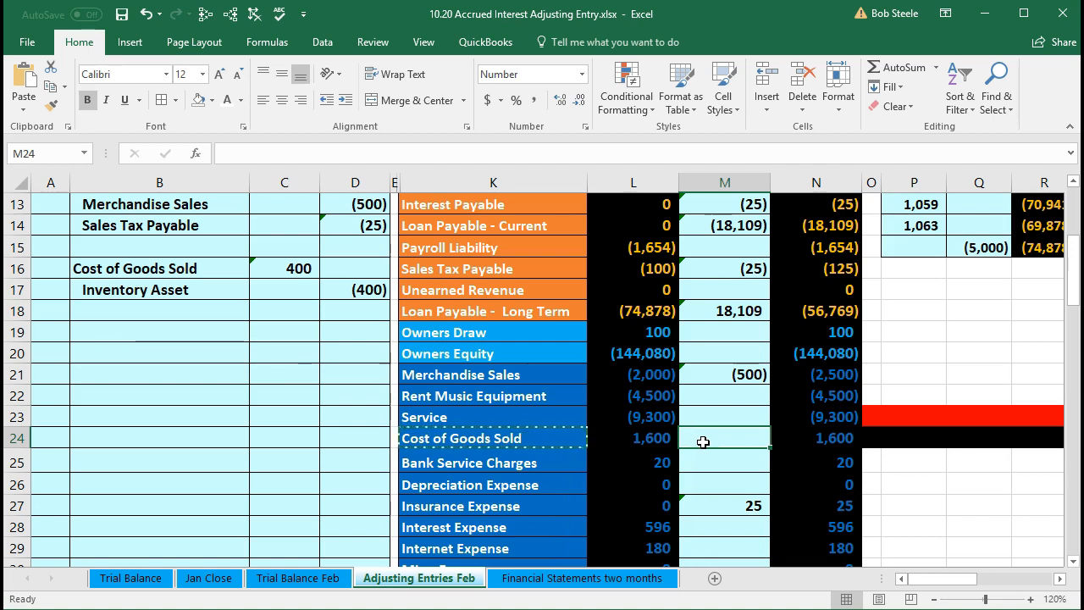
pyautogui.write('=')
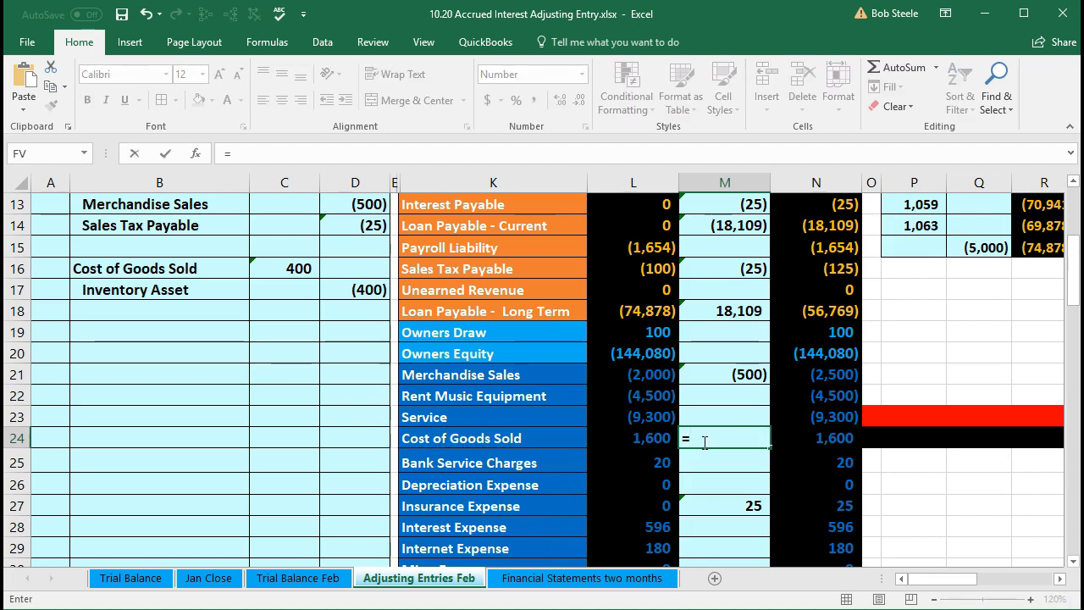
pyautogui.click(296, 269)
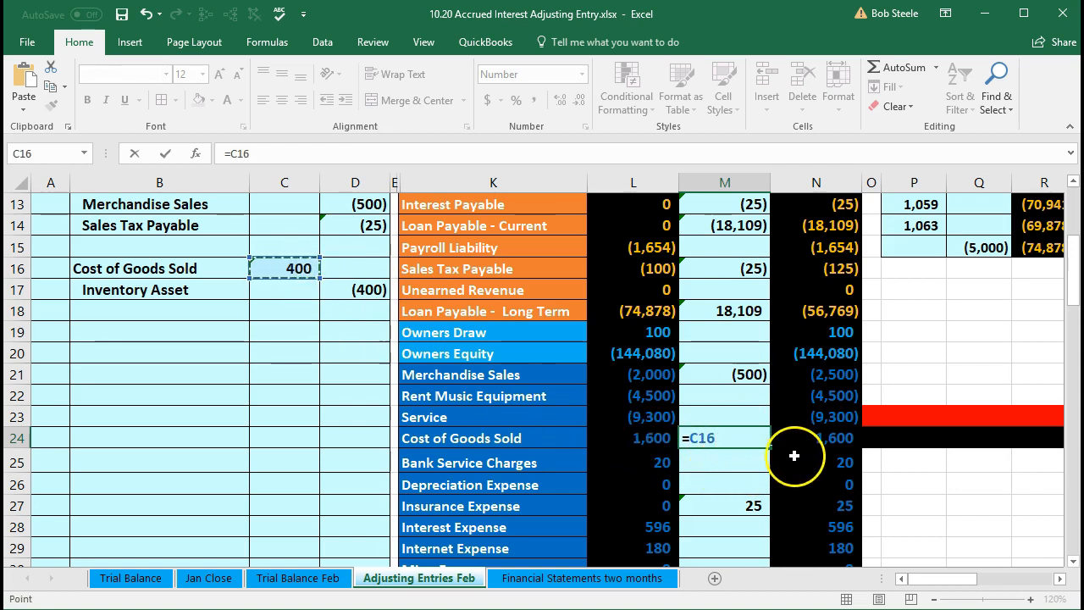
pyautogui.press('Return')
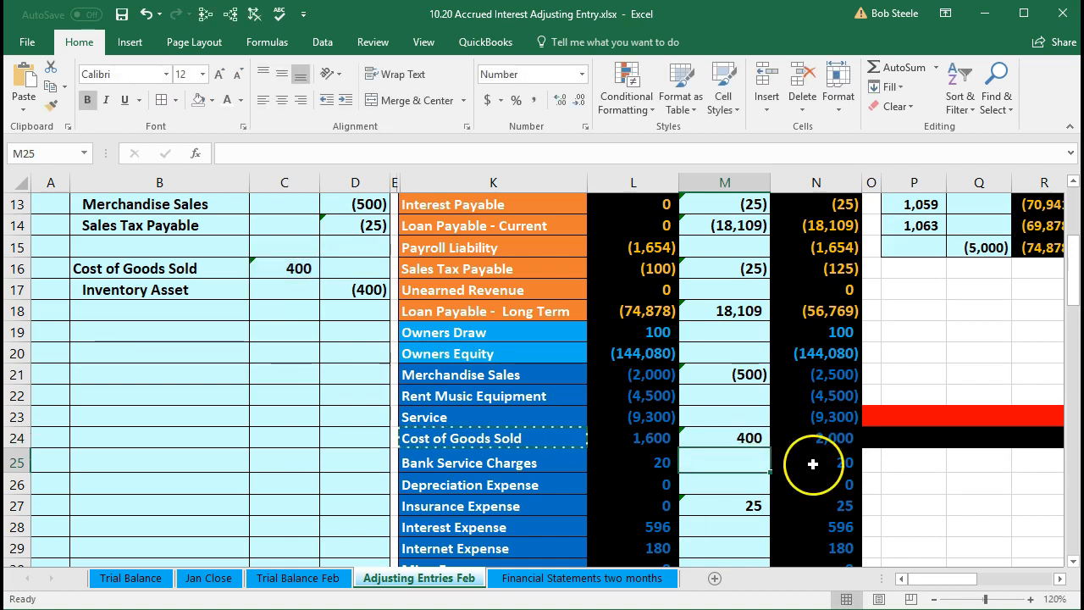
# Check the row 36 totals and compare the Net Income adjustment in M37 with the income and expense adjustments in M21:M27
pyautogui.scroll(-3, 809, 437)
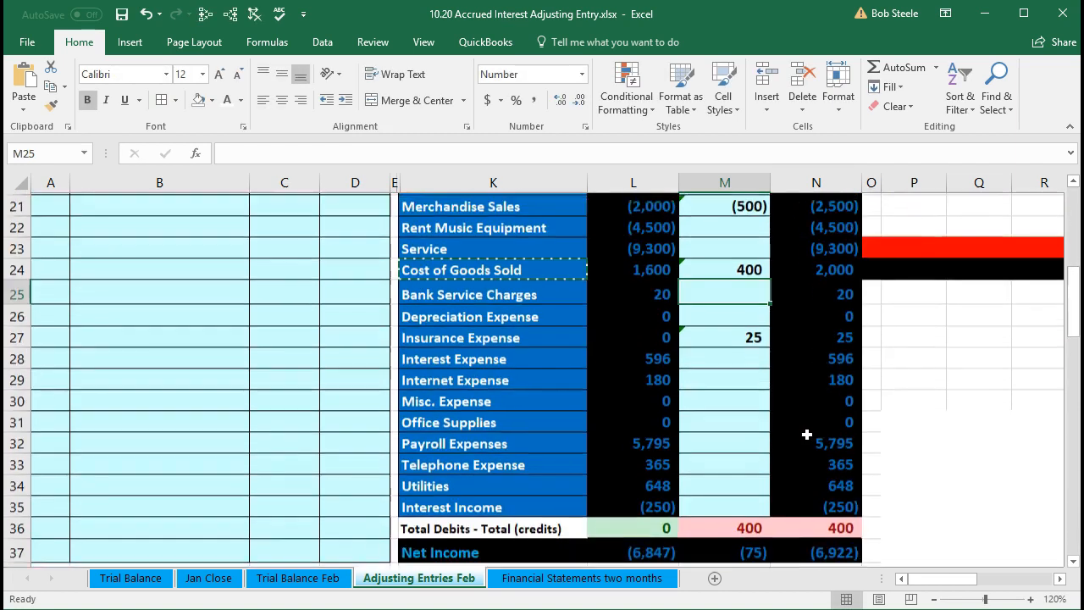
pyautogui.click(813, 504)
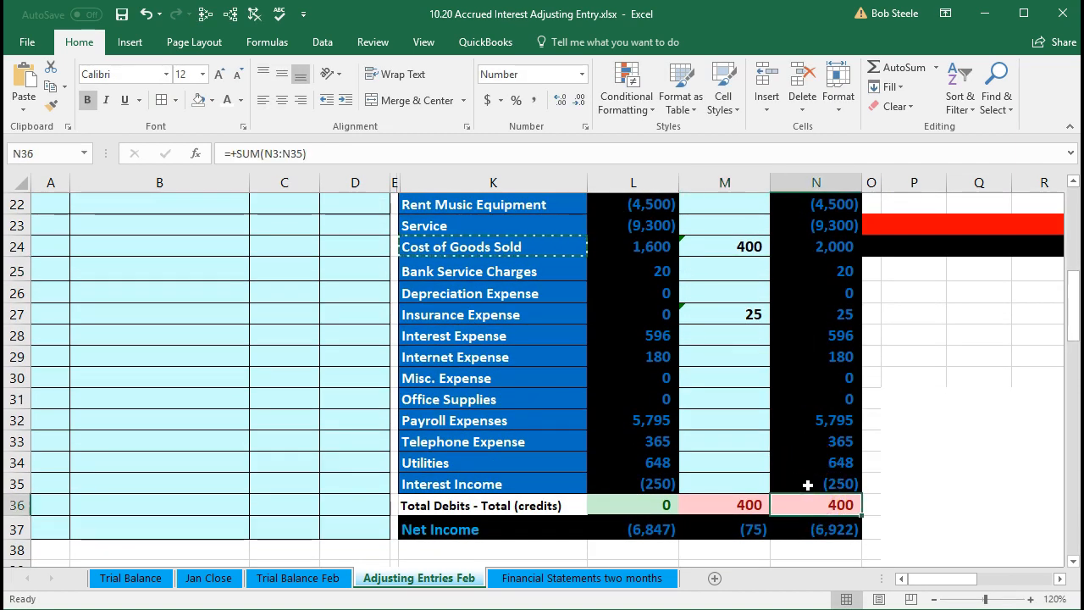
pyautogui.scroll(-1, 808, 484)
pyautogui.click(738, 468)
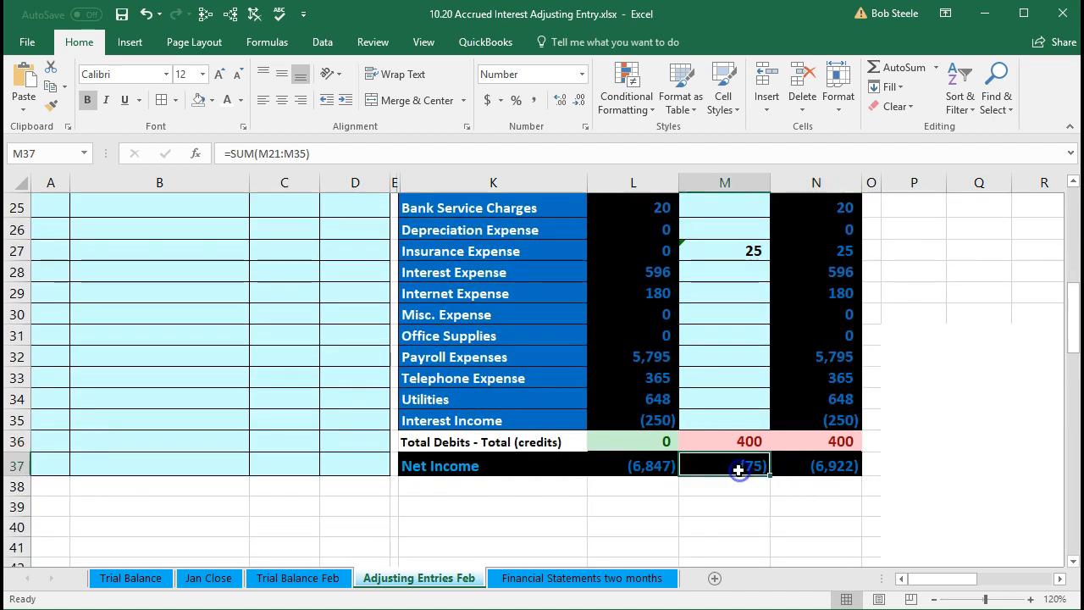
pyautogui.scroll(2, 741, 469)
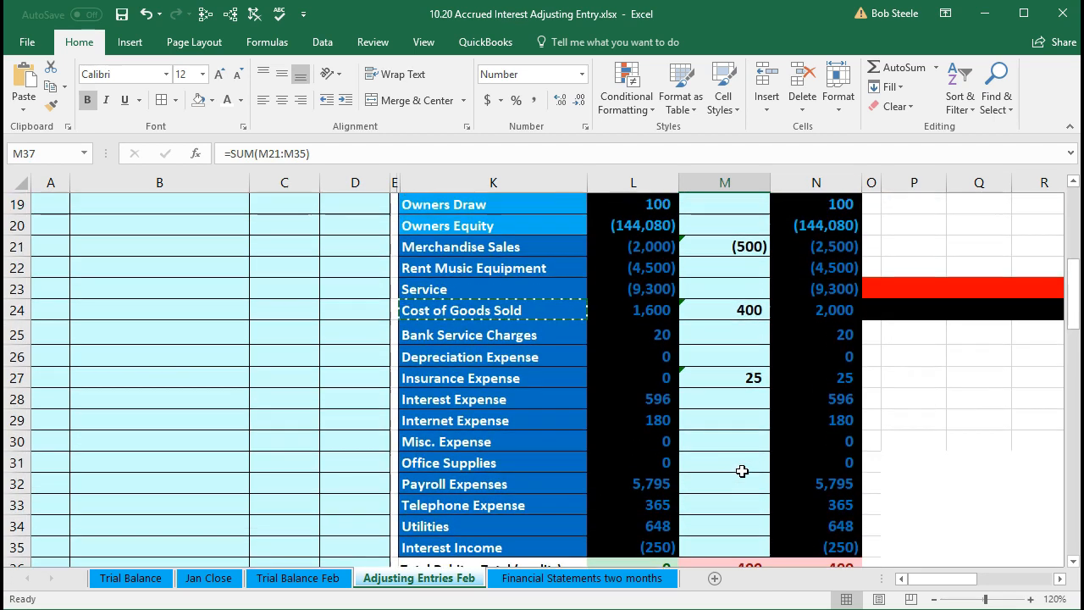
pyautogui.click(712, 238)
pyautogui.moveTo(712, 238); pyautogui.dragTo(719, 378)
pyautogui.scroll(-2, 720, 381)
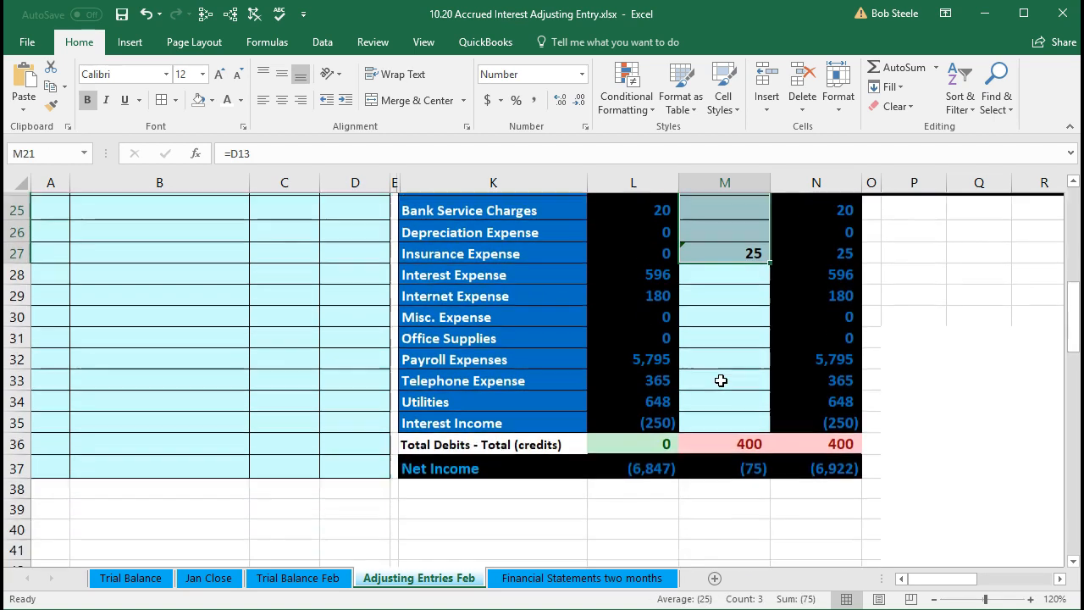
# Compare the row 37 Net Income figures in the unadjusted, adjustments and adjusted trial balance columns
pyautogui.click(734, 467)
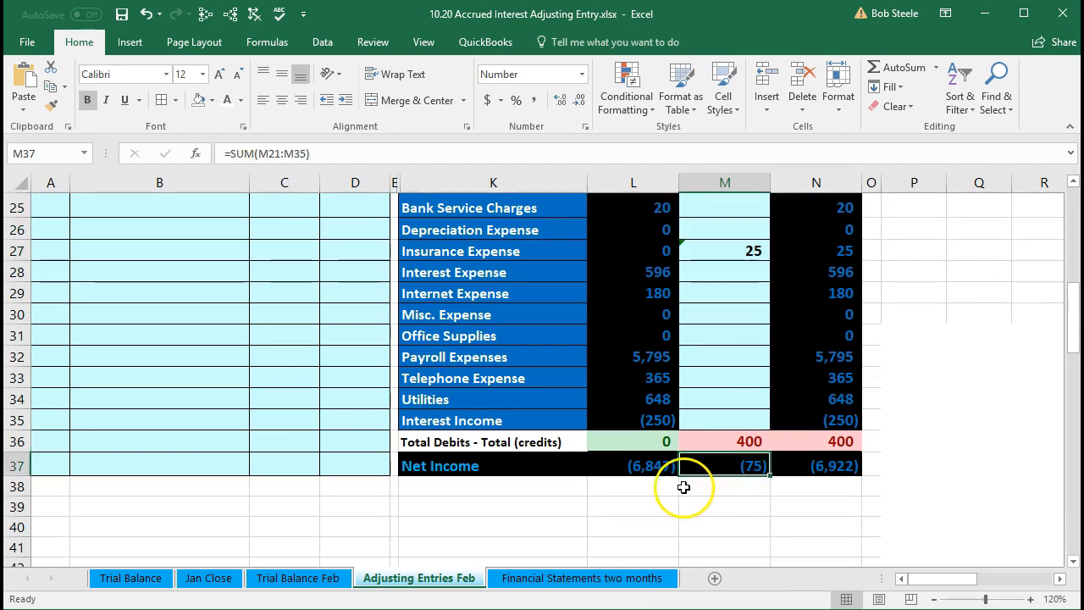
pyautogui.click(655, 485)
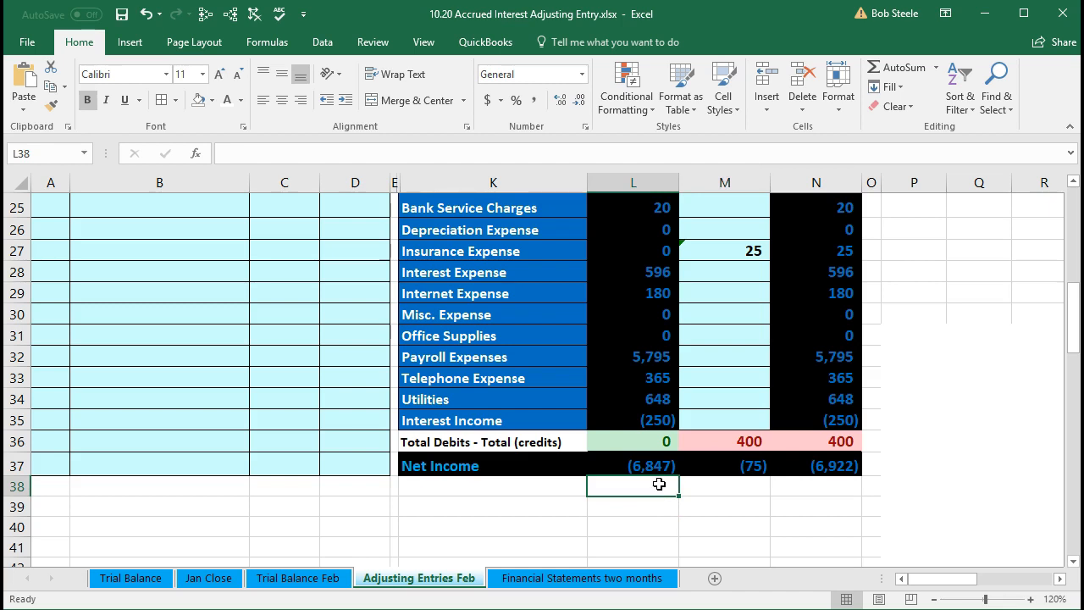
pyautogui.click(703, 485)
pyautogui.click(810, 483)
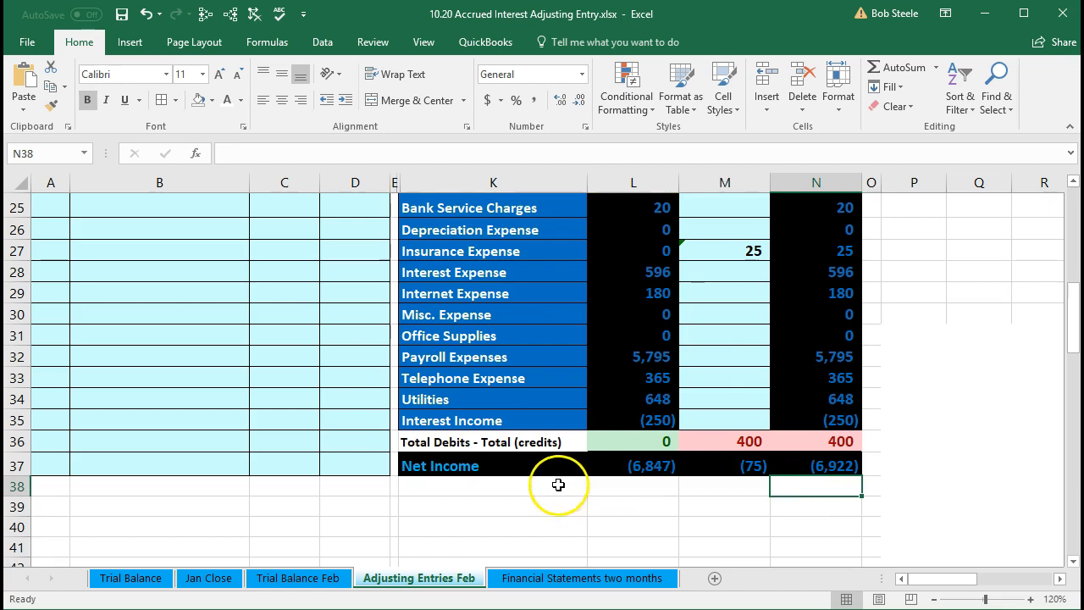
# Post the credit to the trial balance by entering =D17 in the Inventory Asset adjustment cell M5
pyautogui.scroll(4, 284, 476)
pyautogui.scroll(2, 281, 474)
pyautogui.moveTo(242, 418); pyautogui.dragTo(327, 416)
pyautogui.scroll(1, 358, 448)
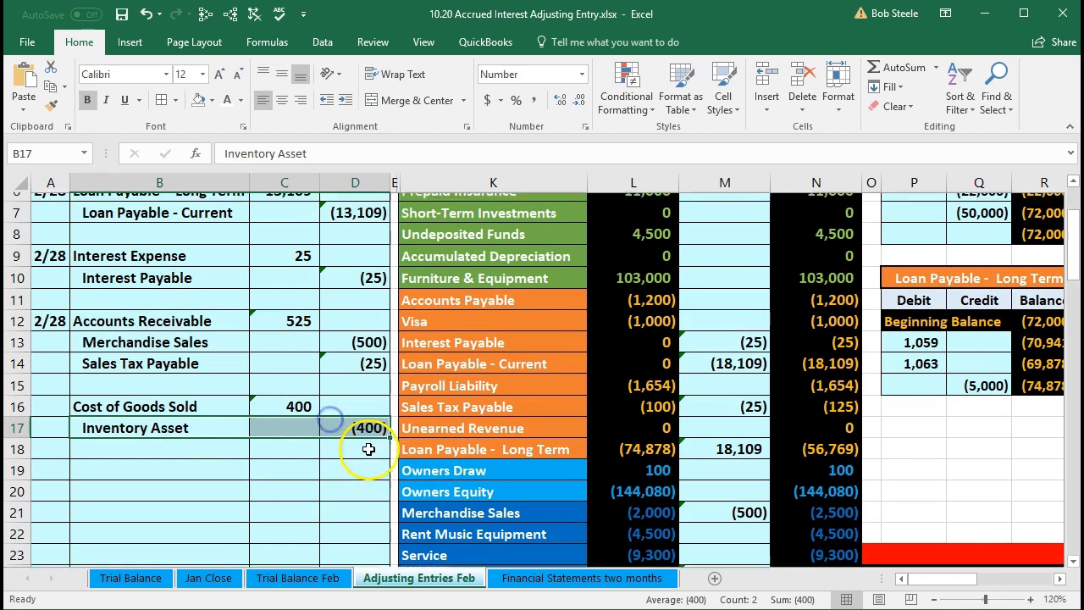
pyautogui.click(707, 222)
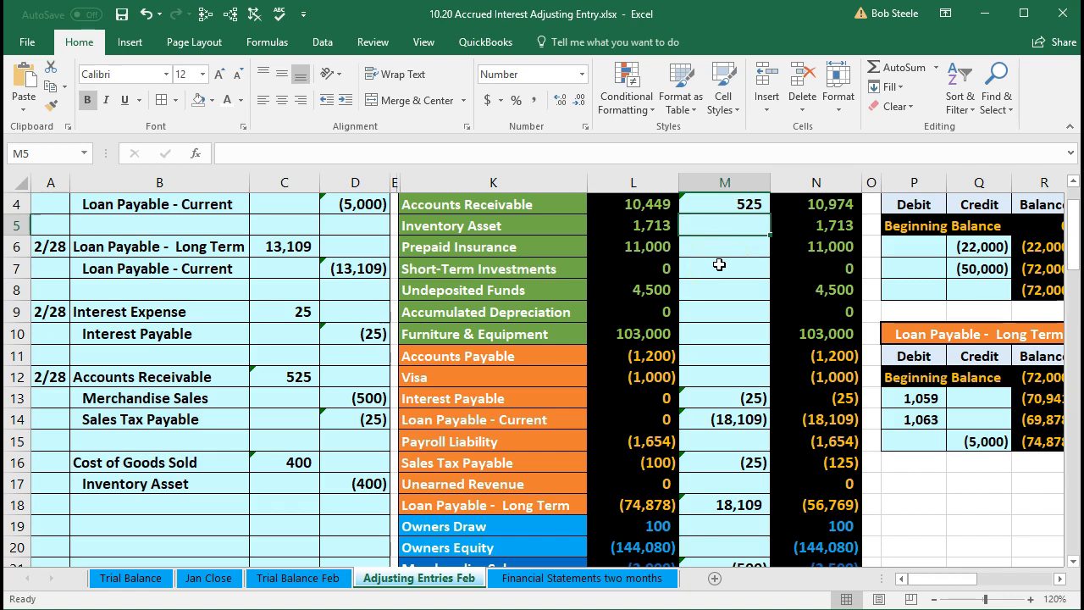
pyautogui.write('=')
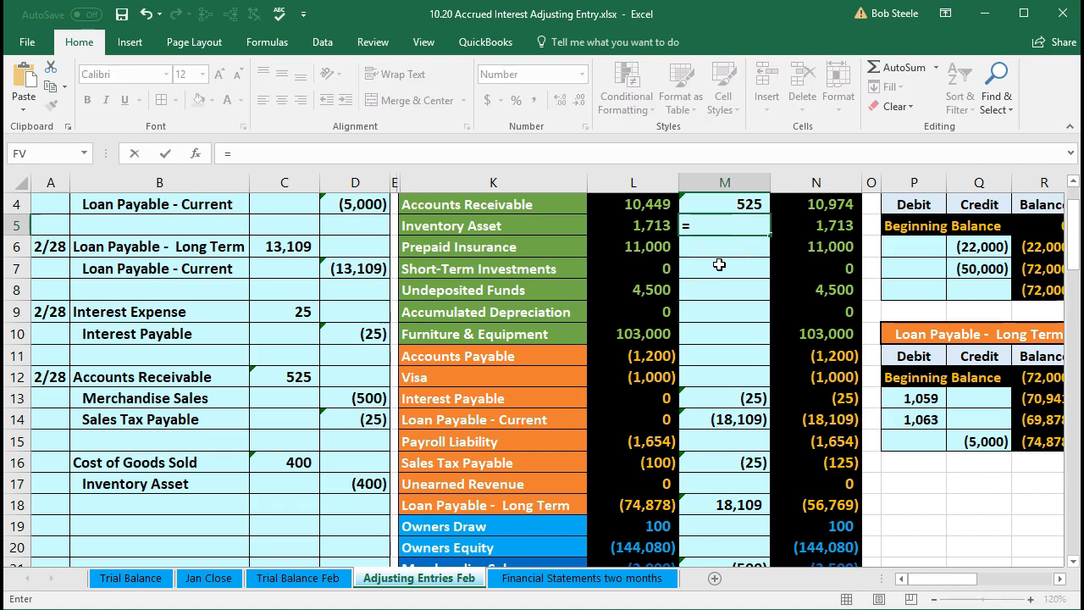
pyautogui.click(381, 483)
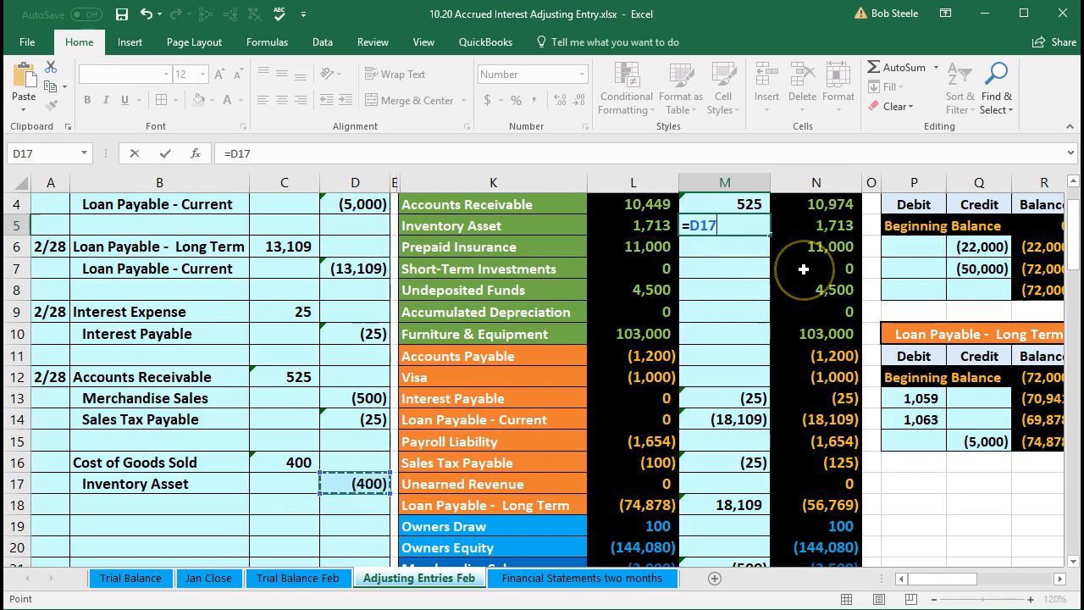
pyautogui.press('Return')
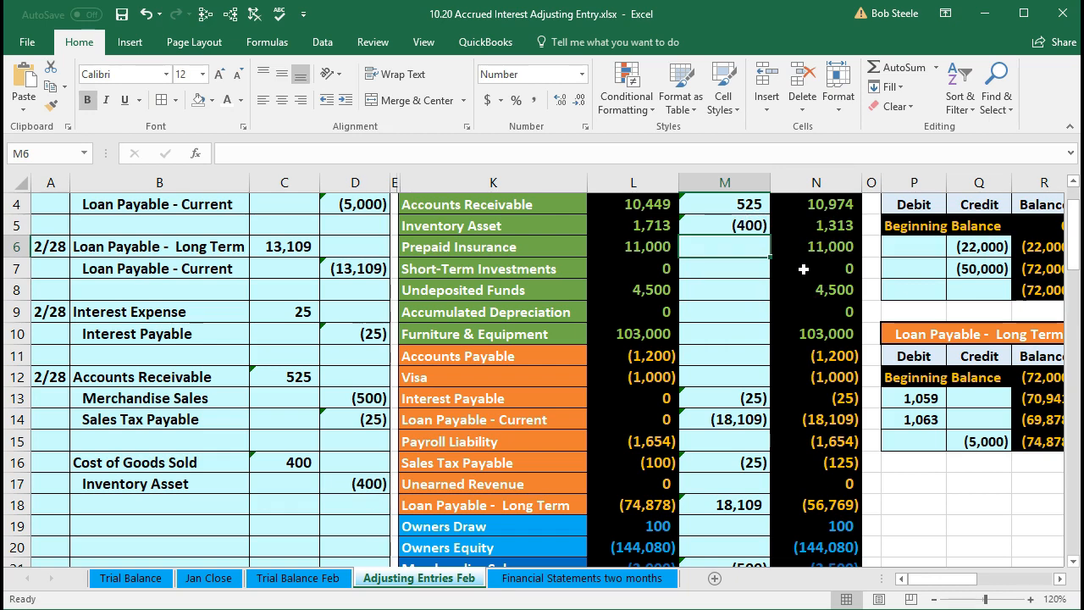
# Check the row 36 debit and credit totals, including adjusted total N36, and look back over the posted adjustments
pyautogui.scroll(-6, 803, 269)
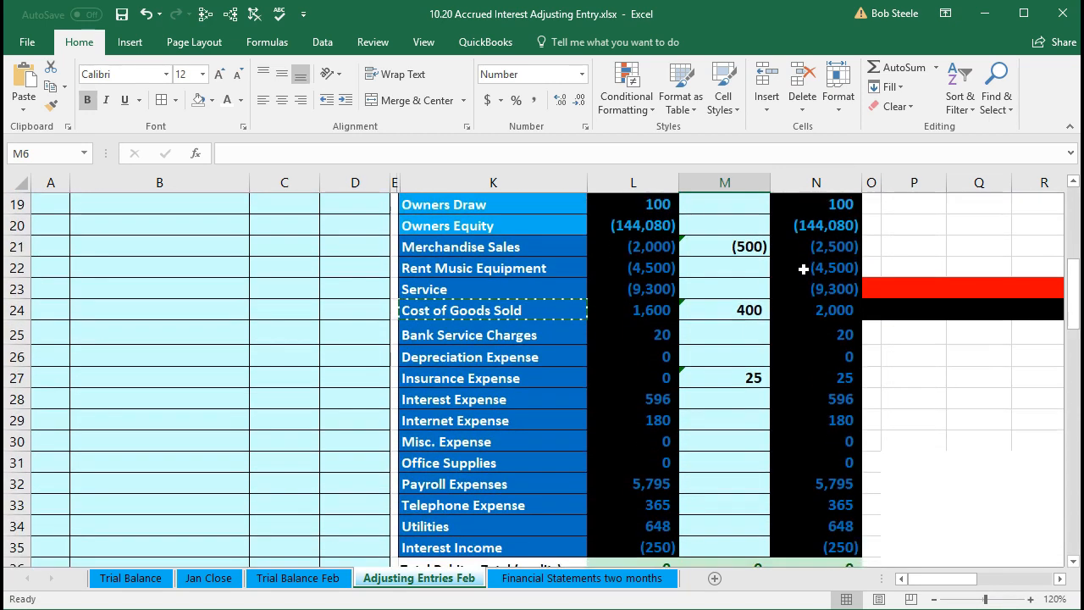
pyautogui.click(839, 505)
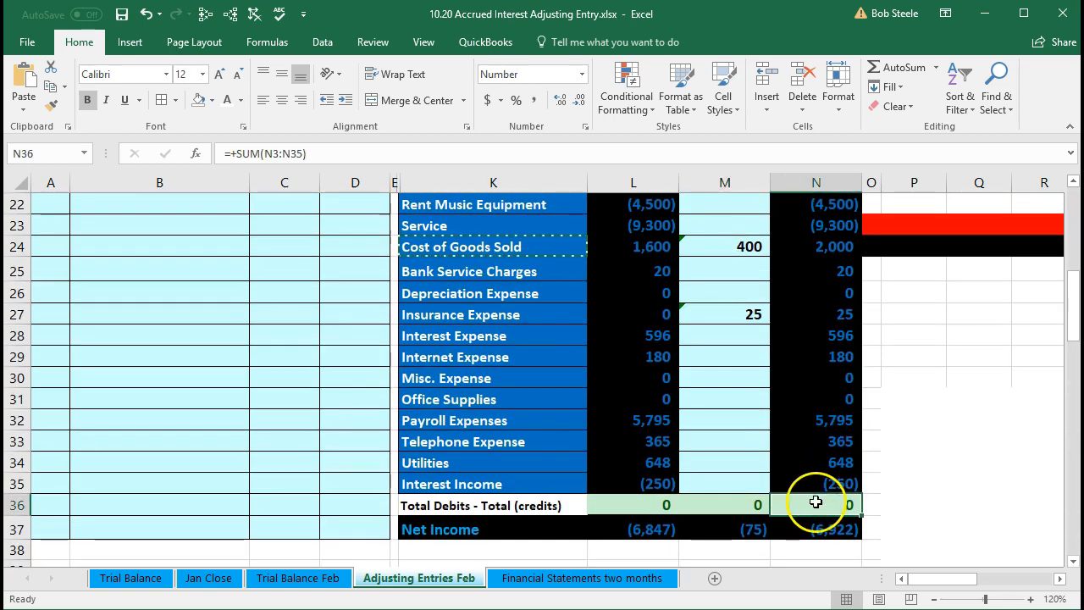
pyautogui.scroll(5, 652, 448)
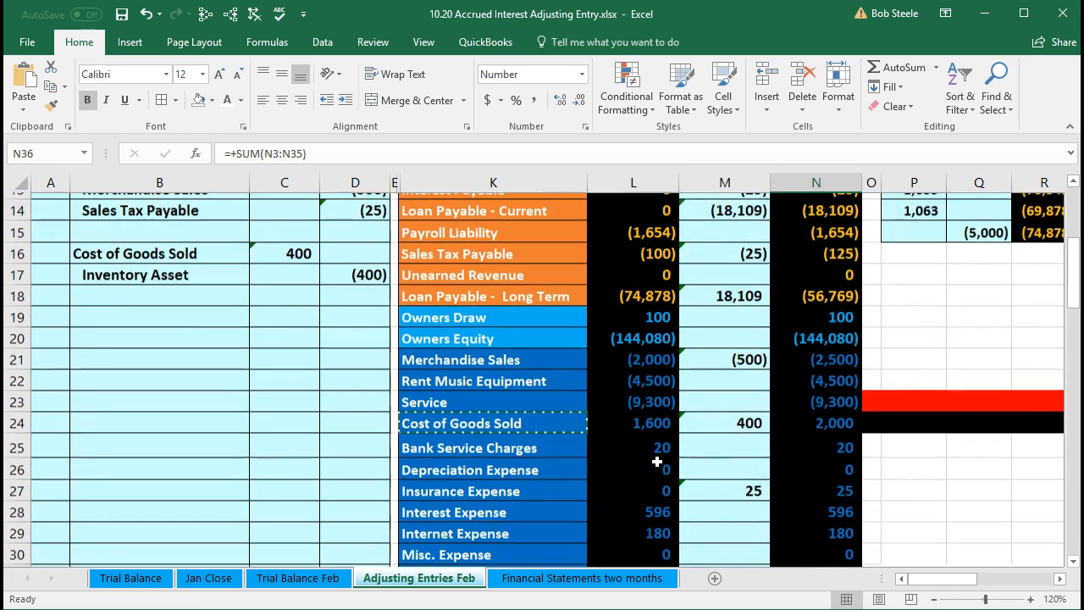
pyautogui.scroll(2, 648, 439)
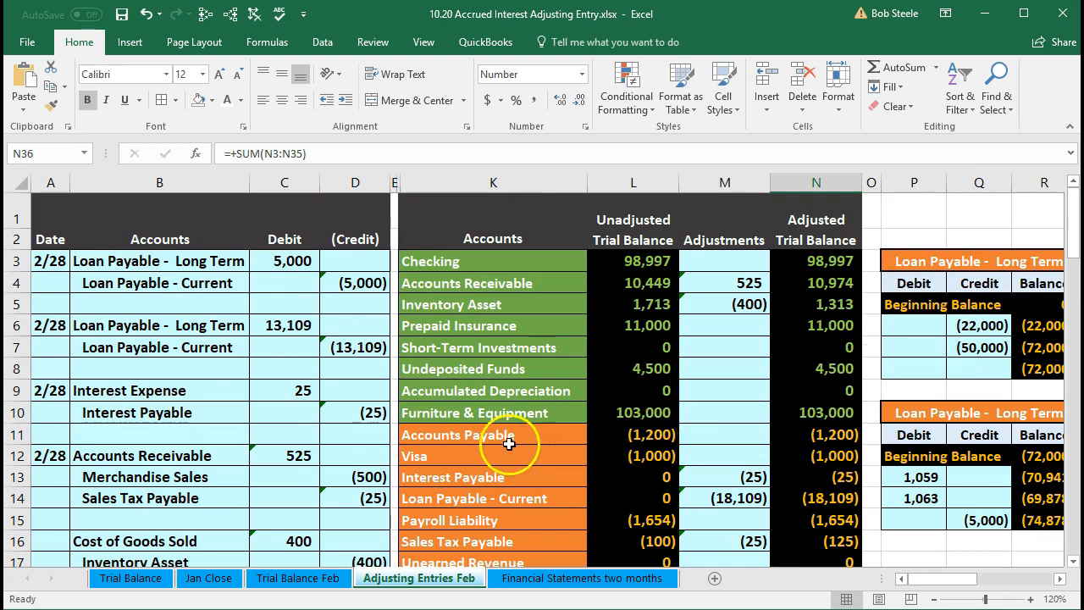
# Review the invoice and cost of goods sold entries in rows 12:17 against the Accounts Receivable and Merchandise Sales accounts in the trial balance
pyautogui.scroll(-1, 496, 438)
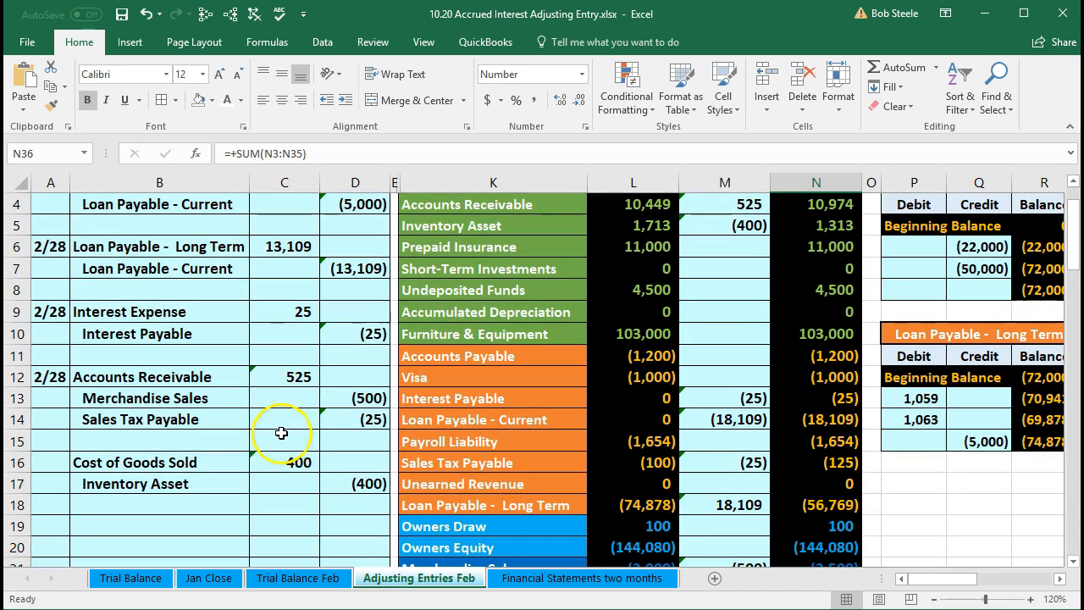
pyautogui.click(148, 390)
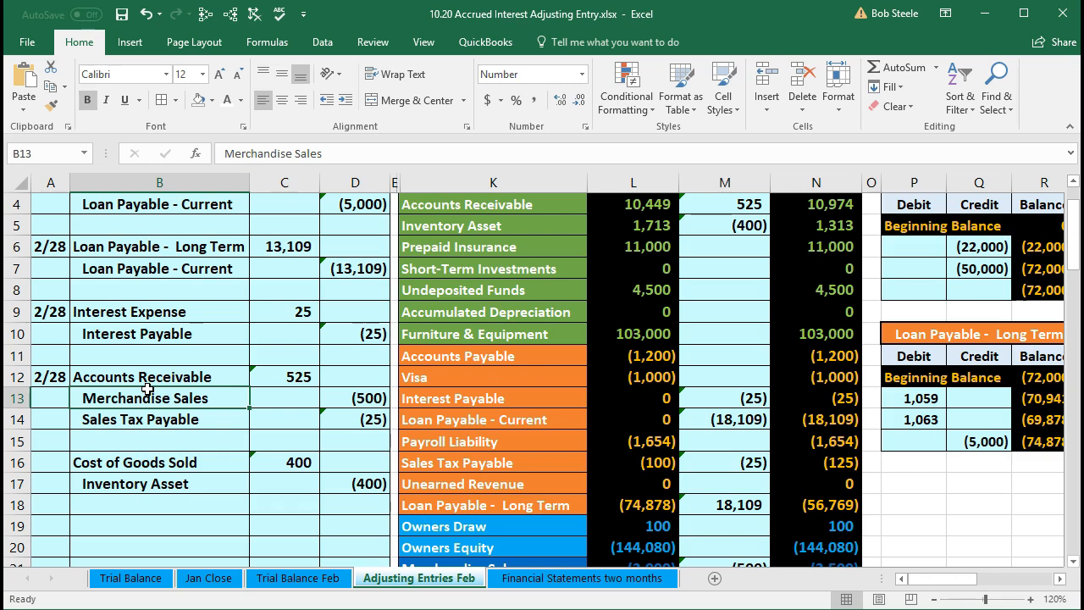
pyautogui.scroll(1, 147, 389)
pyautogui.click(424, 282)
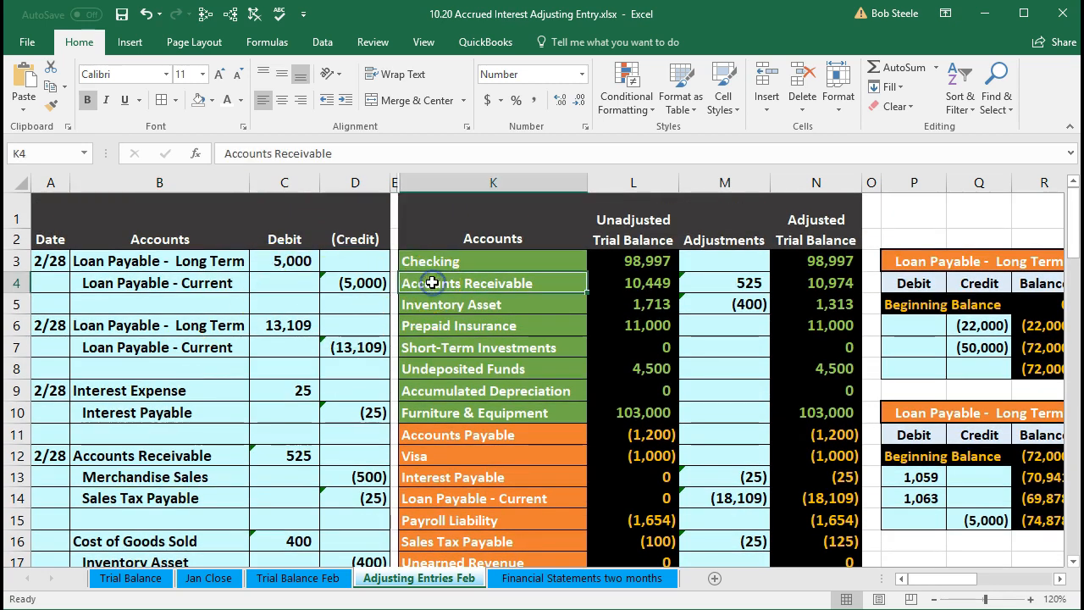
pyautogui.scroll(-4, 432, 282)
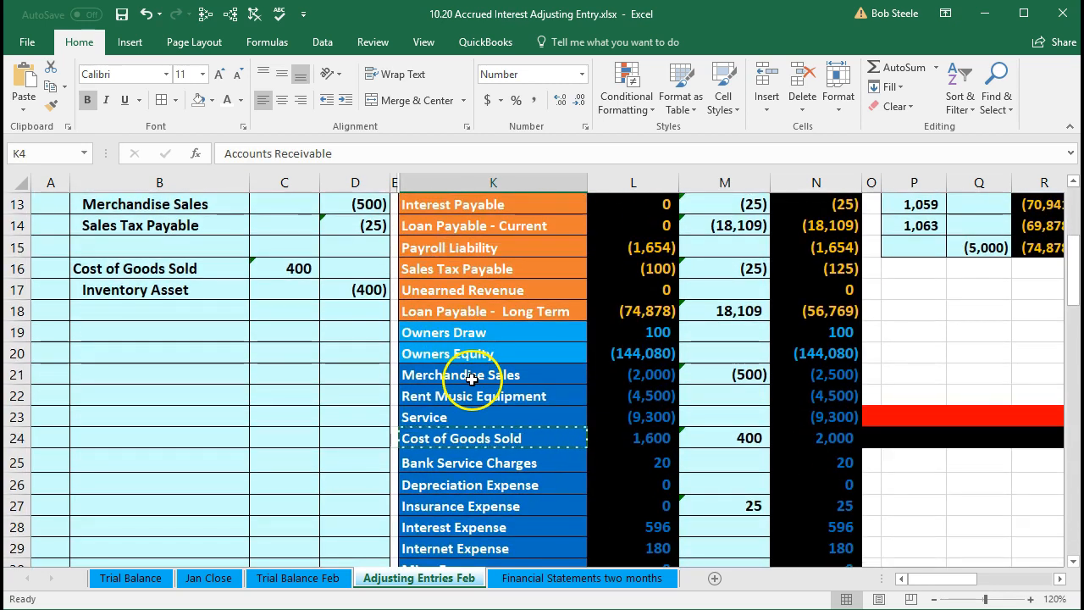
pyautogui.click(470, 375)
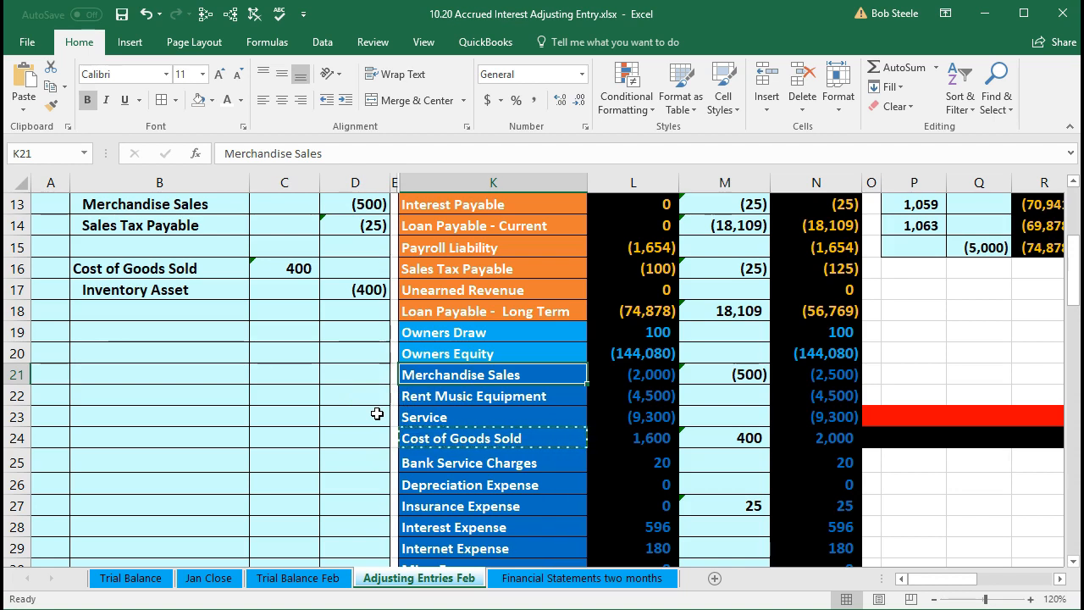
pyautogui.scroll(1, 378, 413)
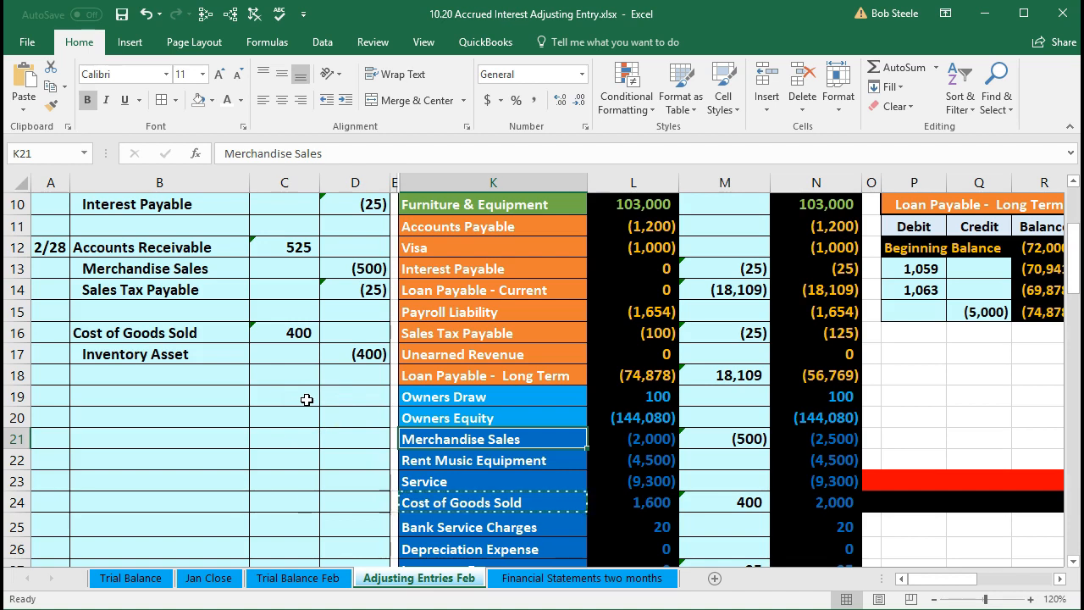
pyautogui.scroll(2, 306, 400)
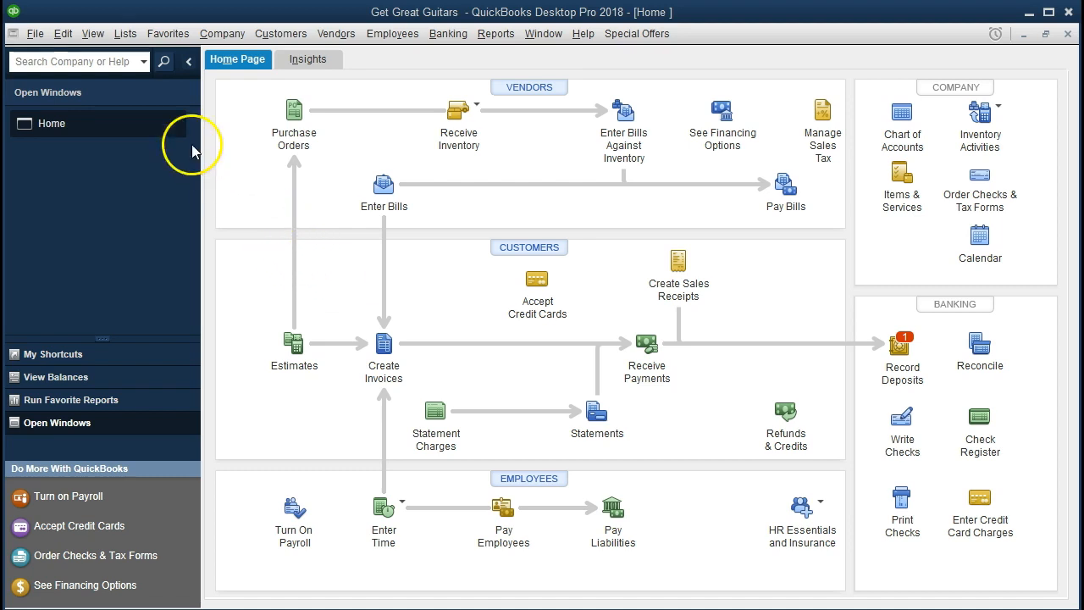
pyautogui.click(35, 34)
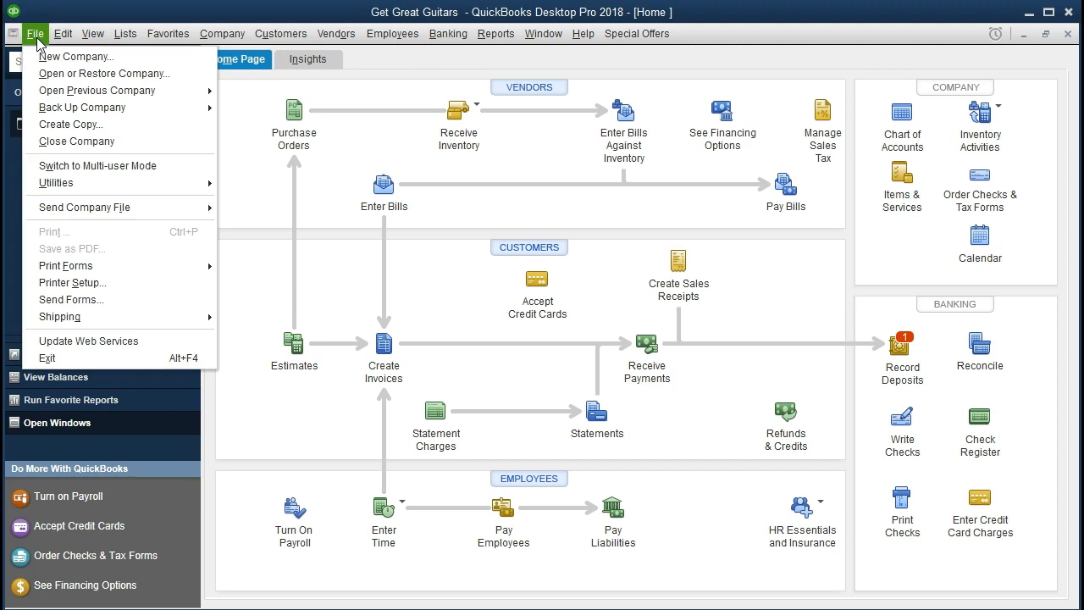
pyautogui.click(62, 36)
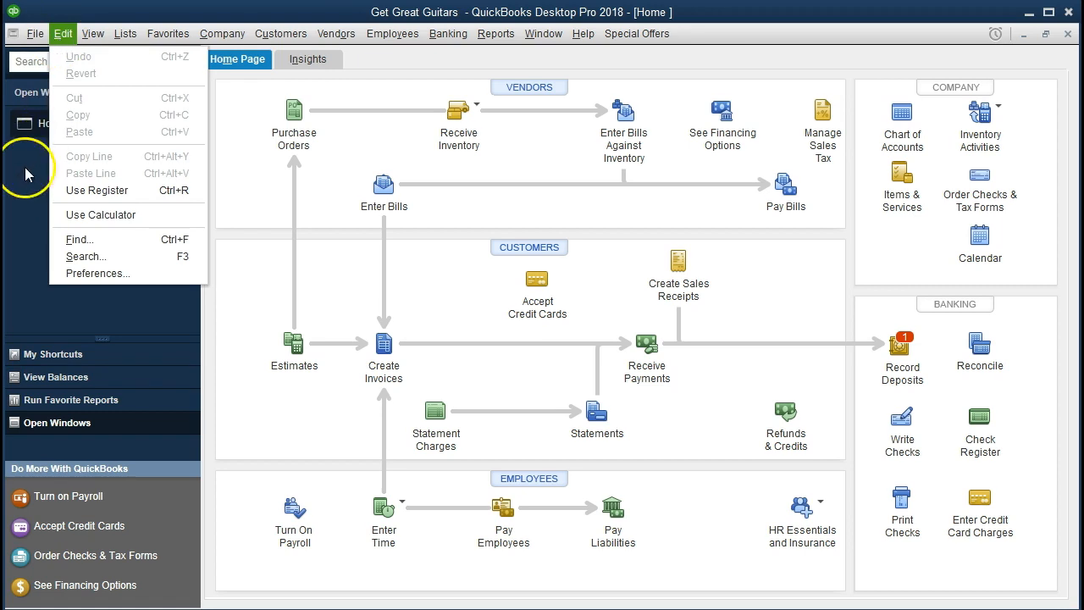
pyautogui.click(93, 34)
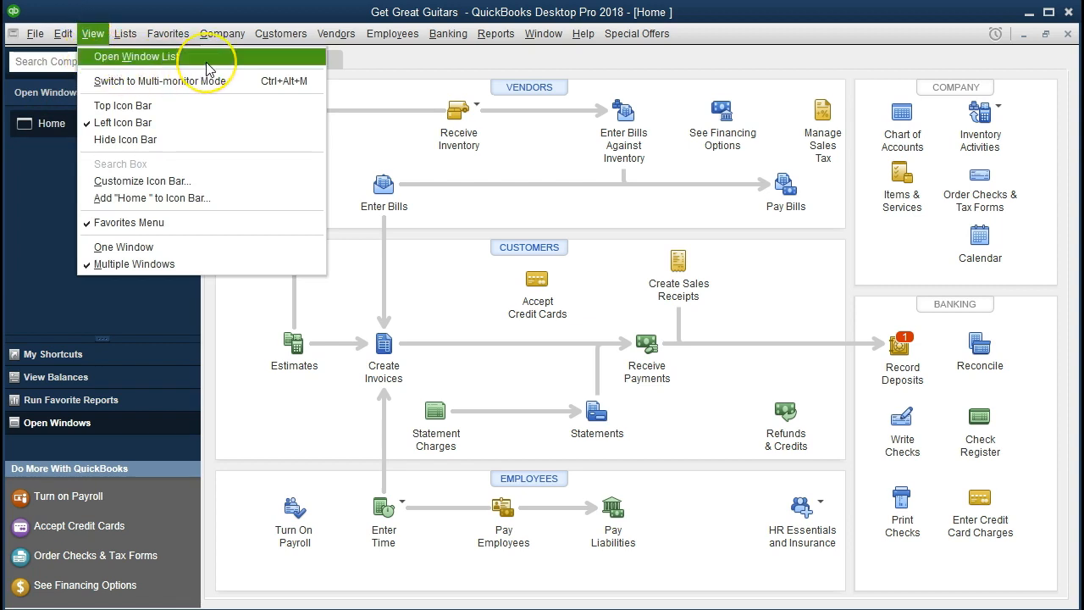
pyautogui.click(182, 76)
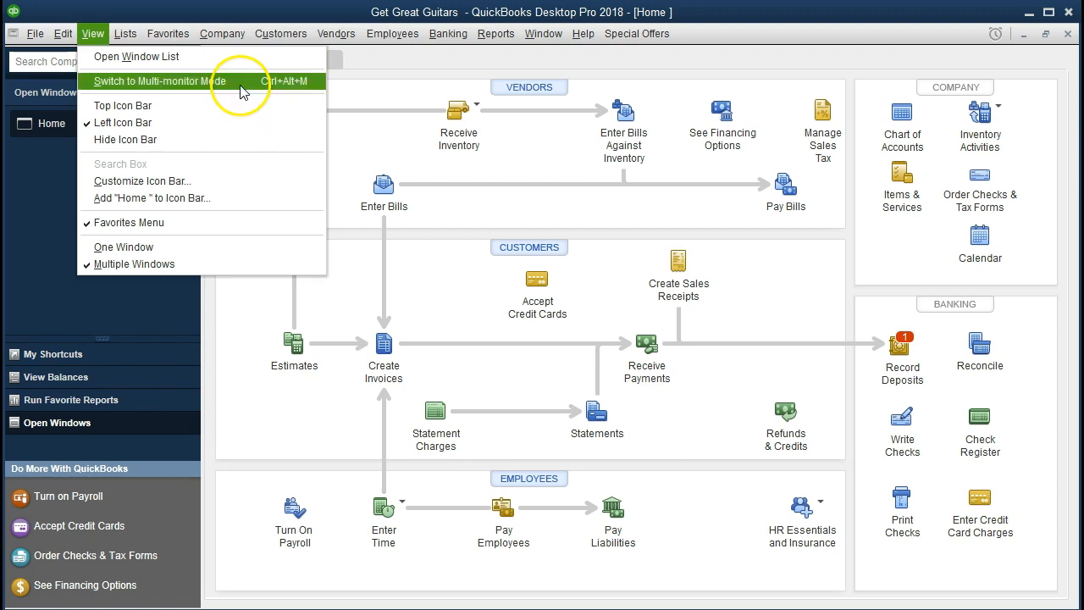
pyautogui.click(238, 37)
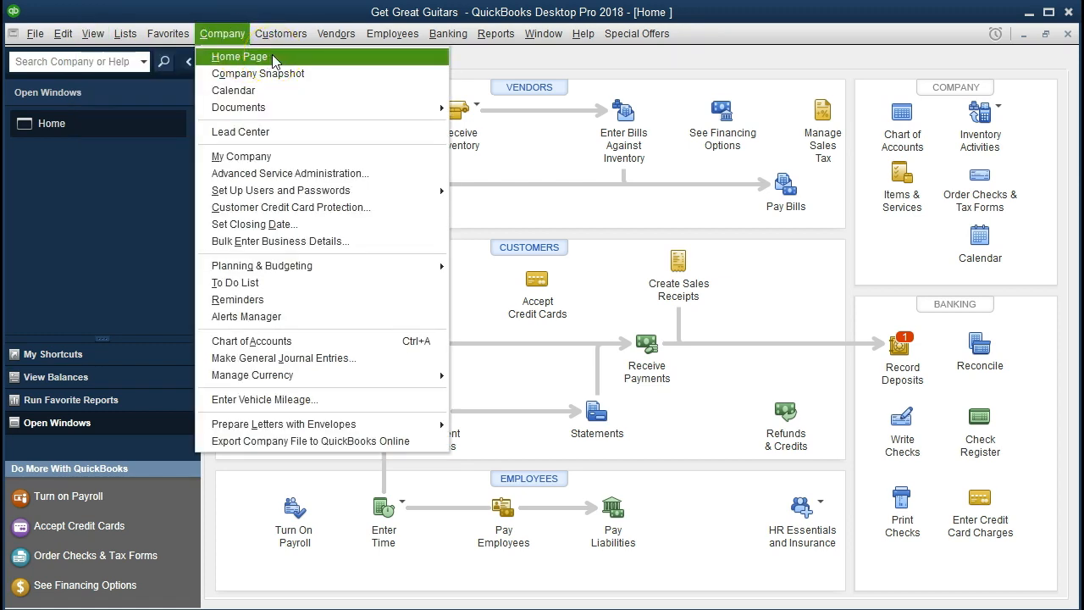
pyautogui.click(127, 197)
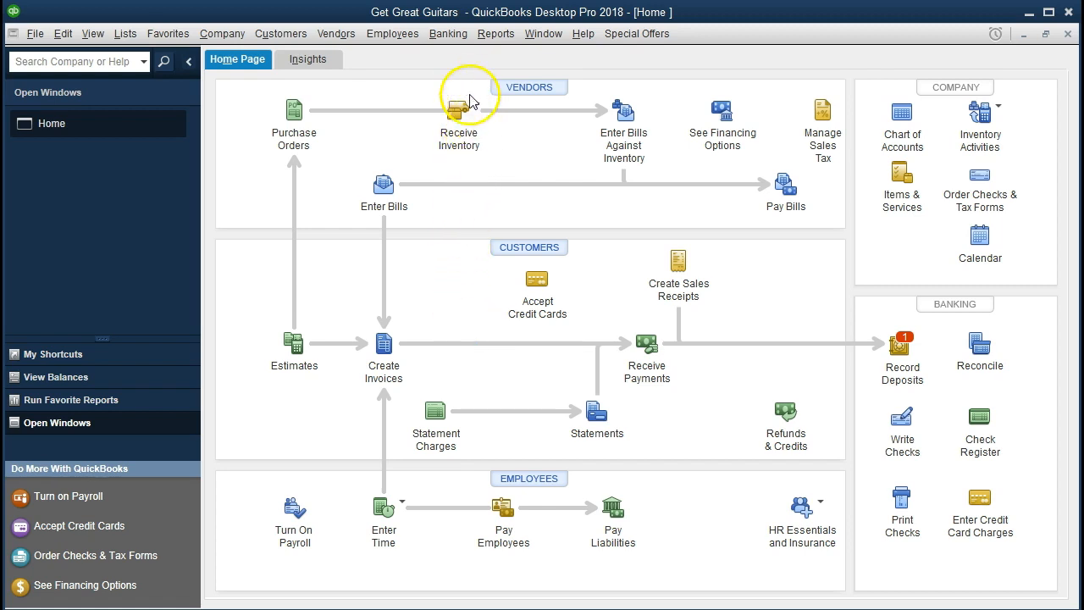
# Open the Balance Sheet Standard report for Get Great Guitars in QuickBooks
pyautogui.click(498, 33)
pyautogui.moveTo(594, 165)
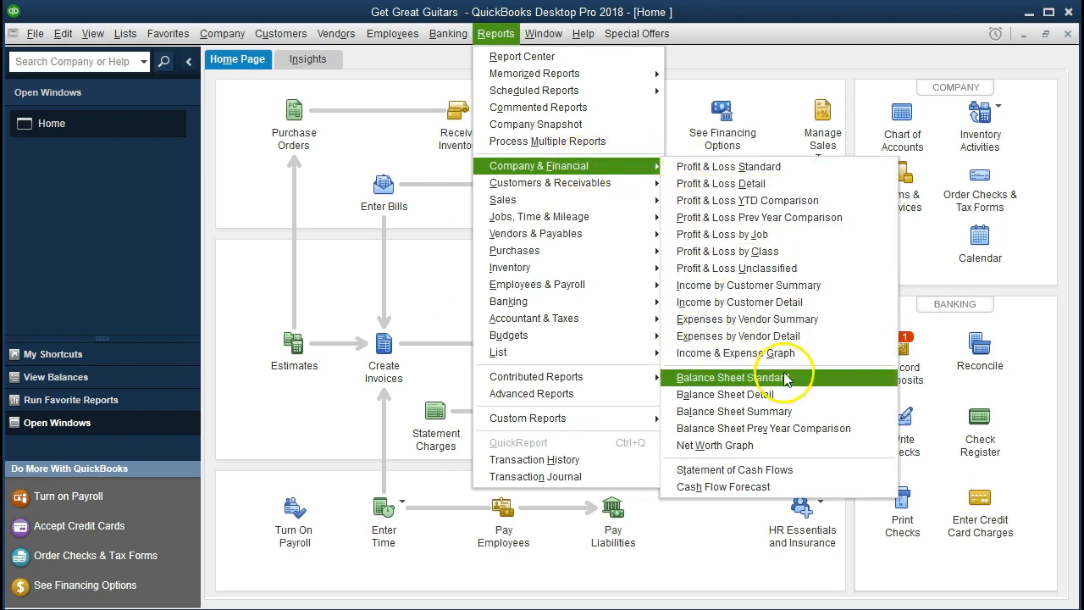
pyautogui.click(815, 383)
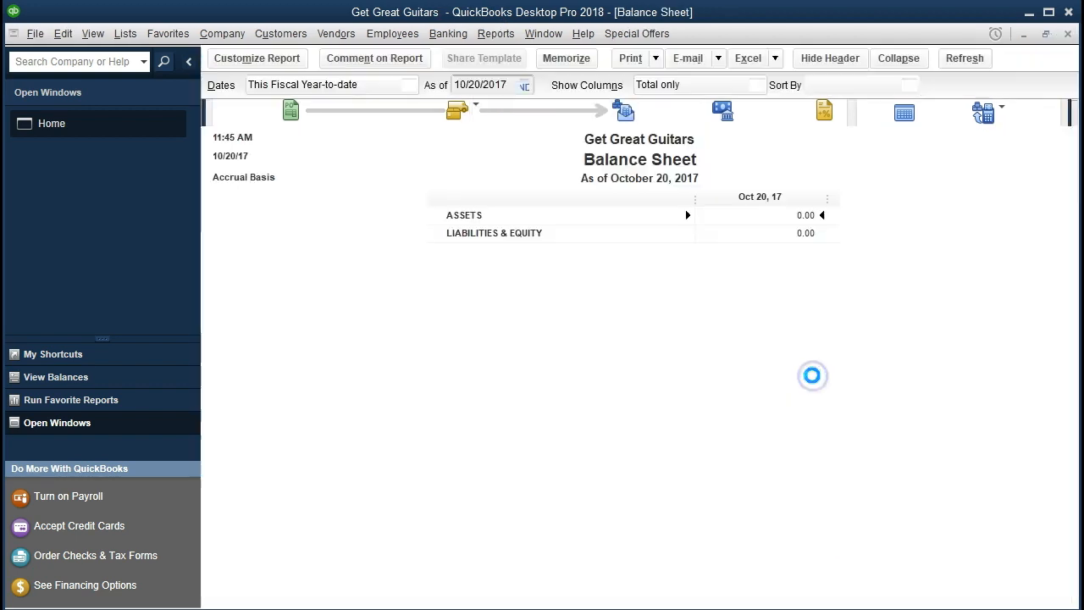
# Customize the Balance Sheet report with a date range from 01/01/2021 to 02/28/2021
pyautogui.click(290, 62)
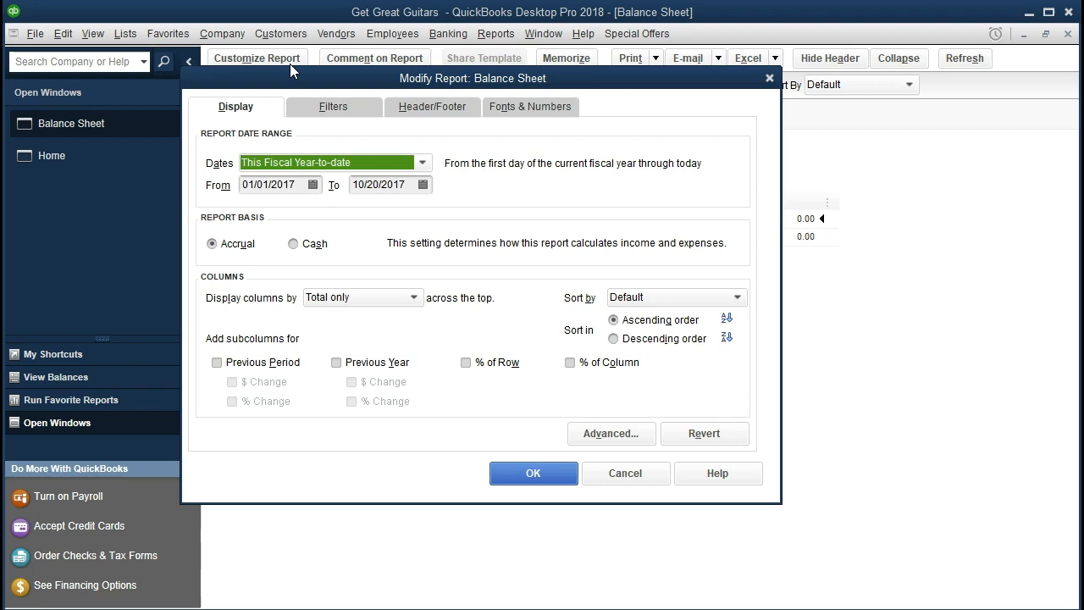
pyautogui.press('Tab')
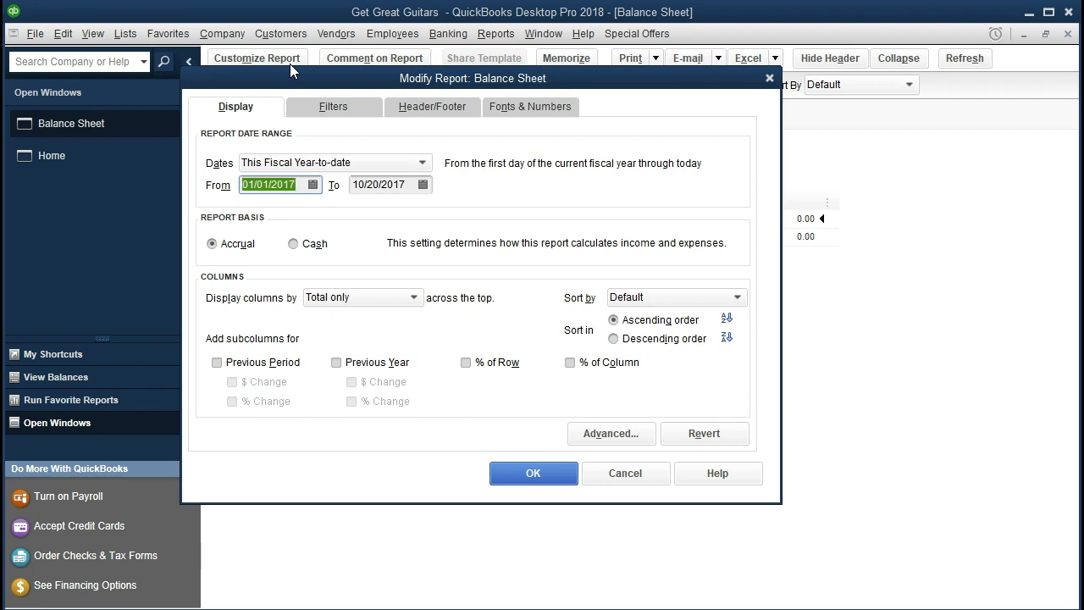
pyautogui.write('01/01/202')
pyautogui.write('1')
pyautogui.press('Tab')
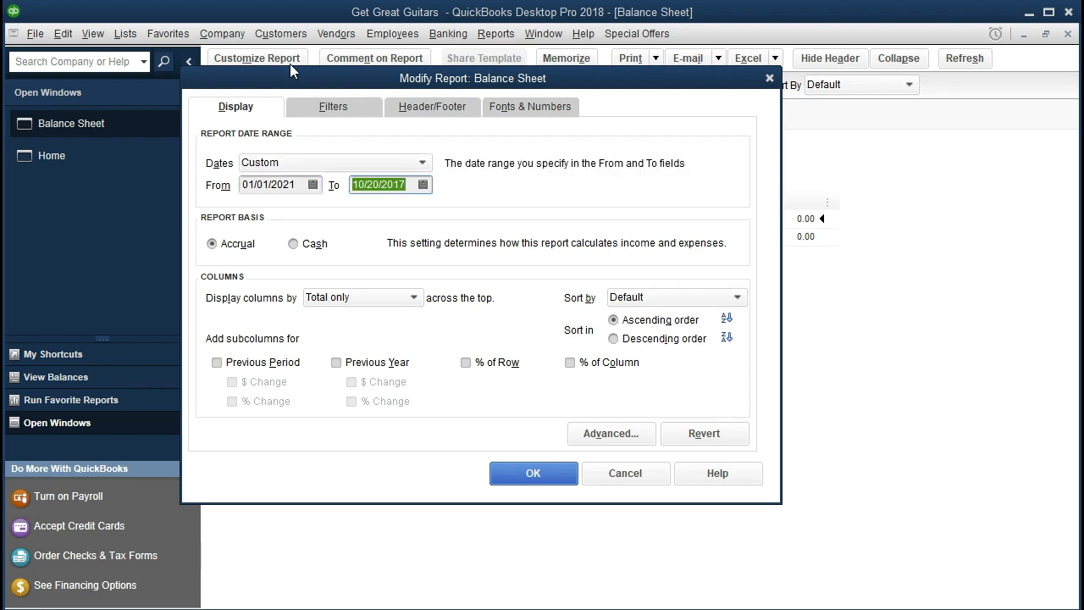
pyautogui.write('022821')
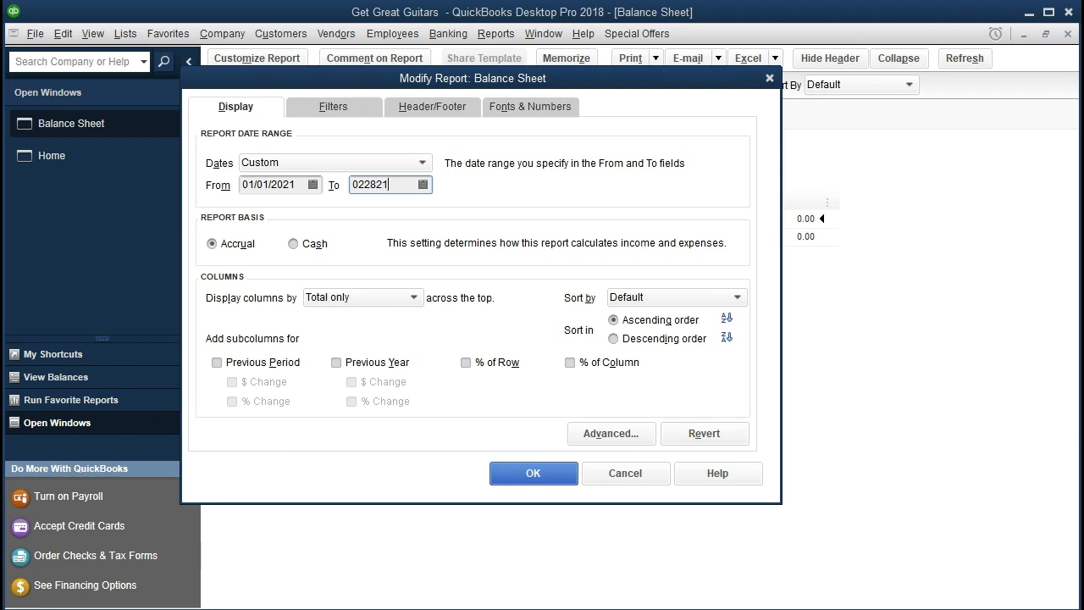
pyautogui.press('Tab')
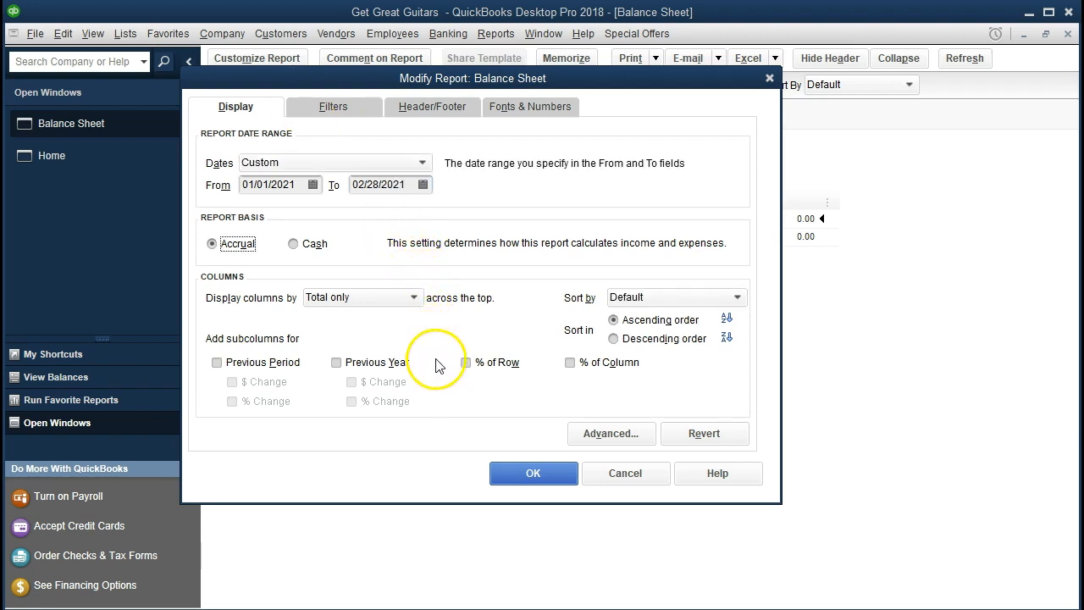
pyautogui.click(529, 475)
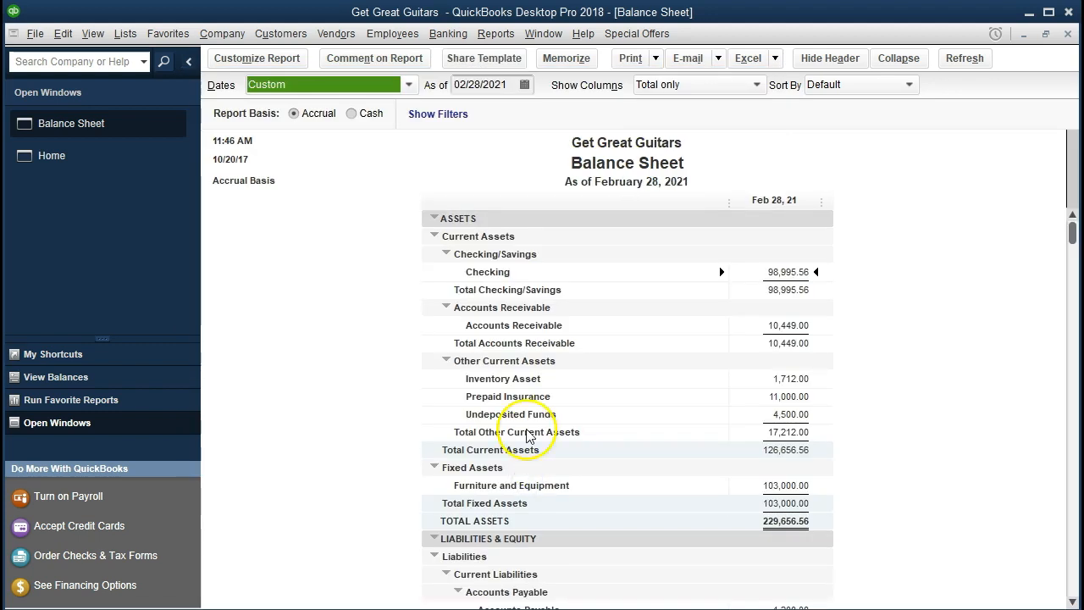
# Open the Profit & Loss Standard report and set its date range from 01/01/2021 to 02/28/2021
pyautogui.click(510, 44)
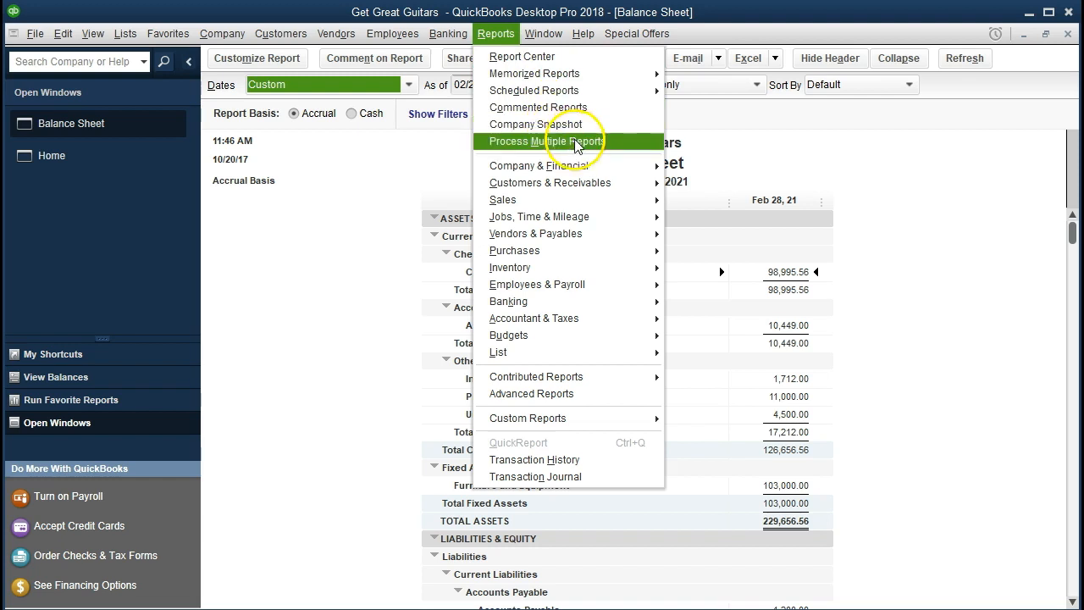
pyautogui.moveTo(592, 167)
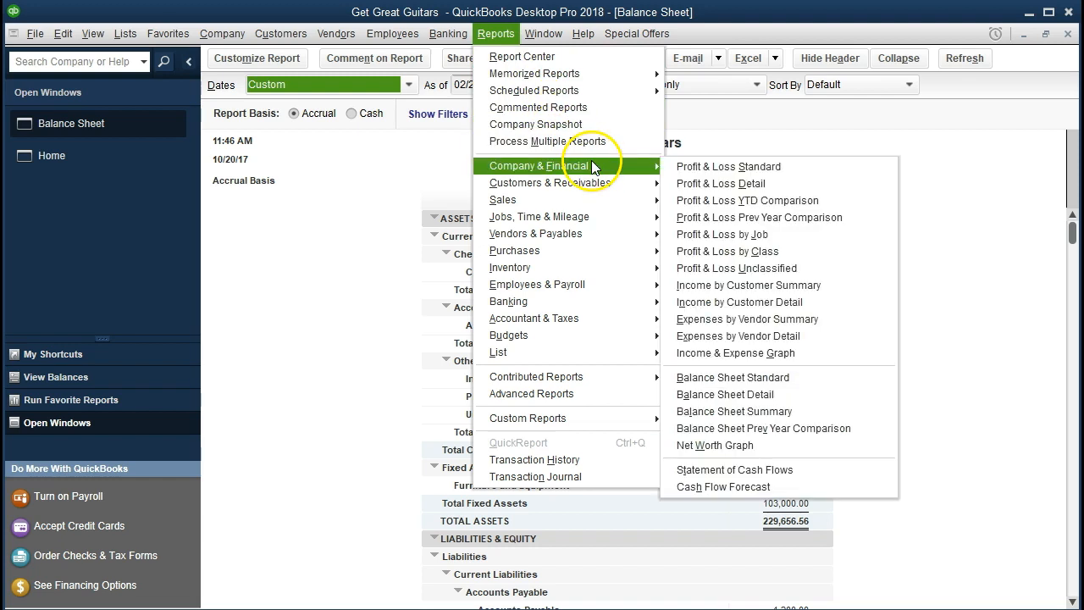
pyautogui.click(669, 167)
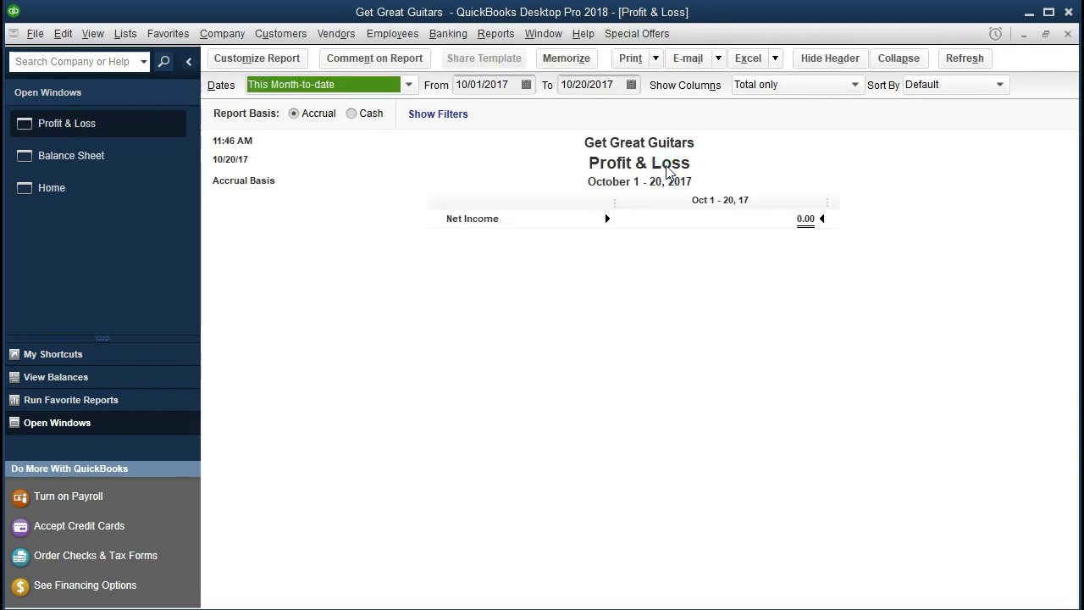
pyautogui.press('Tab')
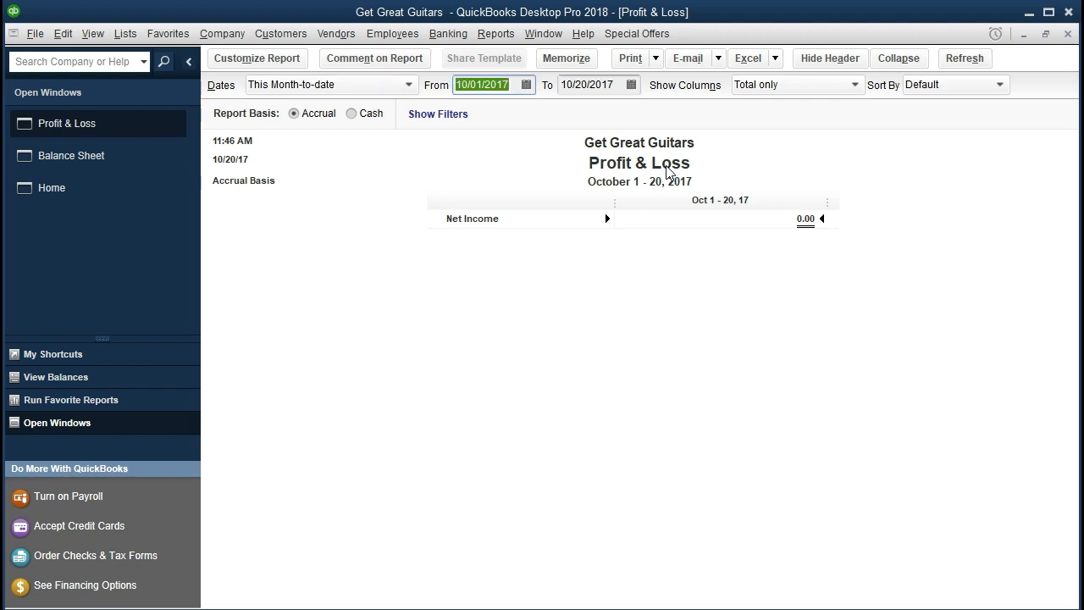
pyautogui.write('010121')
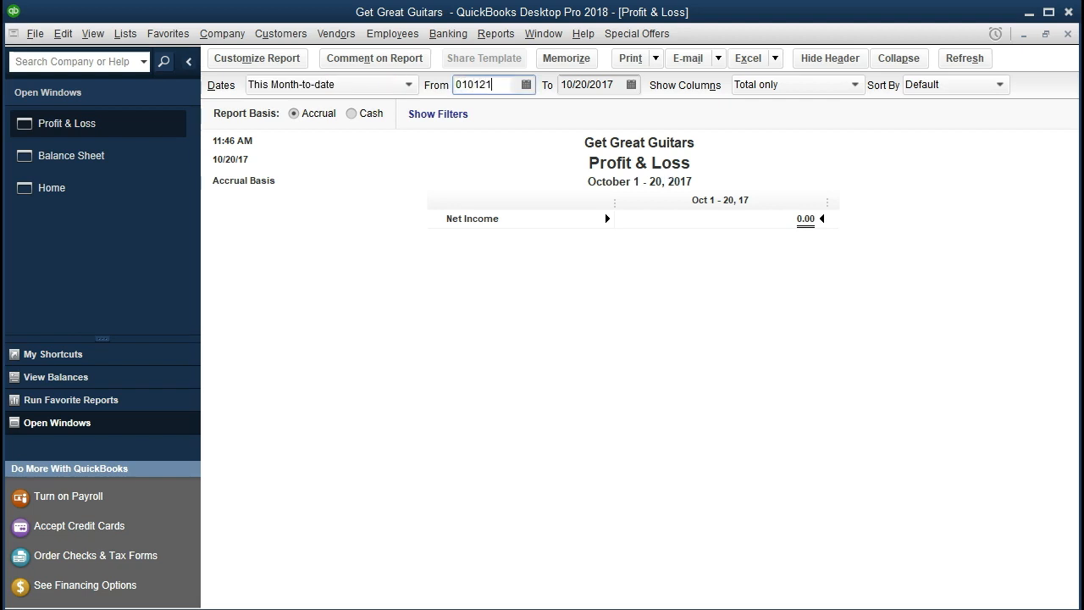
pyautogui.press('Tab')
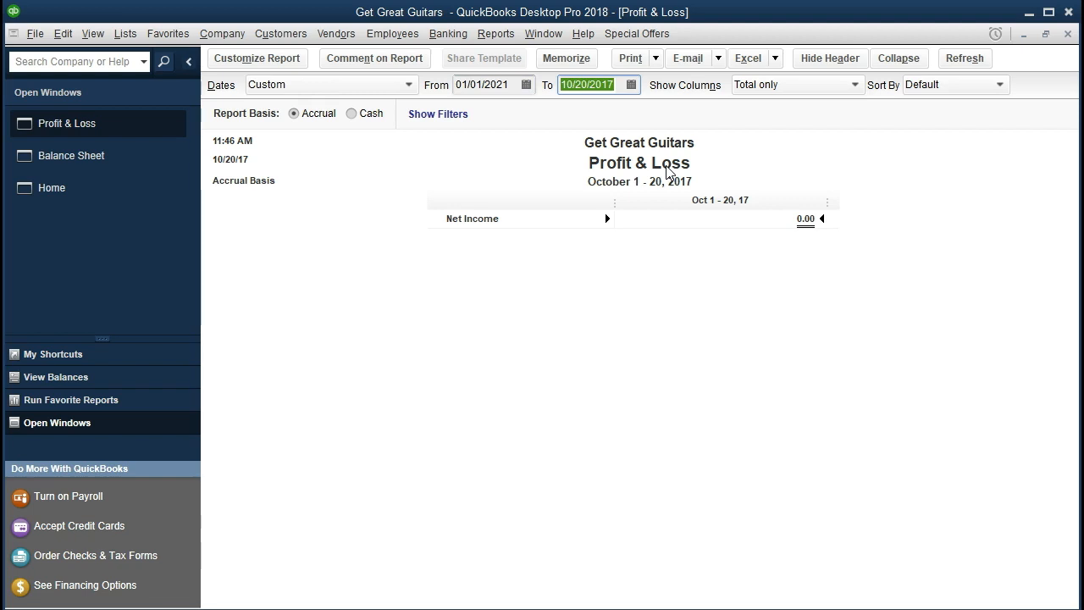
pyautogui.write('022821')
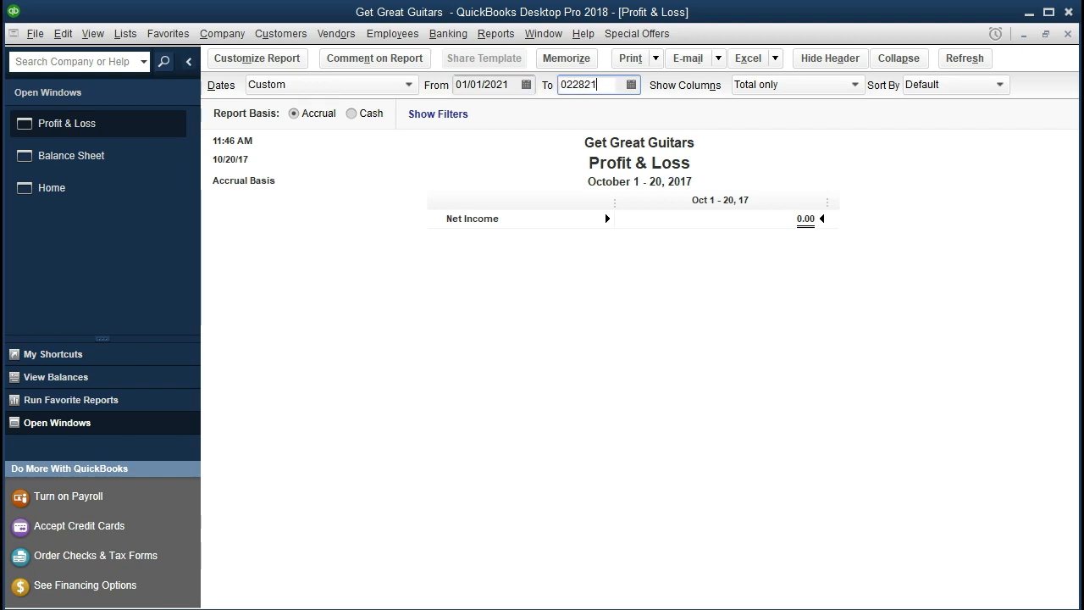
pyautogui.press('Tab')
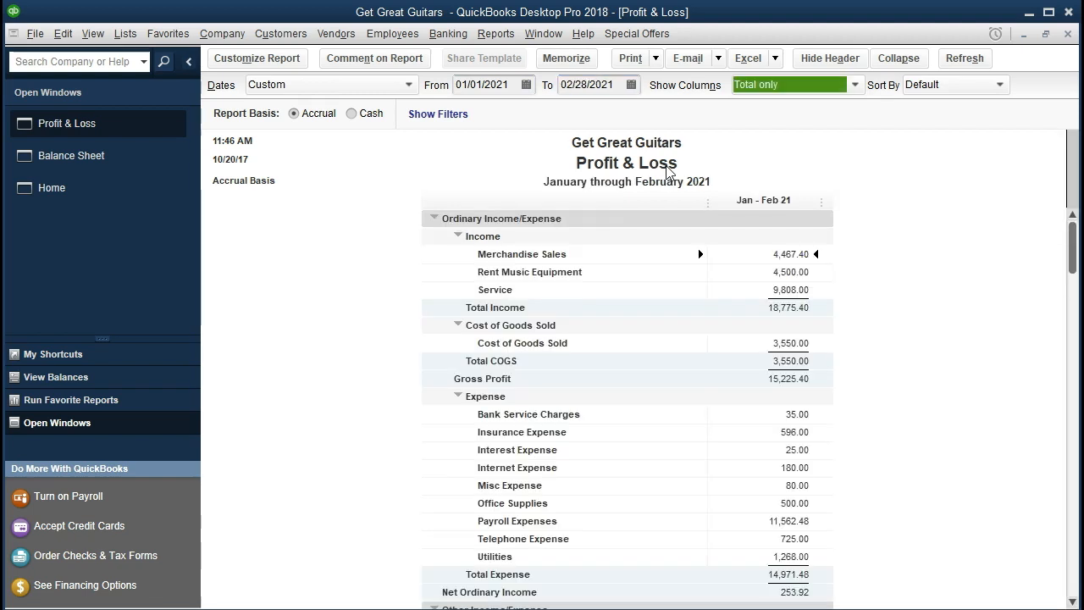
# Drill into the Merchandise Sales amount, review the February invoices in its transaction detail, and close the detail report
pyautogui.click(662, 328)
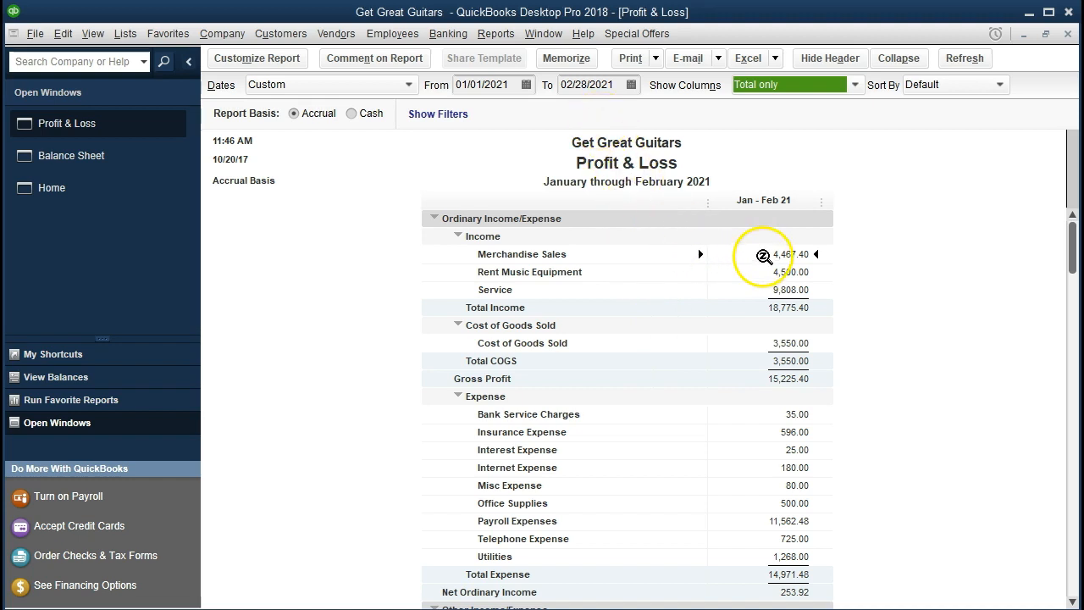
pyautogui.click(762, 256)
pyautogui.click(750, 252)
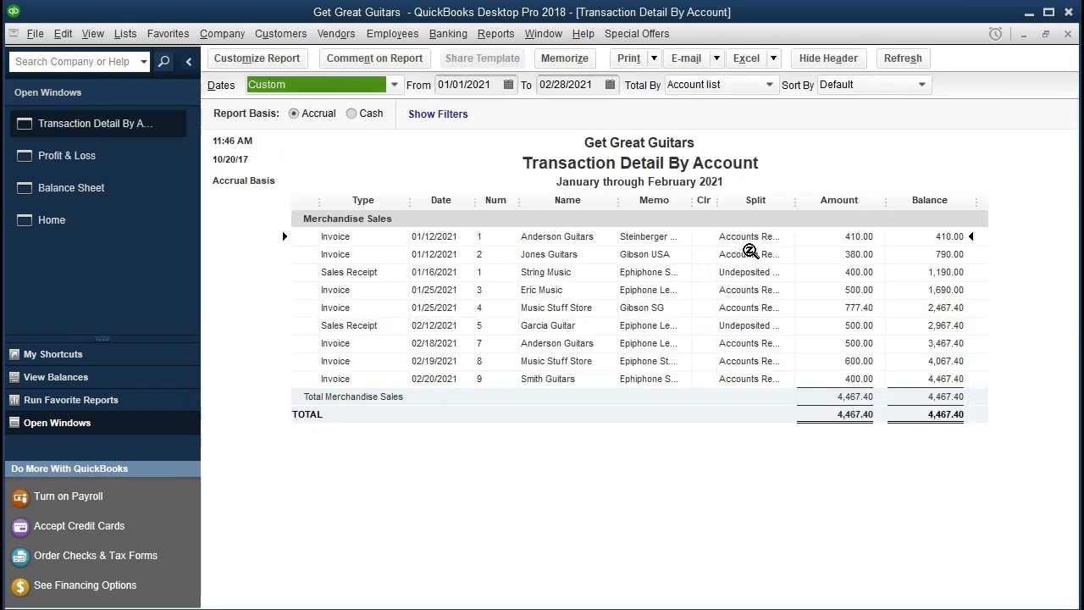
pyautogui.click(763, 344)
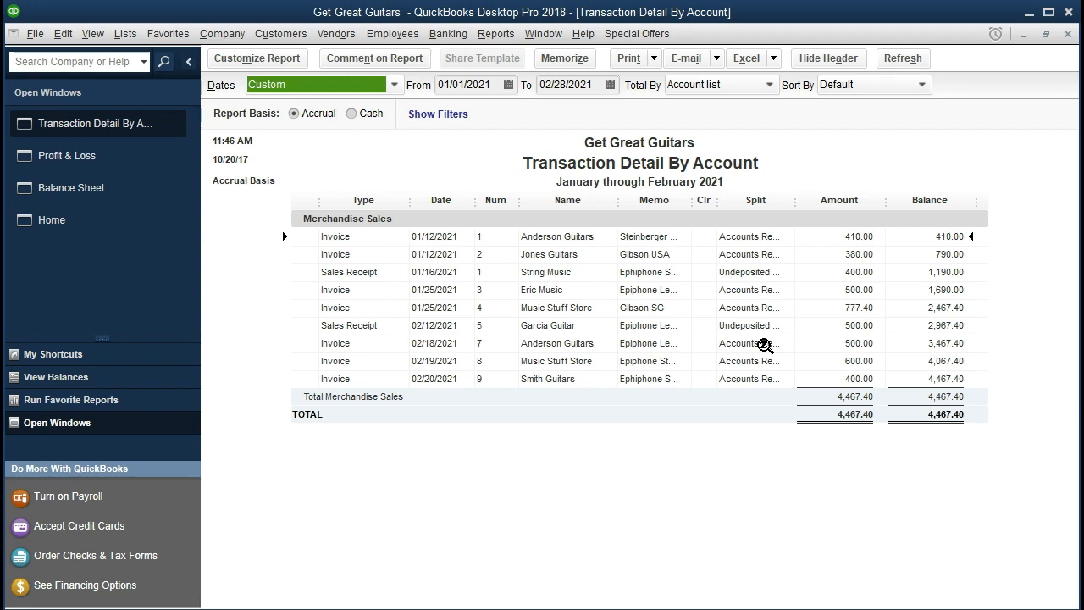
pyautogui.click(733, 253)
pyautogui.click(346, 198)
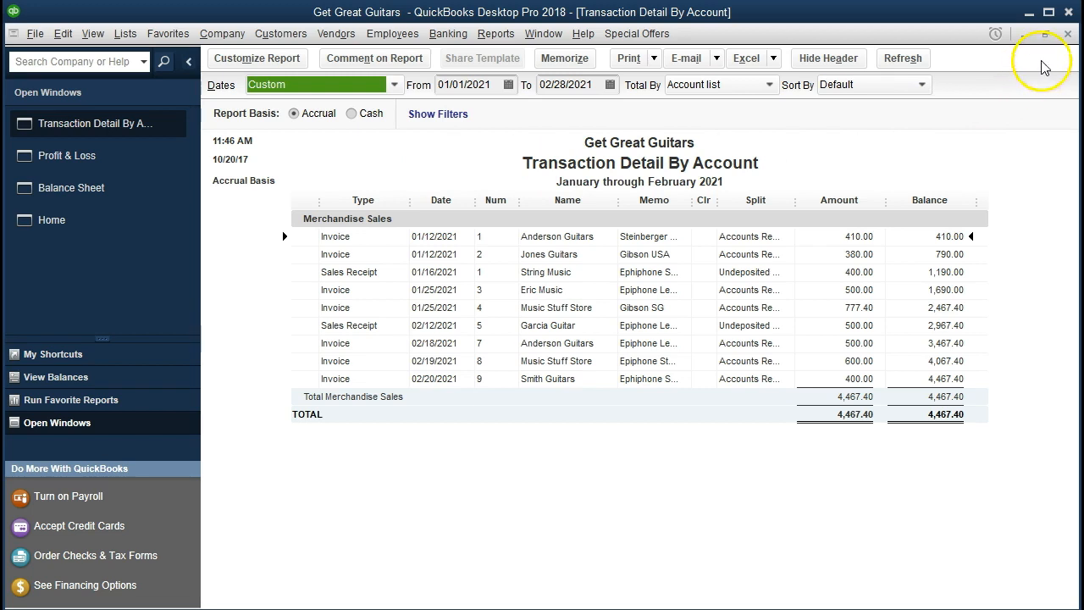
pyautogui.click(1066, 35)
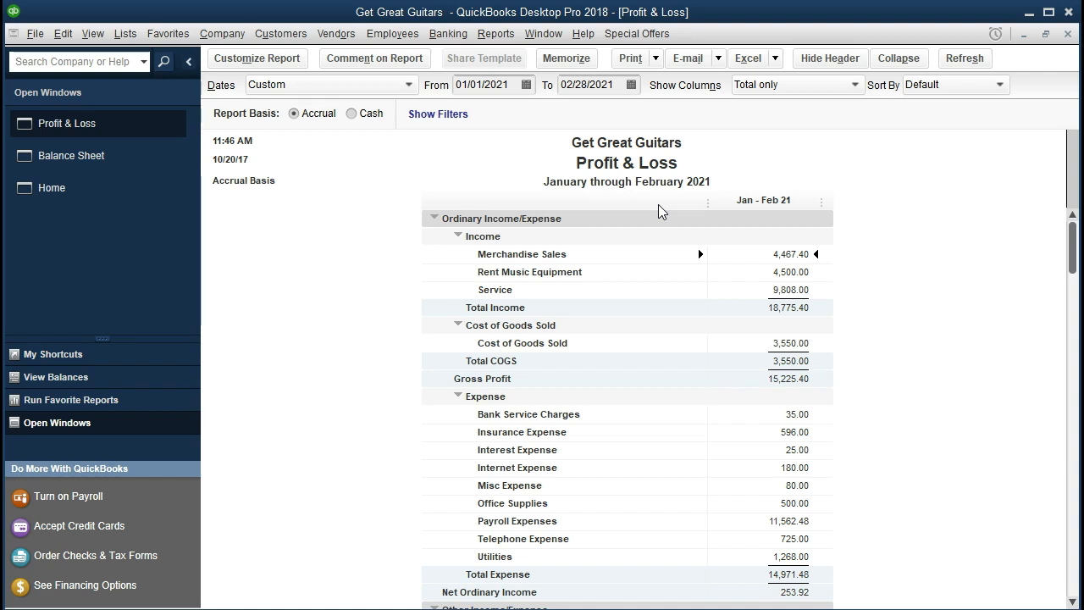
# Start a new invoice from the home page for the customer Sam The Guitar Man
pyautogui.click(111, 201)
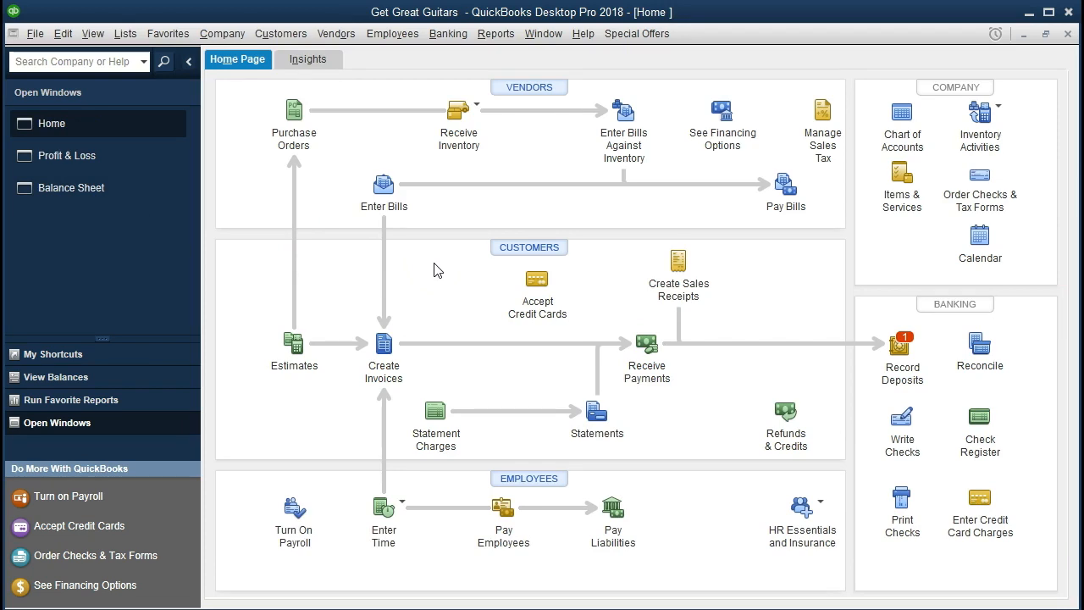
pyautogui.click(388, 354)
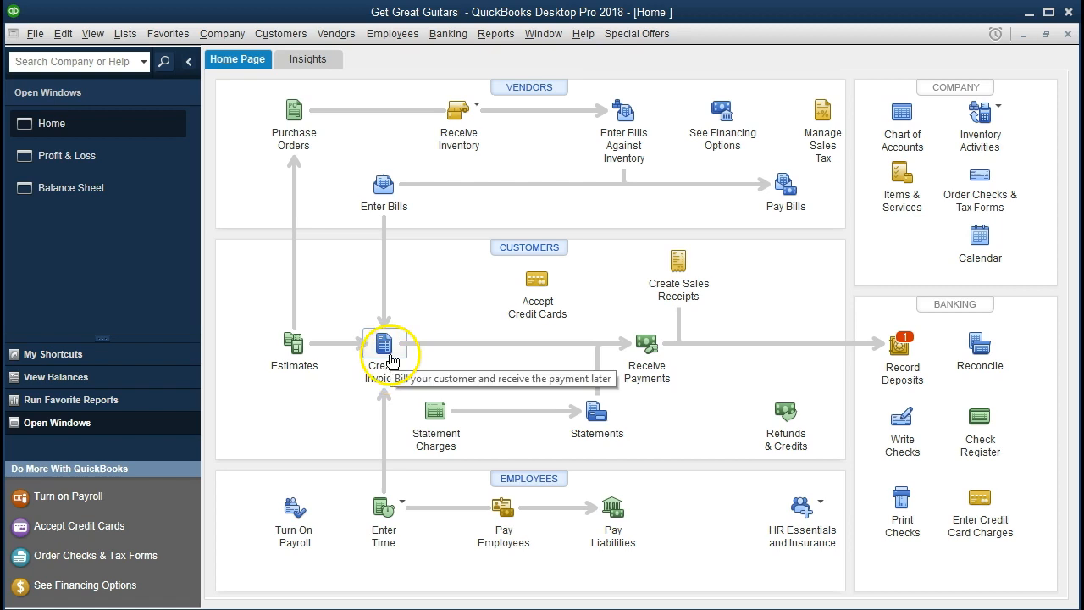
pyautogui.click(386, 352)
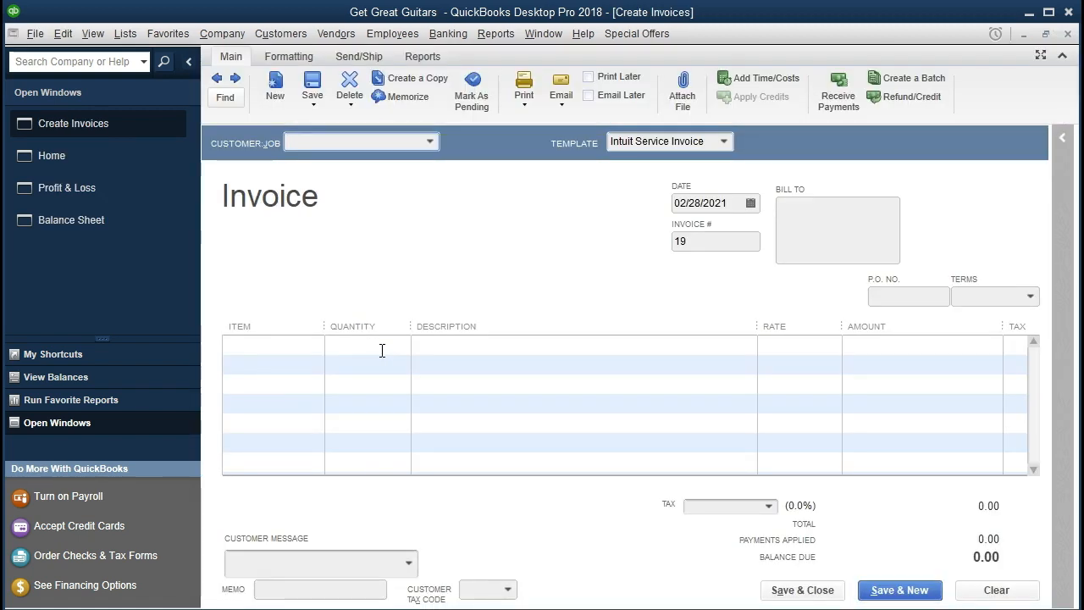
pyautogui.click(429, 141)
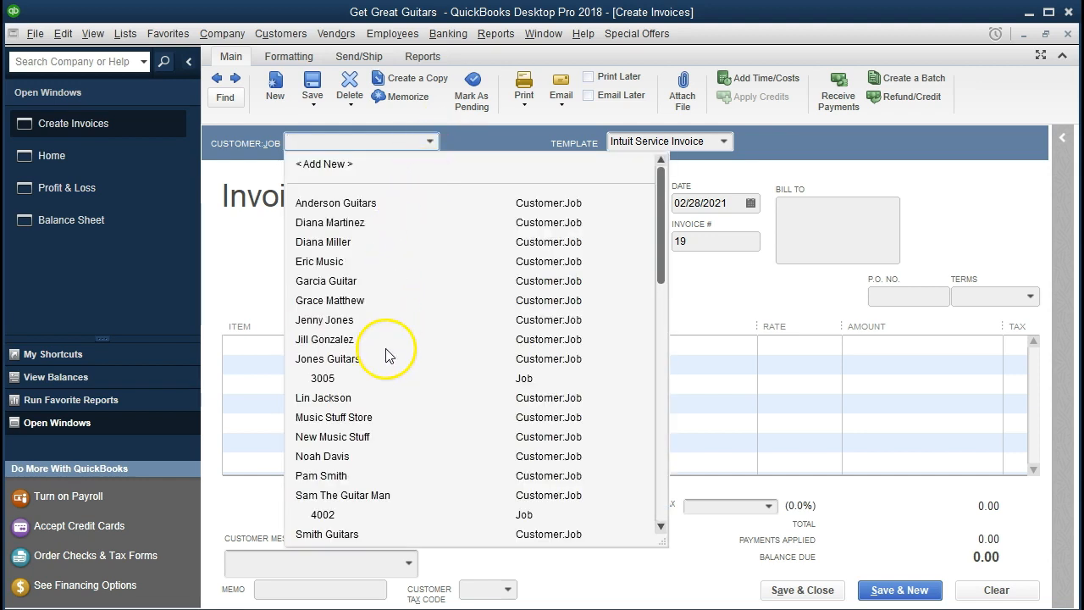
pyautogui.scroll(-1, 382, 354)
pyautogui.click(380, 462)
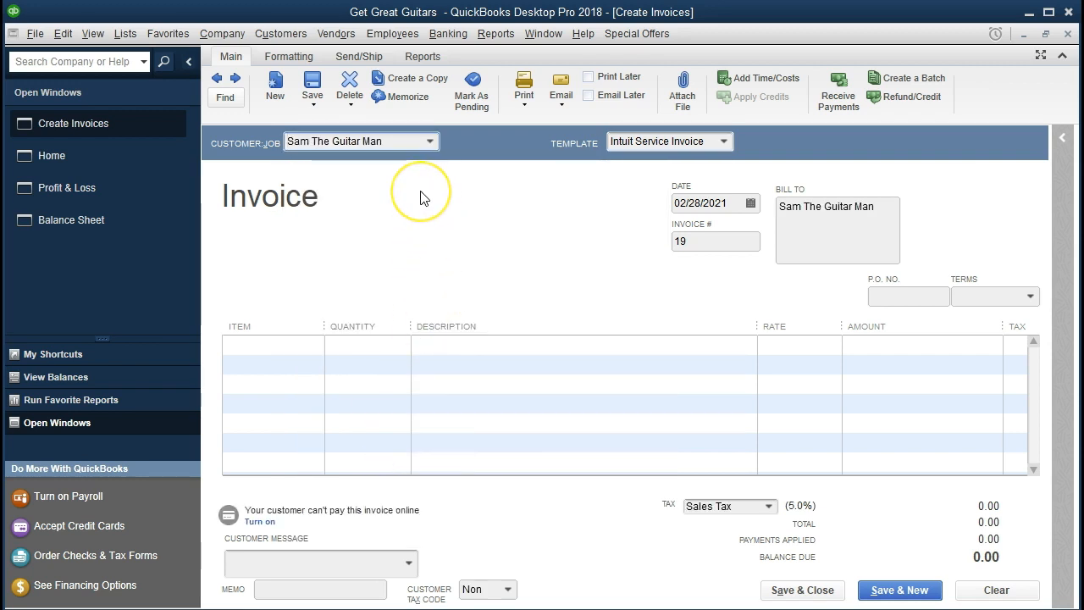
# Date the invoice 03/02/2021 and set its payment terms to Net 30
pyautogui.press('Tab')
pyautogui.press('Tab')
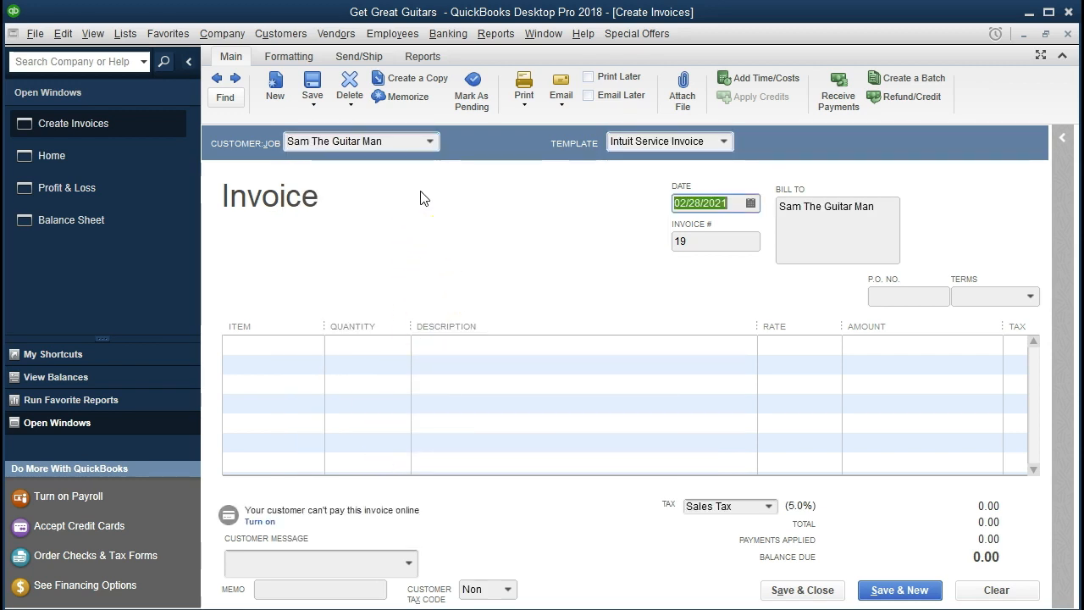
pyautogui.write('03')
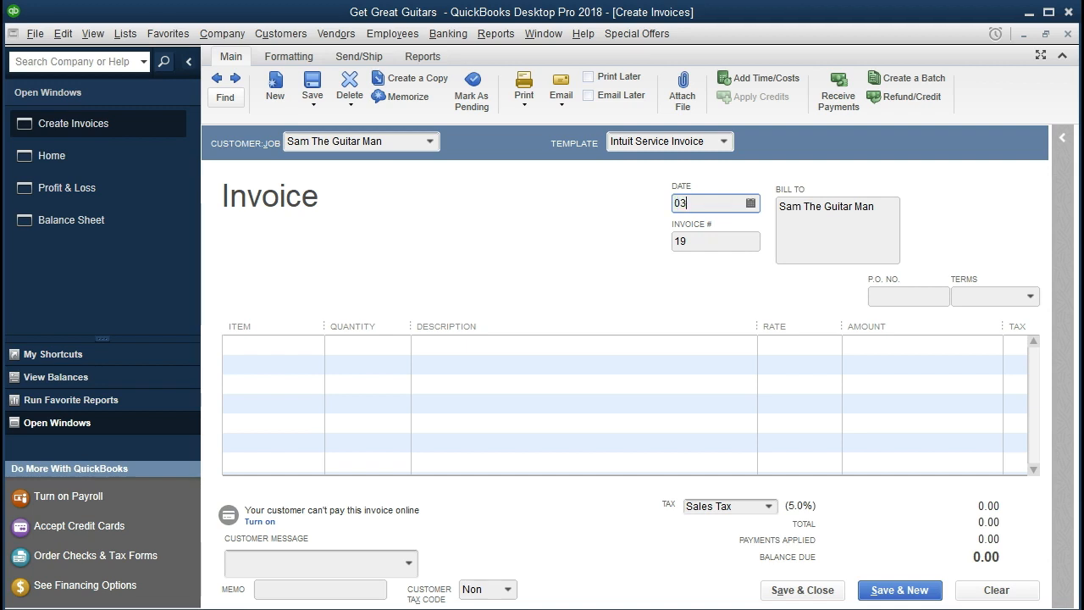
pyautogui.write('/02/2021')
pyautogui.press('Tab')
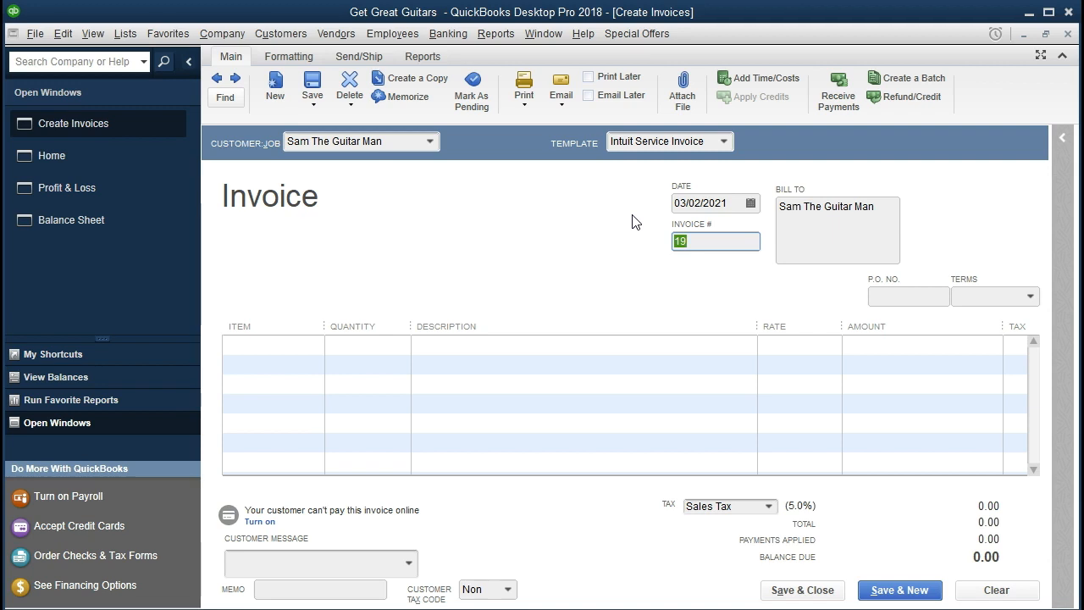
pyautogui.press('Tab')
pyautogui.press('Tab')
pyautogui.press('Tab')
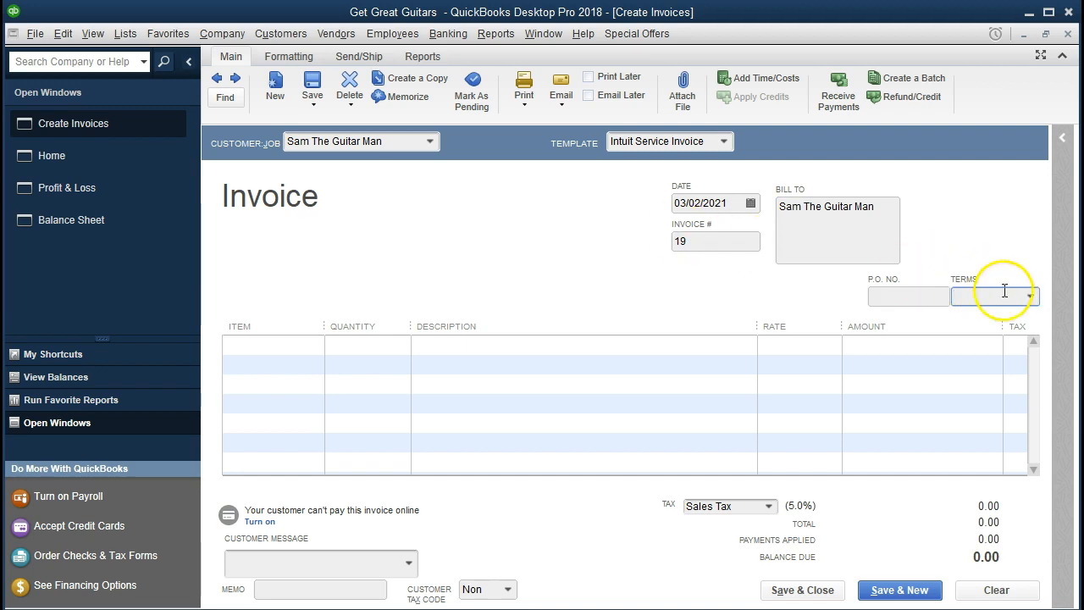
pyautogui.click(1030, 296)
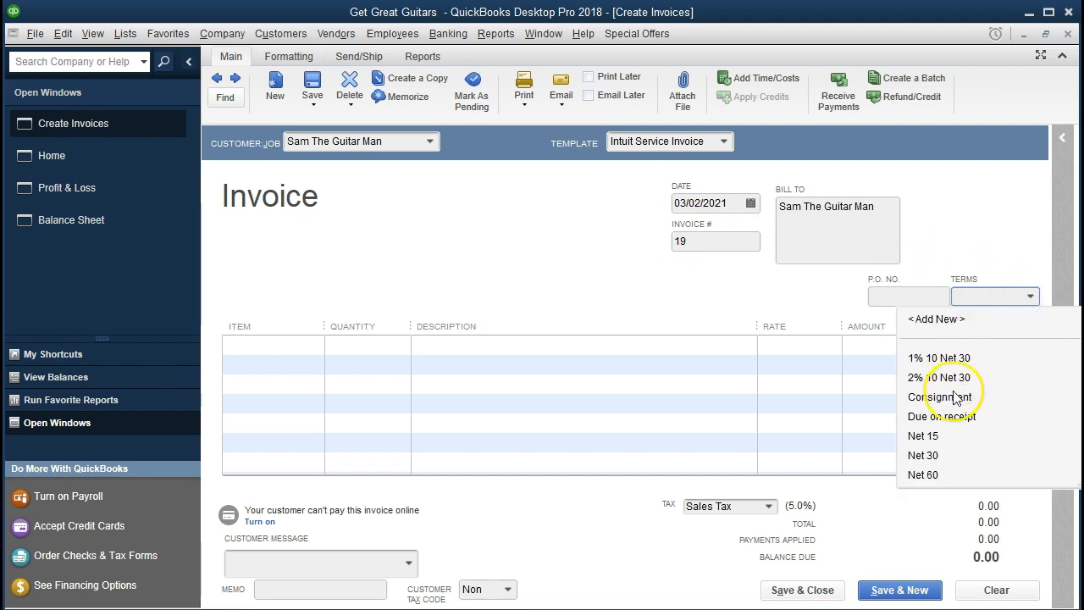
pyautogui.click(925, 455)
pyautogui.press('Tab')
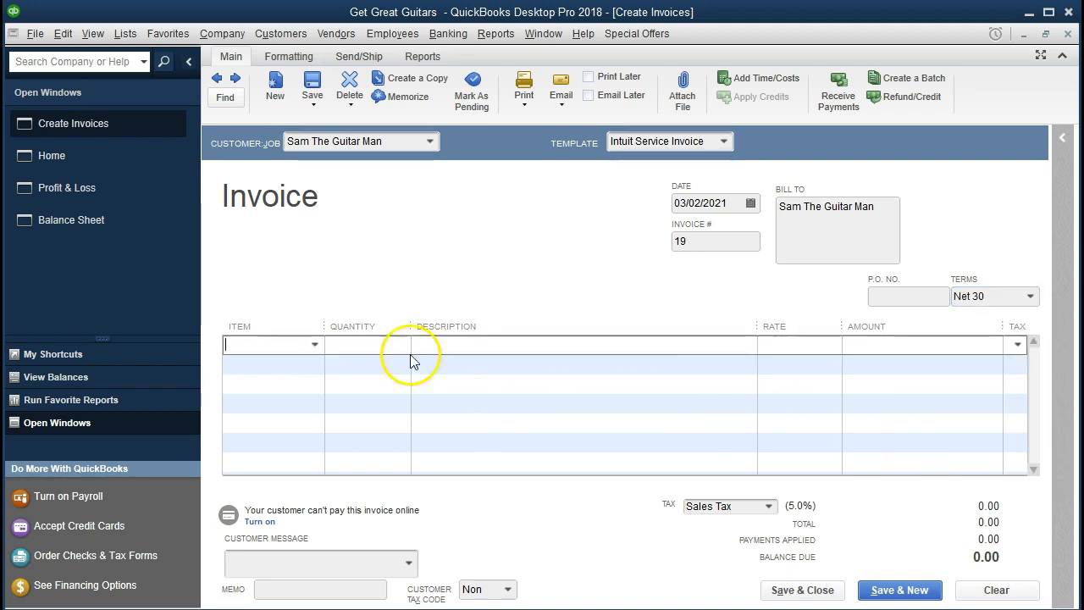
# Add the ELP (Epiphone Les Paul) inventory item to the first invoice line with a quantity of 1
pyautogui.click(314, 344)
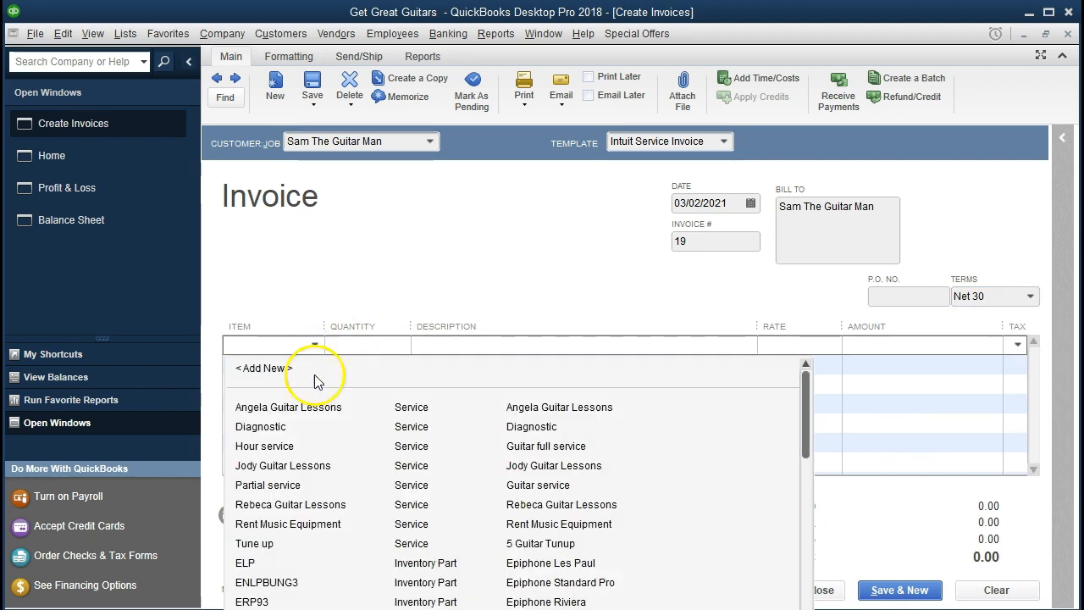
pyautogui.click(247, 563)
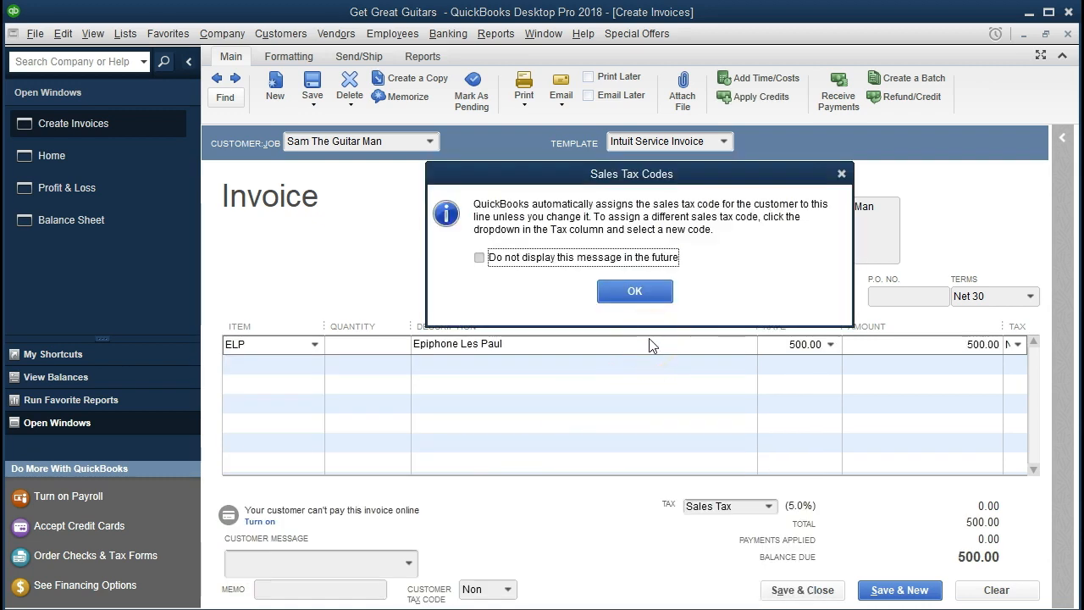
pyautogui.click(637, 292)
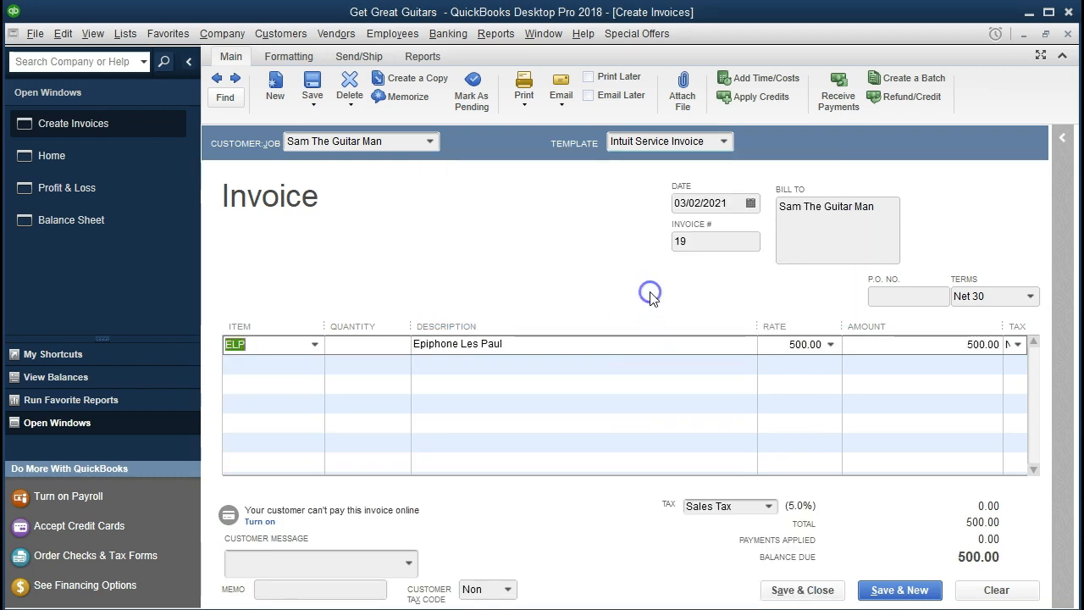
pyautogui.write('1')
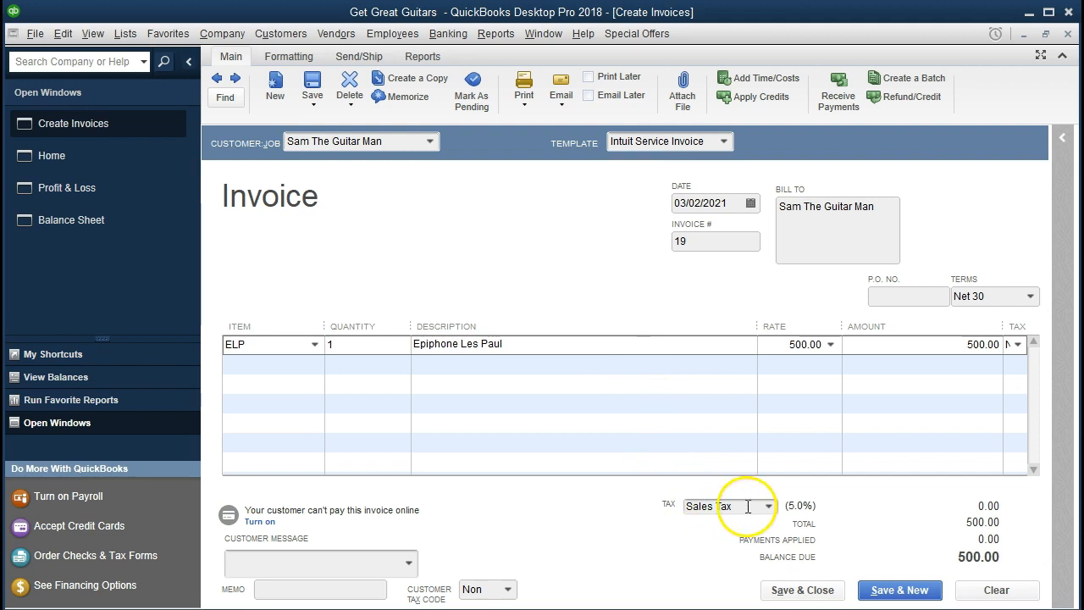
# Set the customer tax code to Tax, then save and close the invoice, making the changed terms and tax code permanent
pyautogui.click(484, 591)
pyautogui.click(506, 591)
pyautogui.click(525, 609)
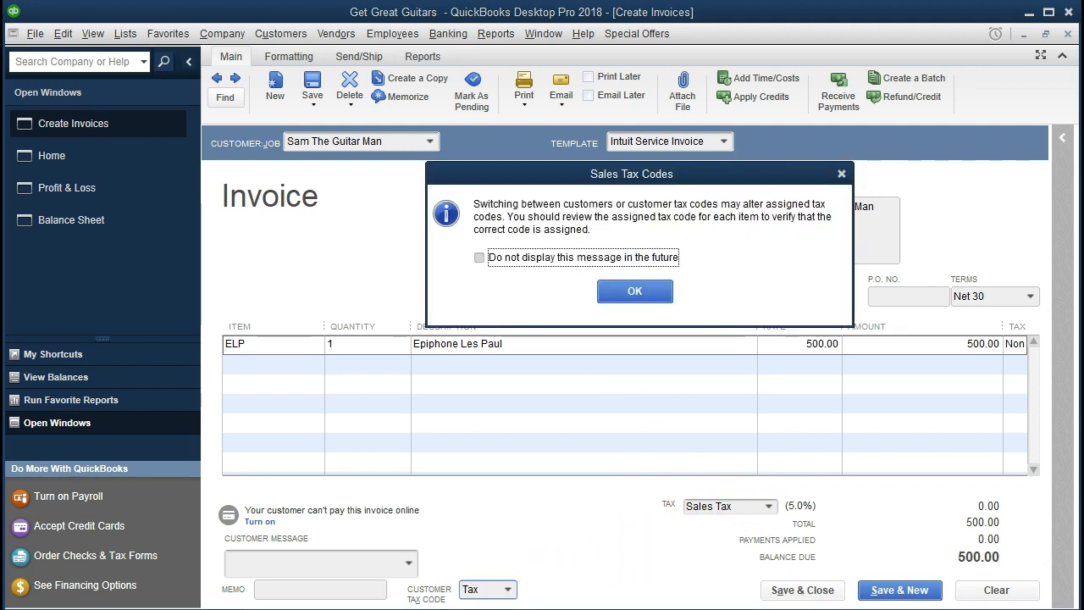
pyautogui.click(635, 291)
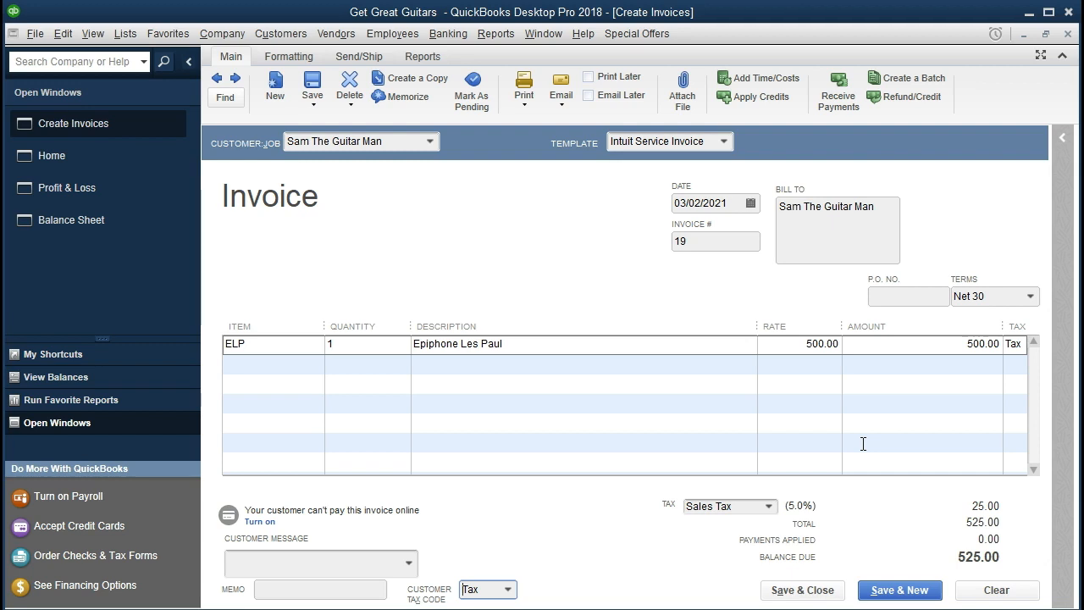
pyautogui.click(822, 596)
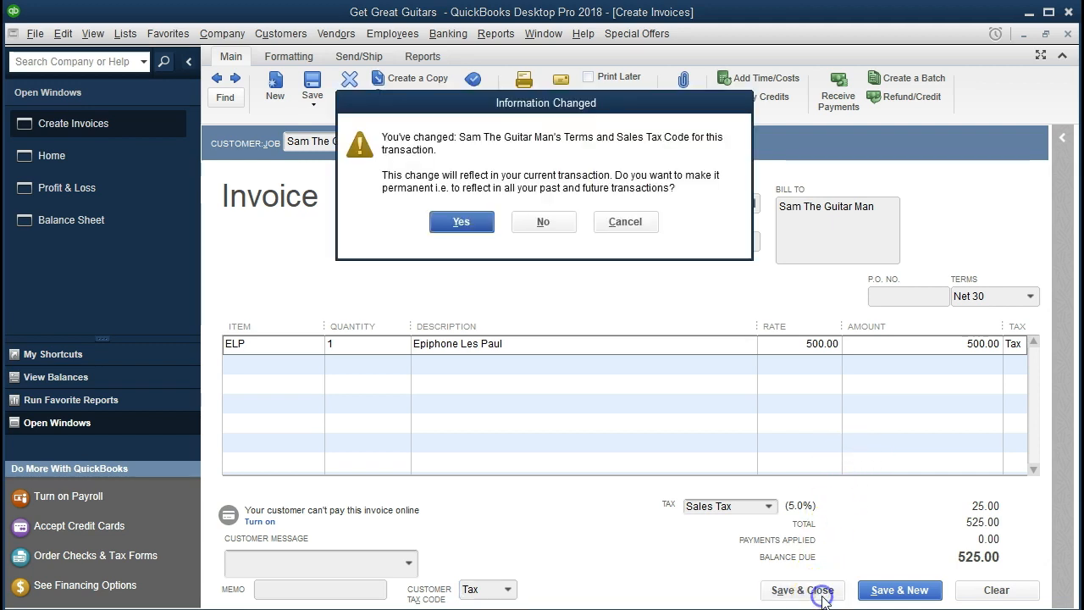
pyautogui.click(468, 222)
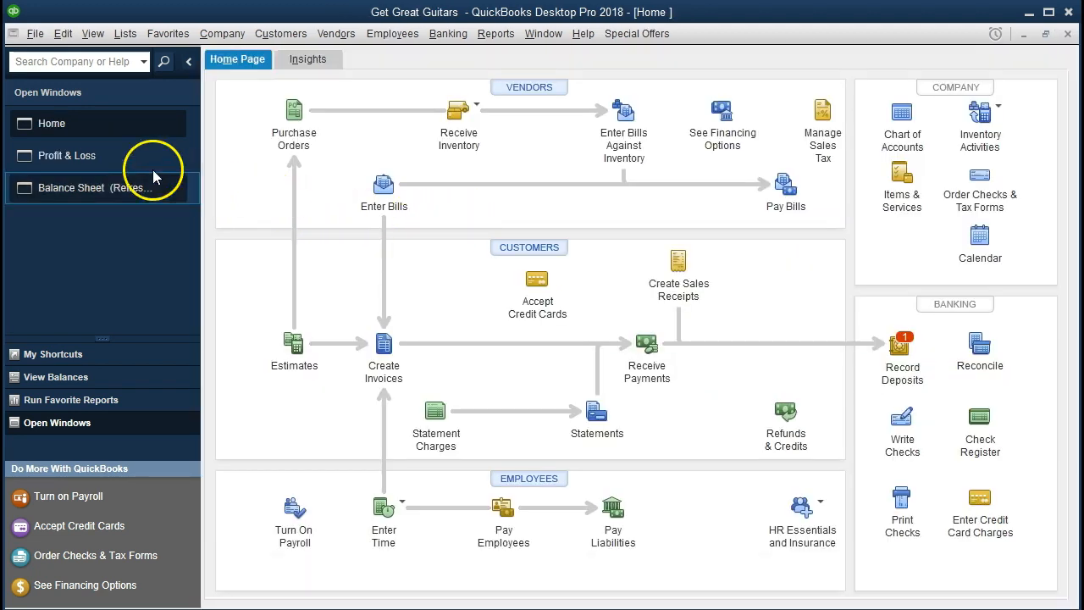
# Set the Profit & Loss report's date range from 03/01/2021 to 03/31/2021
pyautogui.click(105, 159)
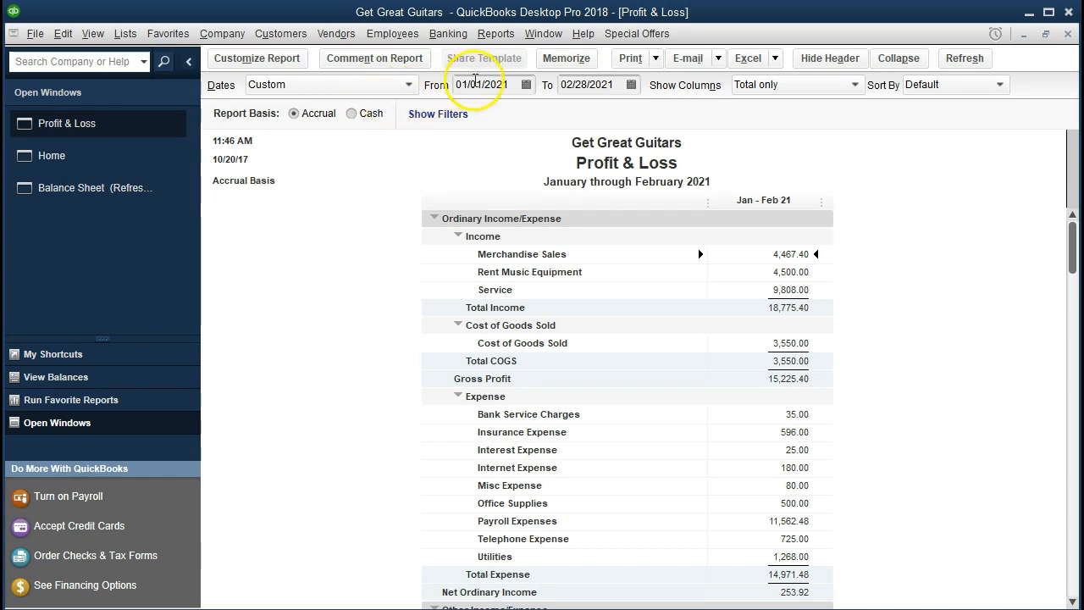
pyautogui.moveTo(518, 85); pyautogui.dragTo(365, 83)
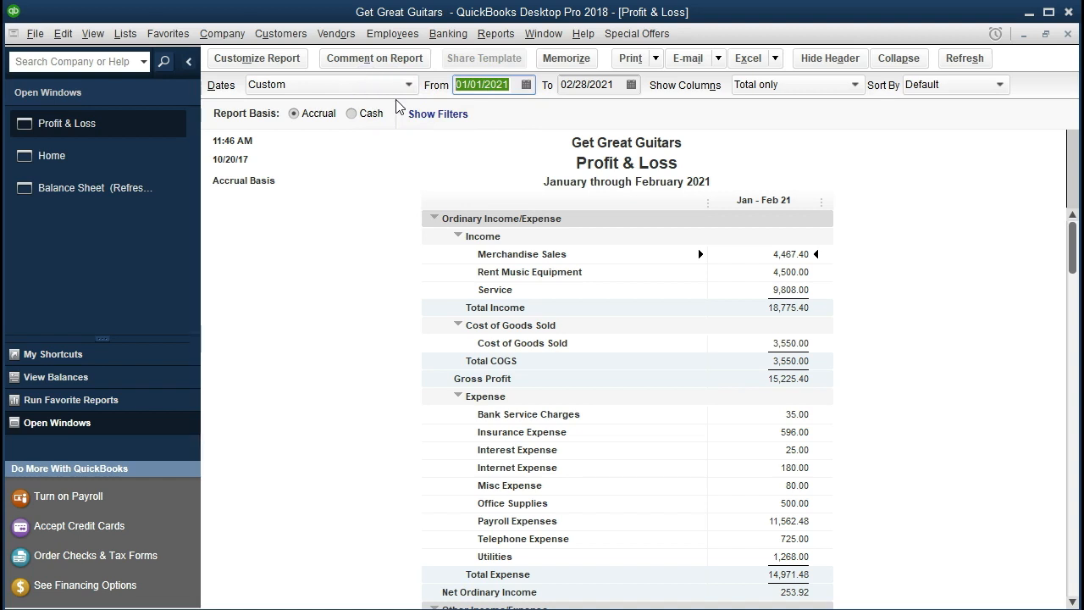
pyautogui.write('03')
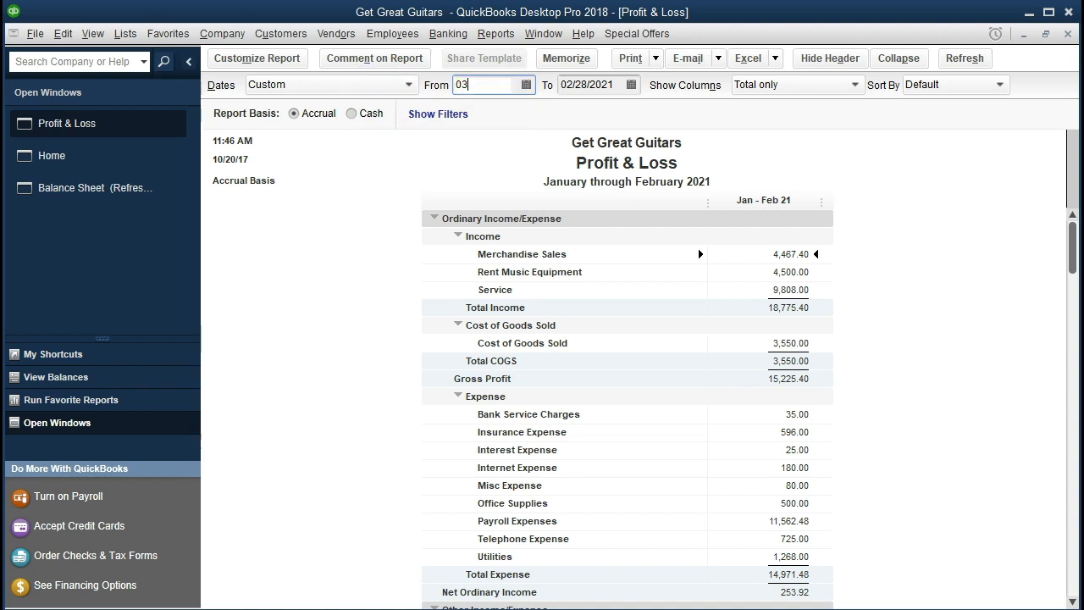
pyautogui.write('/01/2021')
pyautogui.press('Tab')
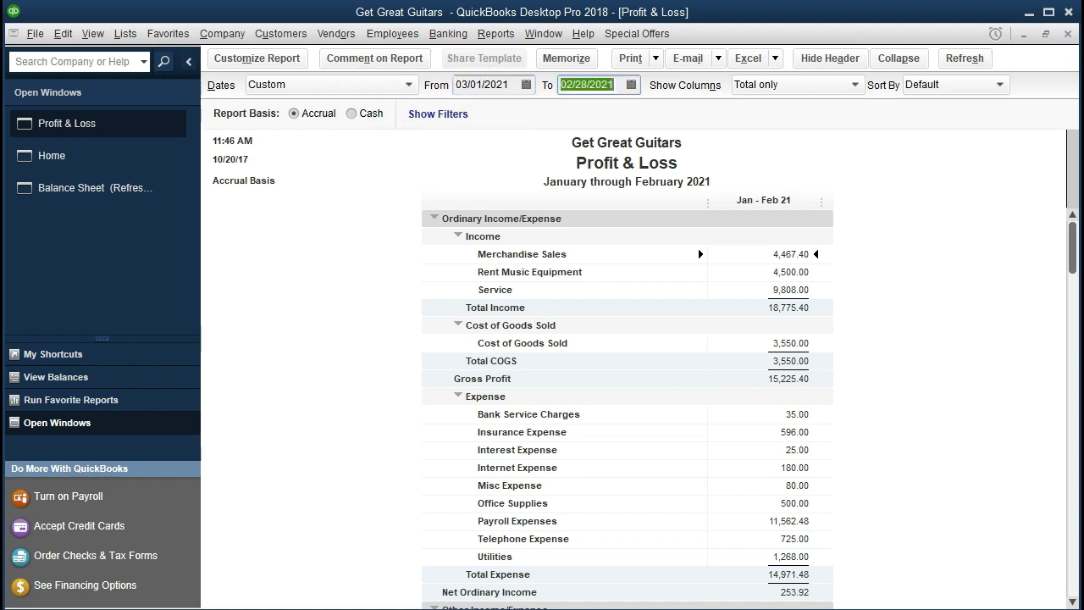
pyautogui.write('03')
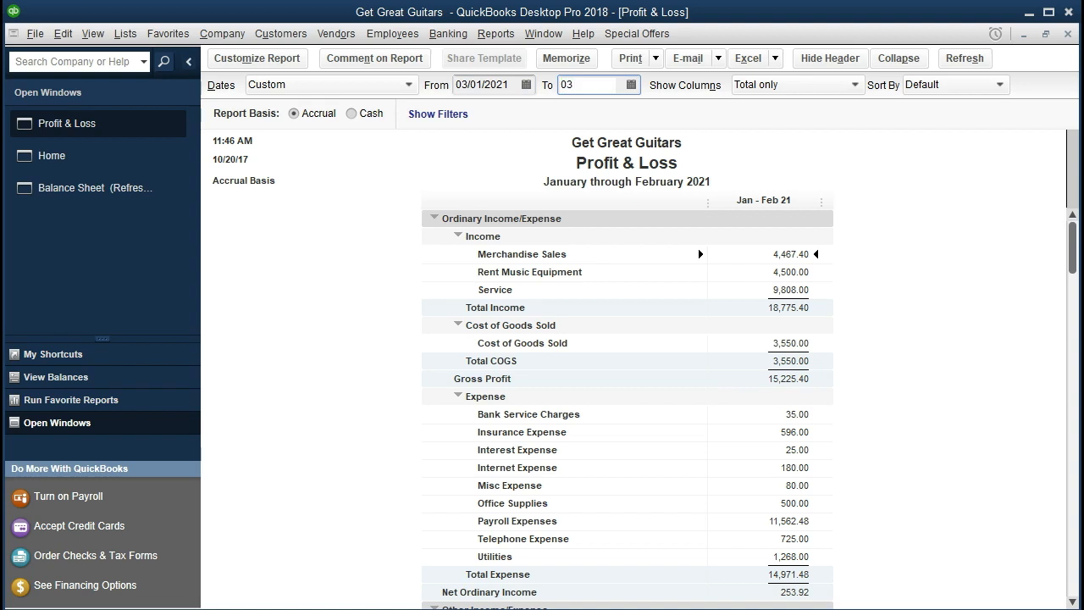
pyautogui.write('31')
pyautogui.press('Tab')
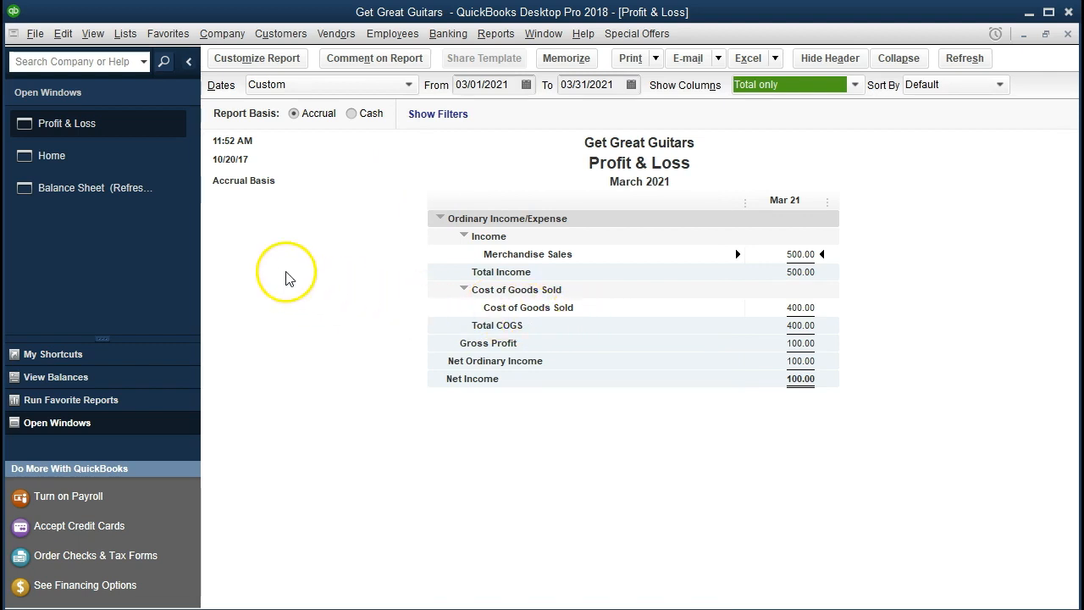
# Customize the Balance Sheet report to cover the date range 03/01/2021 to 03/31/2021
pyautogui.click(89, 192)
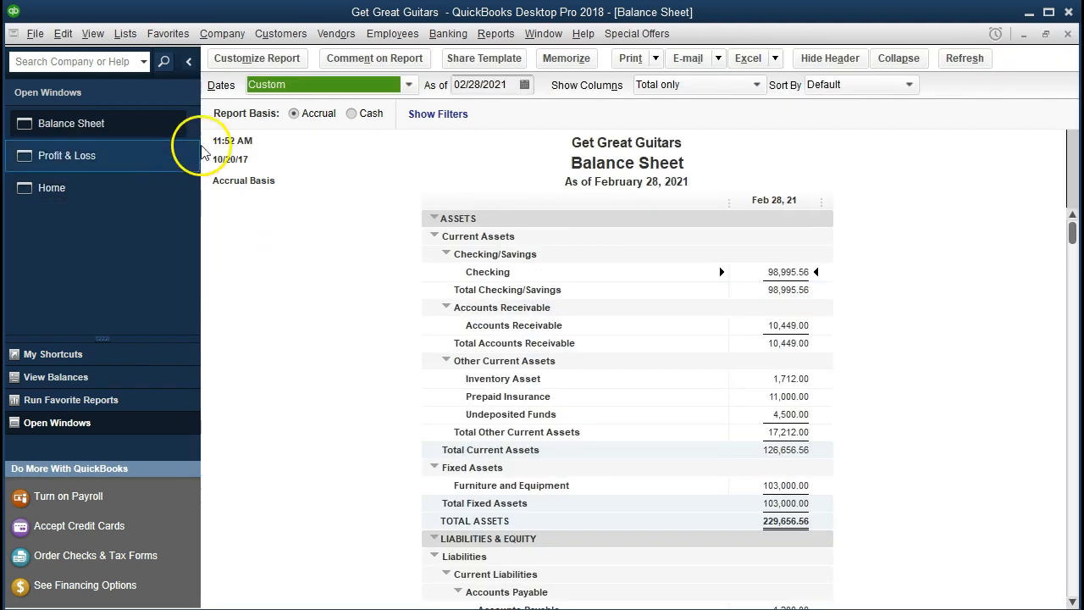
pyautogui.click(265, 64)
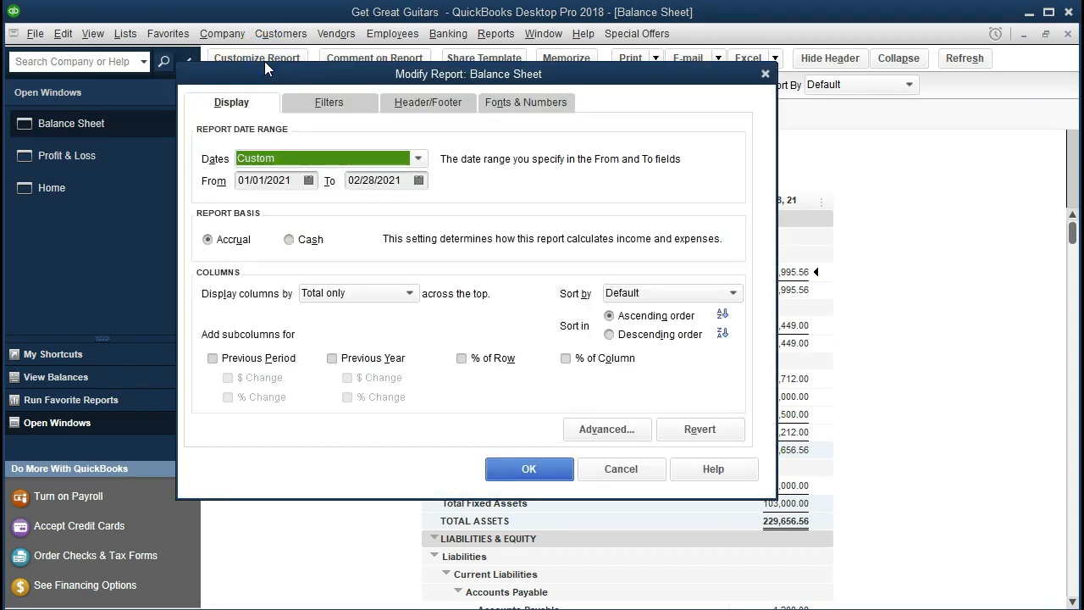
pyautogui.press('Tab')
pyautogui.write('03/01/2021')
pyautogui.press('Tab')
pyautogui.write('03/31/2021')
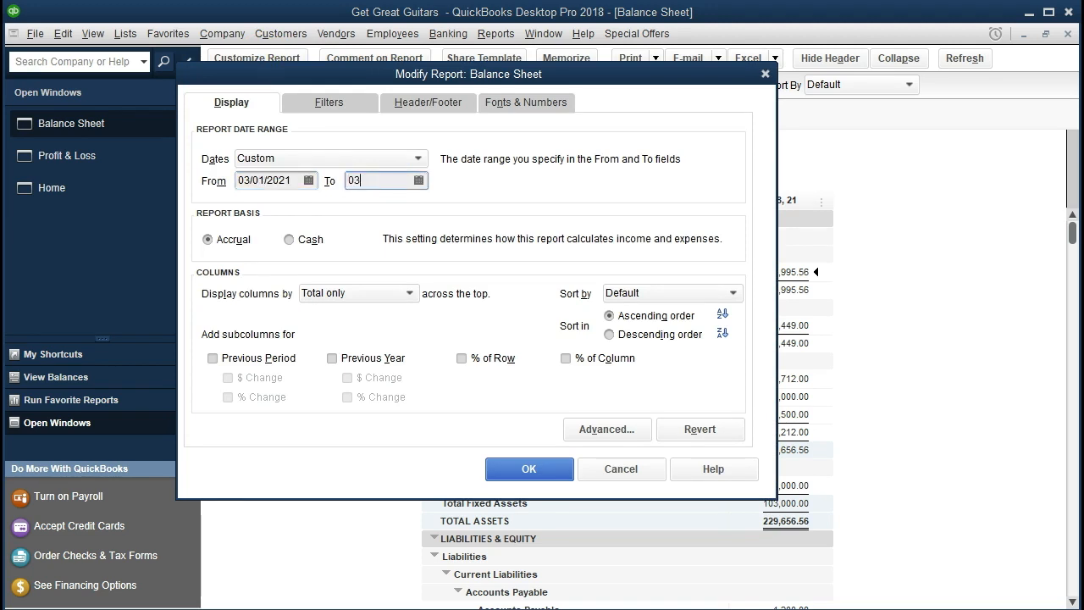
pyautogui.press('Tab')
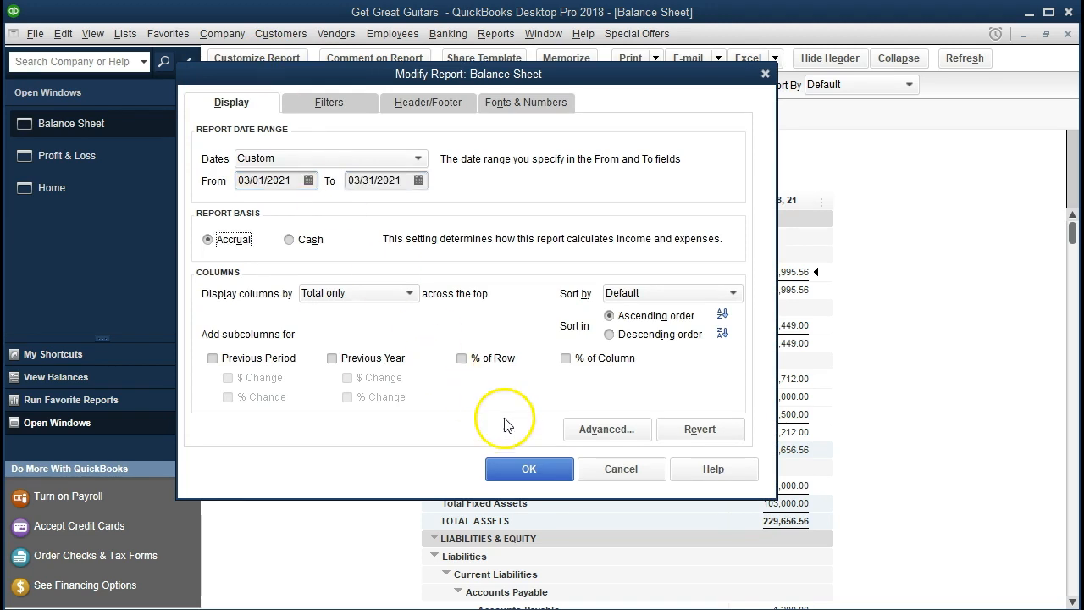
pyautogui.click(526, 473)
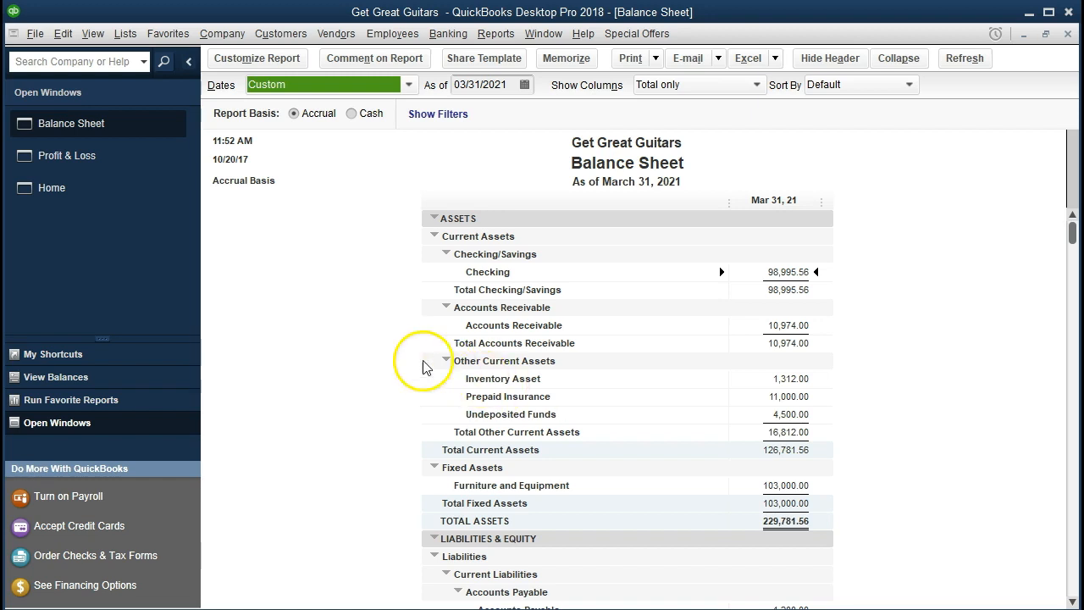
# Trace the Merchandise Sales amount on the Profit & Loss report to its source invoice, and return to the report
pyautogui.click(151, 170)
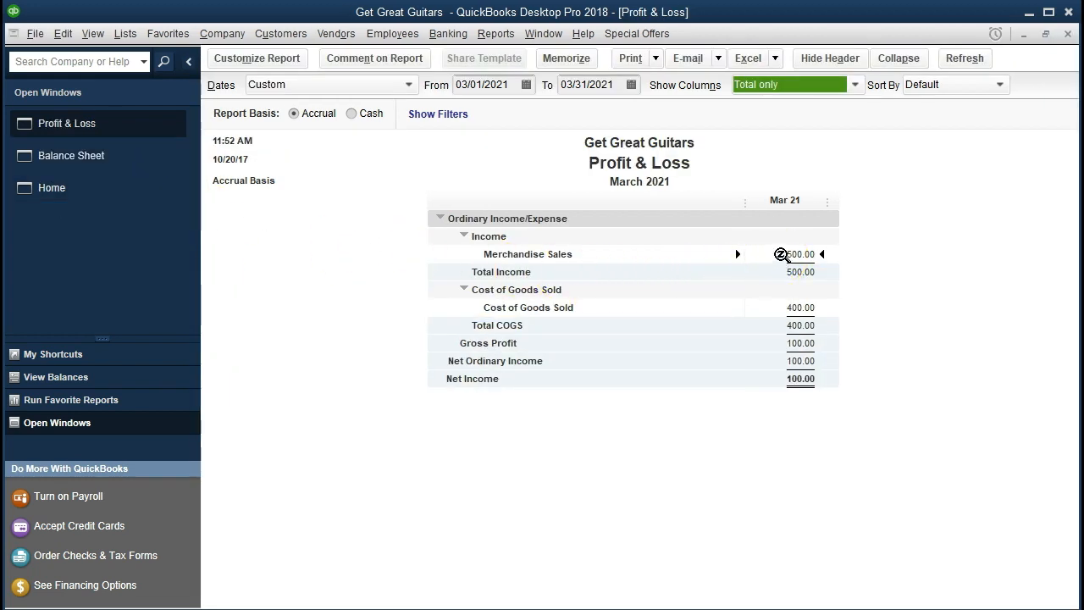
pyautogui.doubleClick(777, 256)
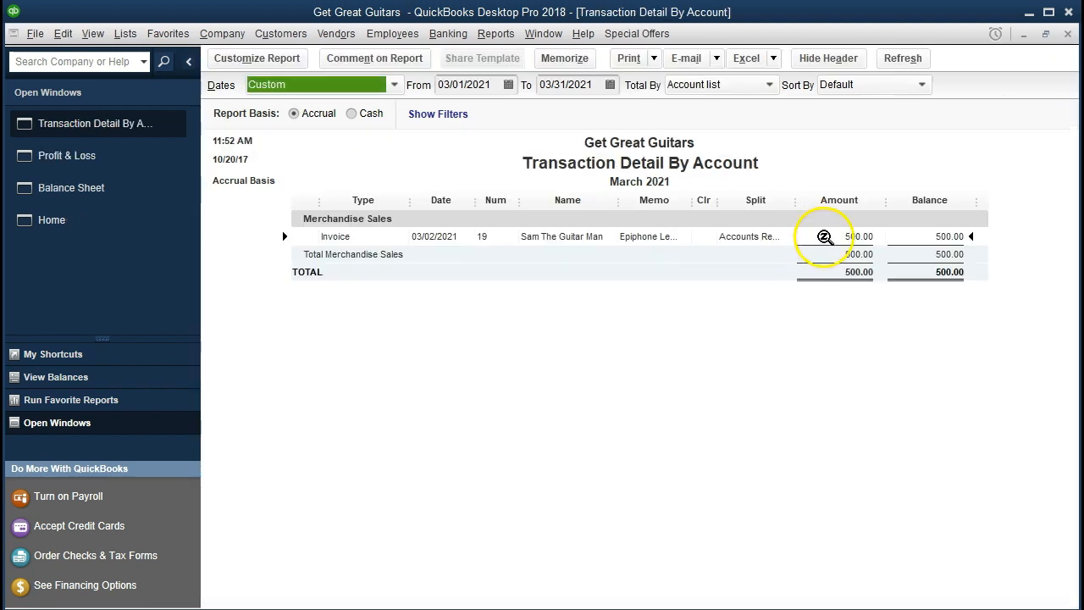
pyautogui.doubleClick(823, 237)
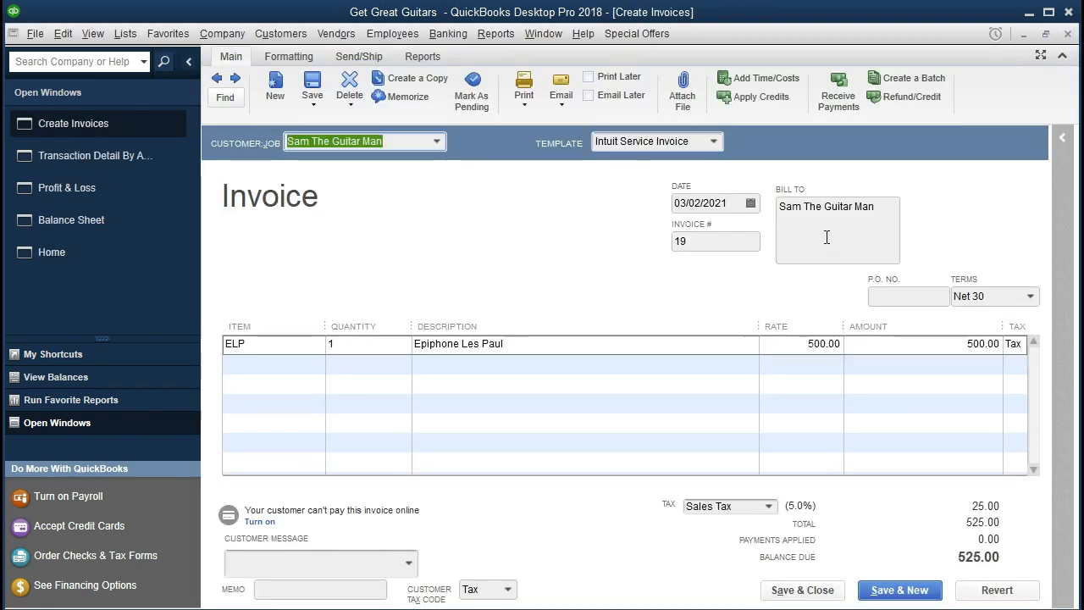
pyautogui.click(1067, 34)
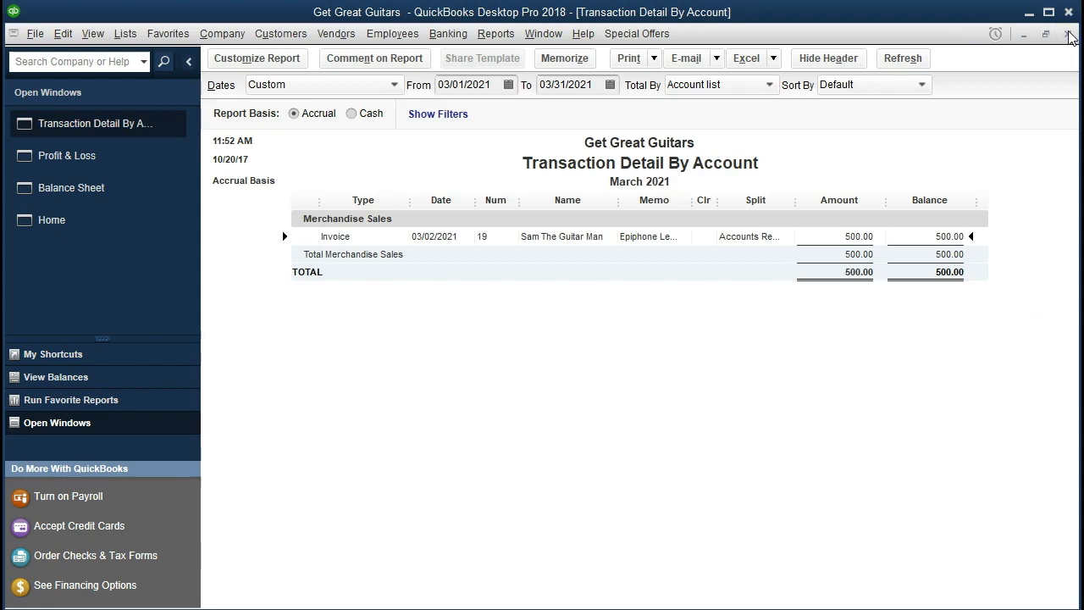
pyautogui.click(1068, 34)
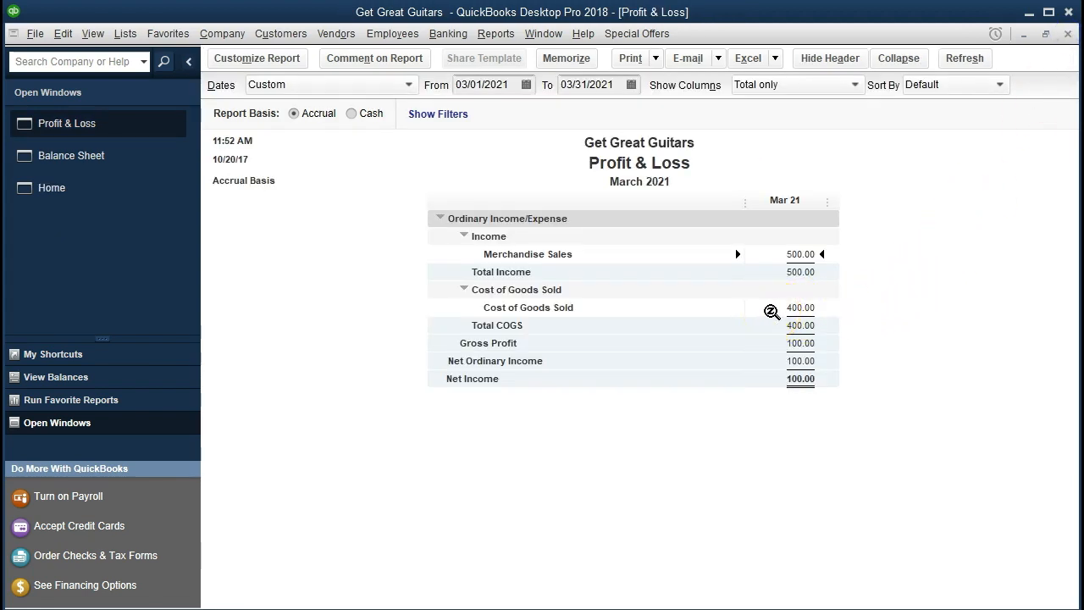
# Trace the Cost of Goods Sold amount through its transaction detail to the source invoice, and return to the Profit & Loss report
pyautogui.doubleClick(771, 311)
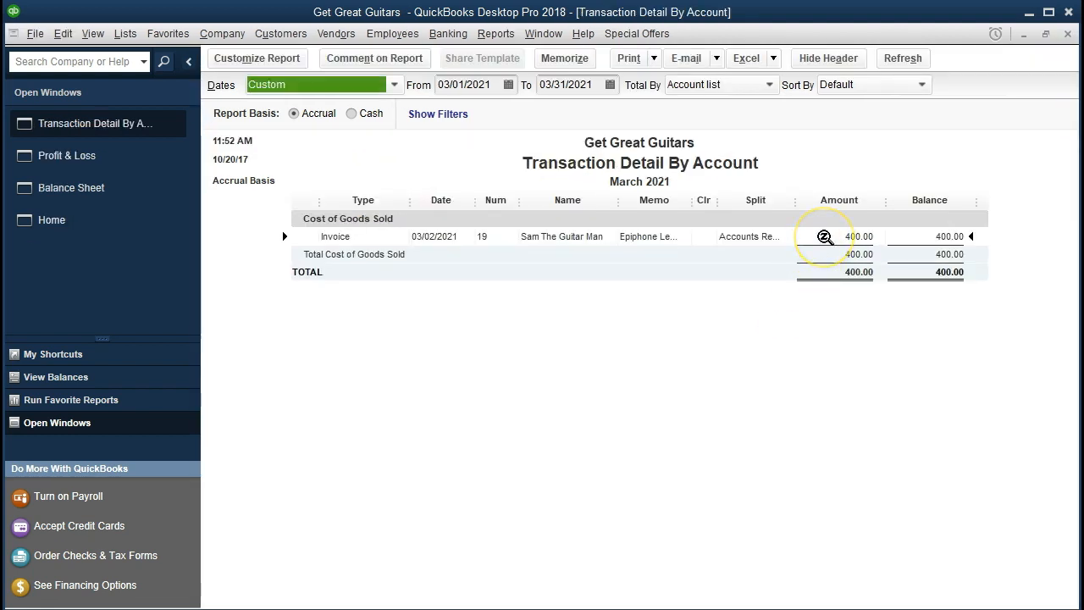
pyautogui.doubleClick(824, 236)
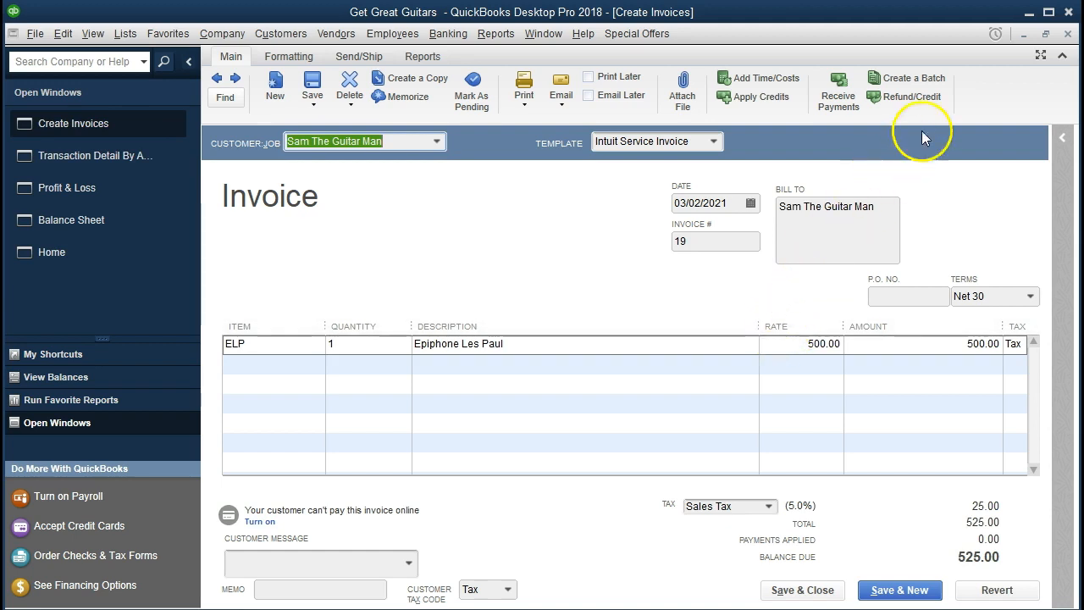
pyautogui.click(1067, 34)
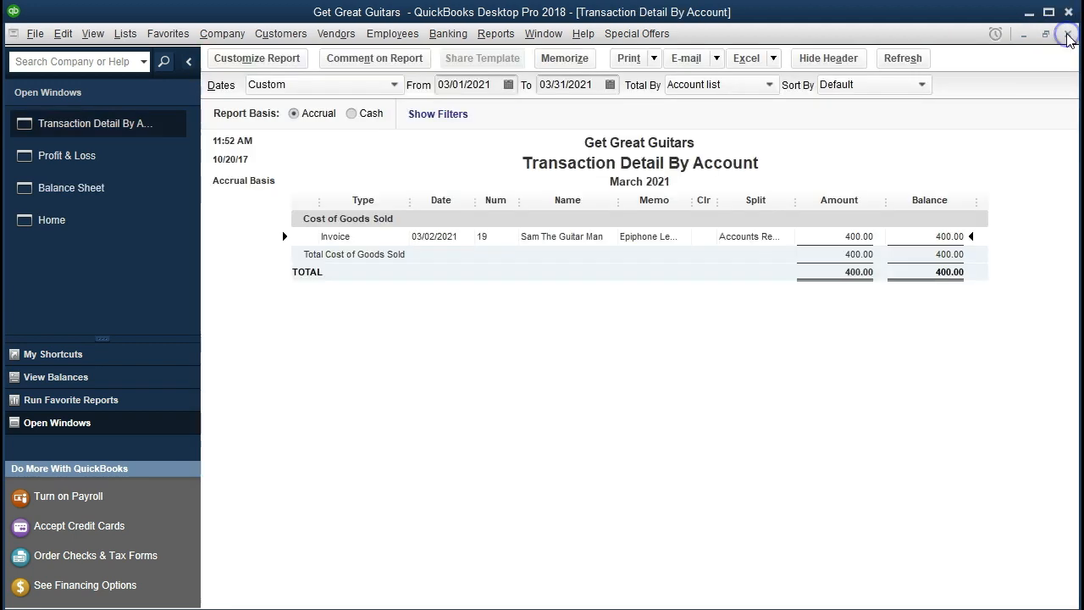
pyautogui.click(1067, 34)
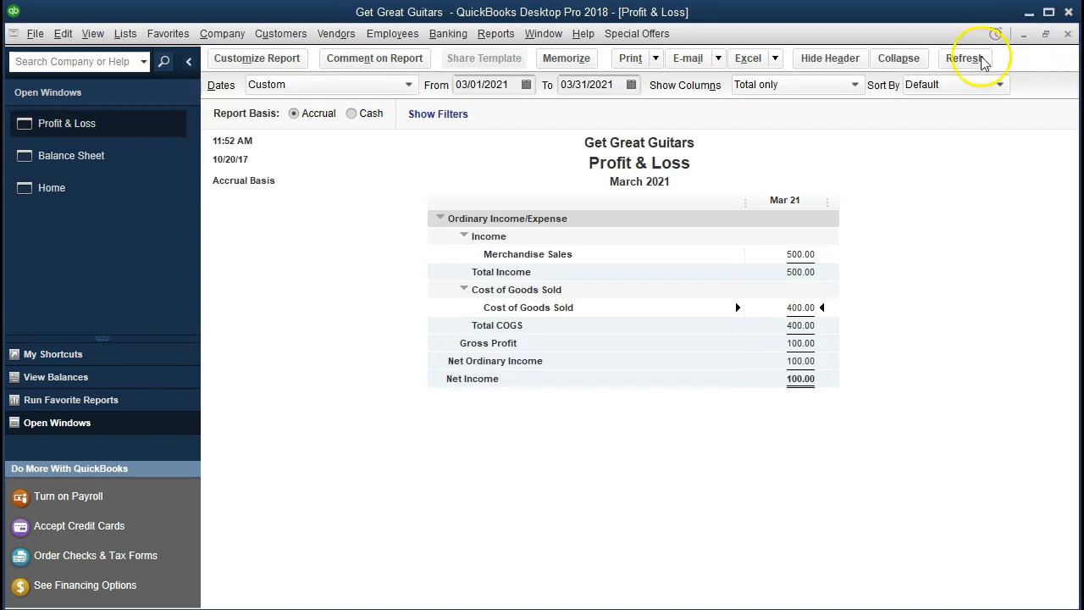
# Trace the Accounts Receivable balance on the Balance Sheet to its March invoice, and return to the report
pyautogui.click(131, 161)
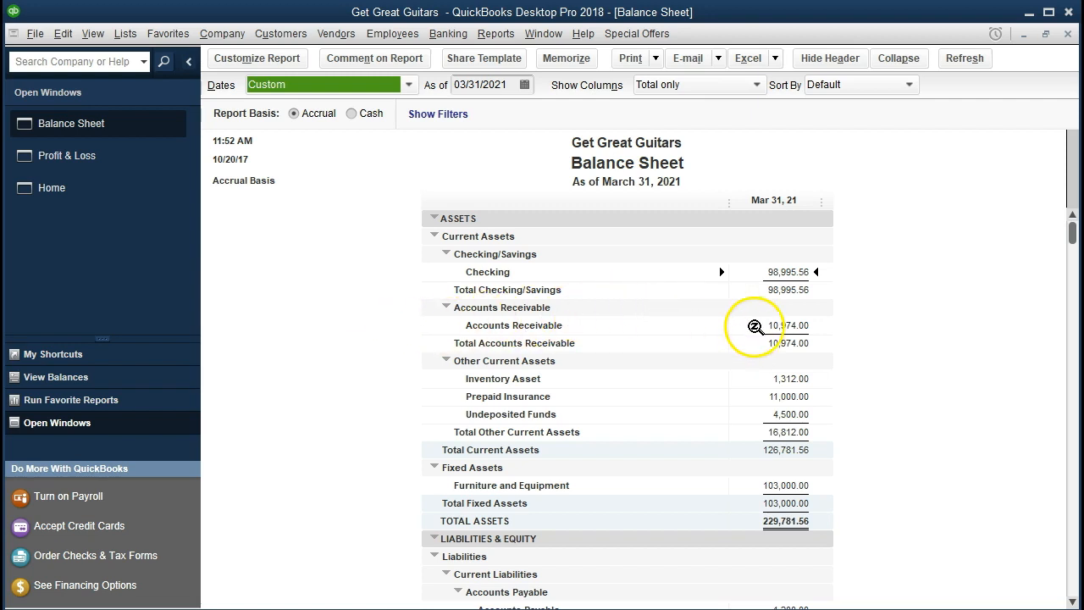
pyautogui.doubleClick(750, 325)
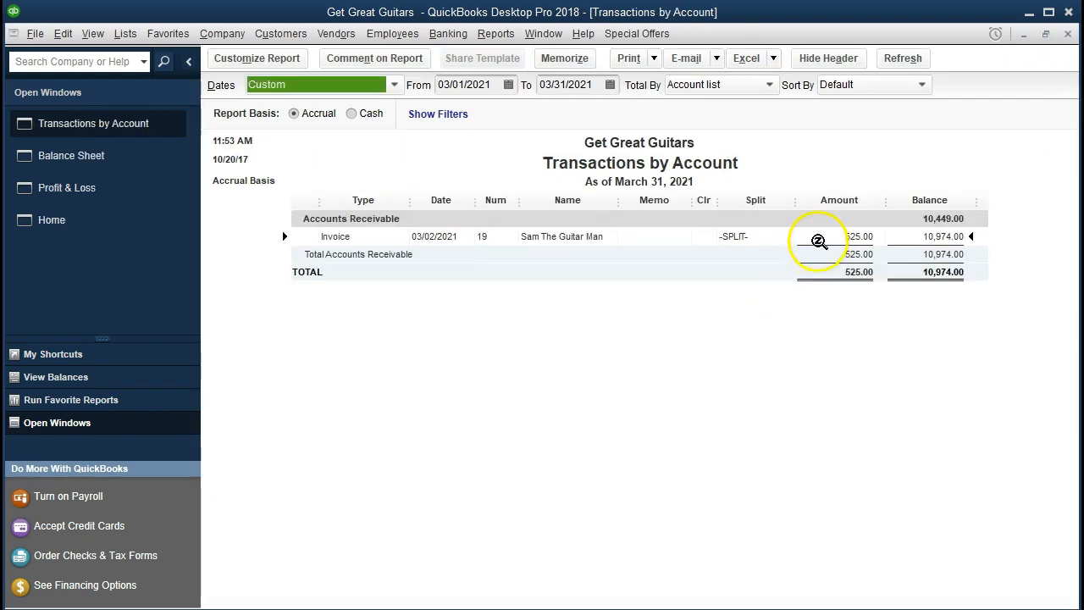
pyautogui.doubleClick(752, 235)
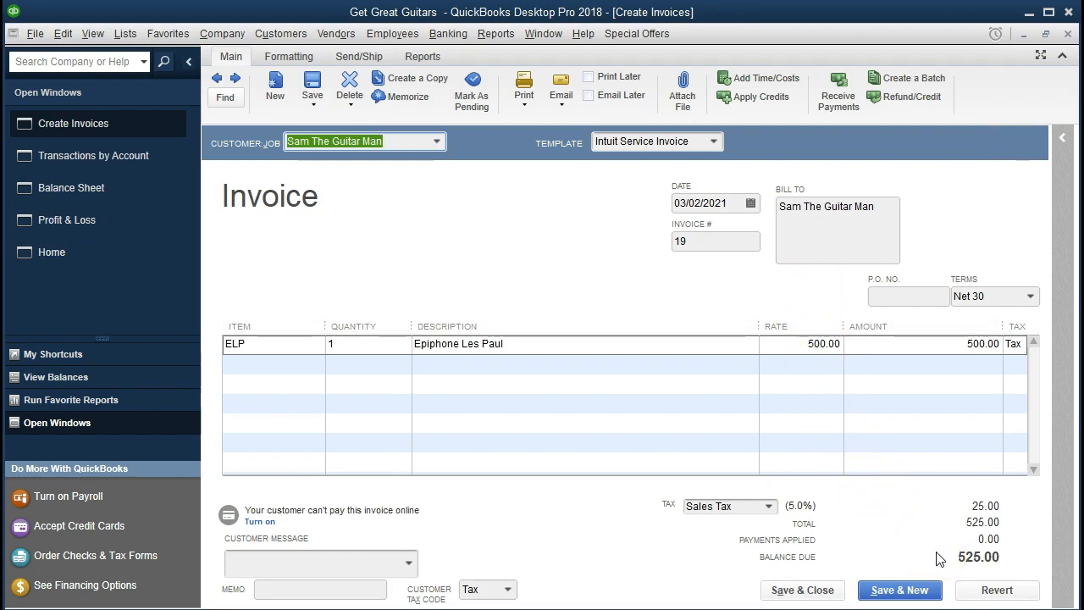
pyautogui.click(1067, 34)
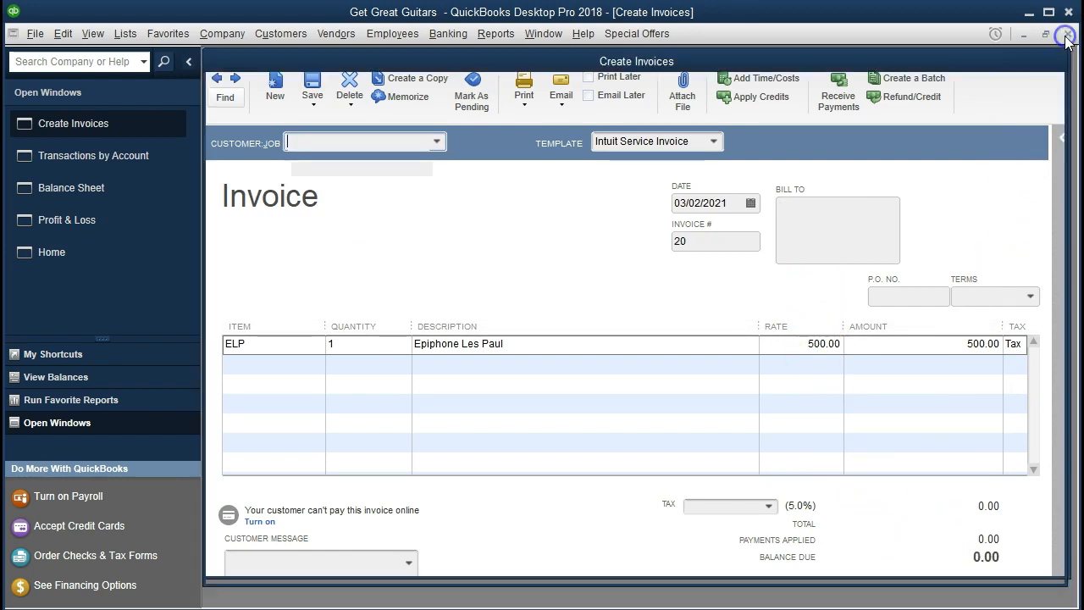
pyautogui.click(1067, 34)
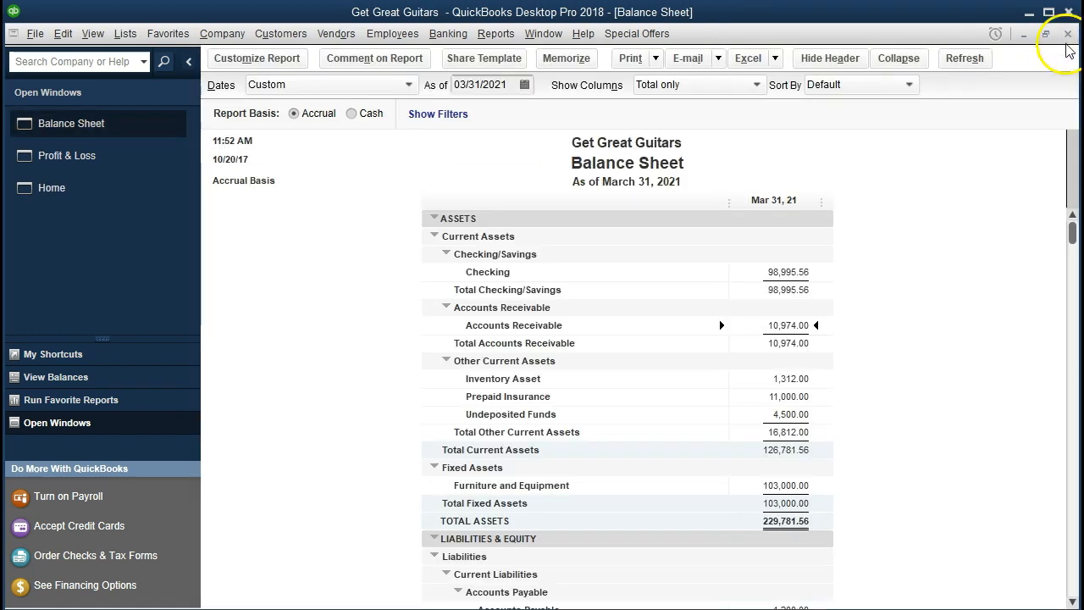
# Trace the Sales Tax Payable balance under Other Current Liabilities to its March invoice, and return to the Balance Sheet
pyautogui.scroll(-3, 971, 337)
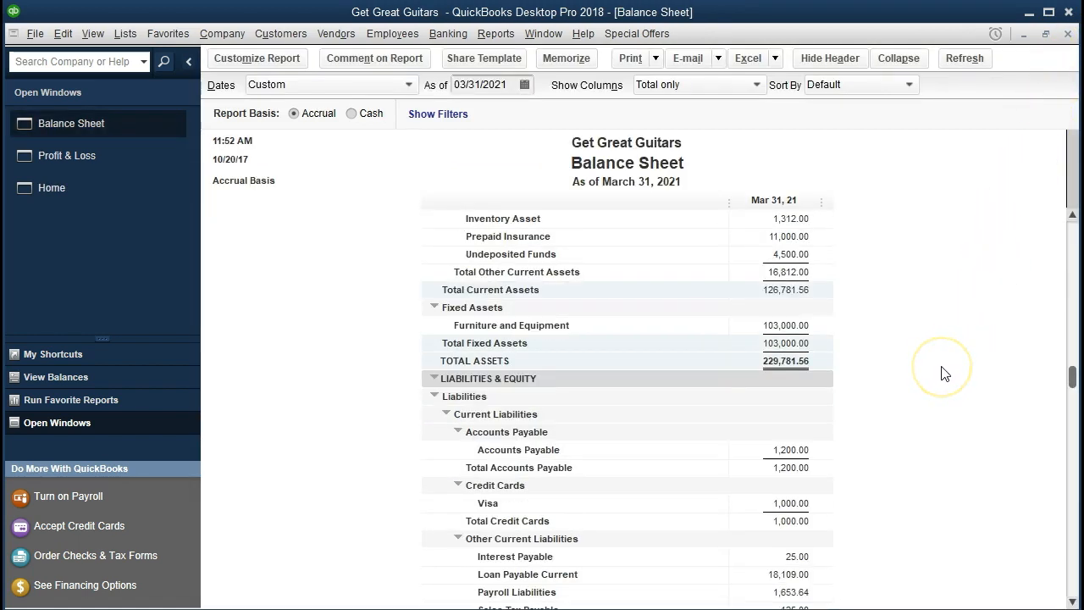
pyautogui.scroll(-1, 634, 496)
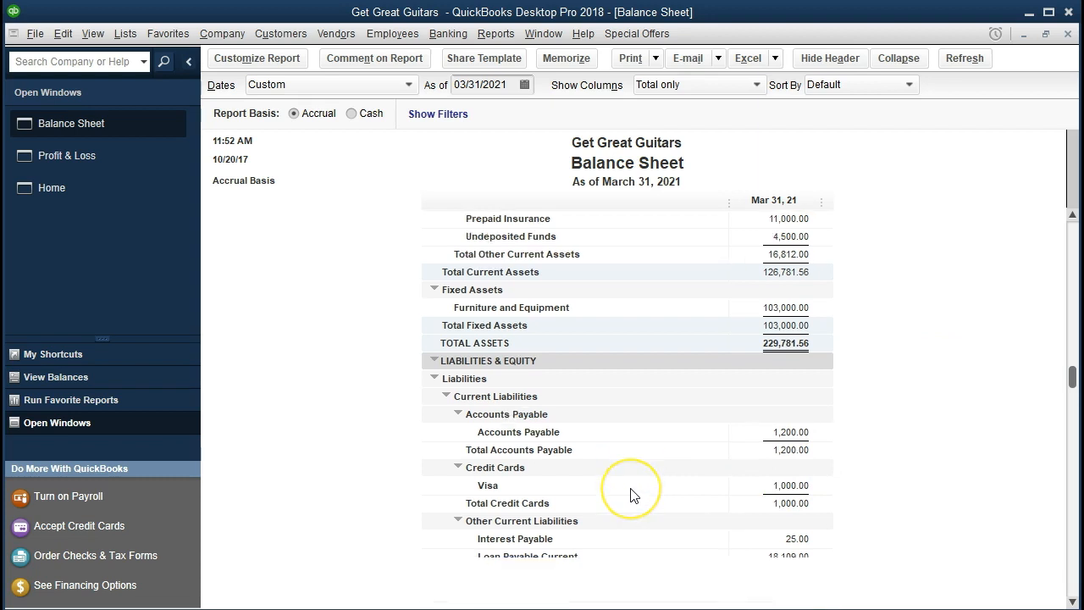
pyautogui.scroll(-1, 631, 490)
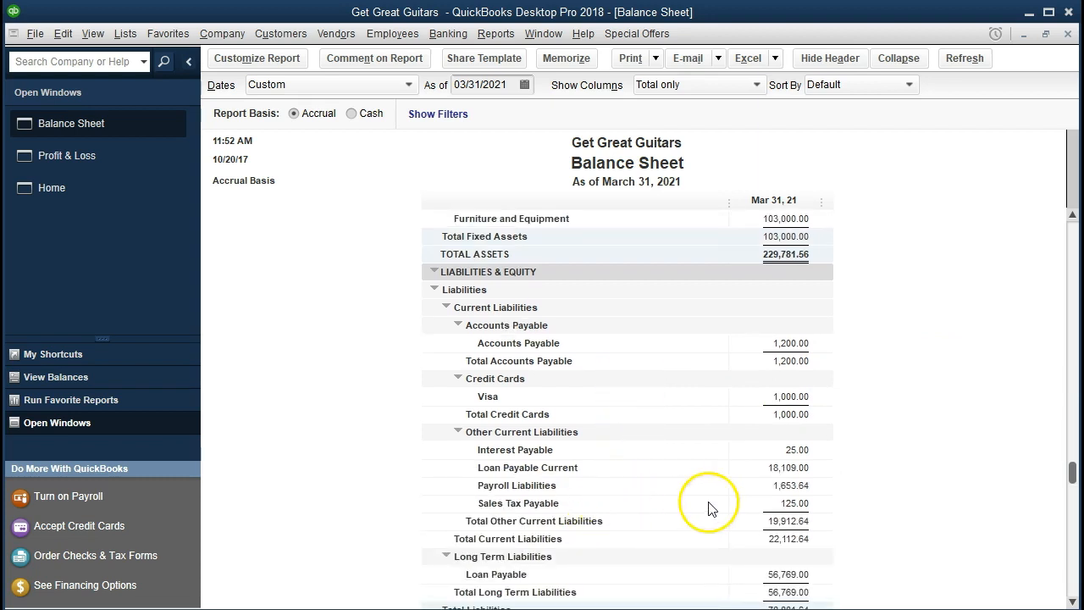
pyautogui.doubleClick(761, 506)
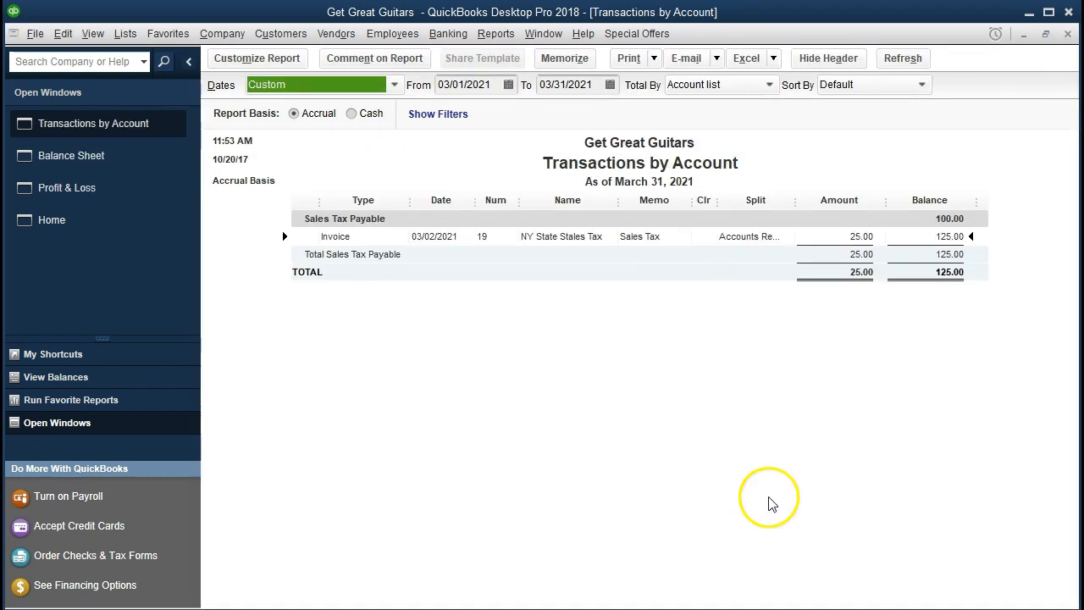
pyautogui.doubleClick(817, 240)
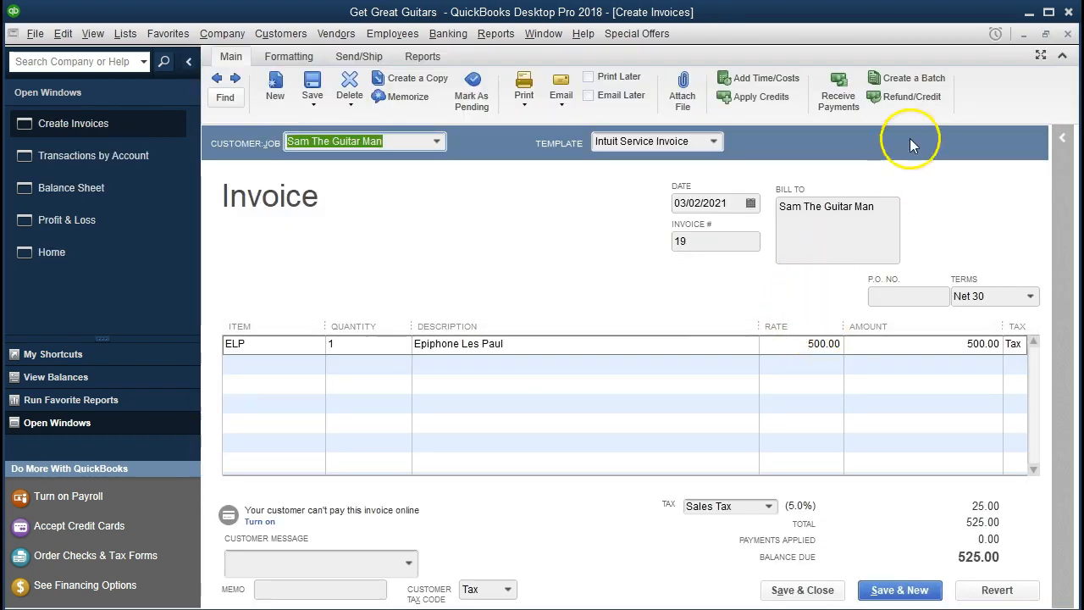
pyautogui.click(1067, 34)
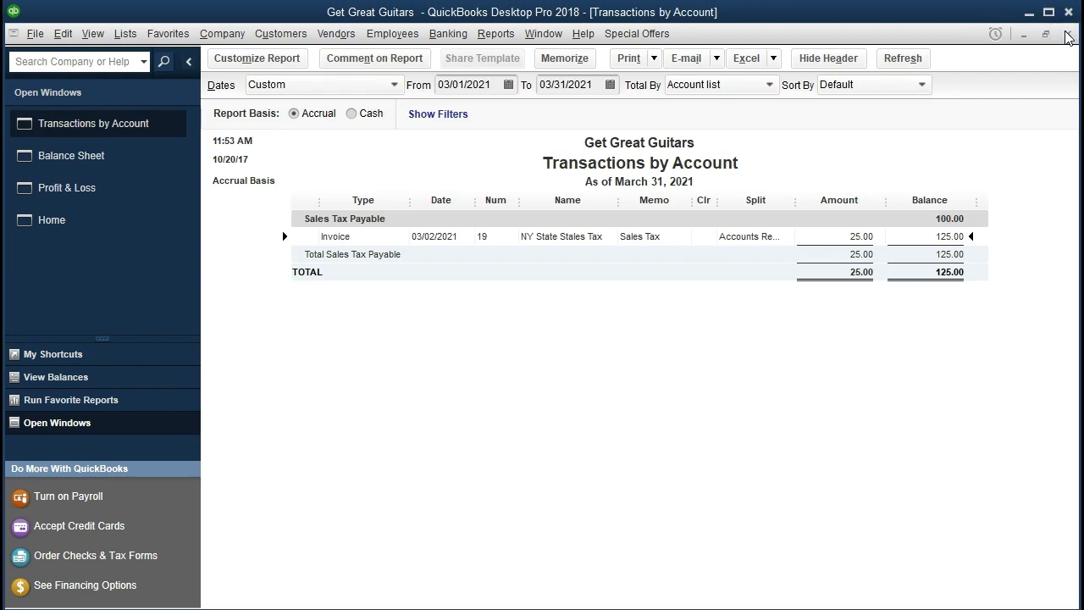
pyautogui.click(1067, 34)
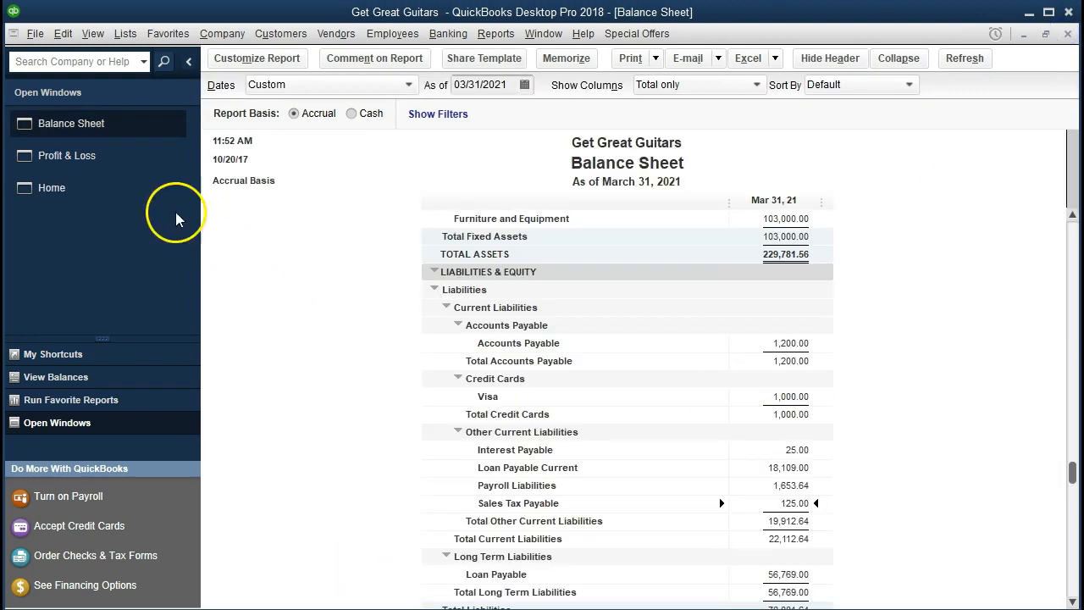
# Review the March transaction detail behind Merchandise Sales on the Profit & Loss report once more, and close the detail
pyautogui.click(117, 166)
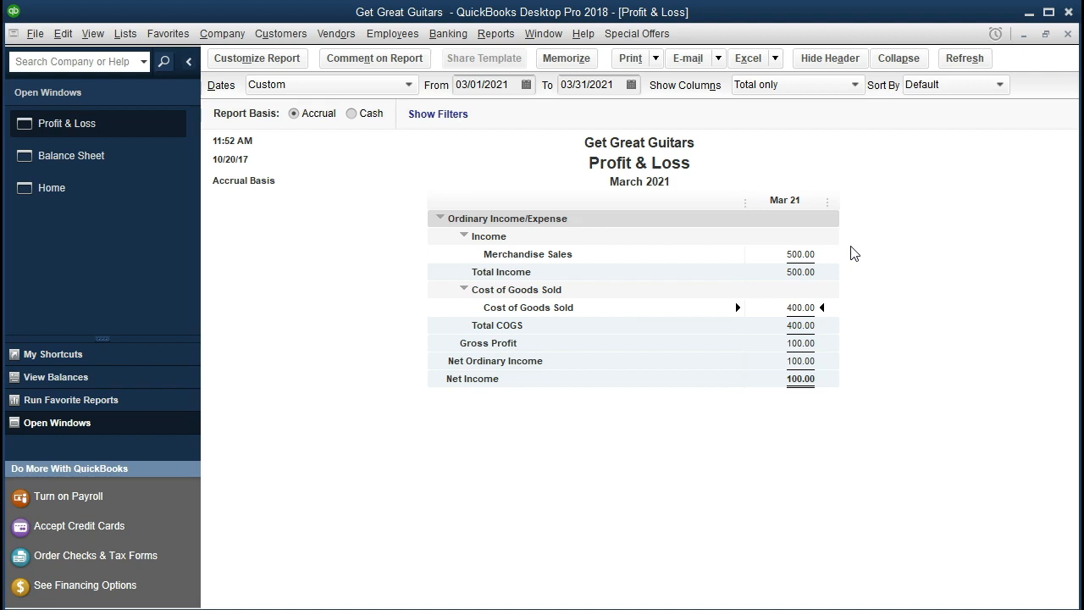
pyautogui.doubleClick(804, 254)
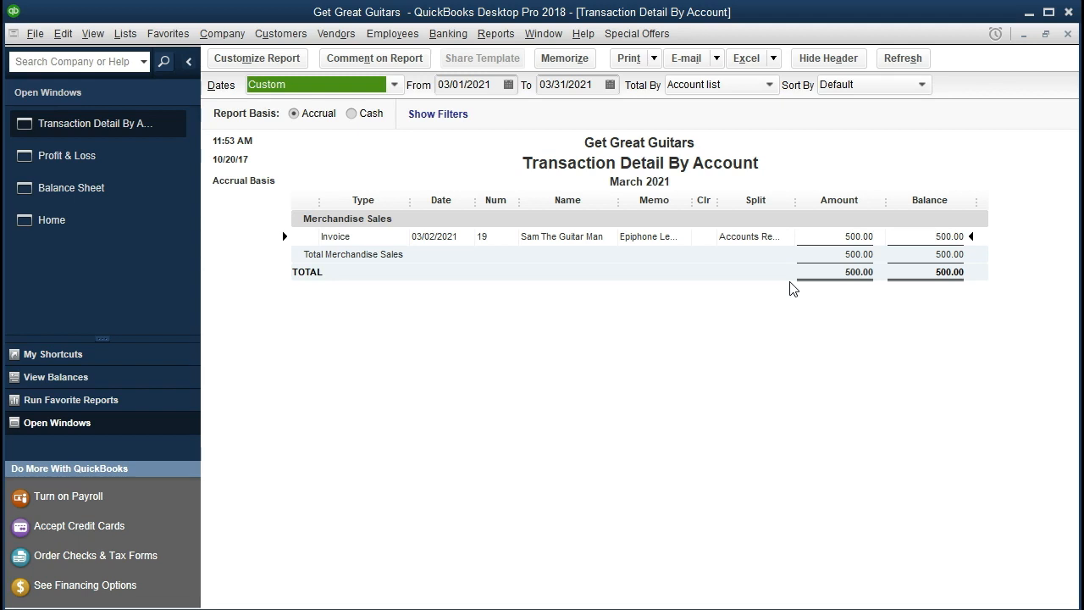
pyautogui.click(1067, 35)
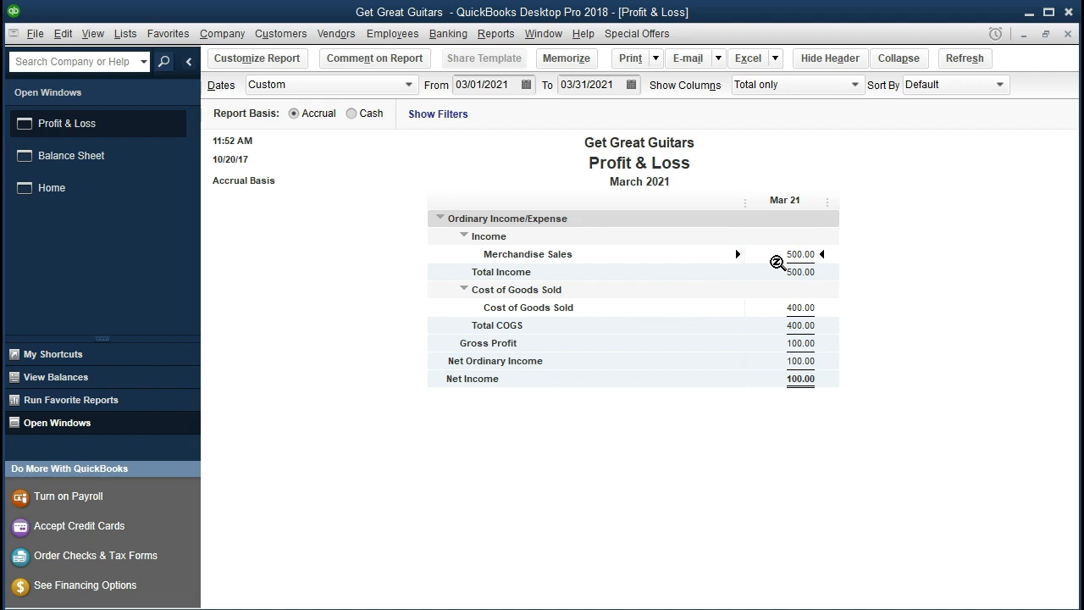
# Trace the Merchandise Sales amount through its transaction detail to the source invoice, and return to the Profit & Loss report
pyautogui.doubleClick(799, 254)
pyautogui.doubleClick(841, 239)
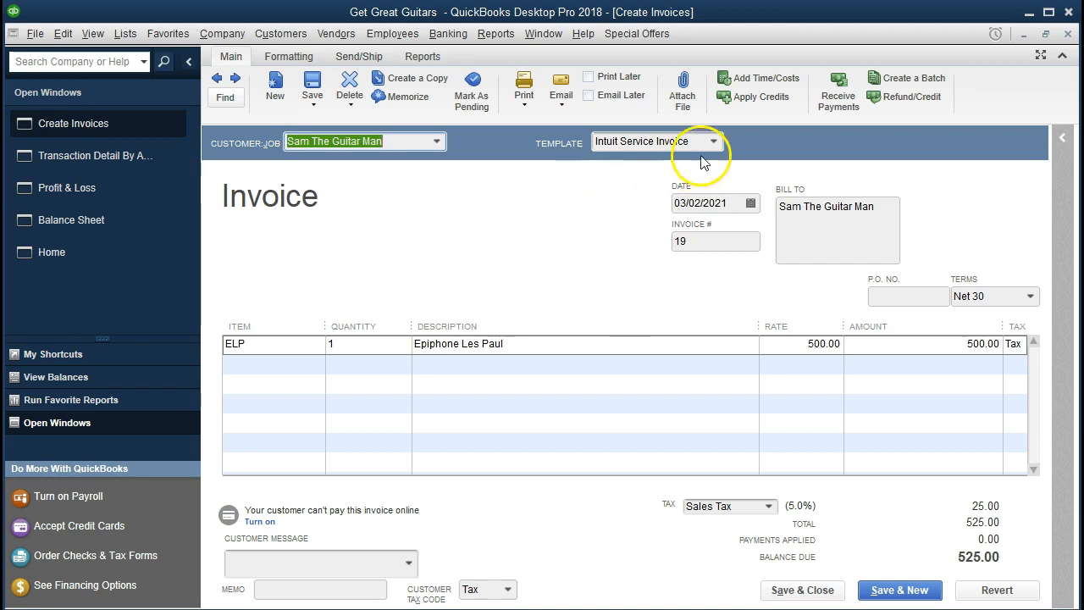
pyautogui.click(1068, 34)
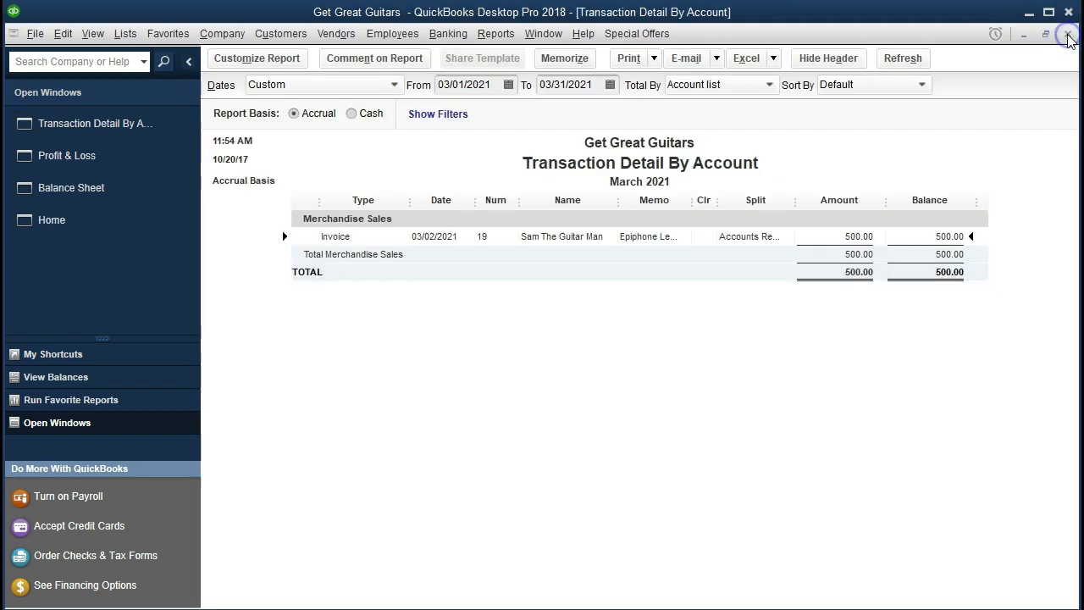
pyautogui.click(1068, 34)
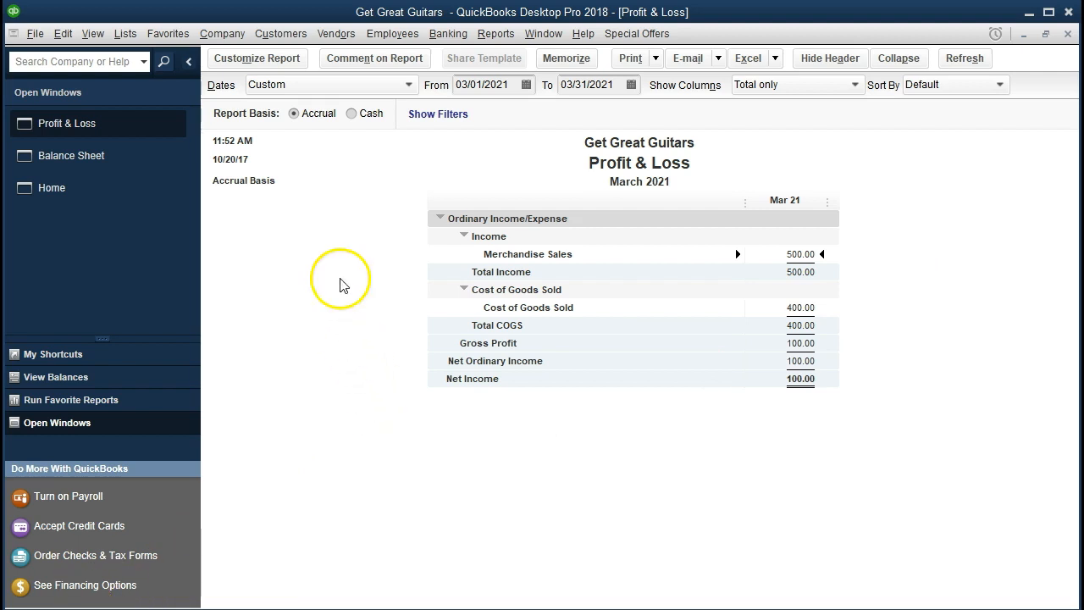
pyautogui.click(223, 34)
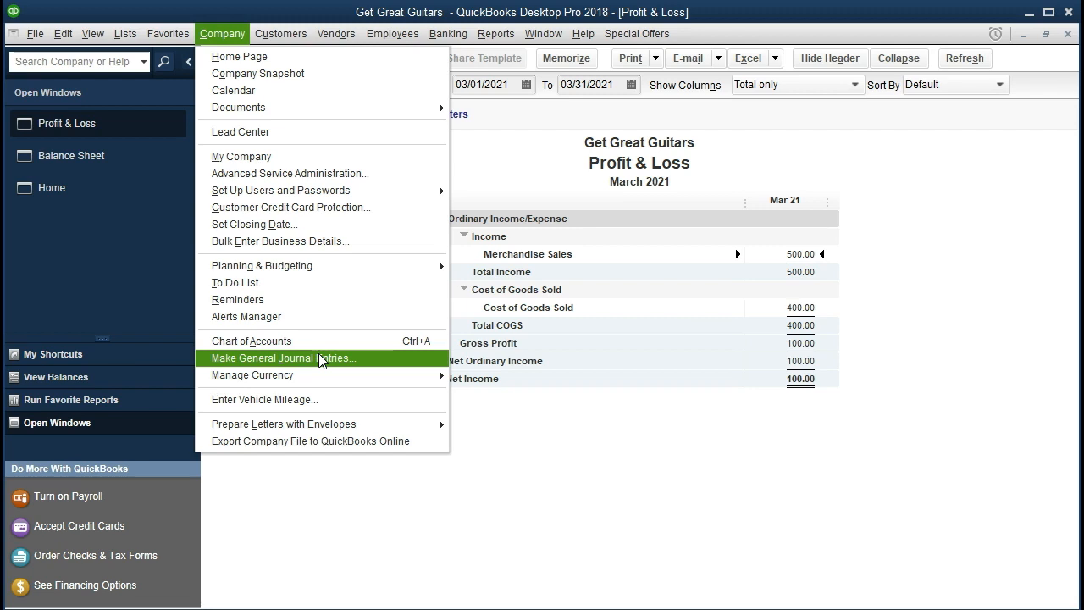
pyautogui.click(512, 428)
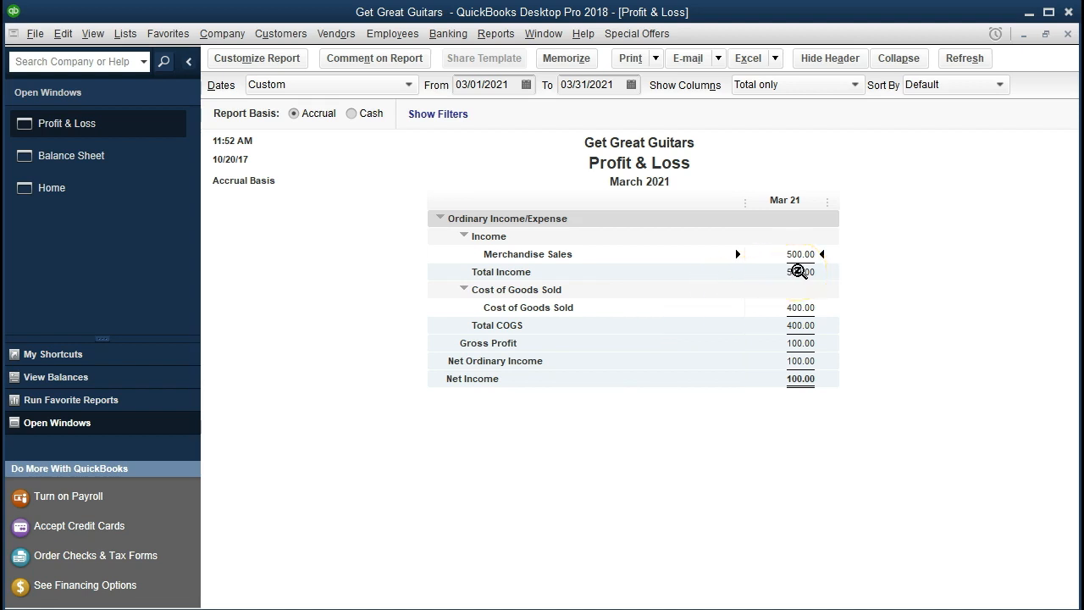
# Switch to the Balance Sheet, review the March transaction detail behind Accounts Receivable, and return to the report
pyautogui.click(138, 165)
pyautogui.scroll(5, 653, 283)
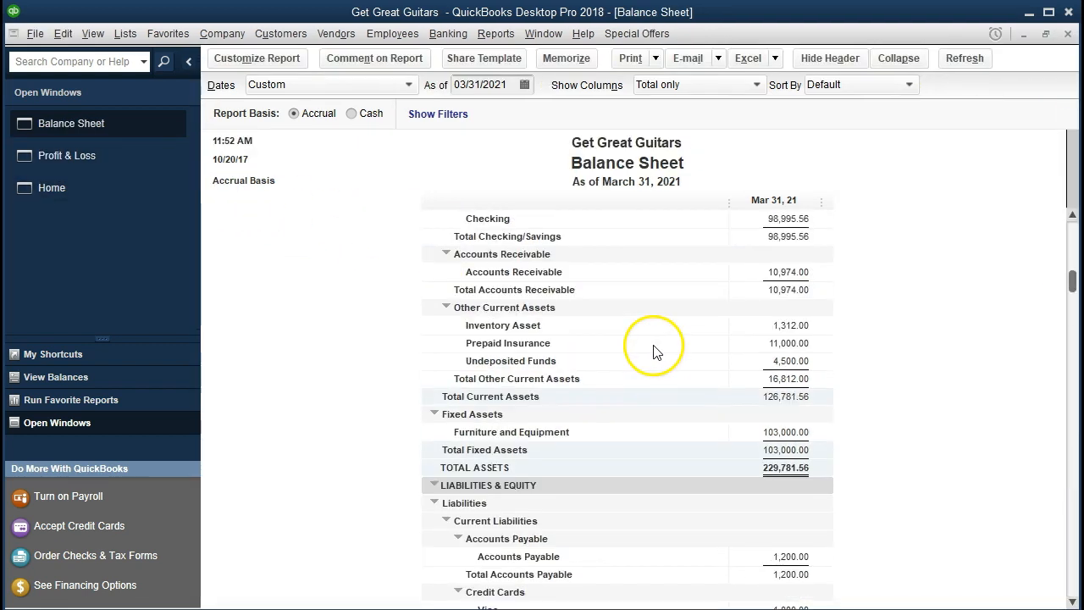
pyautogui.doubleClick(773, 325)
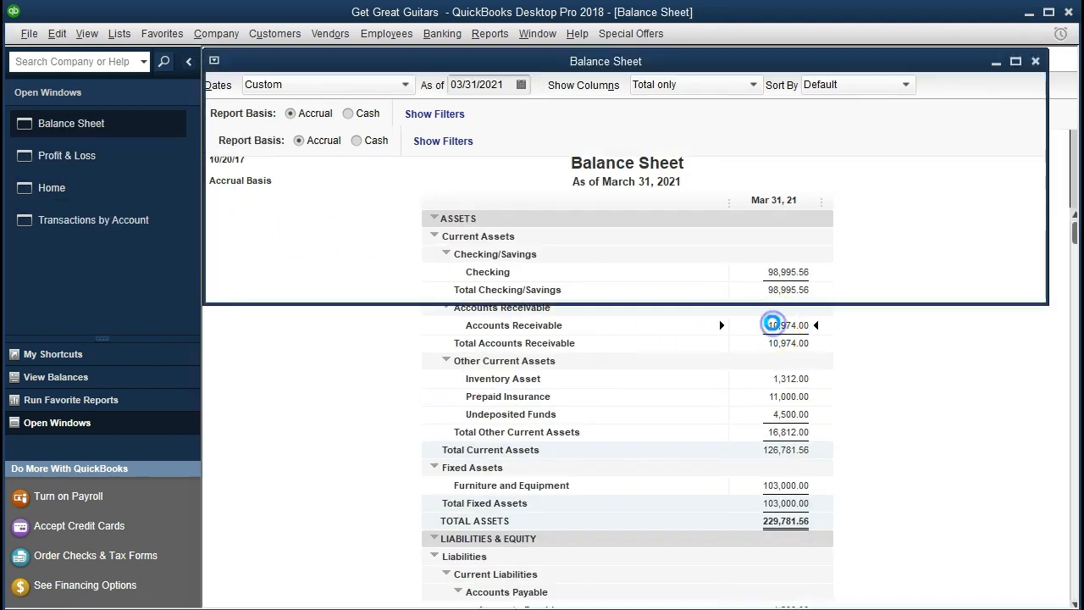
pyautogui.doubleClick(847, 256)
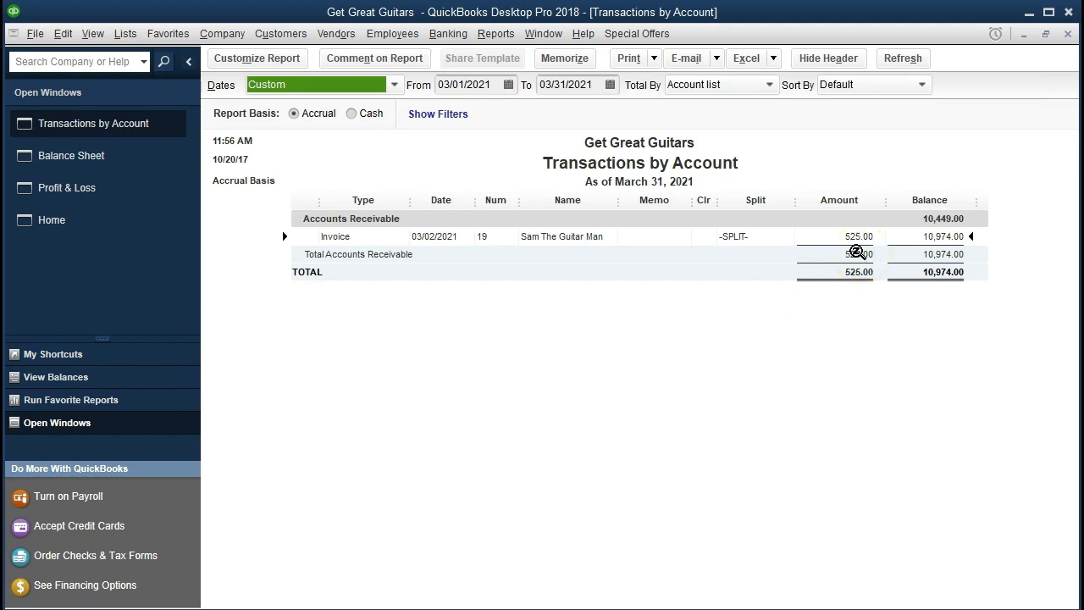
pyautogui.click(1068, 34)
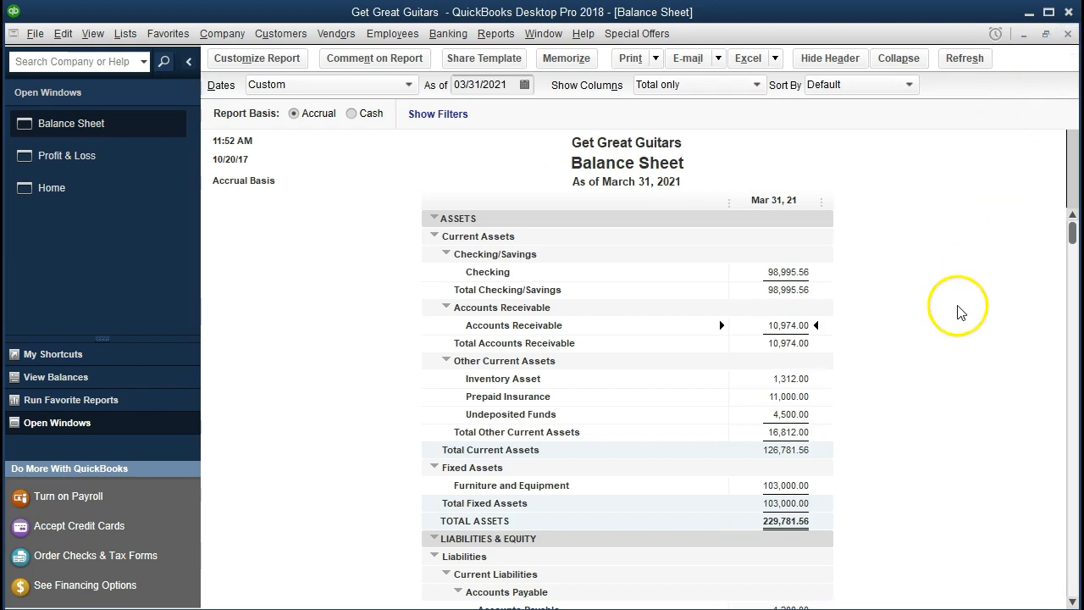
# Examine the Balance Sheet's asset and liability lines that the invoice affects, from Accounts Receivable down to Sales Tax Payable
pyautogui.scroll(-1, 957, 322)
pyautogui.scroll(-4, 957, 322)
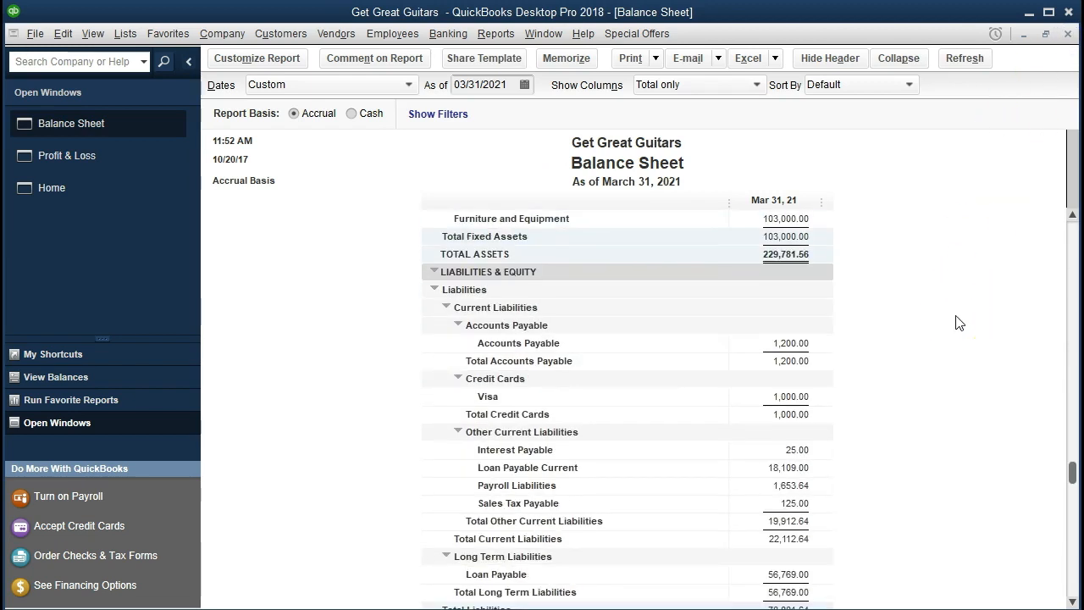
pyautogui.scroll(4, 958, 322)
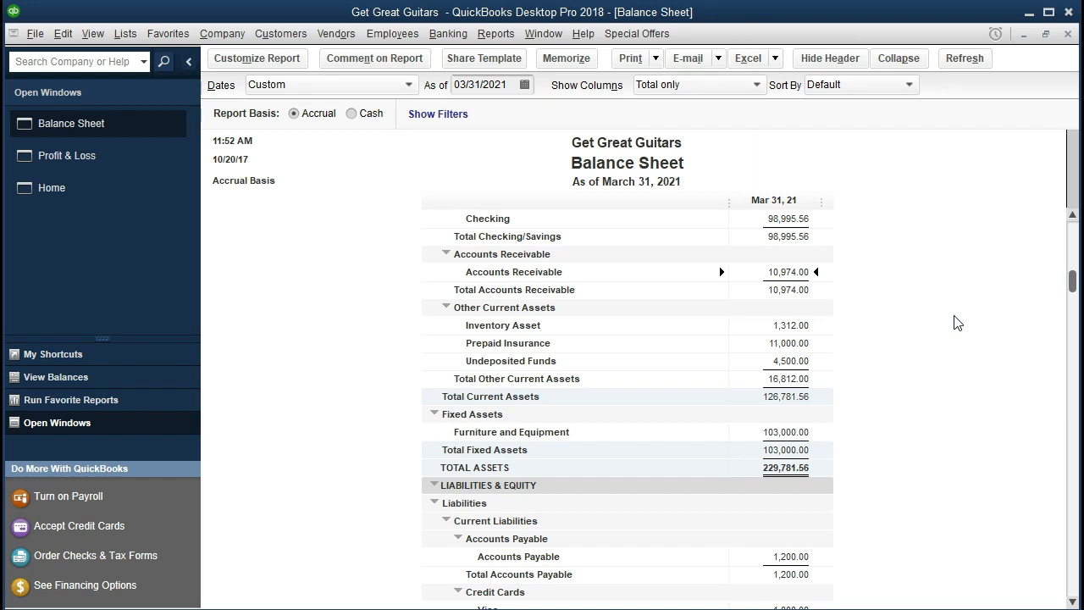
pyautogui.click(836, 313)
pyautogui.scroll(1, 813, 318)
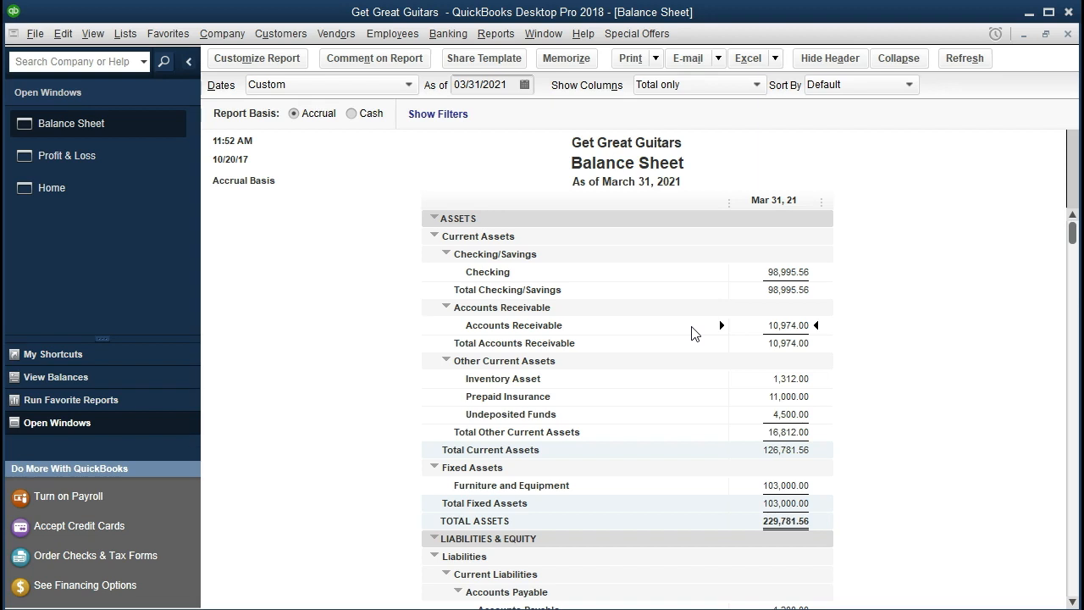
pyautogui.scroll(-3, 691, 326)
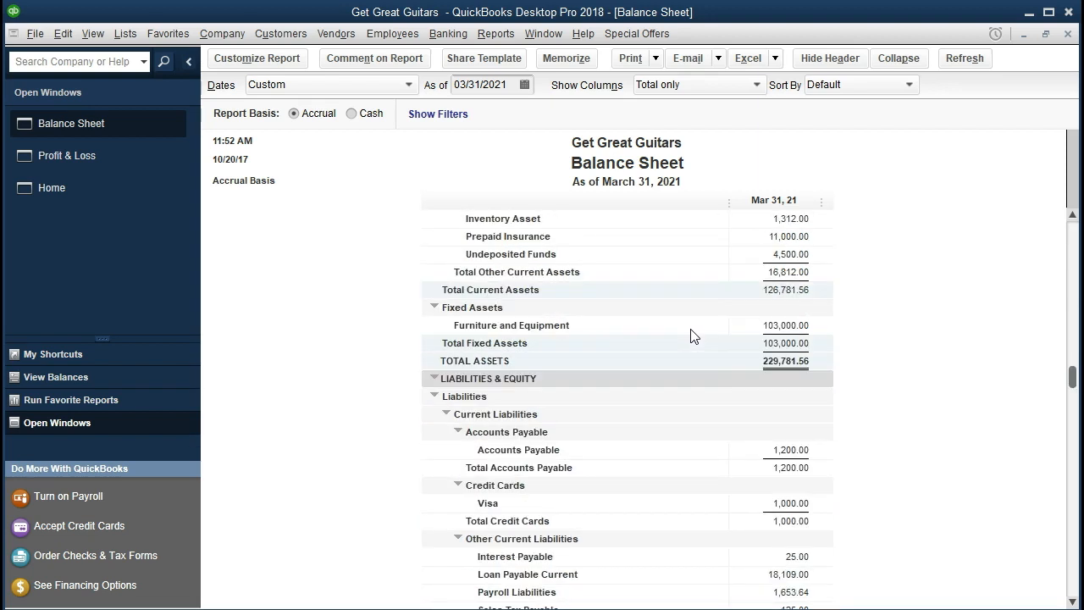
pyautogui.click(777, 450)
pyautogui.scroll(-1, 709, 473)
pyautogui.scroll(-1, 710, 491)
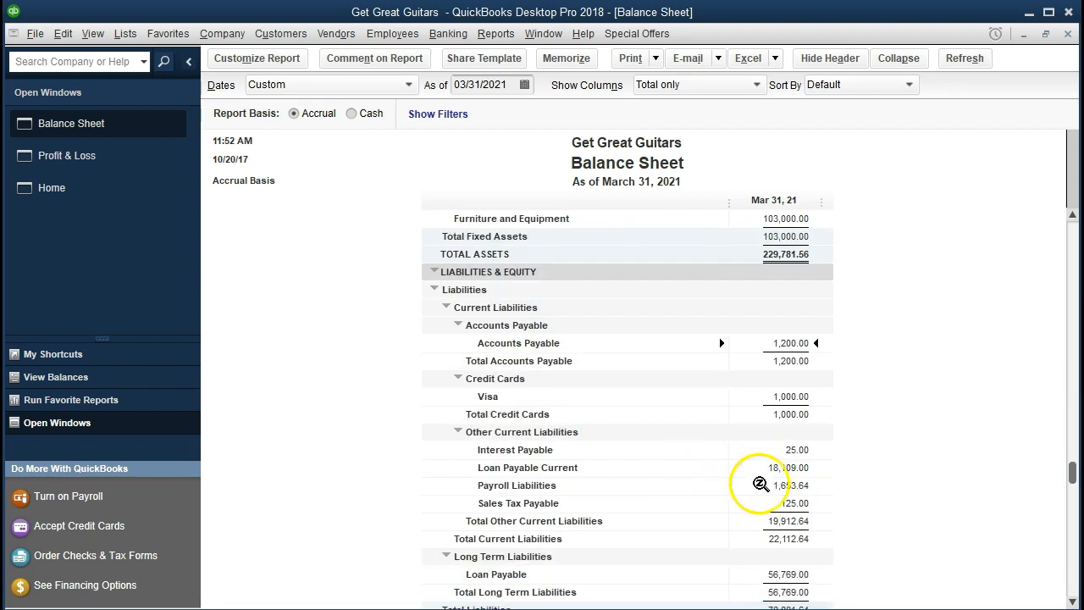
pyautogui.click(760, 483)
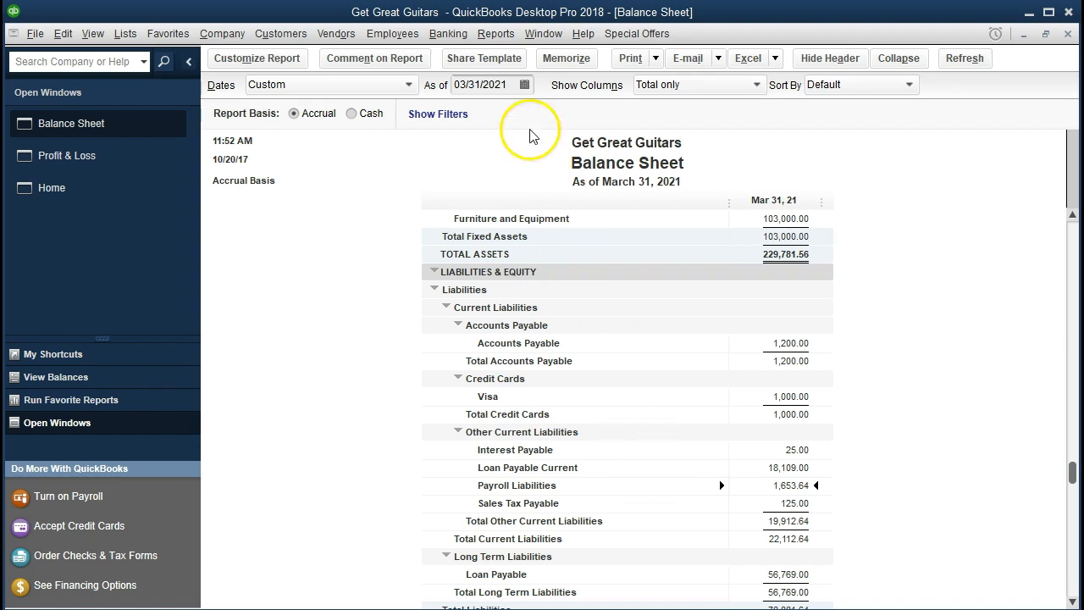
# Open the account register for Sales Tax Payable
pyautogui.click(460, 35)
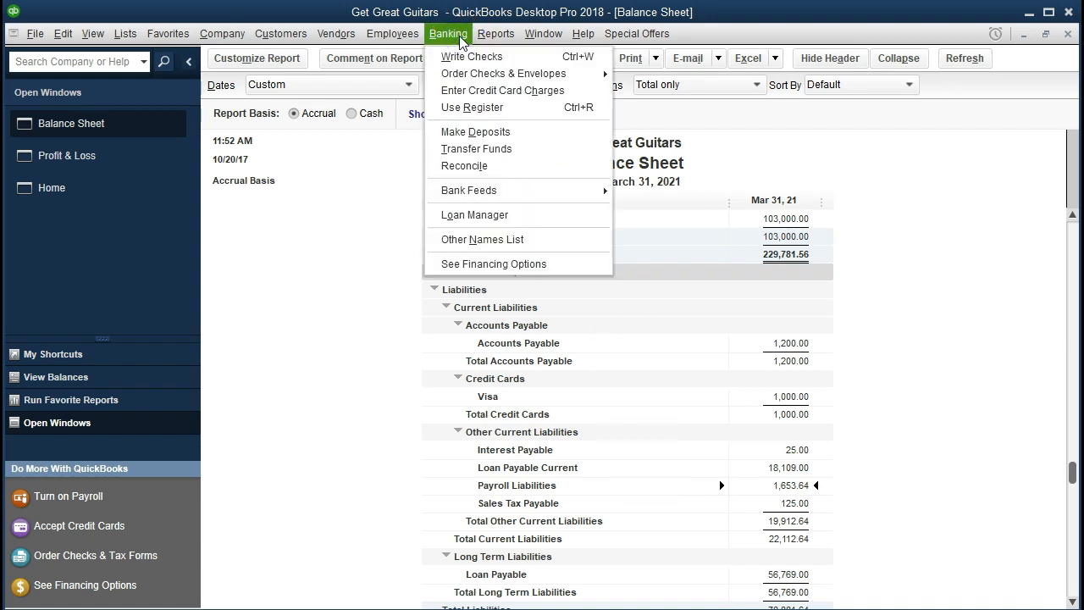
pyautogui.click(517, 107)
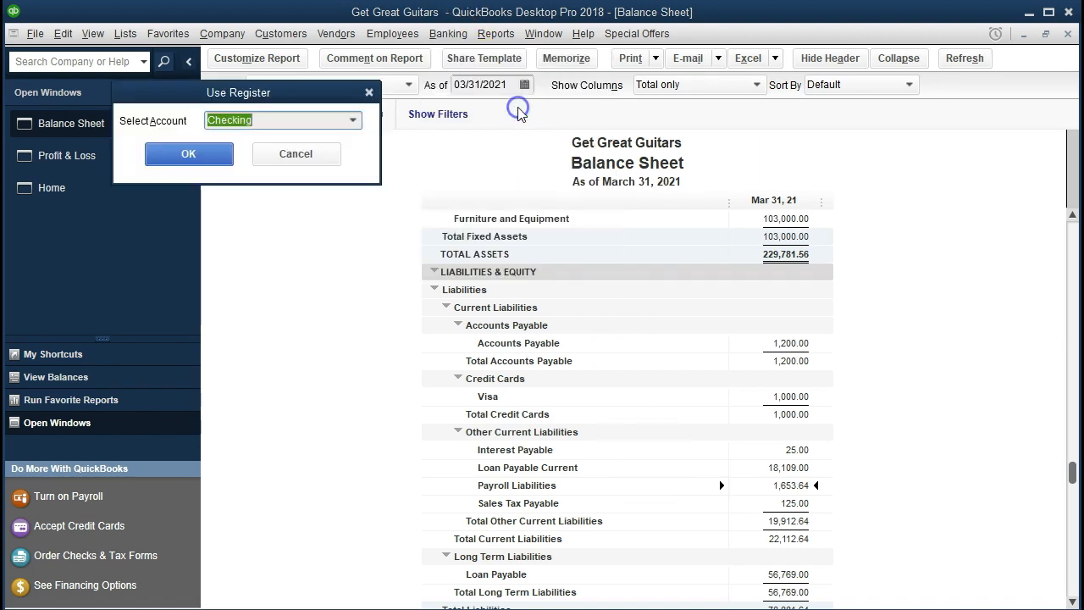
pyautogui.click(353, 120)
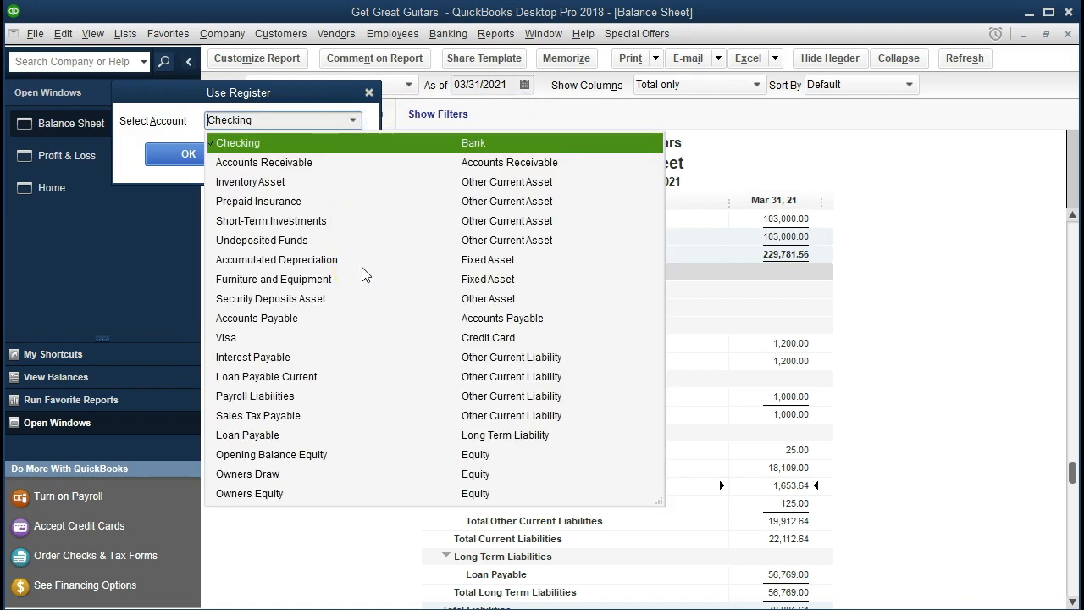
pyautogui.click(367, 303)
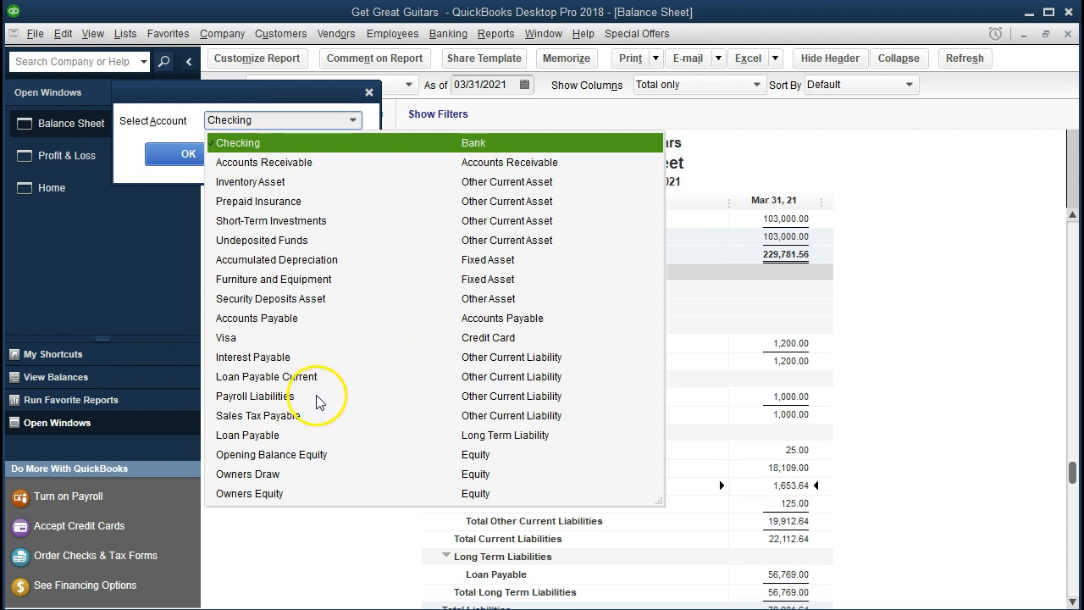
pyautogui.click(303, 419)
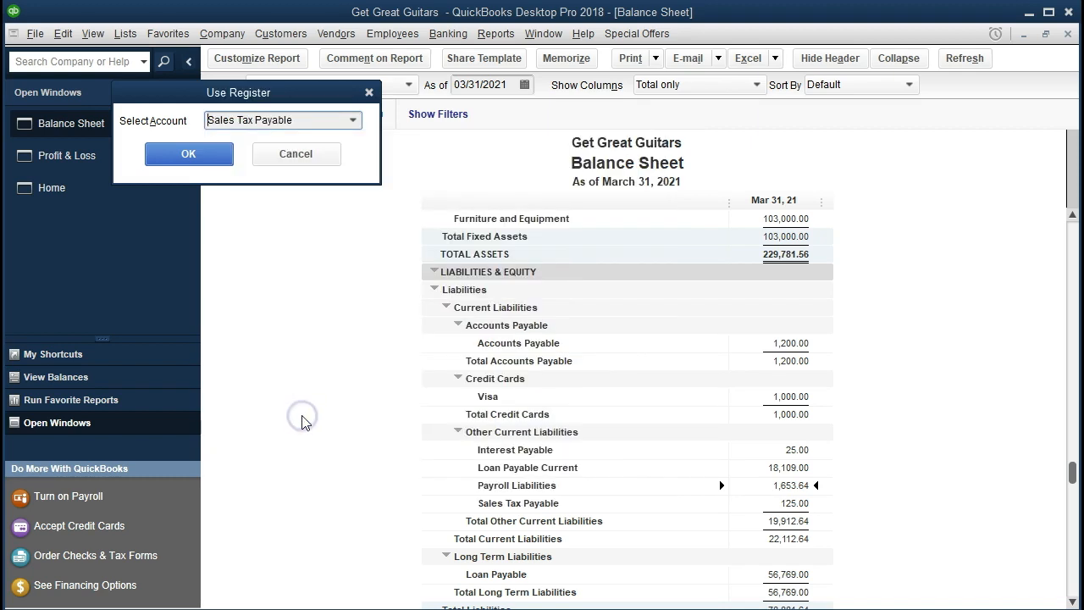
pyautogui.click(215, 154)
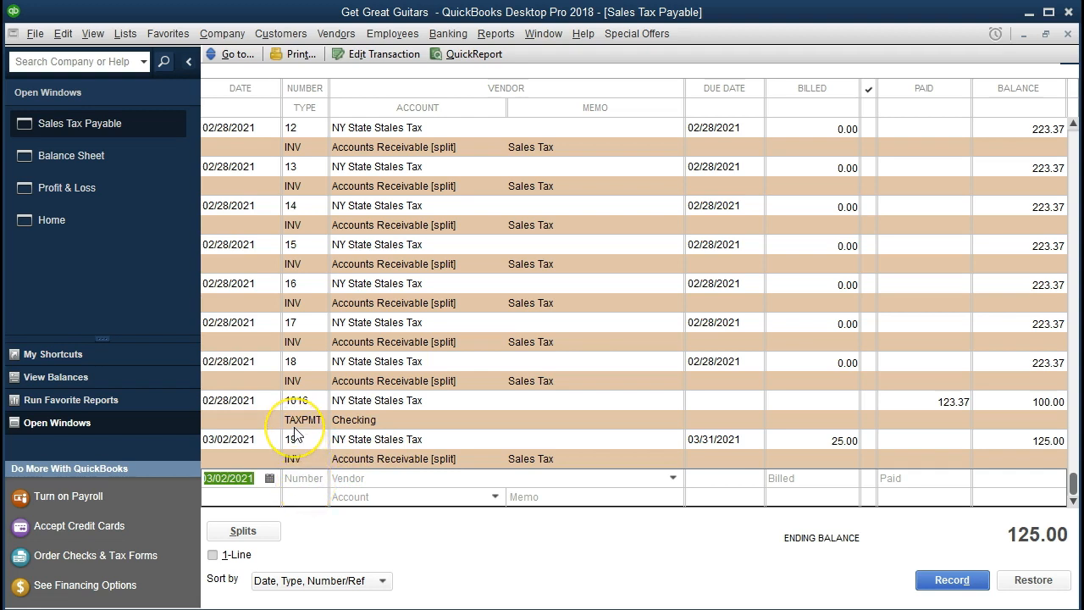
# Start a new register entry dated 02/28/2021 for vendor NY State Stales Tax with a billed amount of 25.00
pyautogui.write('022821')
pyautogui.press('Tab')
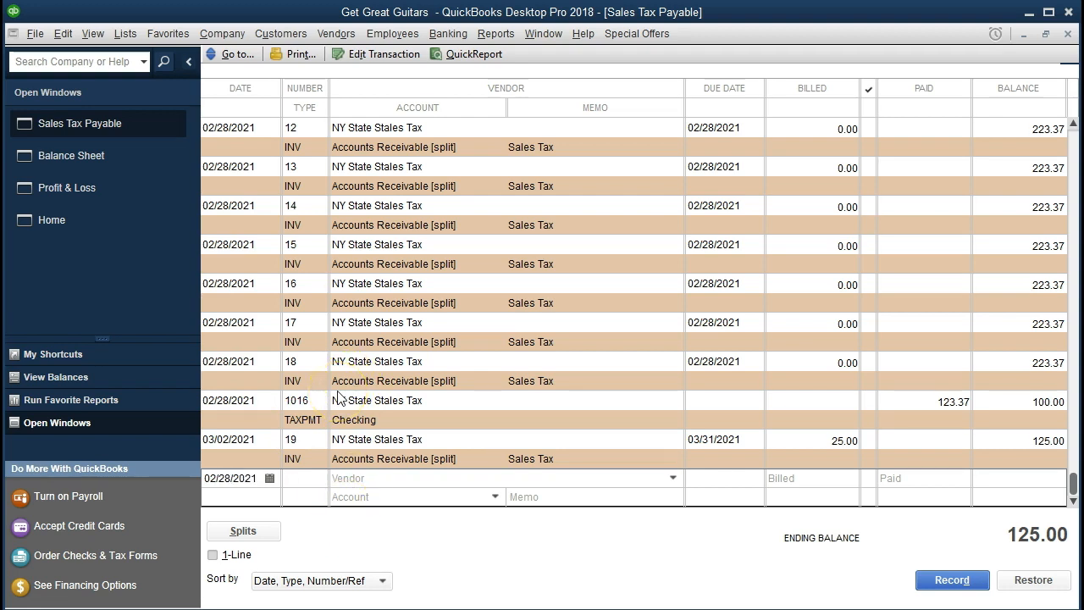
pyautogui.press('Tab')
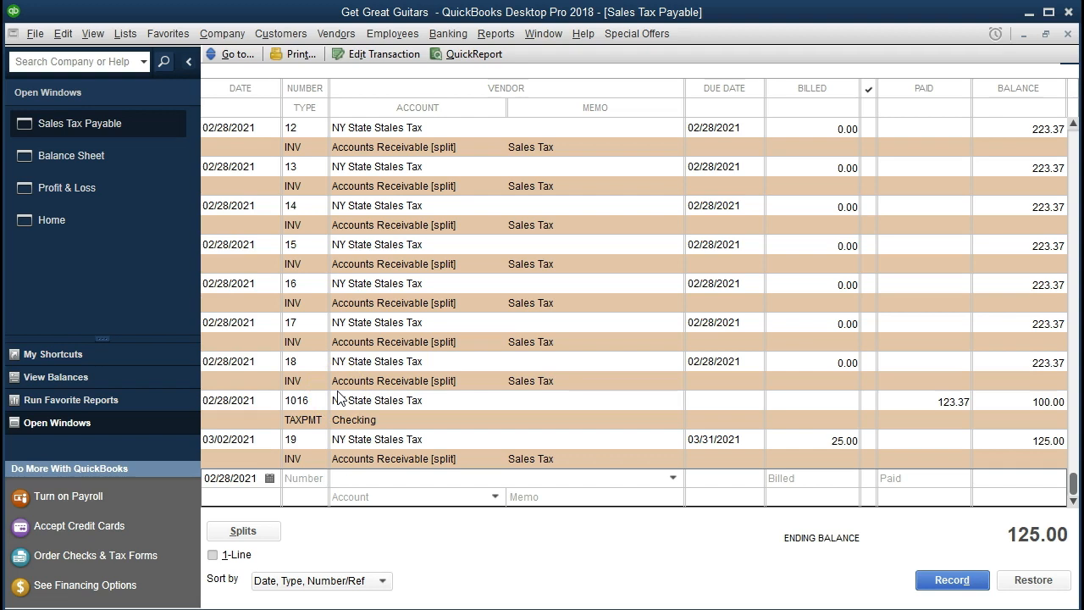
pyautogui.click(348, 479)
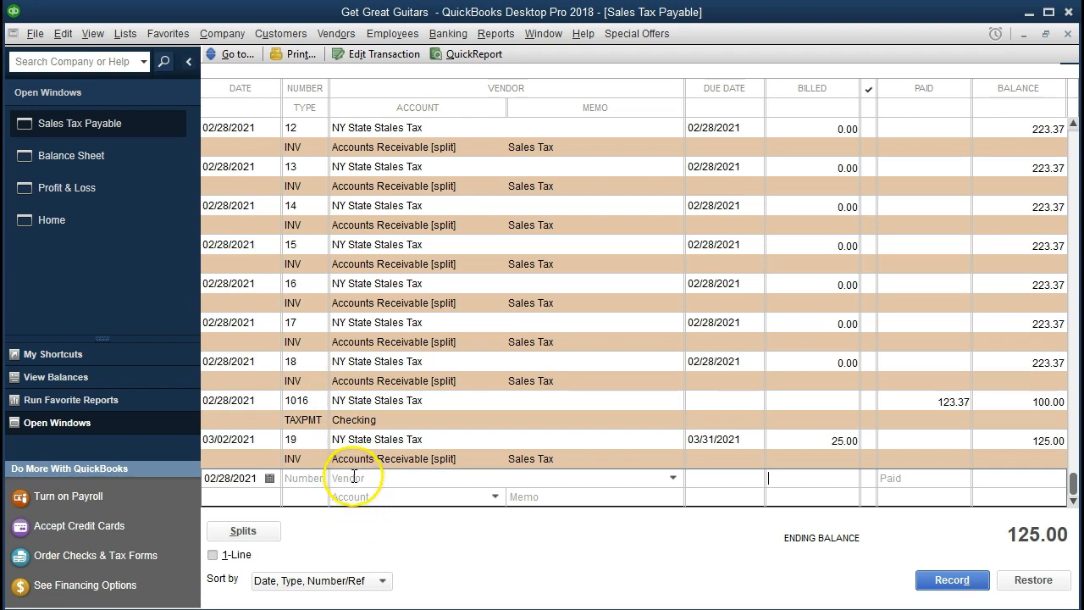
pyautogui.write('NY State Stales Tax')
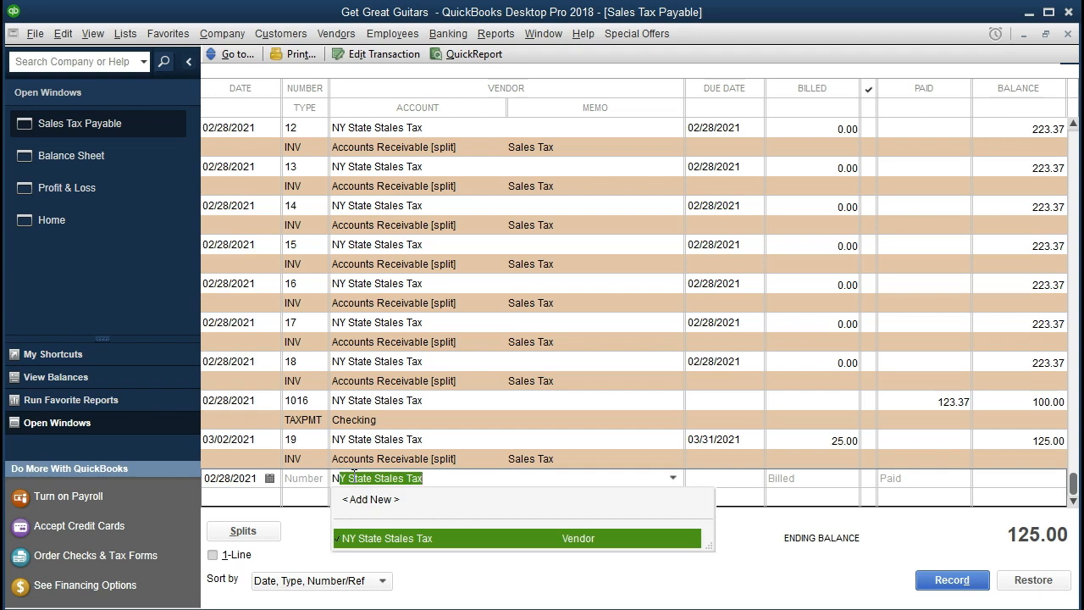
pyautogui.press('Tab')
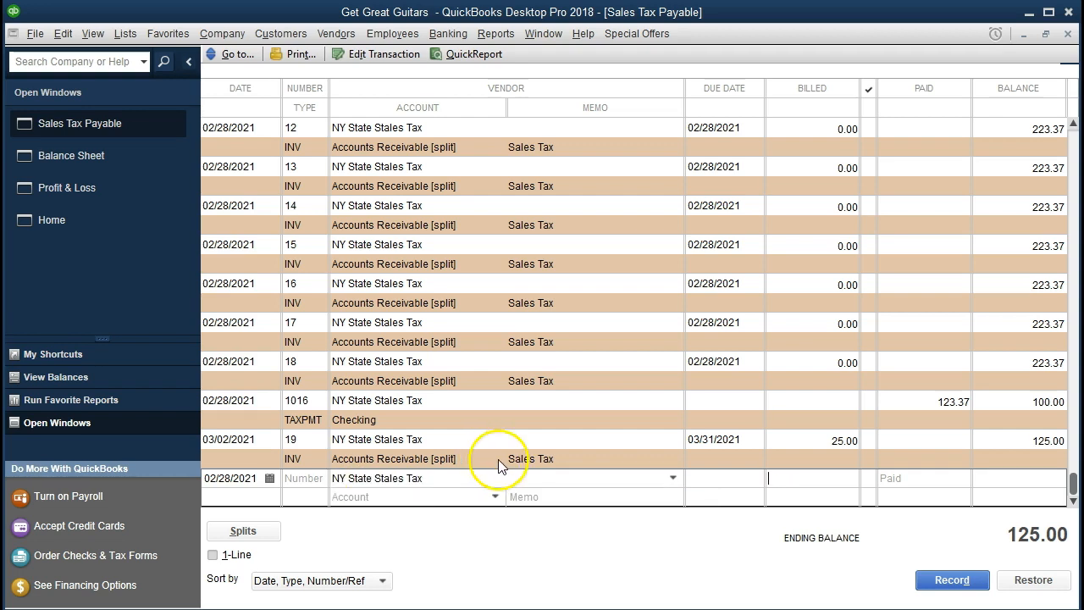
pyautogui.write('25')
pyautogui.press('Tab')
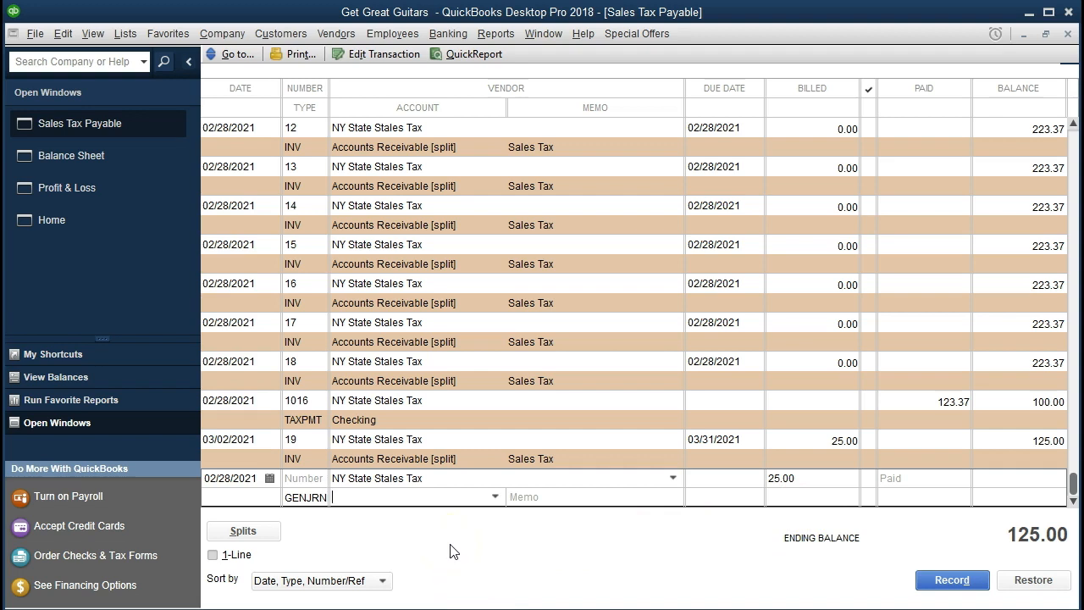
# Split the new register entry and assign -500.00 to Merchandise Sales on the first split line
pyautogui.click(276, 535)
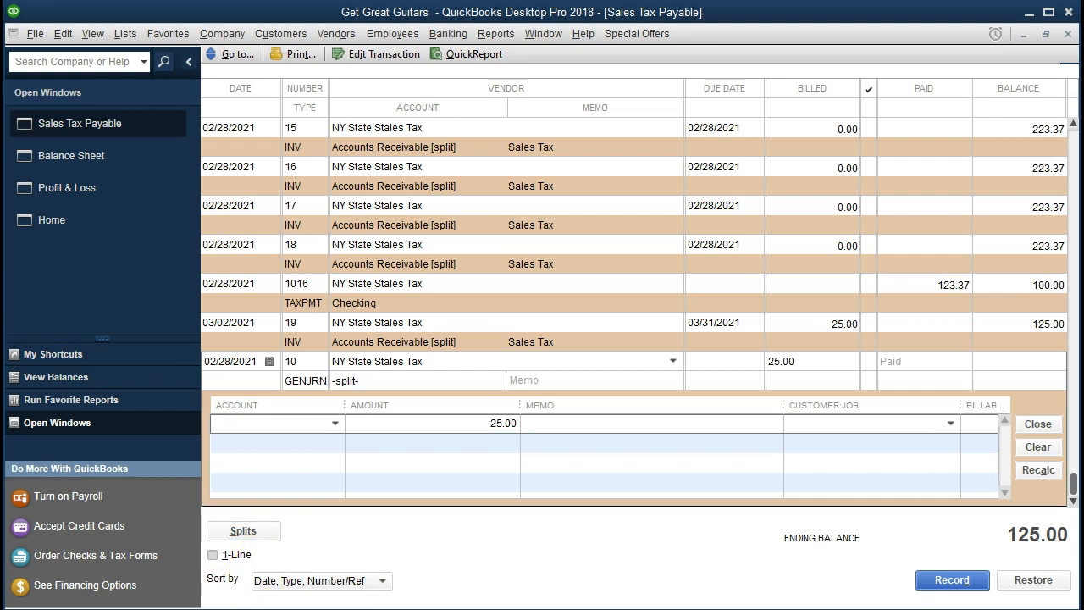
pyautogui.click(362, 395)
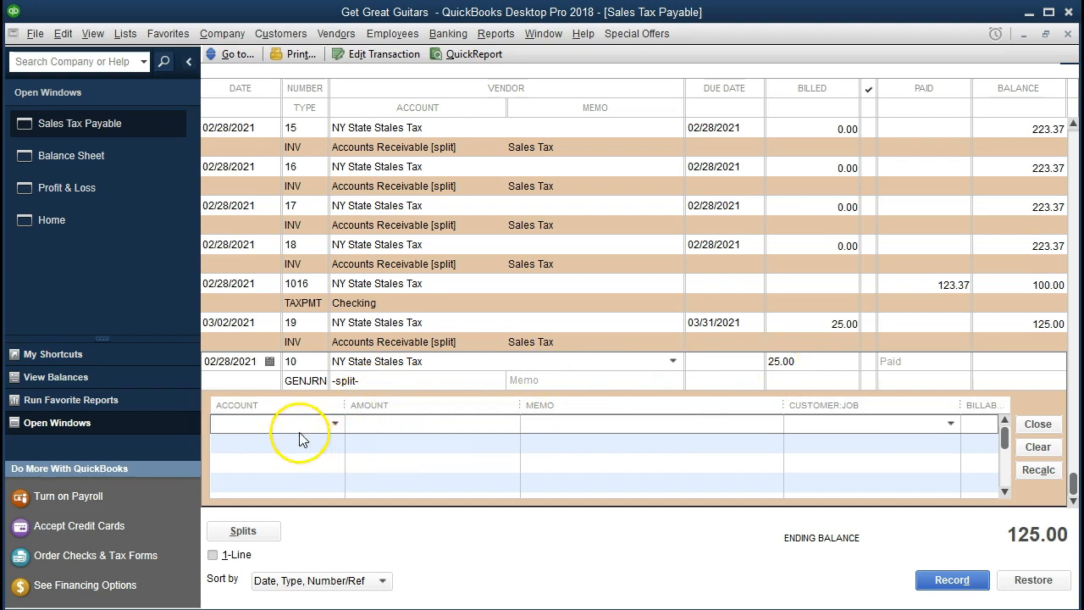
pyautogui.write('Merchandise Sales')
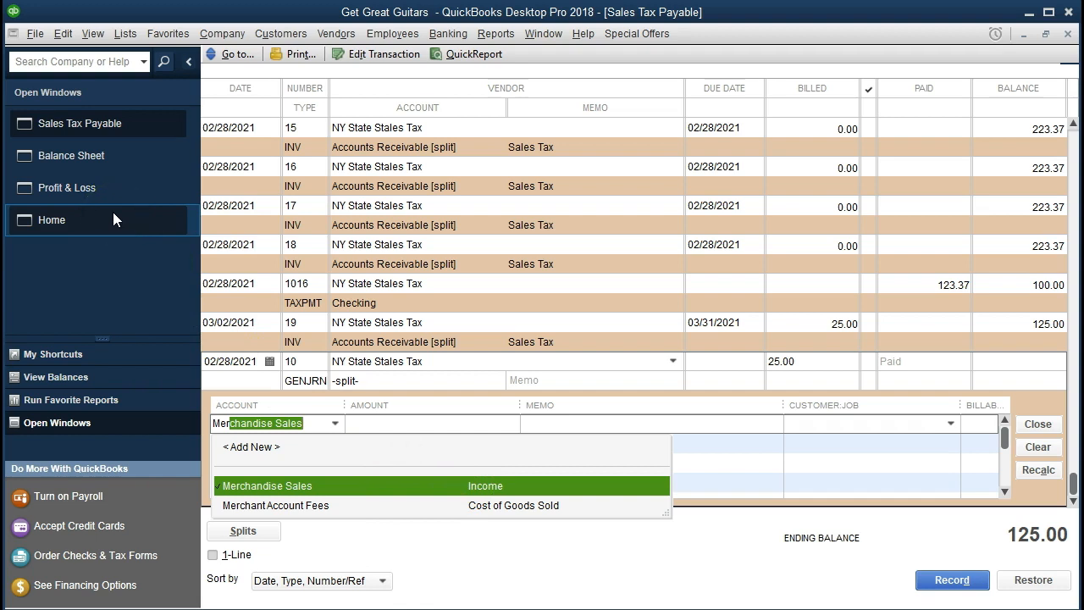
pyautogui.press('Tab')
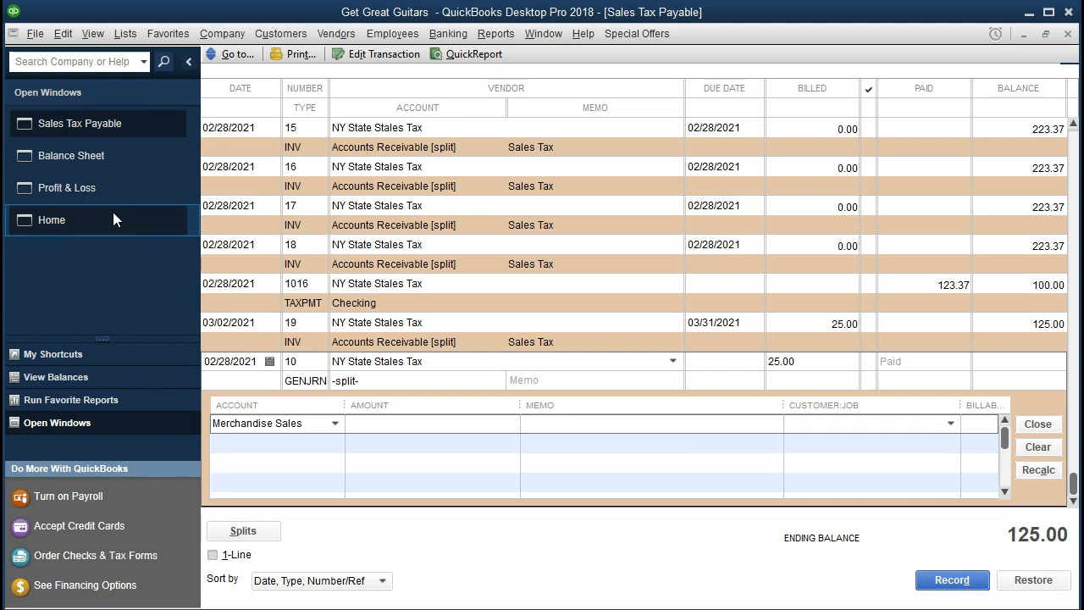
pyautogui.write('500')
pyautogui.press('Tab')
pyautogui.click(460, 424)
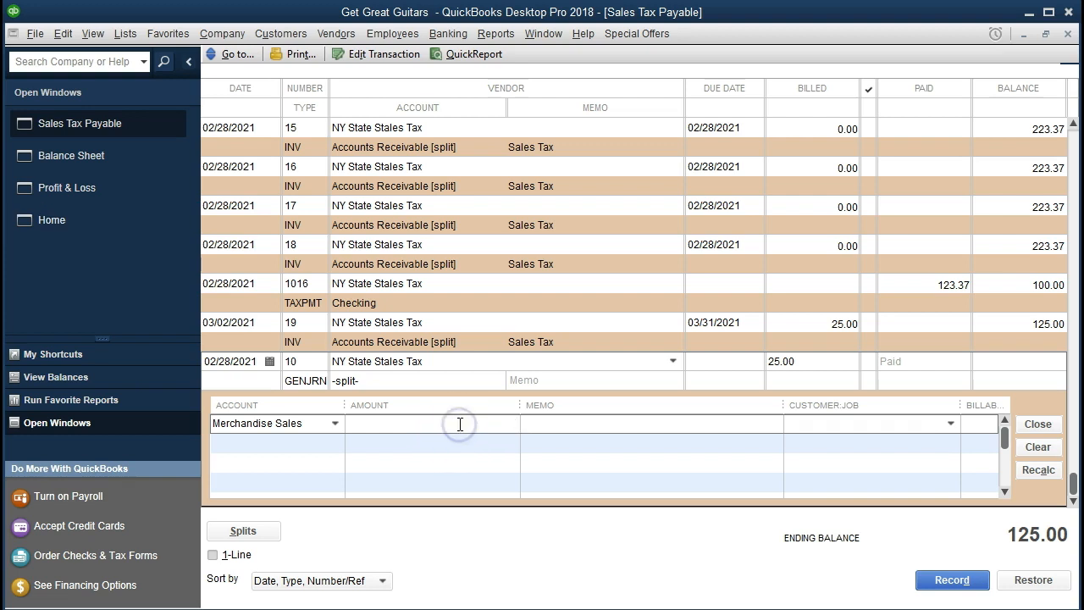
pyautogui.write('-500')
pyautogui.press('Tab')
pyautogui.press('Tab')
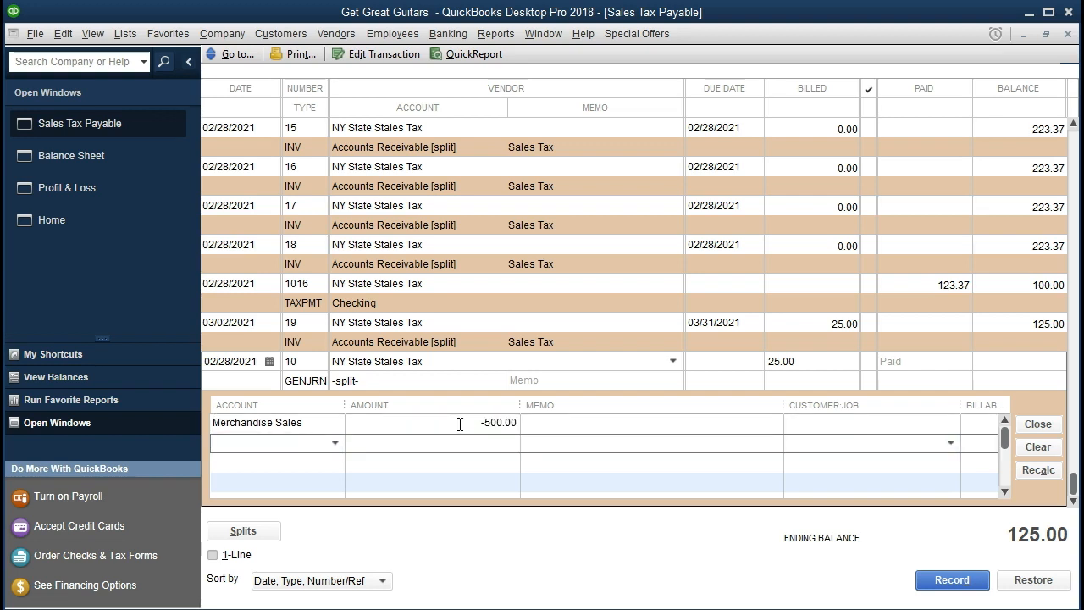
# Assign 525.00 to Accounts Receivable on the second split line, with Sam The Guitar Man as the customer
pyautogui.write('Accounts Payable')
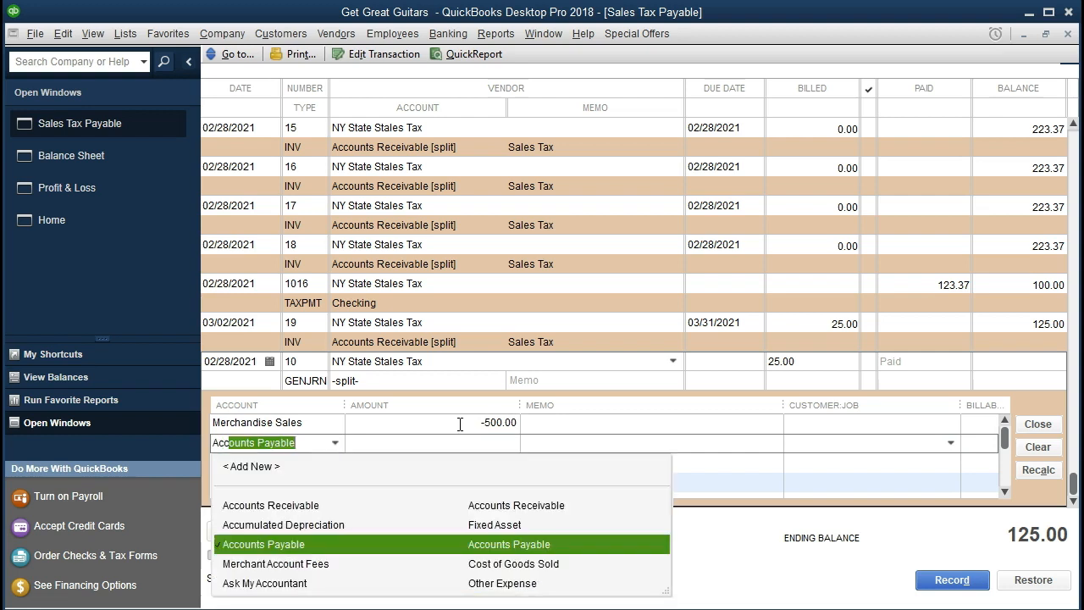
pyautogui.press('Up')
pyautogui.press('Up')
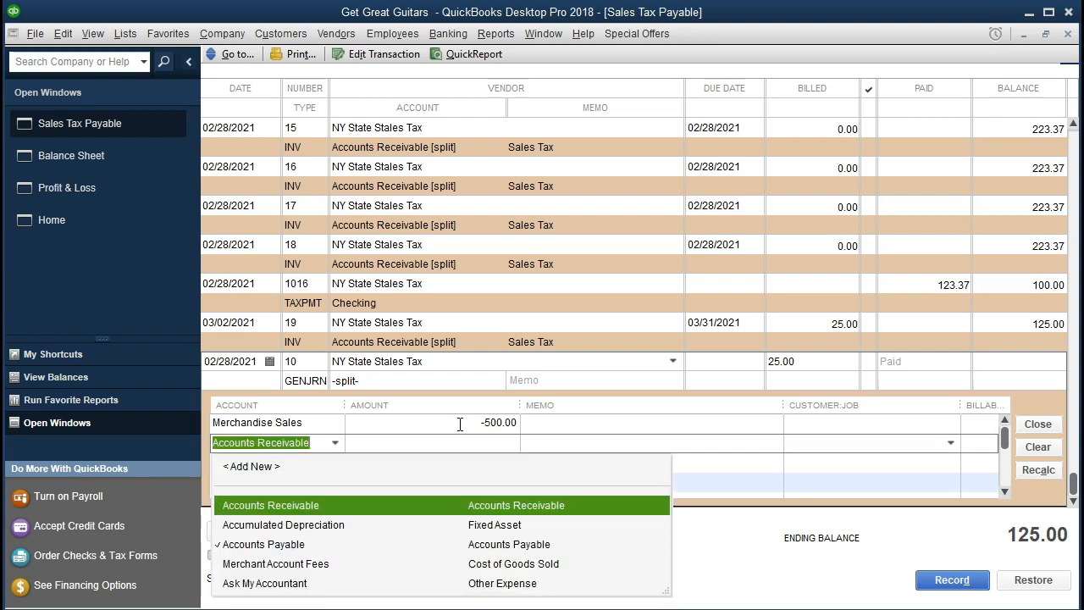
pyautogui.press('Tab')
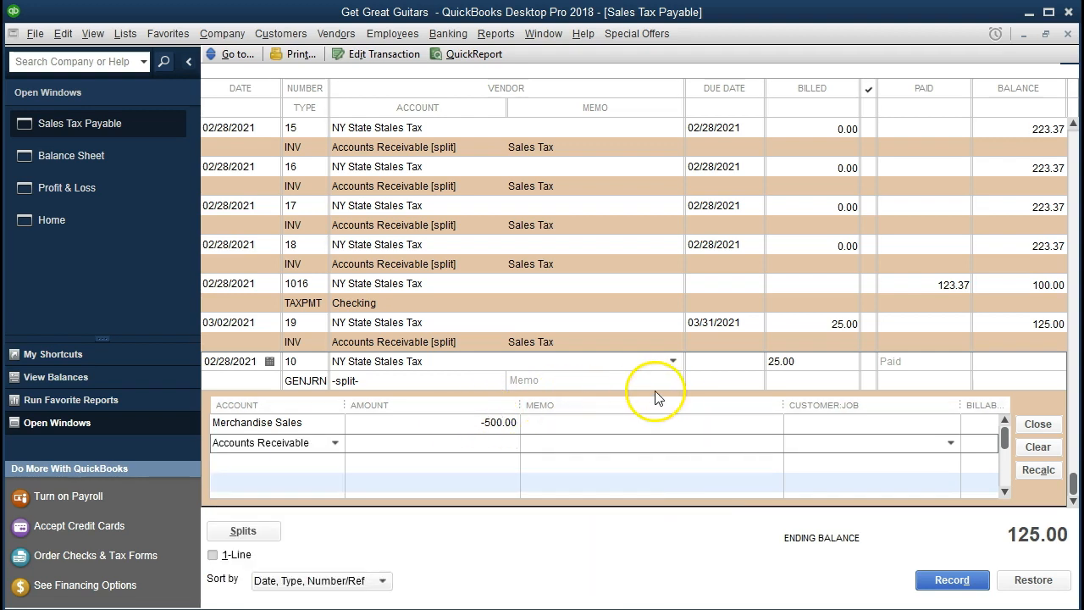
pyautogui.write('525')
pyautogui.press('Tab')
pyautogui.press('Tab')
pyautogui.click(951, 445)
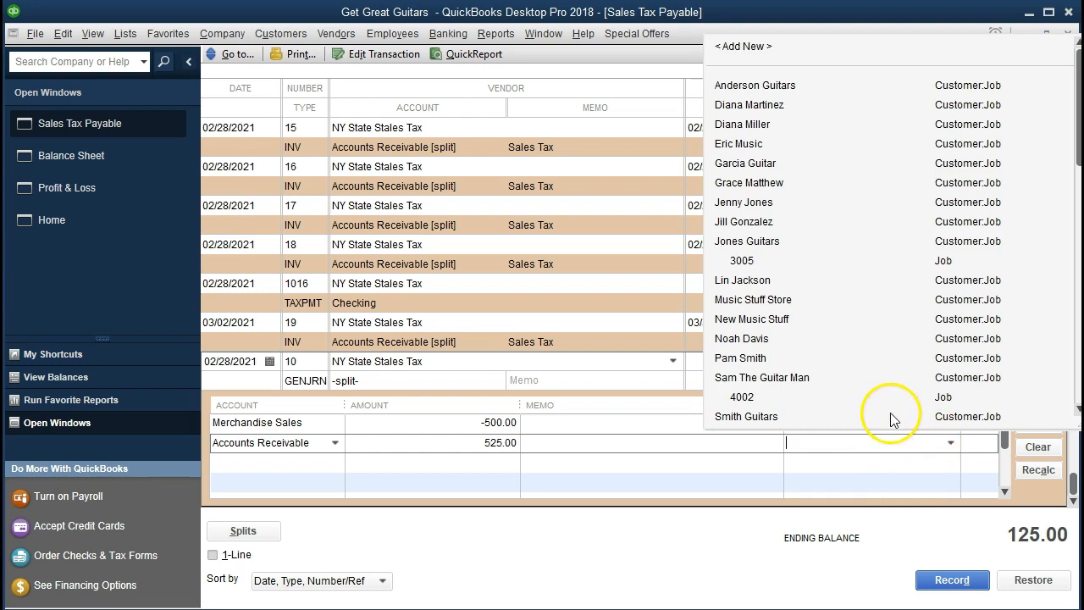
pyautogui.click(803, 388)
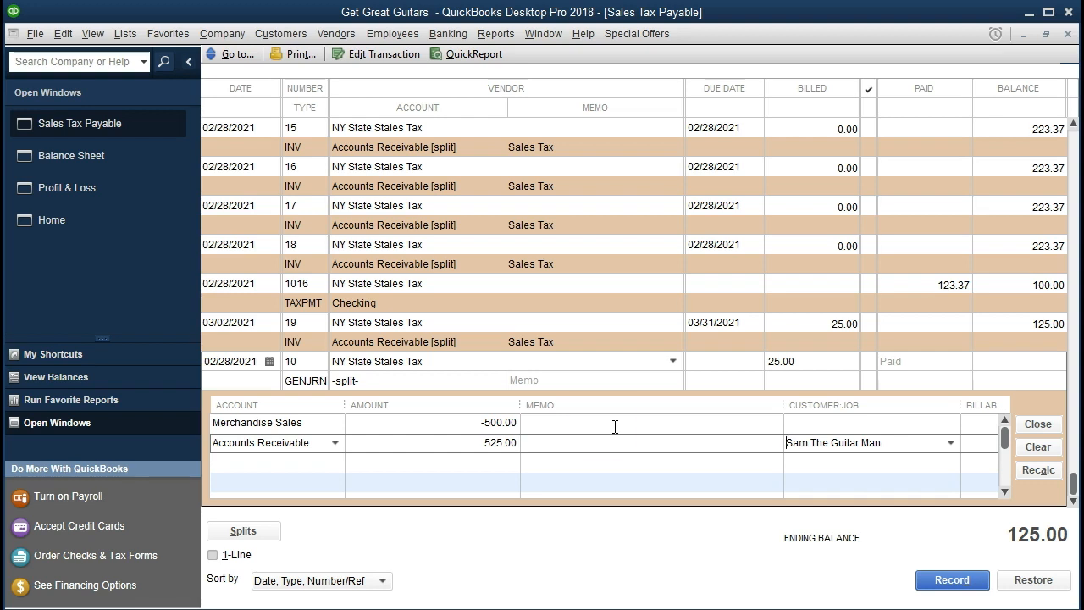
# Check the amounts on both split lines and record the 02/28/2021 register entry
pyautogui.click(468, 423)
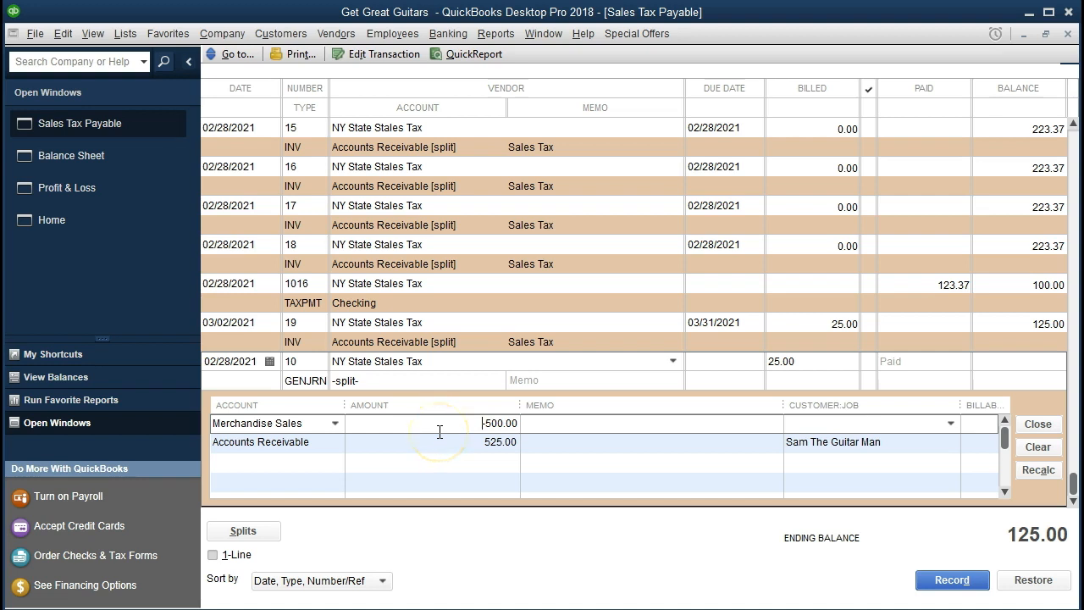
pyautogui.click(443, 441)
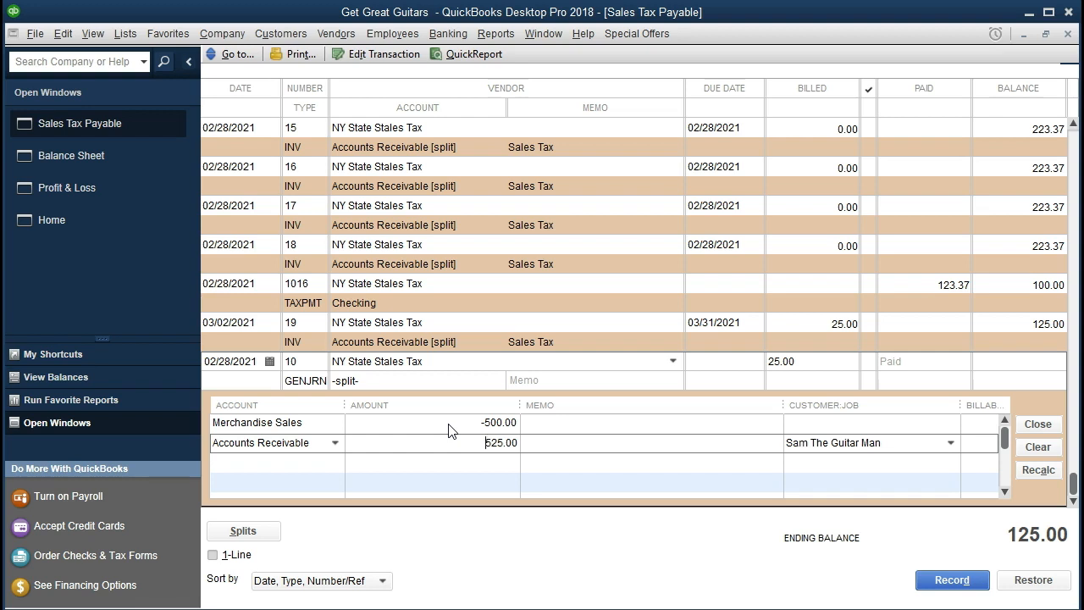
pyautogui.click(372, 453)
pyautogui.click(947, 583)
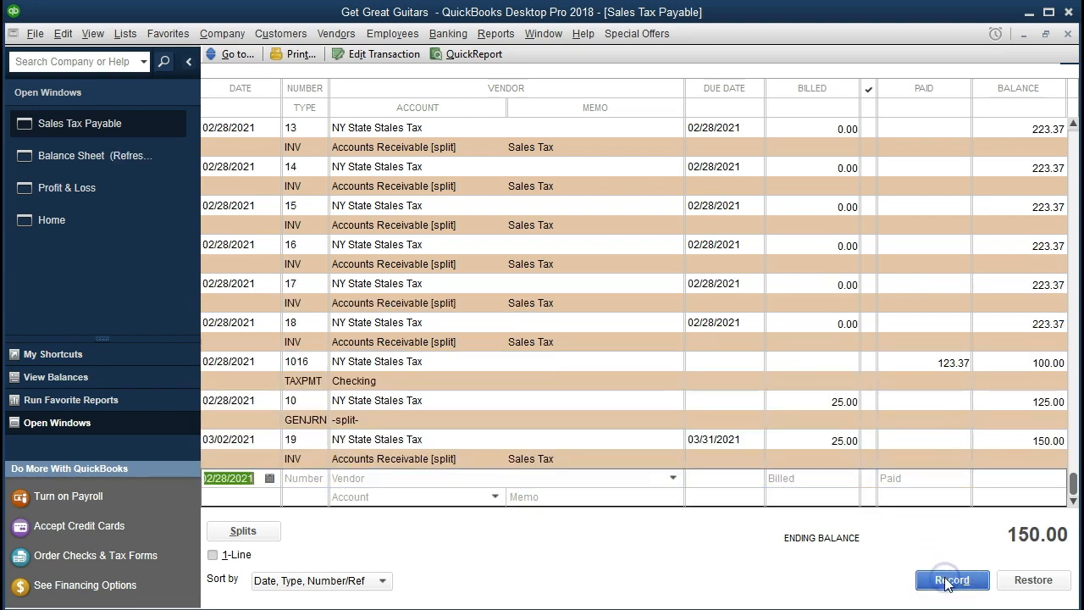
# Open the Accounts Receivable transaction detail from the Balance Sheet and set its start date to 01/01/2021
pyautogui.click(104, 150)
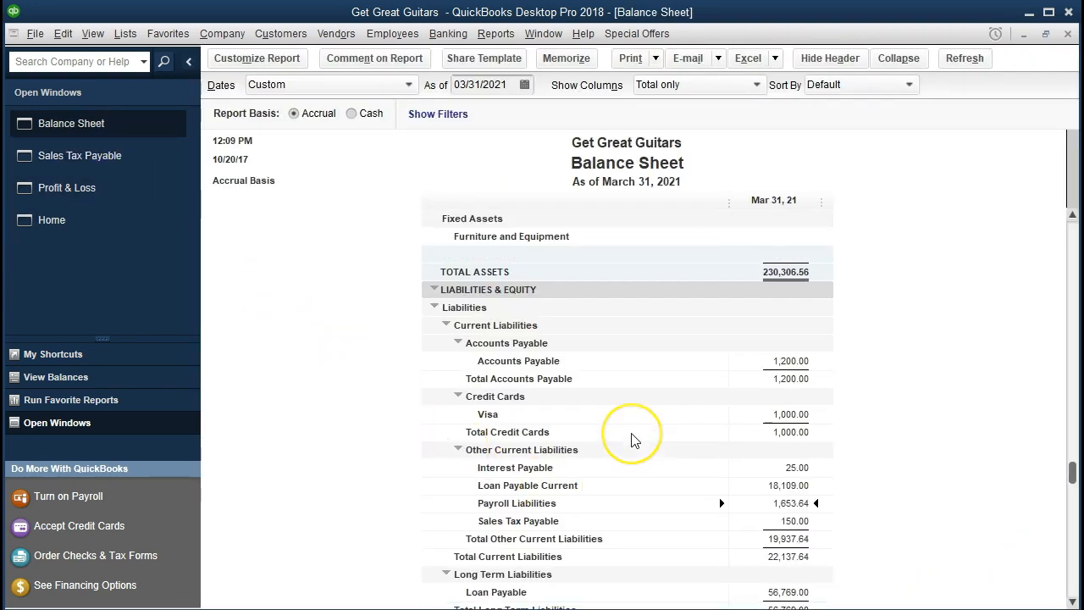
pyautogui.scroll(5, 631, 440)
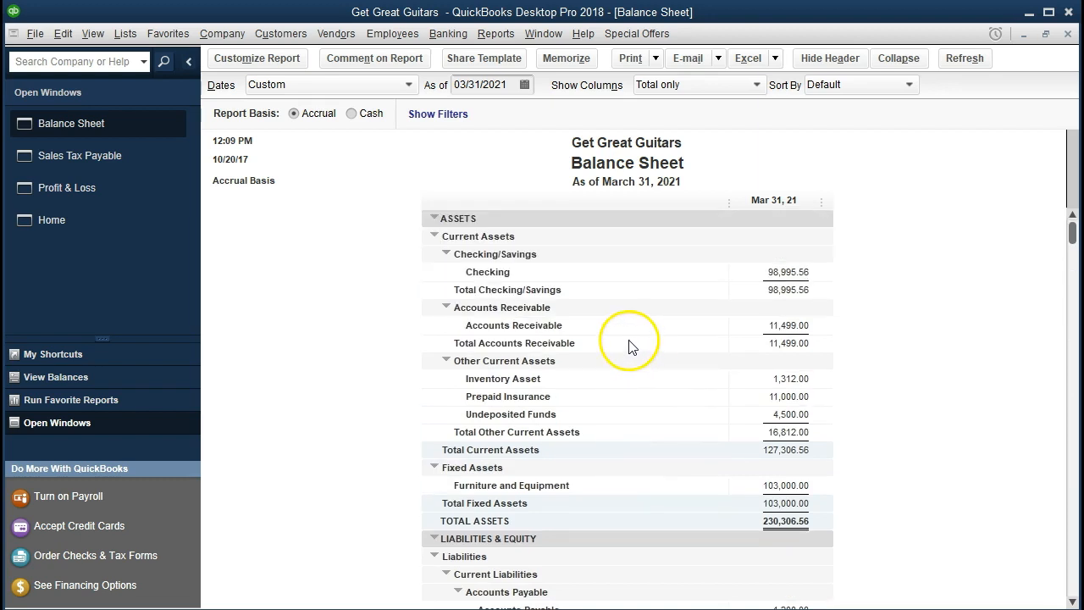
pyautogui.doubleClick(771, 325)
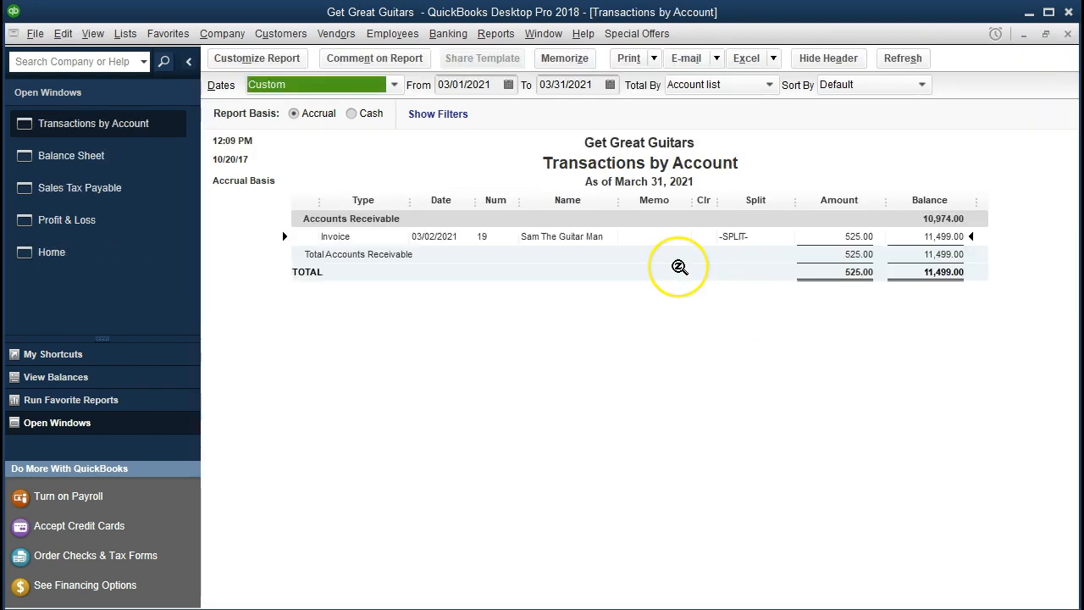
pyautogui.press('Tab')
pyautogui.write('01')
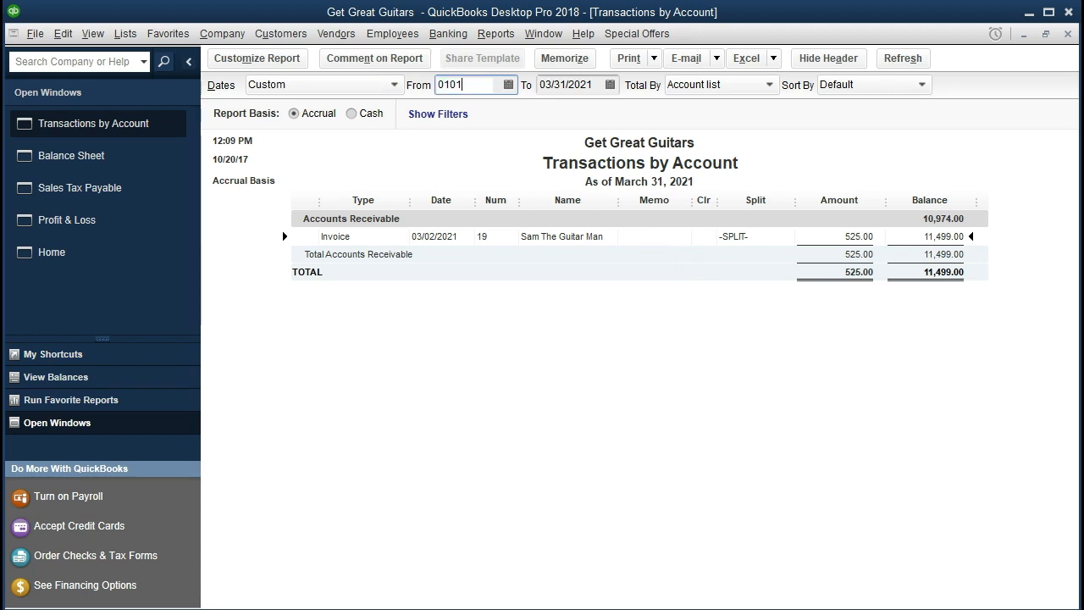
pyautogui.write('/01/2021')
pyautogui.press('Tab')
pyautogui.press('Tab')
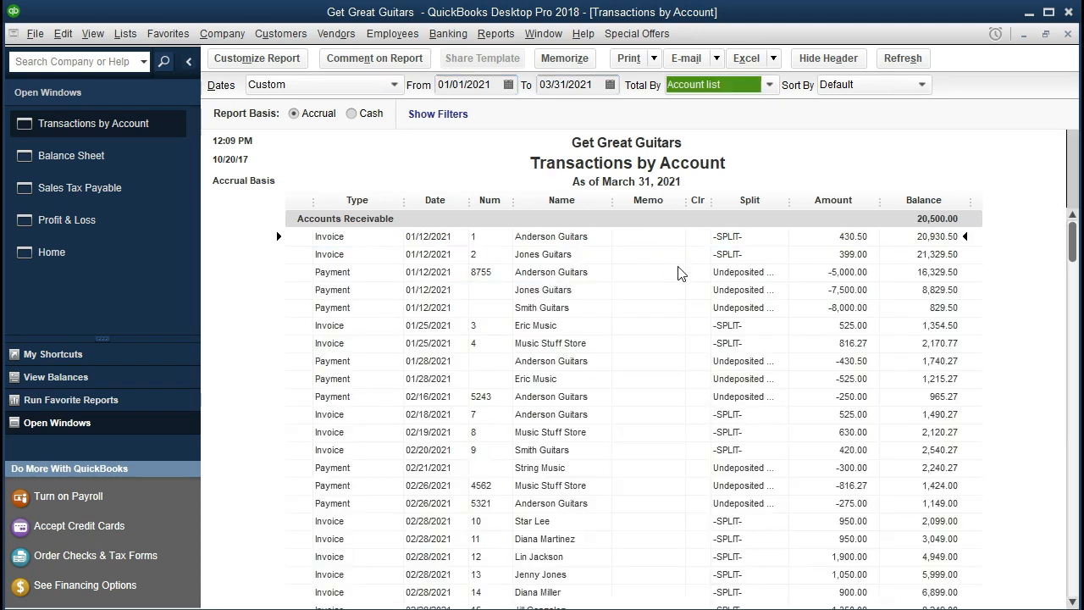
# Examine the 02/28/2021 general journal line in the Accounts Receivable detail, and close that report
pyautogui.scroll(-3, 703, 423)
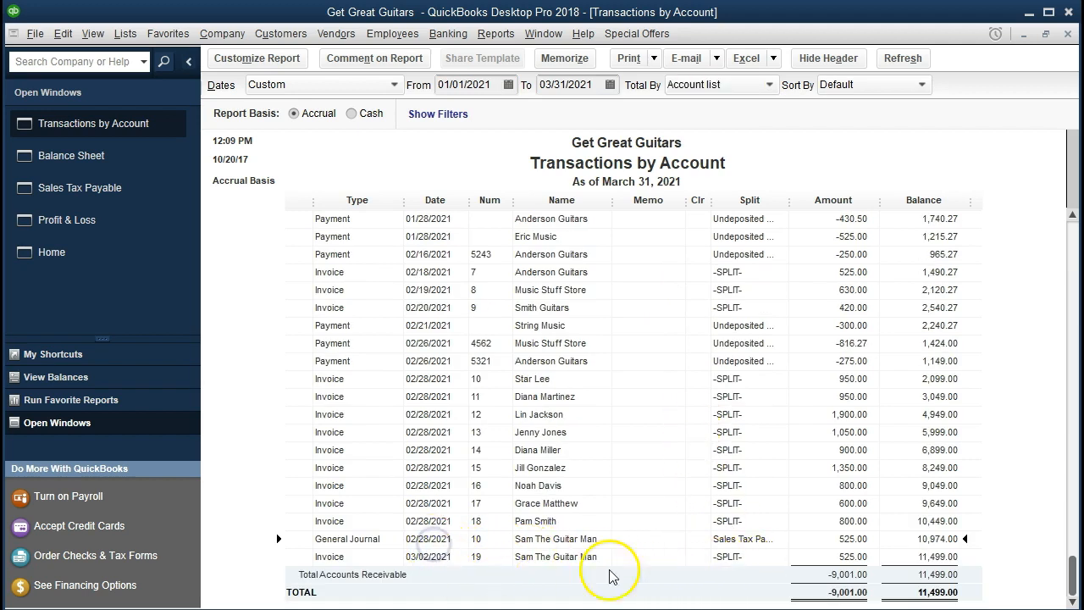
pyautogui.click(826, 540)
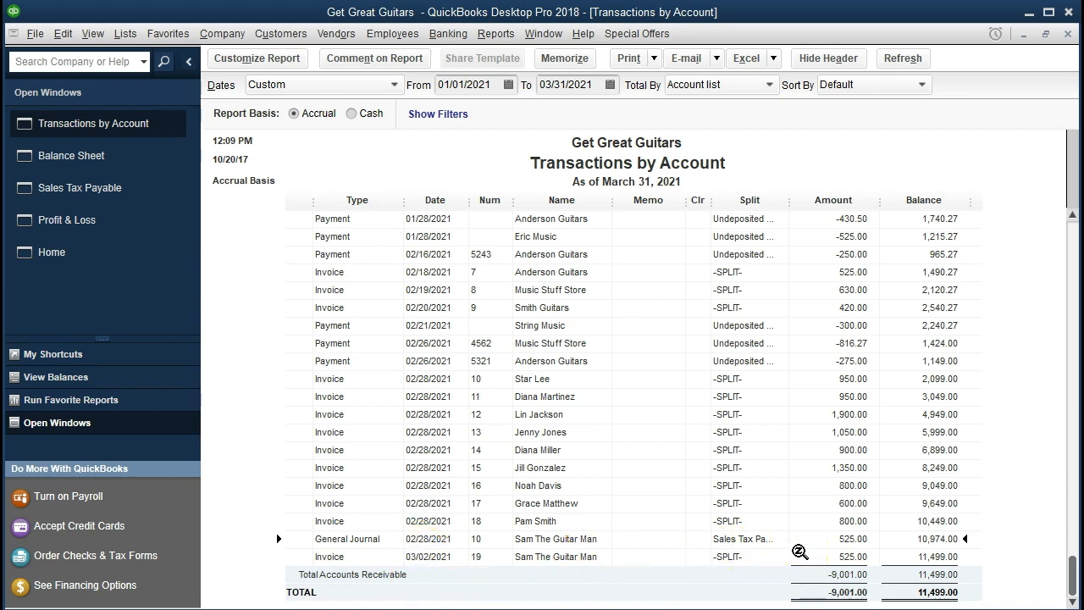
pyautogui.click(1067, 33)
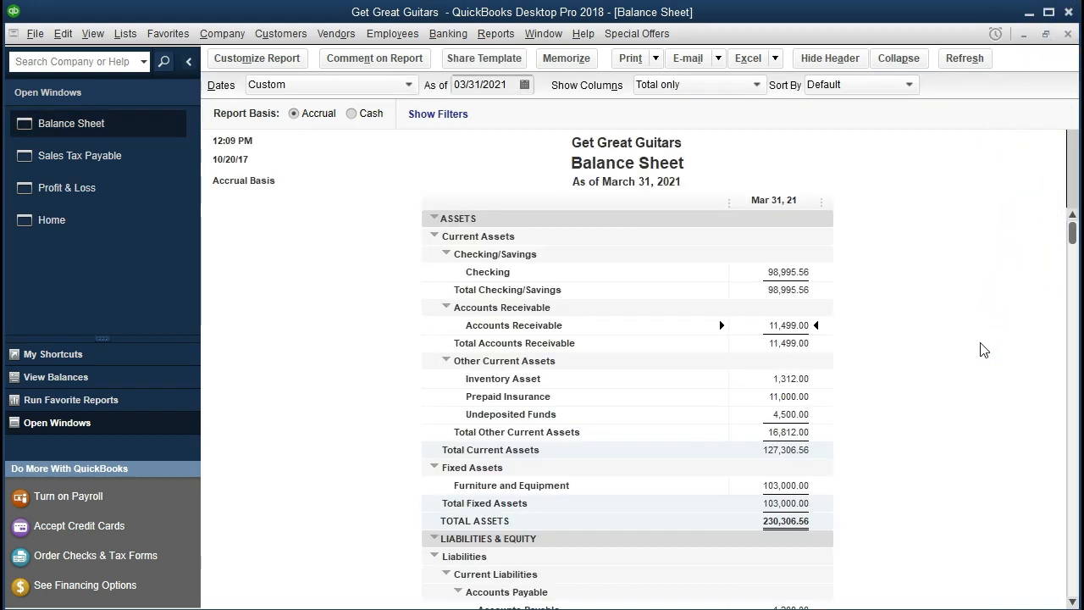
# Open the Sales Tax Payable transaction detail from the Balance Sheet and set its start date to 01/01/2021
pyautogui.scroll(-5, 982, 350)
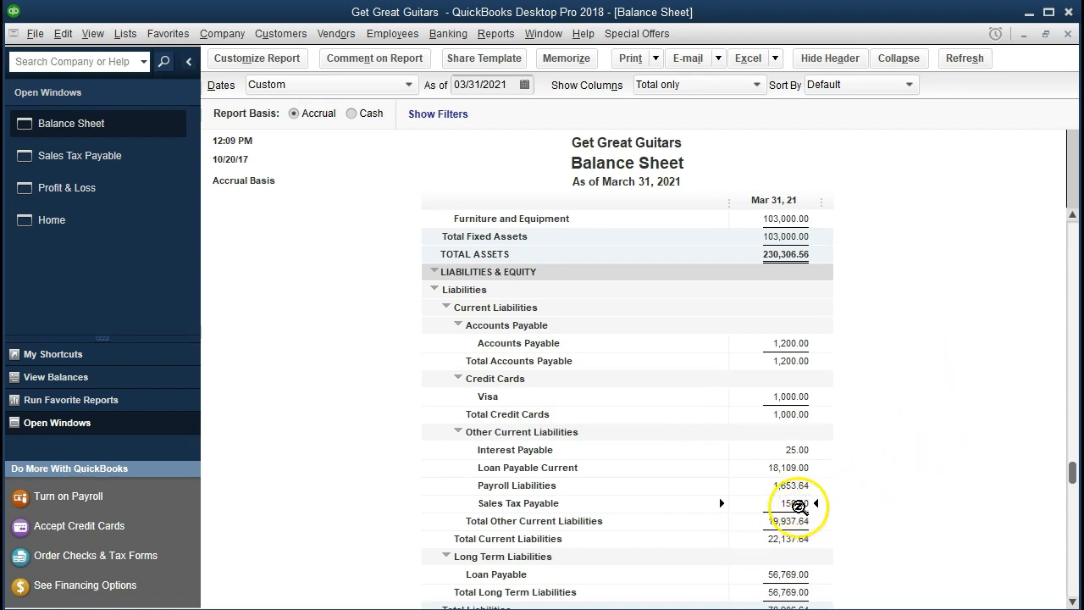
pyautogui.doubleClick(762, 505)
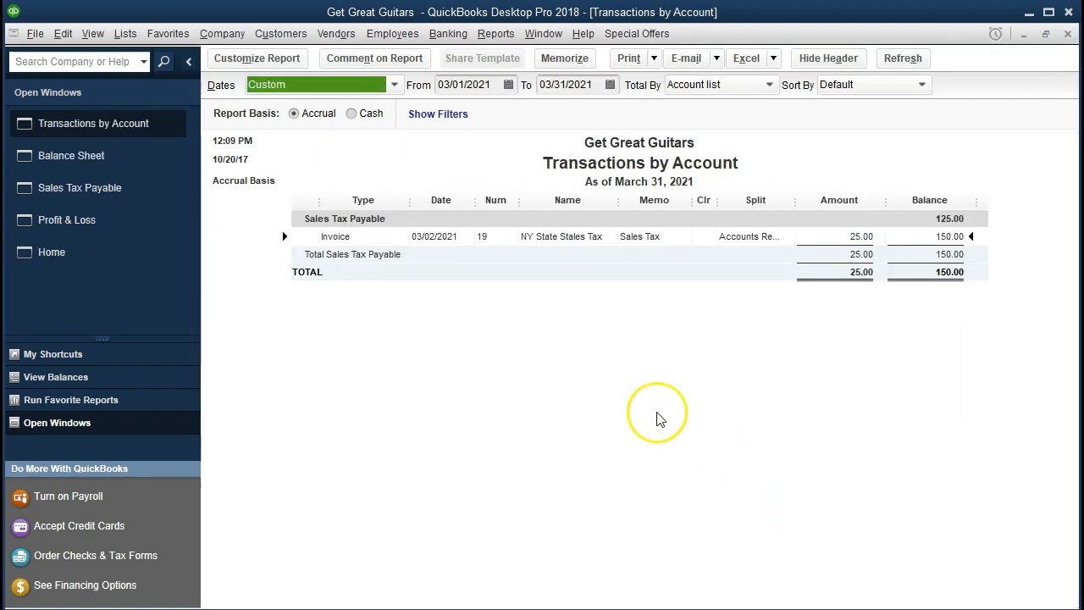
pyautogui.press('Tab')
pyautogui.write('01/01/2021')
pyautogui.press('Tab')
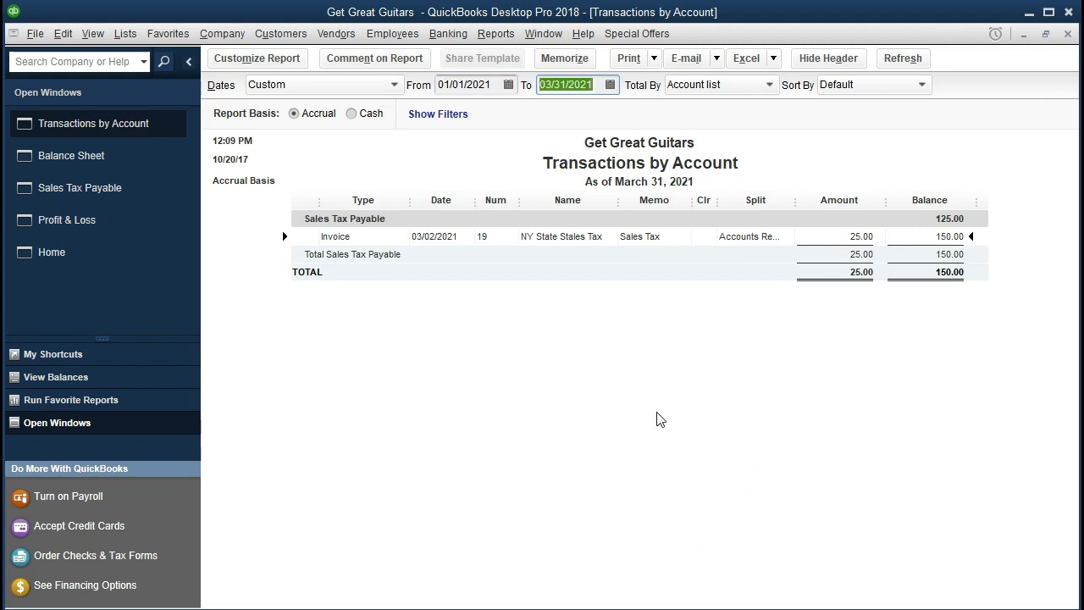
pyautogui.click(663, 340)
# Compare the 02/28/2021 general journal line with the 03/02/2021 invoice in the Sales Tax Payable detail, and close that report
pyautogui.scroll(-2, 665, 339)
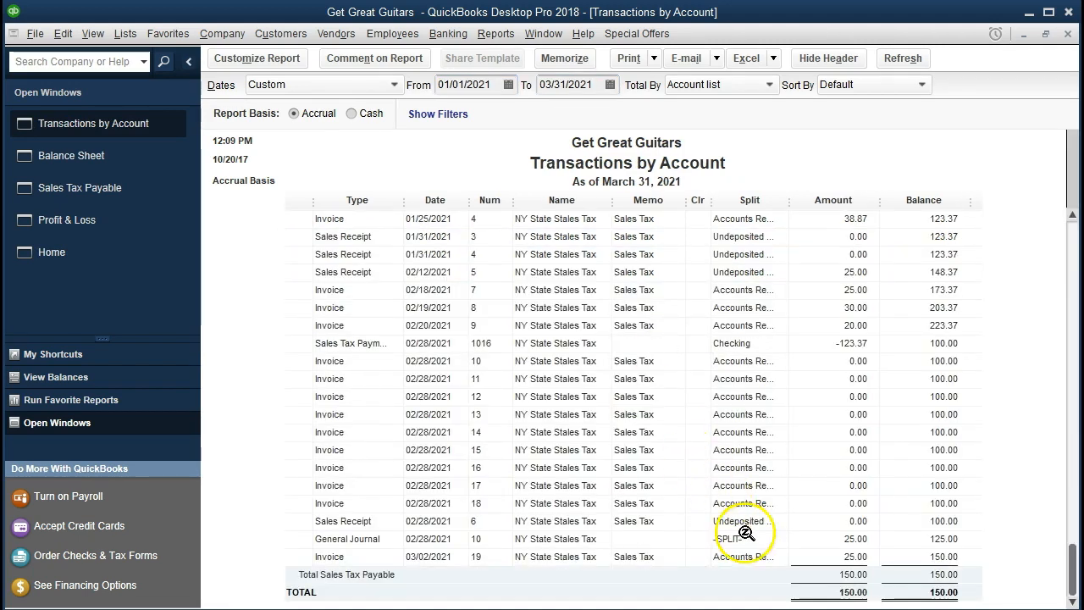
pyautogui.click(809, 542)
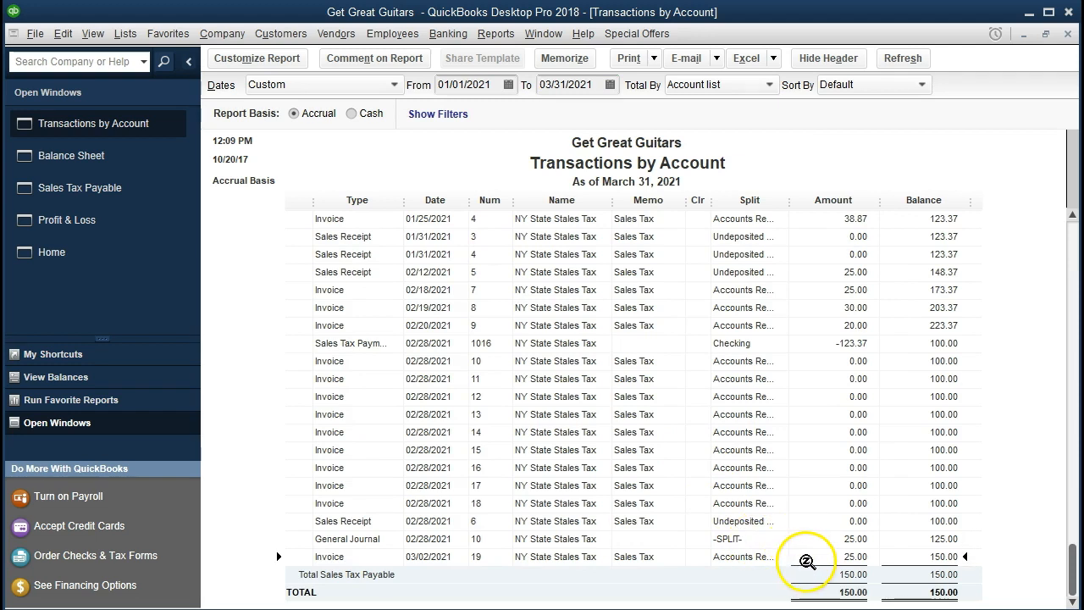
pyautogui.click(439, 539)
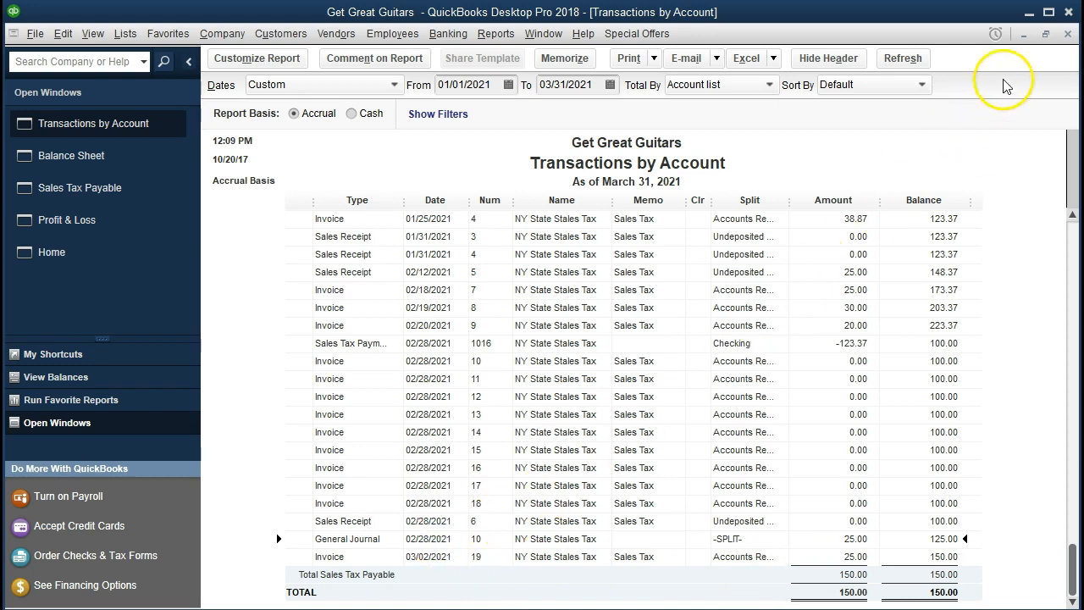
pyautogui.click(1068, 35)
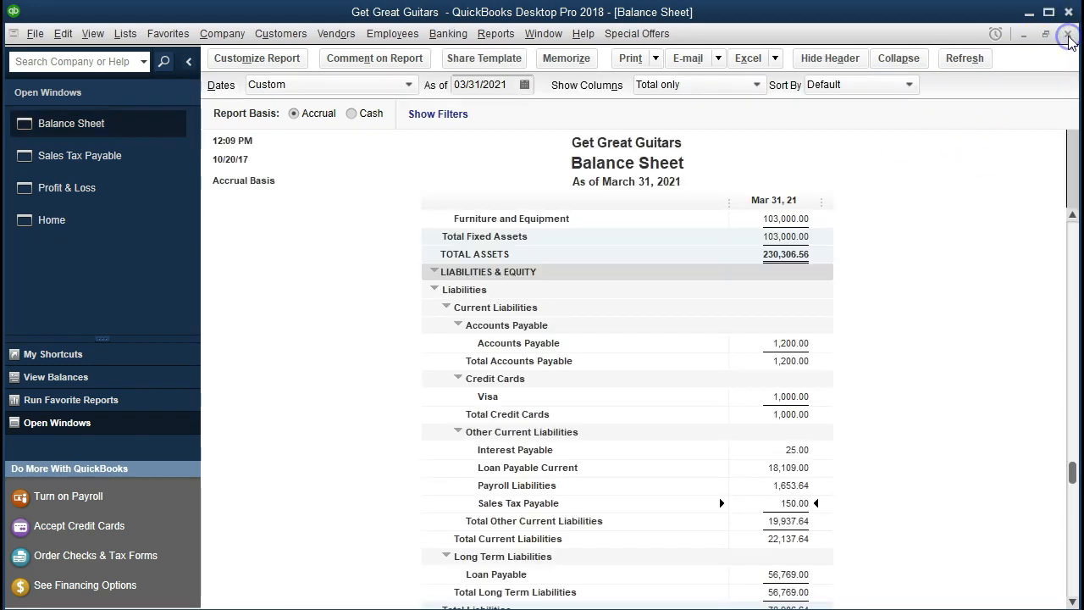
# Review the Merchandise Sales transactions behind the Profit & Loss from 01/01/2021 to 03/31/2021, and close the detail report
pyautogui.click(133, 203)
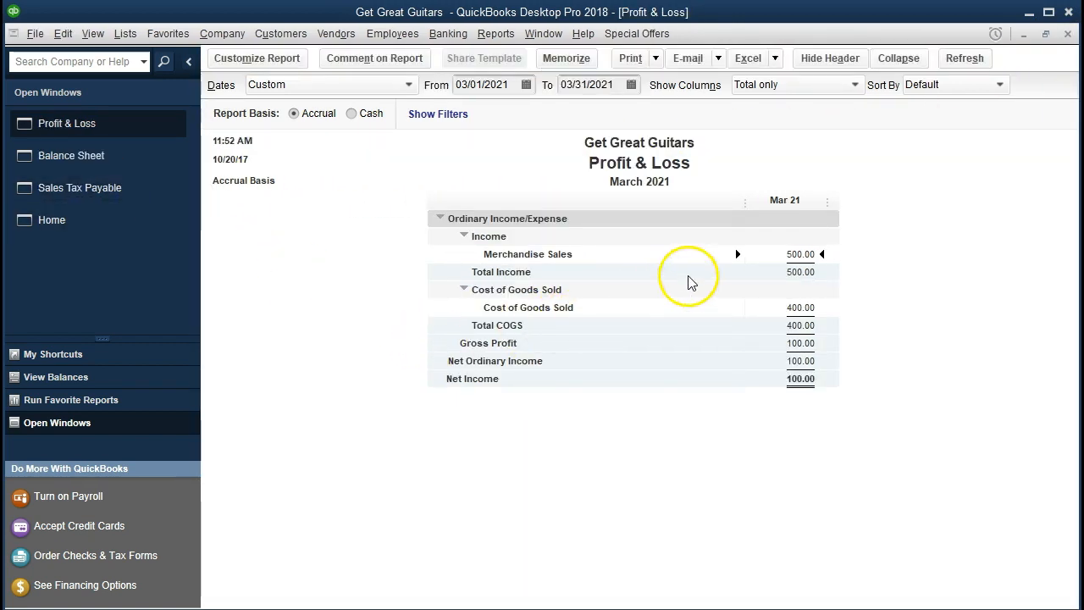
pyautogui.doubleClick(758, 250)
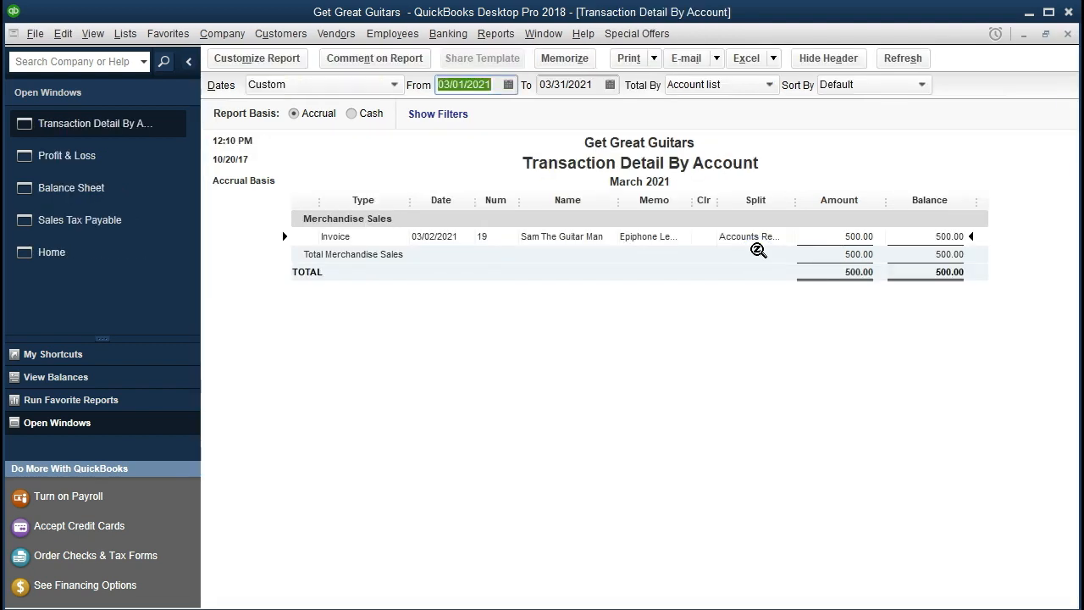
pyautogui.write('01/')
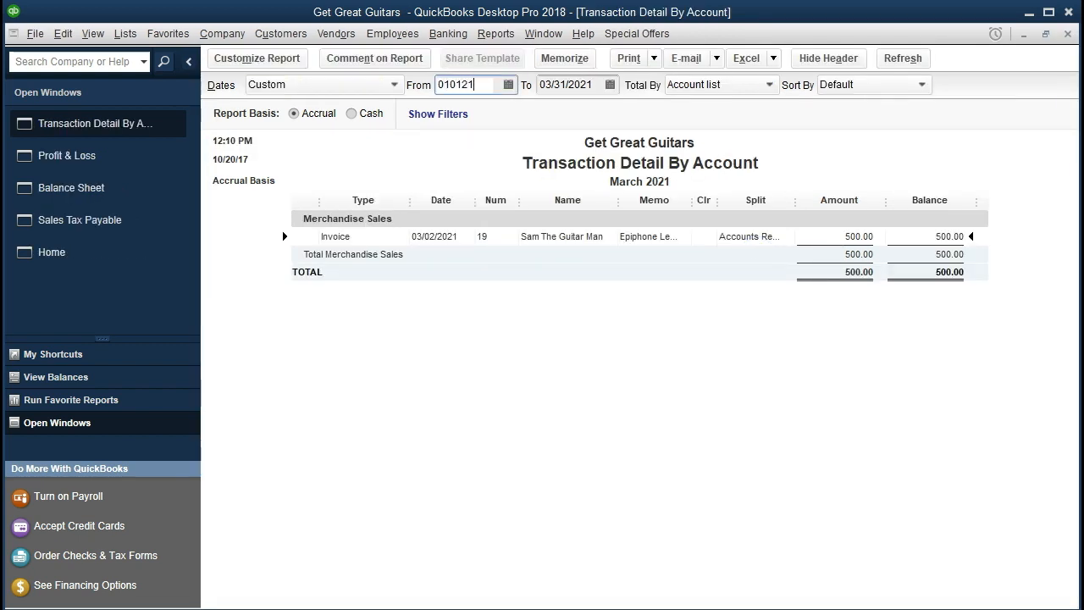
pyautogui.write('01/2021')
pyautogui.press('Tab')
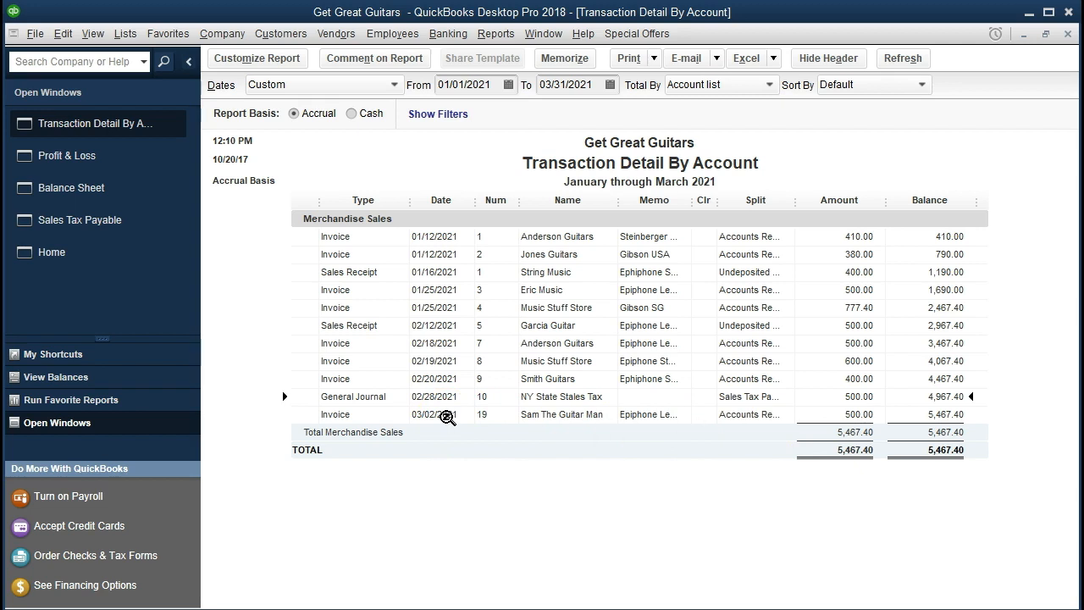
pyautogui.click(1067, 34)
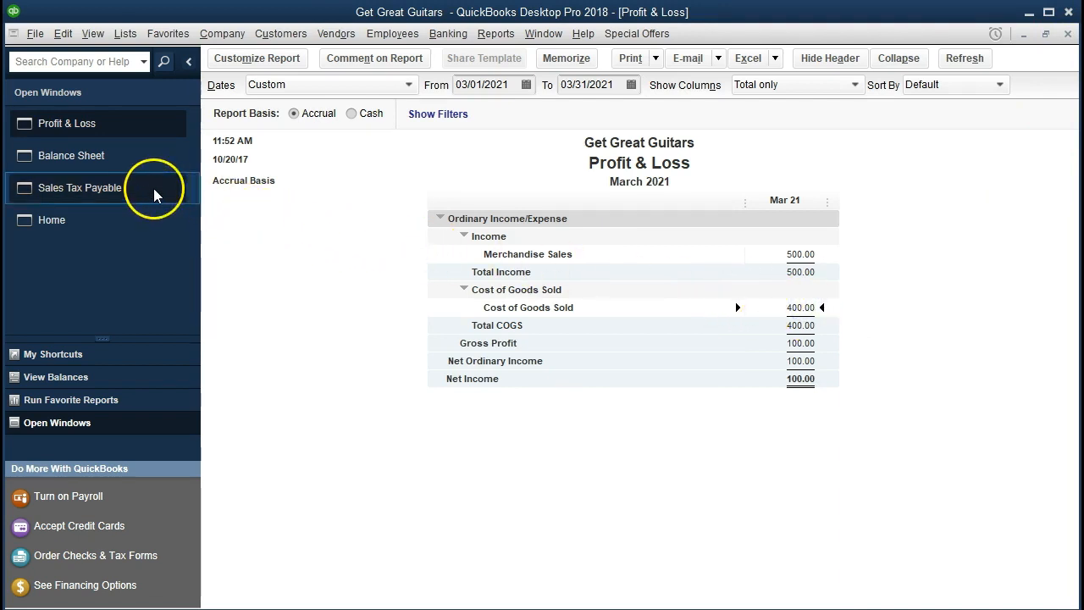
# Examine the Balance Sheet's Inventory Asset detail and its 03/02/2021 source invoice, and return to the Balance Sheet
pyautogui.click(126, 156)
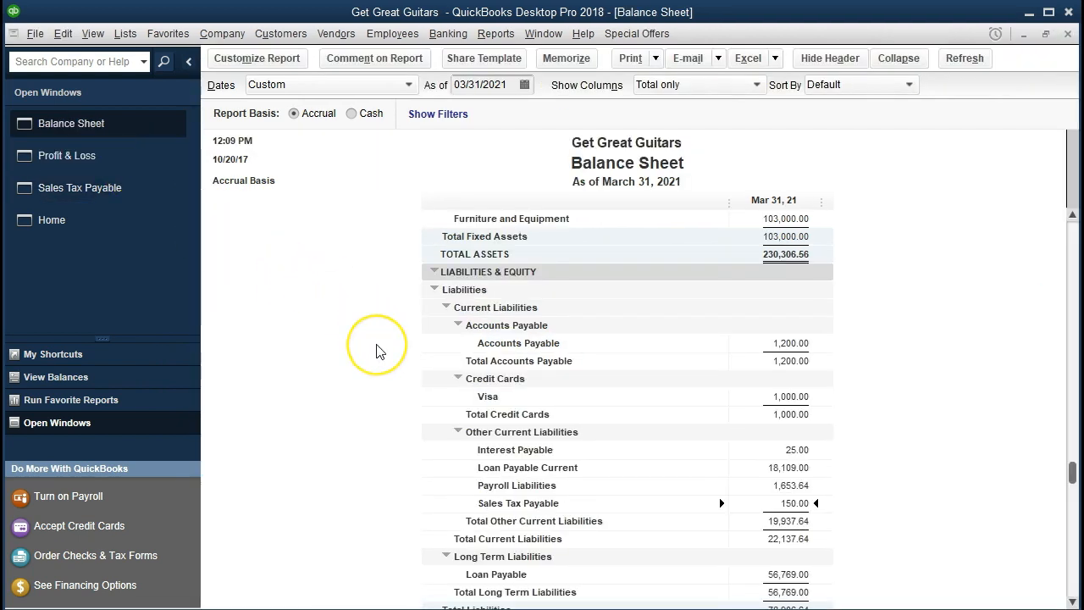
pyautogui.scroll(5, 377, 351)
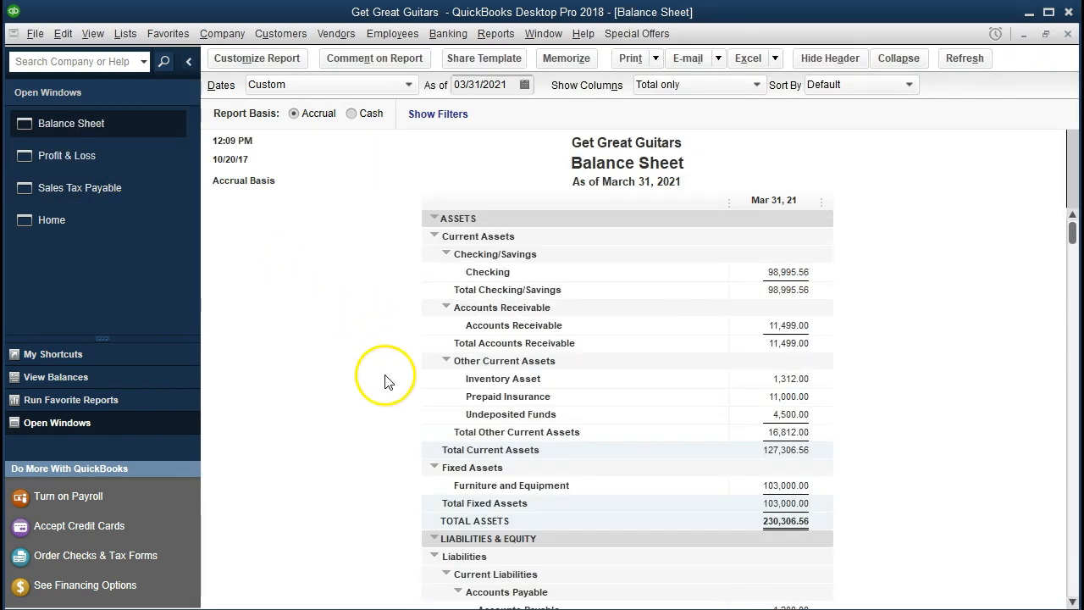
pyautogui.doubleClick(766, 379)
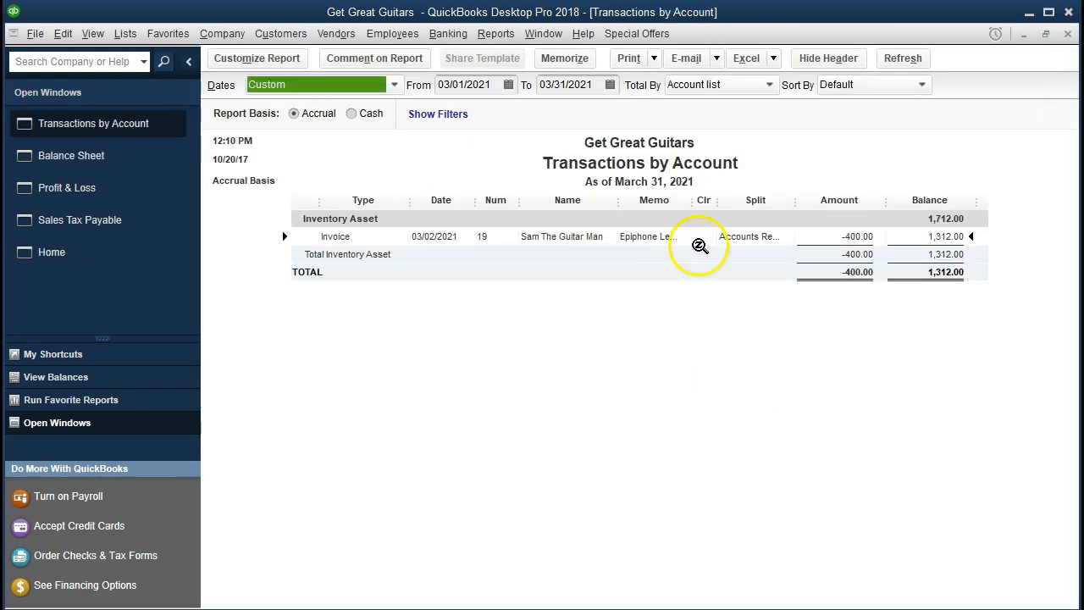
pyautogui.doubleClick(808, 235)
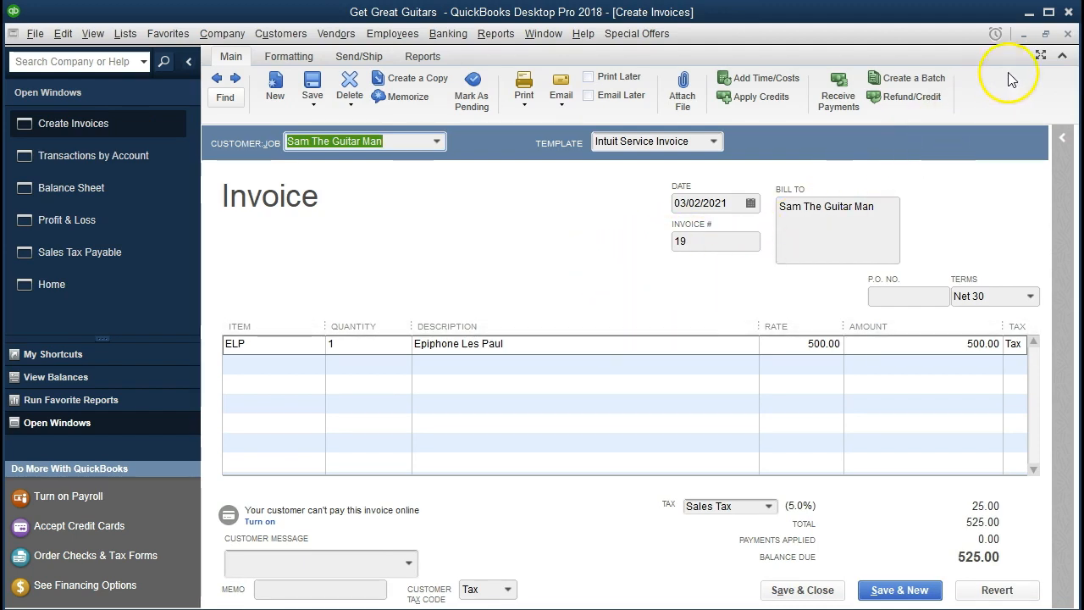
pyautogui.click(1068, 33)
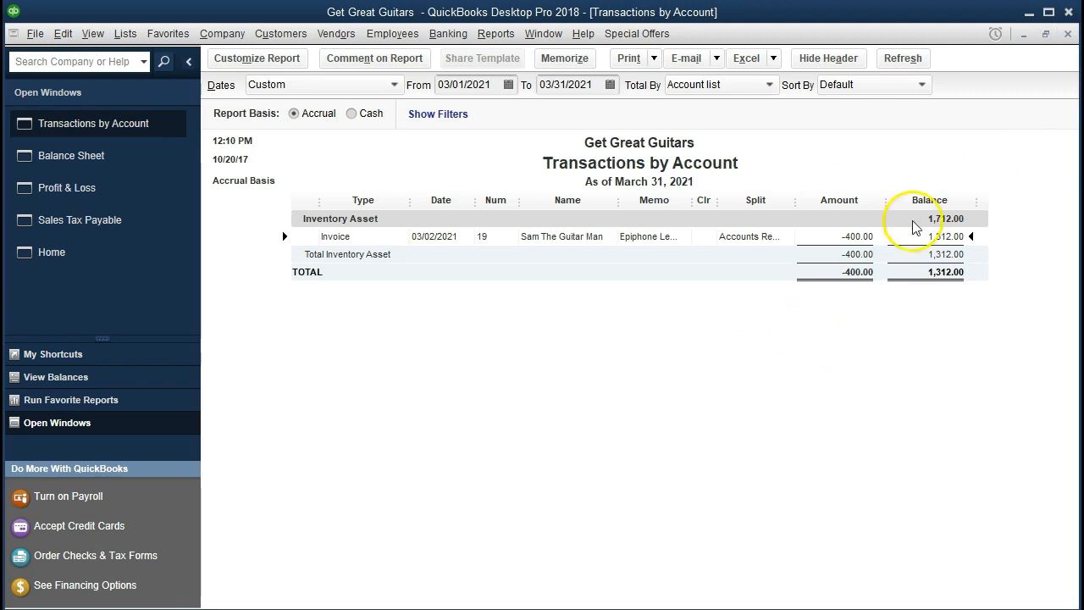
pyautogui.click(1068, 33)
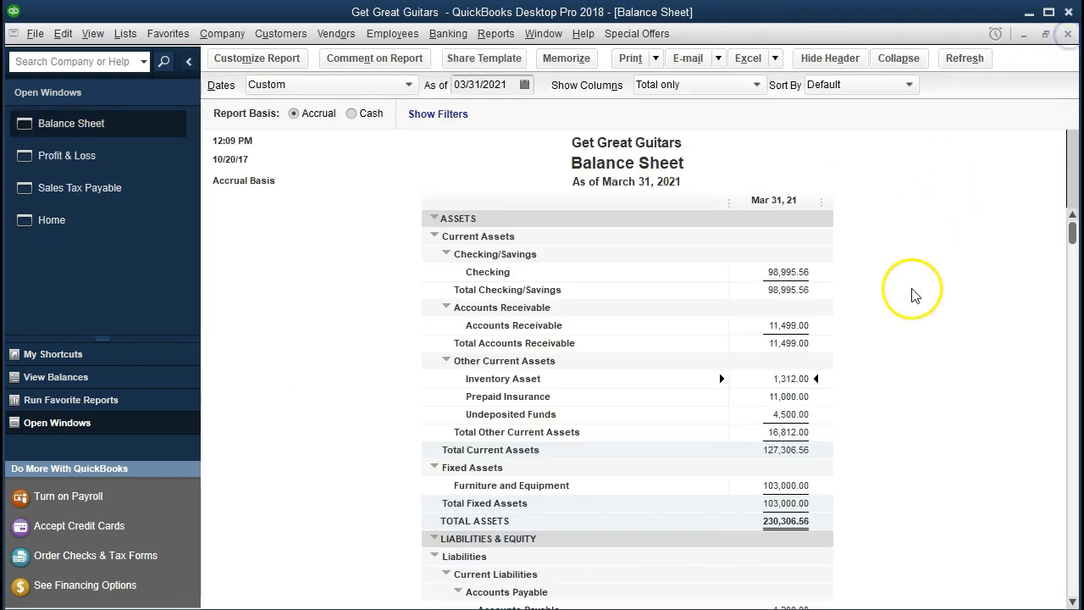
pyautogui.click(858, 330)
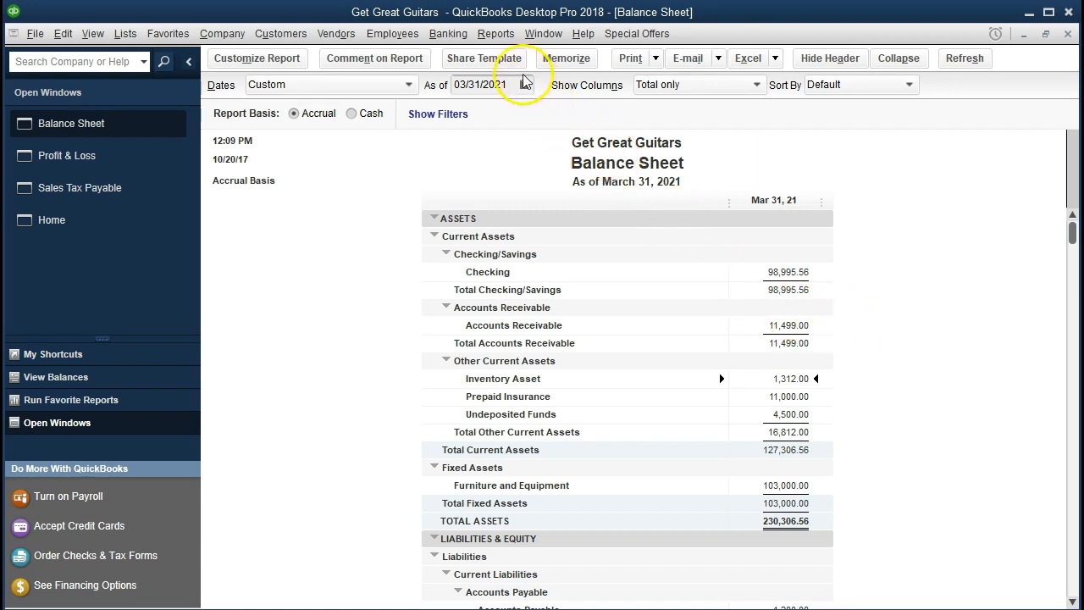
# Open the account register for Inventory Asset
pyautogui.click(462, 39)
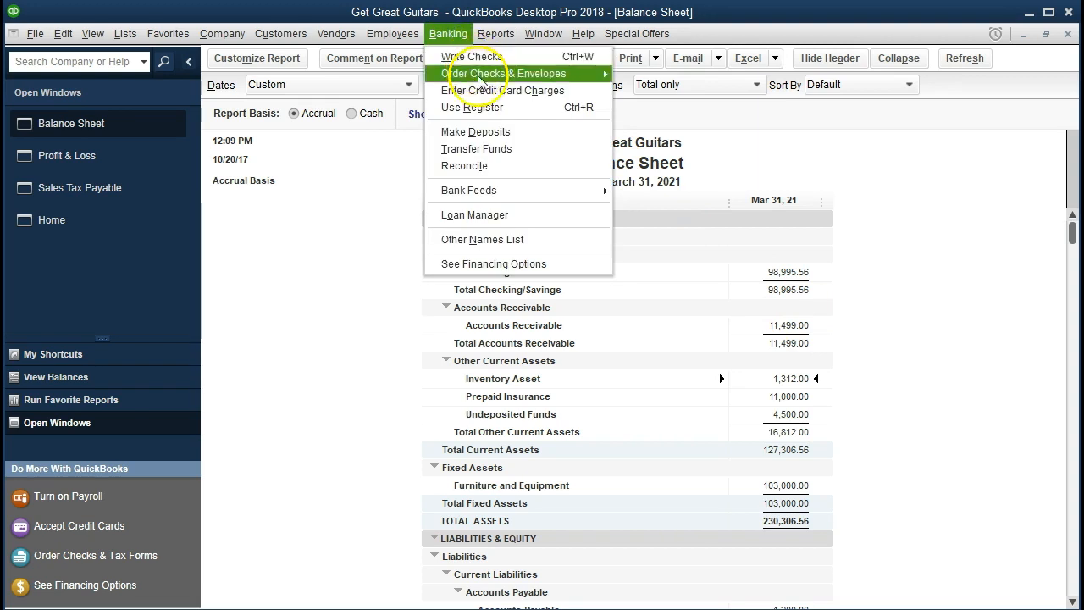
pyautogui.click(504, 107)
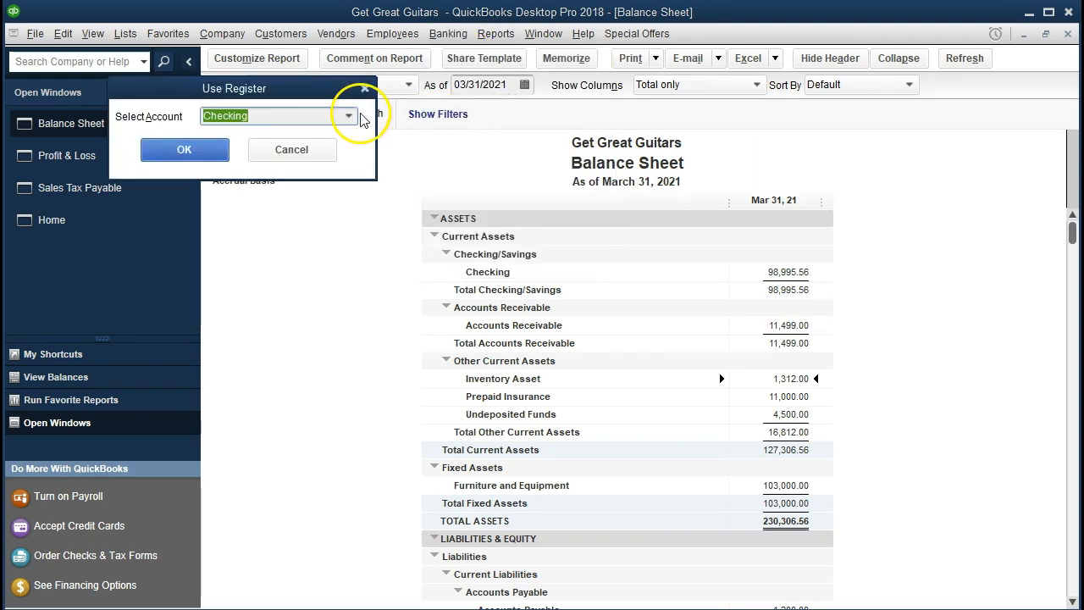
pyautogui.click(347, 116)
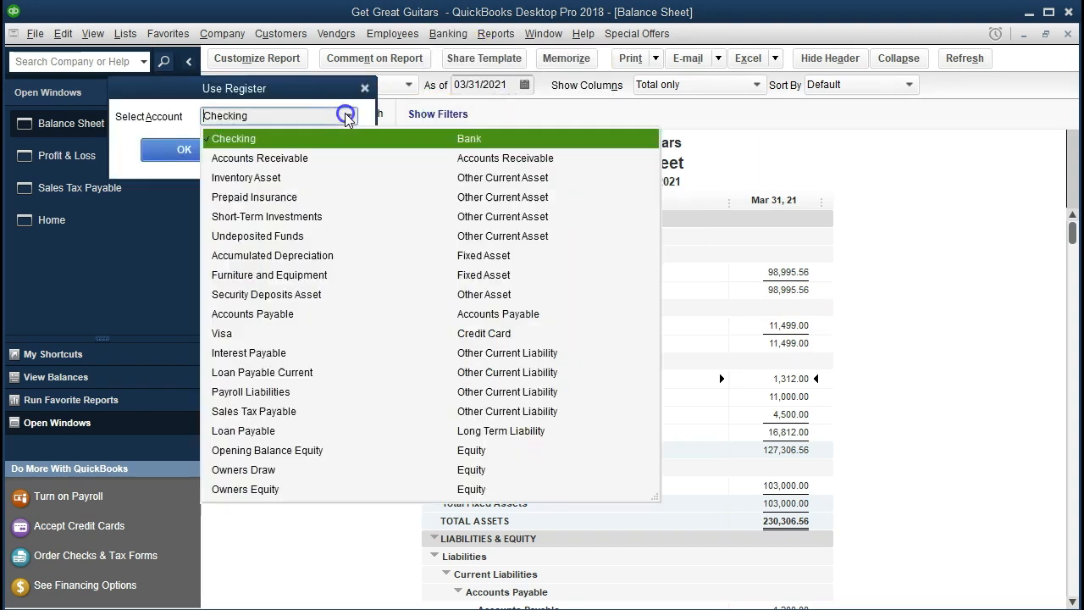
pyautogui.click(296, 177)
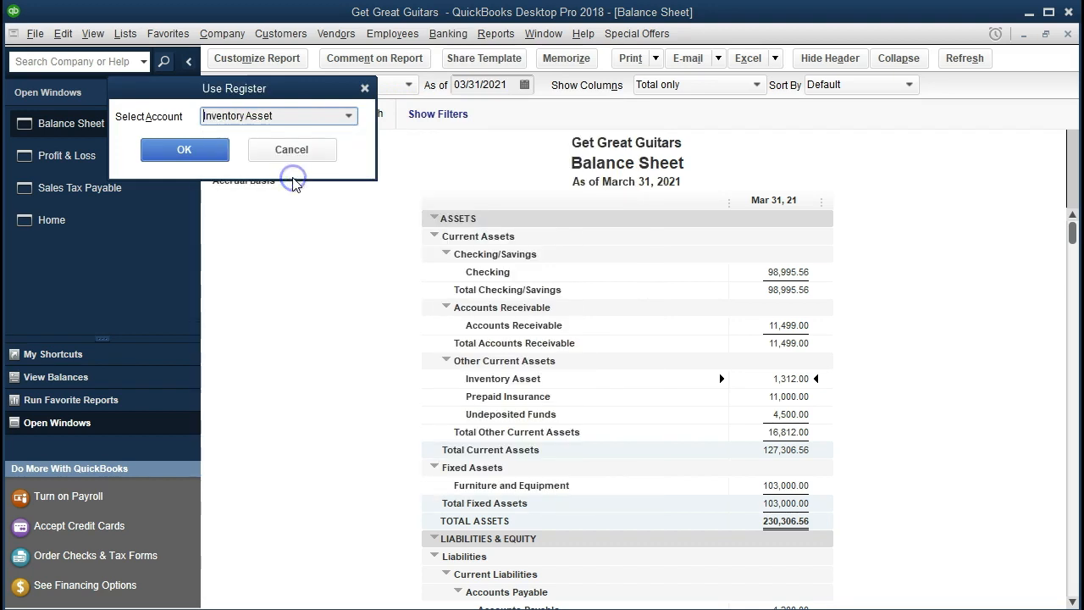
pyautogui.click(225, 161)
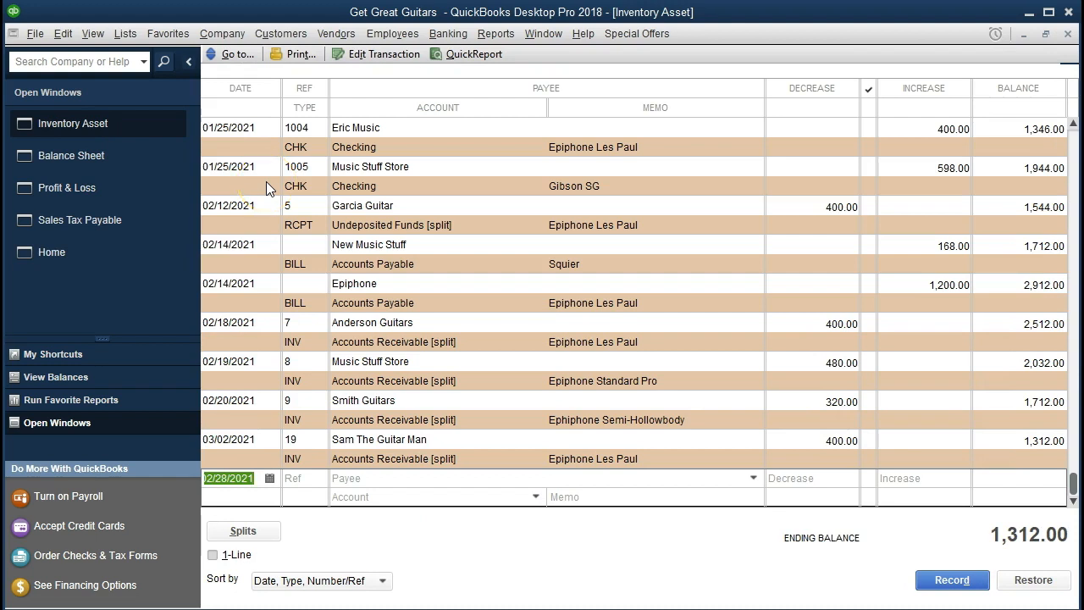
# Fill in a 02/28/2021 Inventory Asset register entry with a 400.00 decrease against Cost of Goods Sold
pyautogui.write('0')
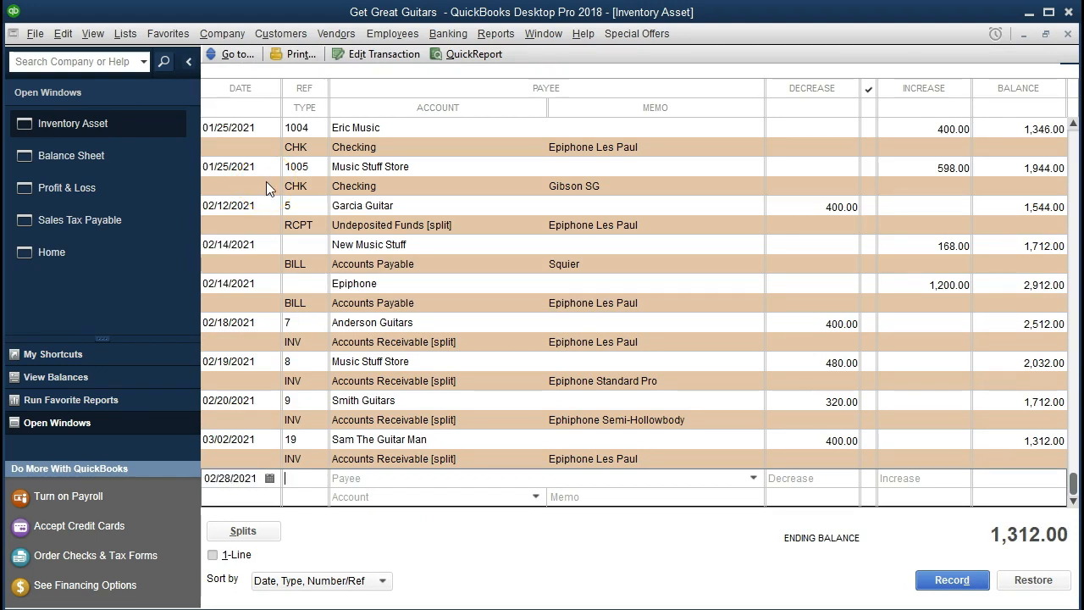
pyautogui.press('Tab')
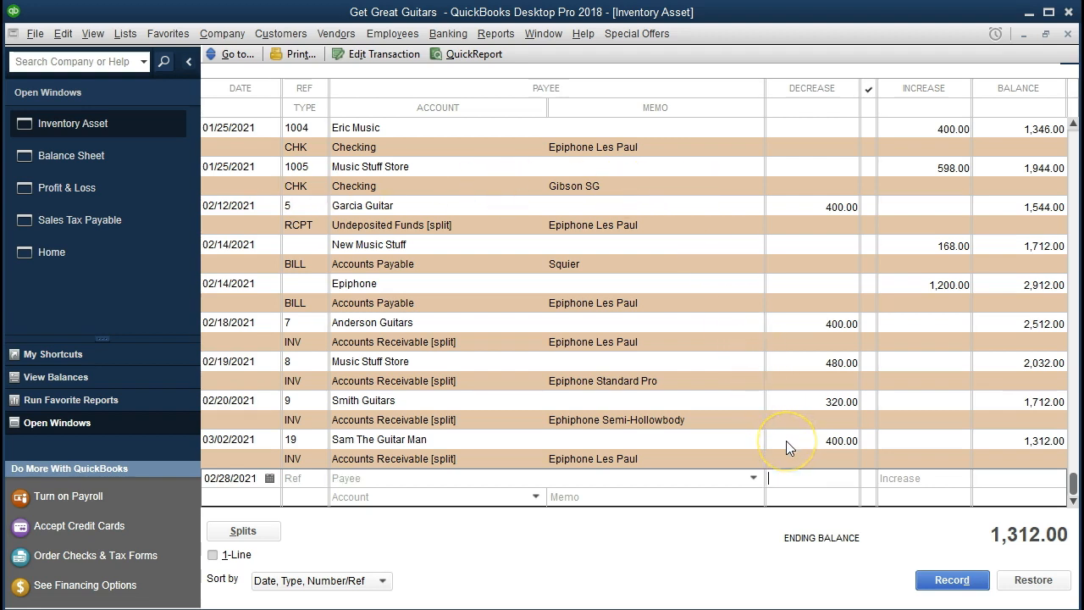
pyautogui.write('400.00')
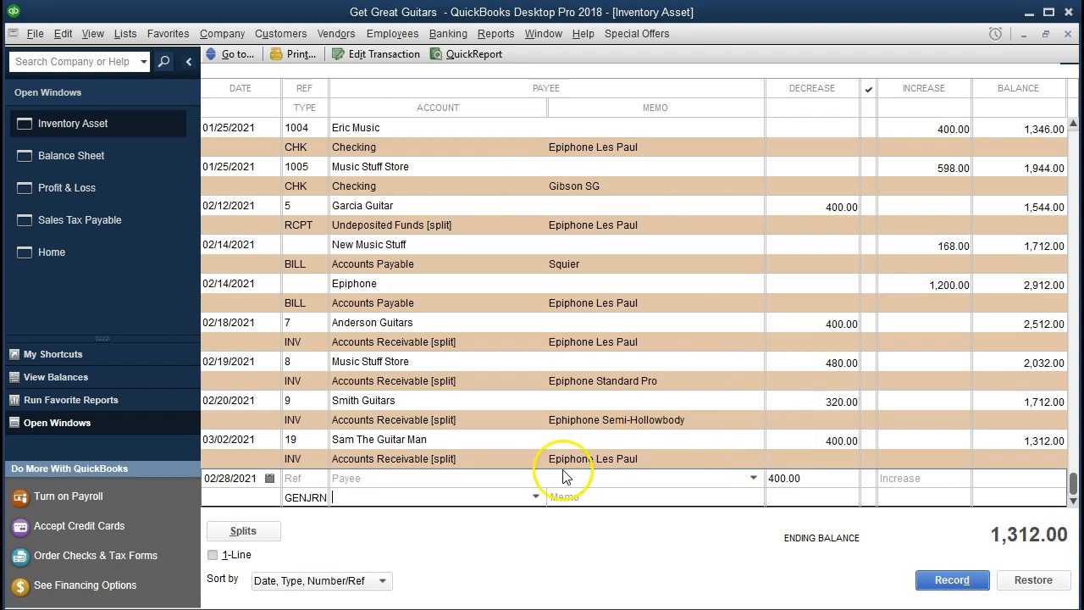
pyautogui.click(485, 501)
pyautogui.write('Cost of Goods Sold')
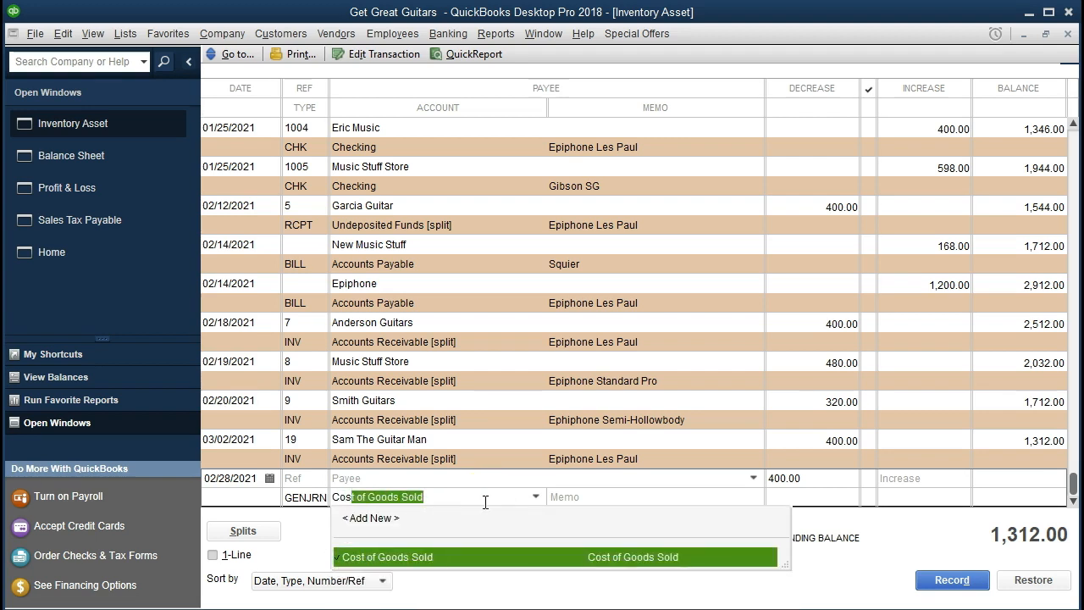
pyautogui.click(535, 497)
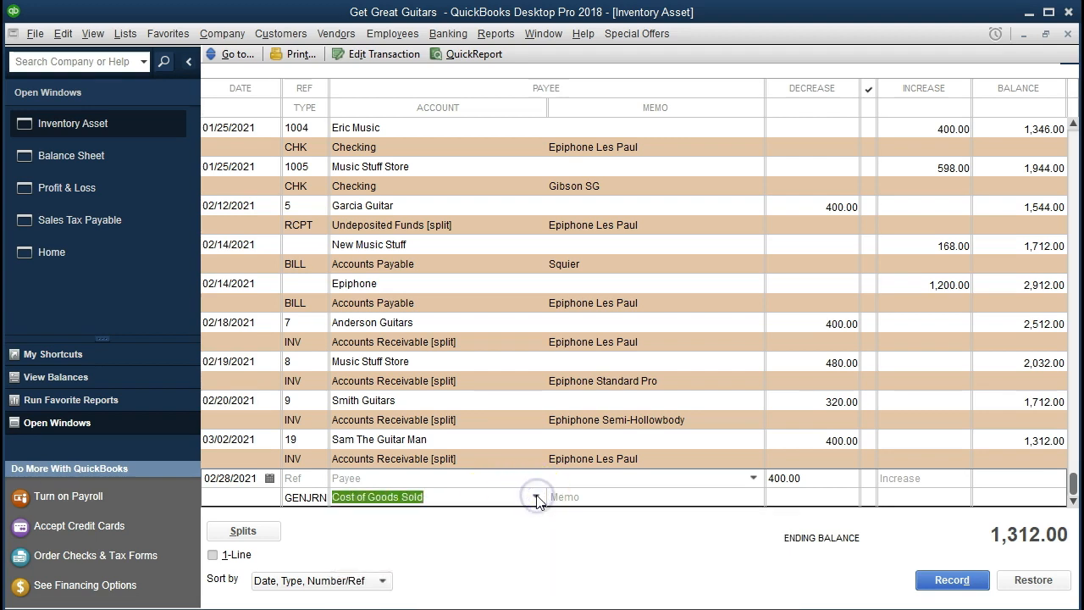
pyautogui.click(445, 461)
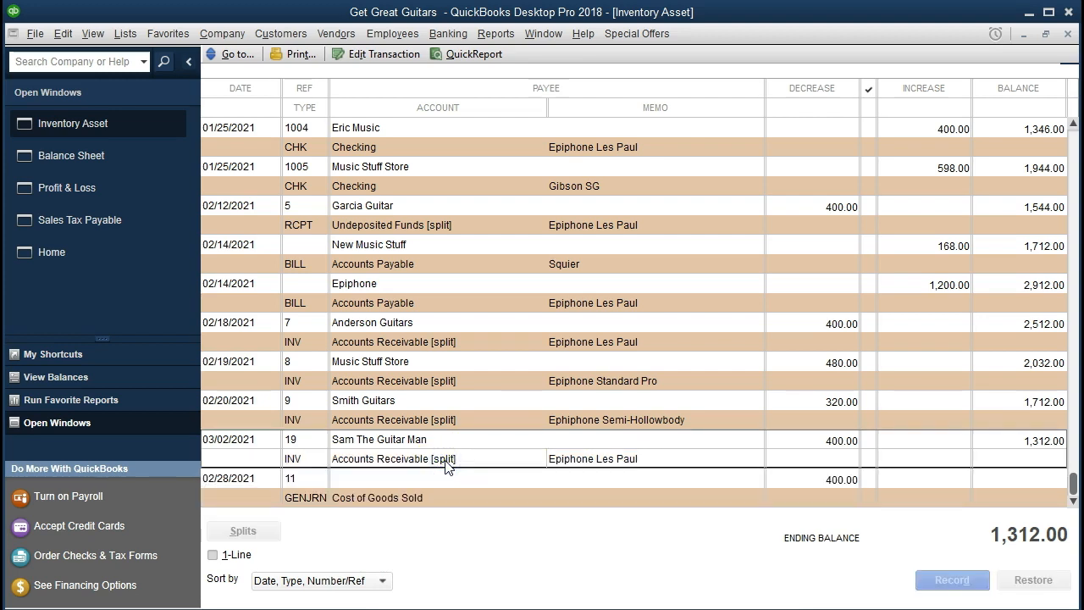
# Check the invoice behind the 03/02/2021 inventory decrease, and record the 02/28/2021 Cost of Goods Sold entry
pyautogui.doubleClick(310, 464)
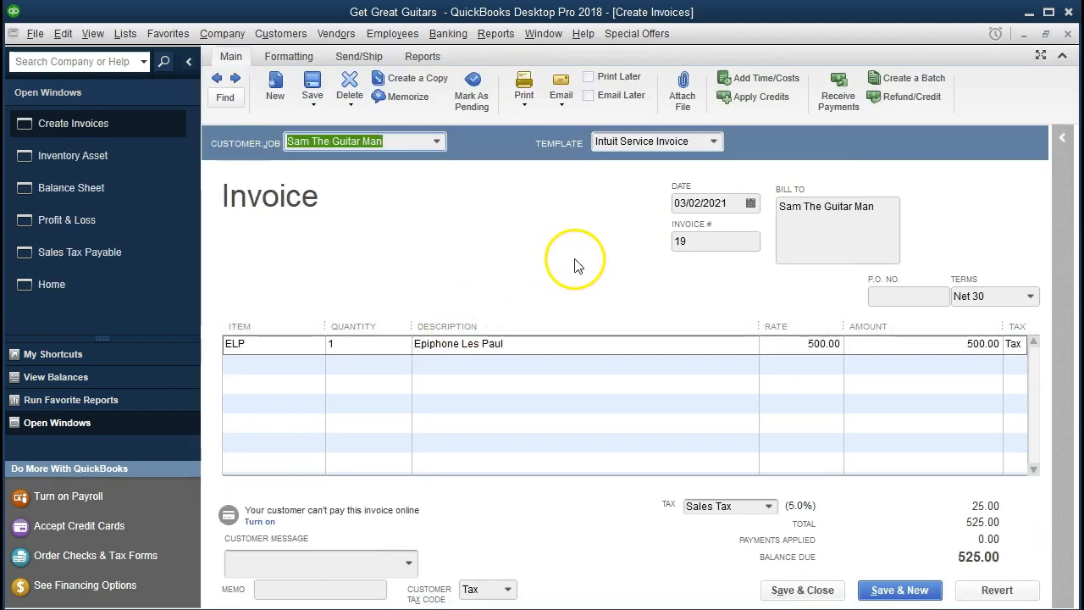
pyautogui.click(1066, 34)
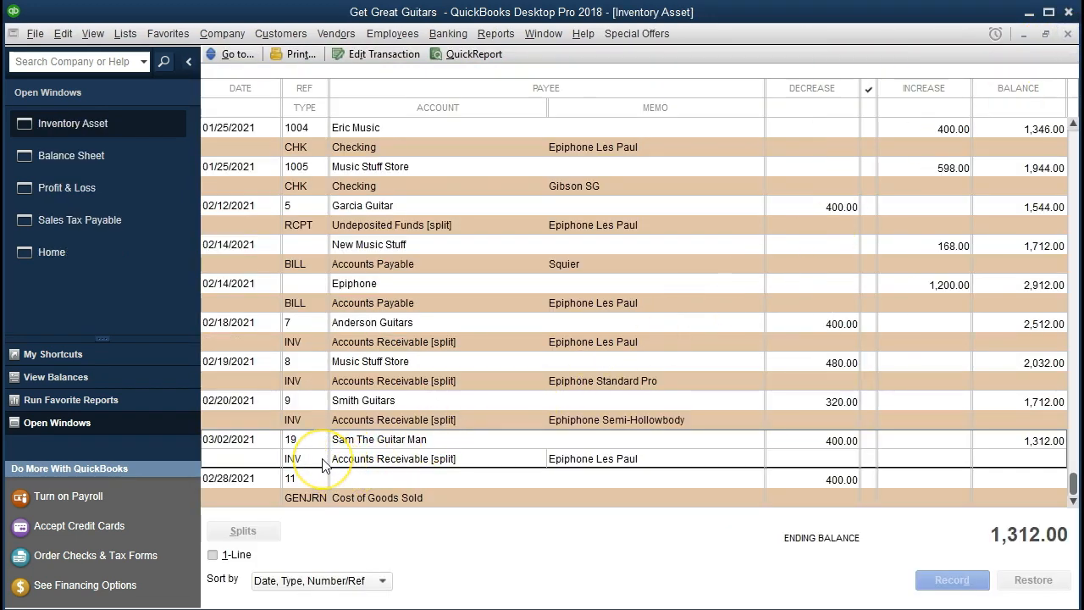
pyautogui.click(310, 501)
pyautogui.click(342, 500)
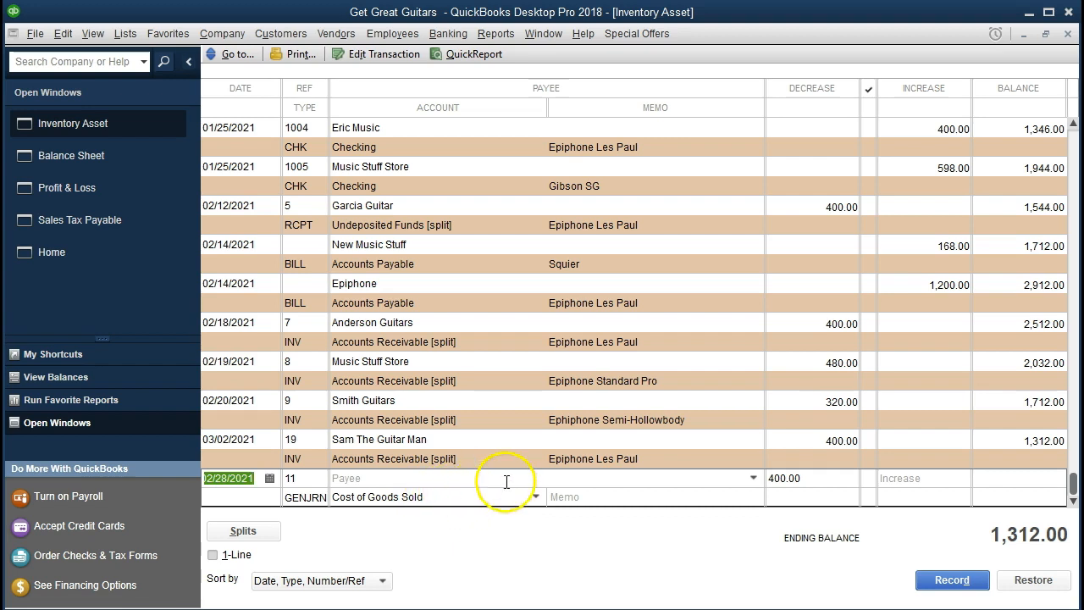
pyautogui.click(783, 479)
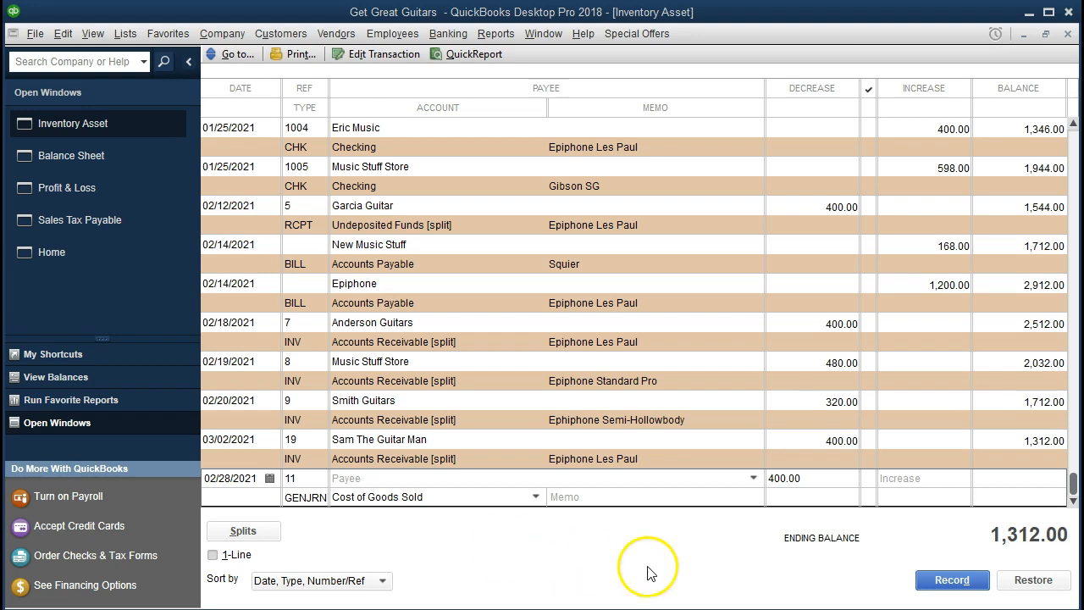
pyautogui.click(940, 584)
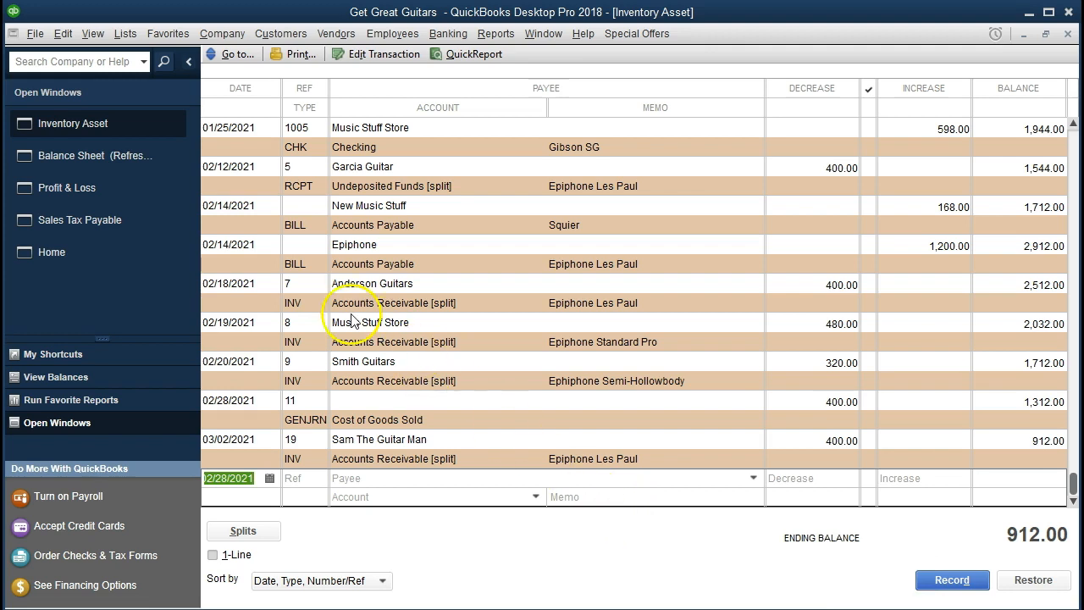
# Review the Balance Sheet's Inventory Asset transactions from 01/01/2021 to 03/31/2021, including the 02/28/2021 general journal line, and close the detail report
pyautogui.click(116, 160)
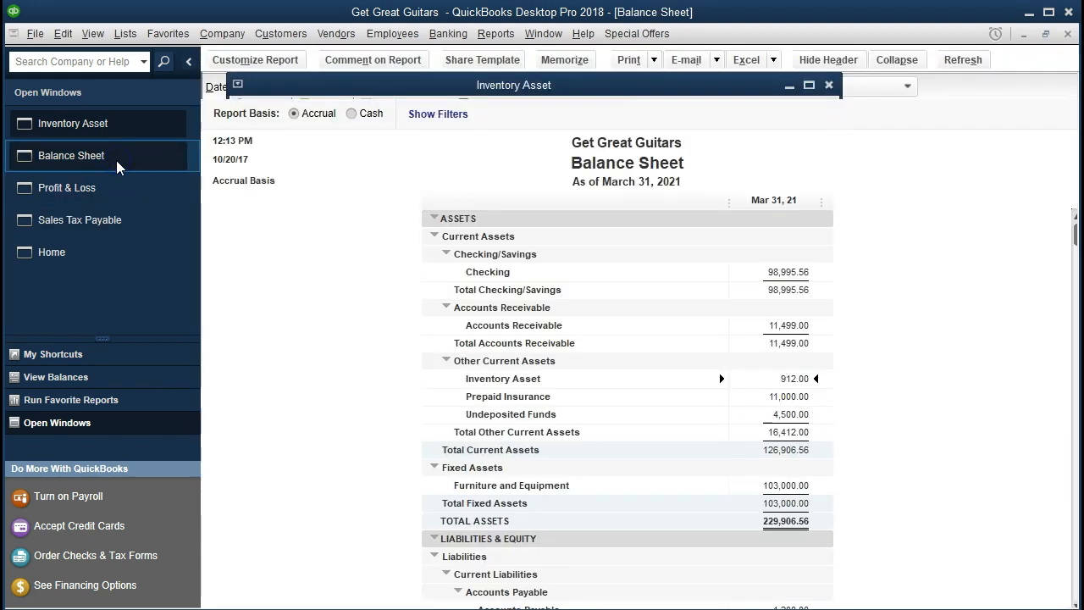
pyautogui.doubleClick(751, 377)
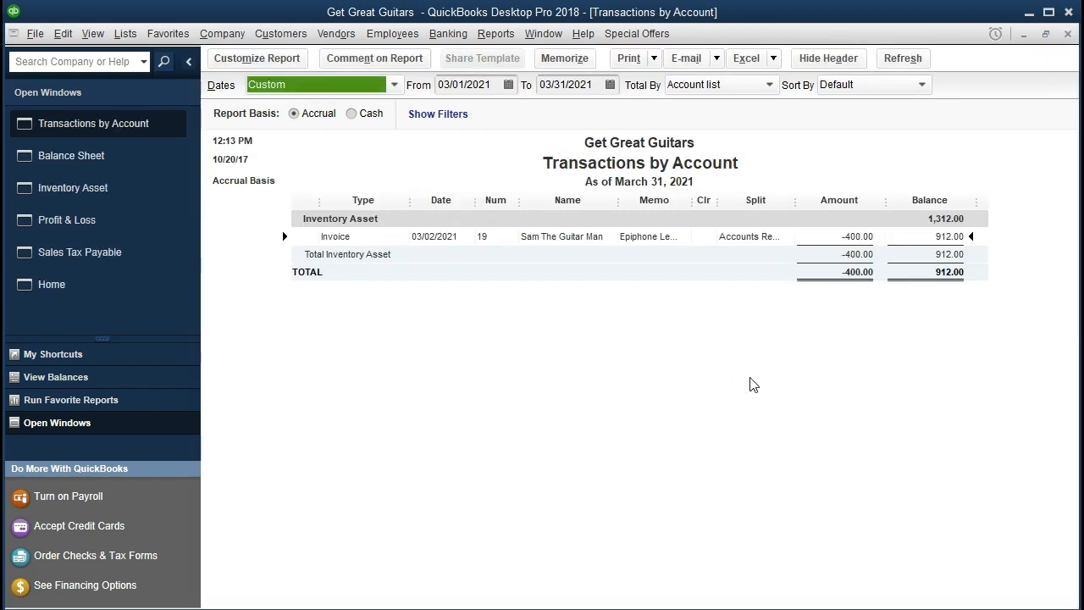
pyautogui.press('Tab')
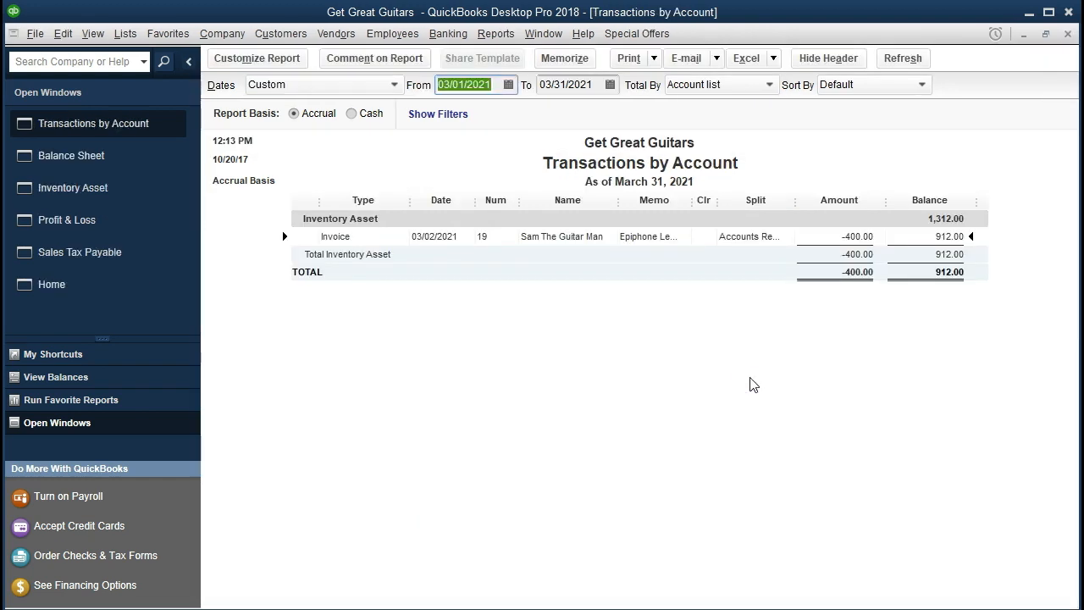
pyautogui.write('01012021')
pyautogui.press('Tab')
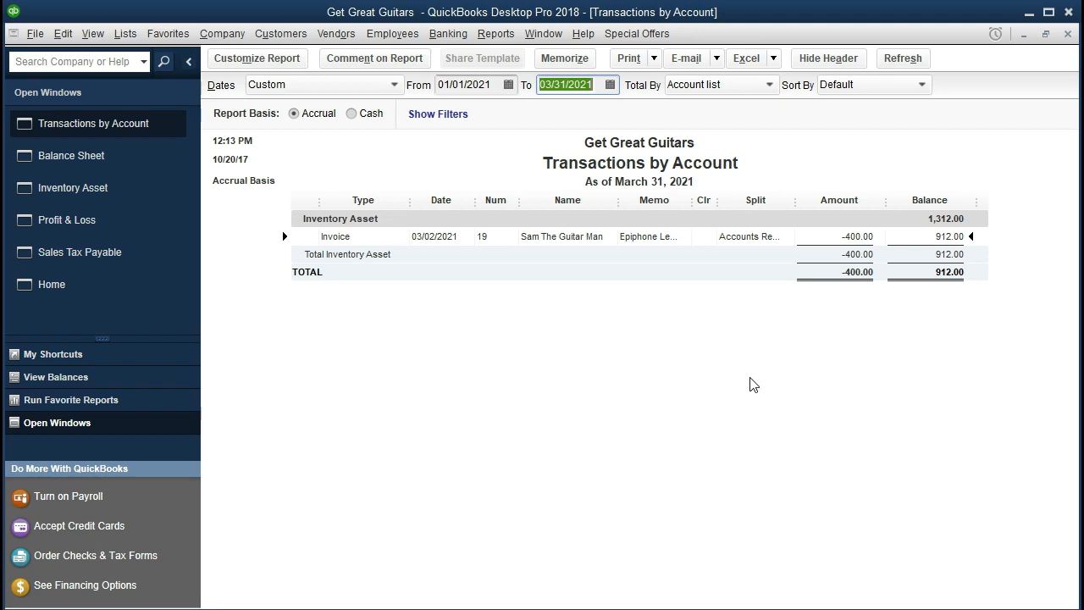
pyautogui.press('Tab')
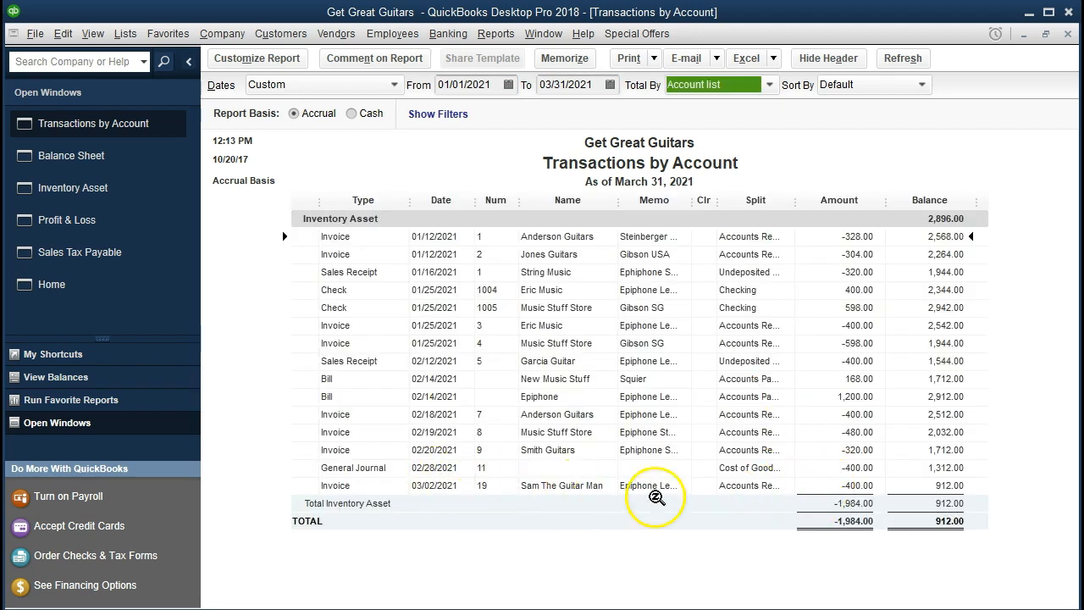
pyautogui.click(818, 468)
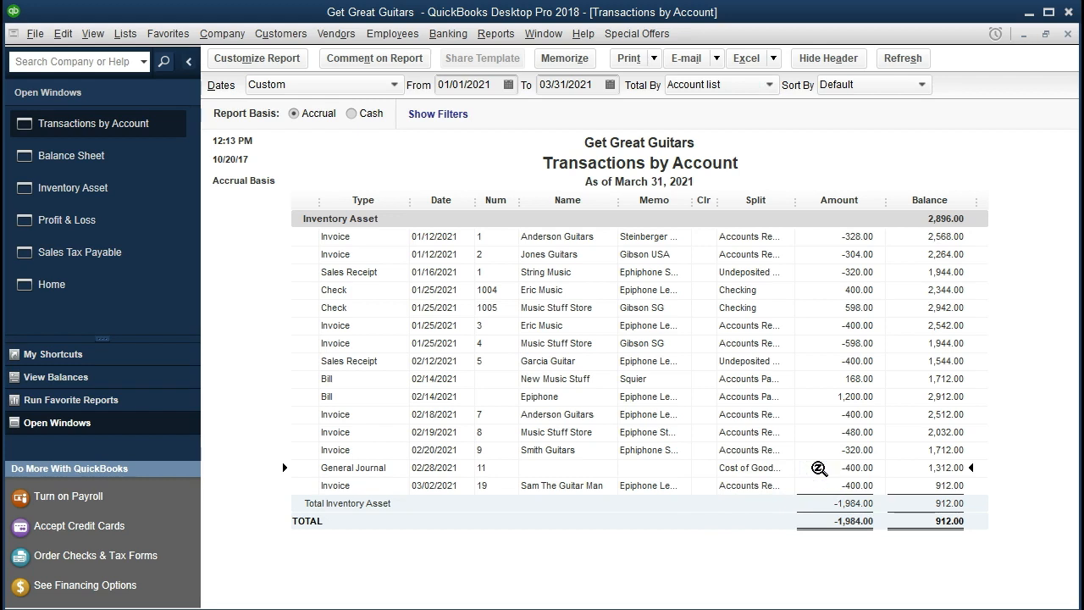
pyautogui.click(1068, 35)
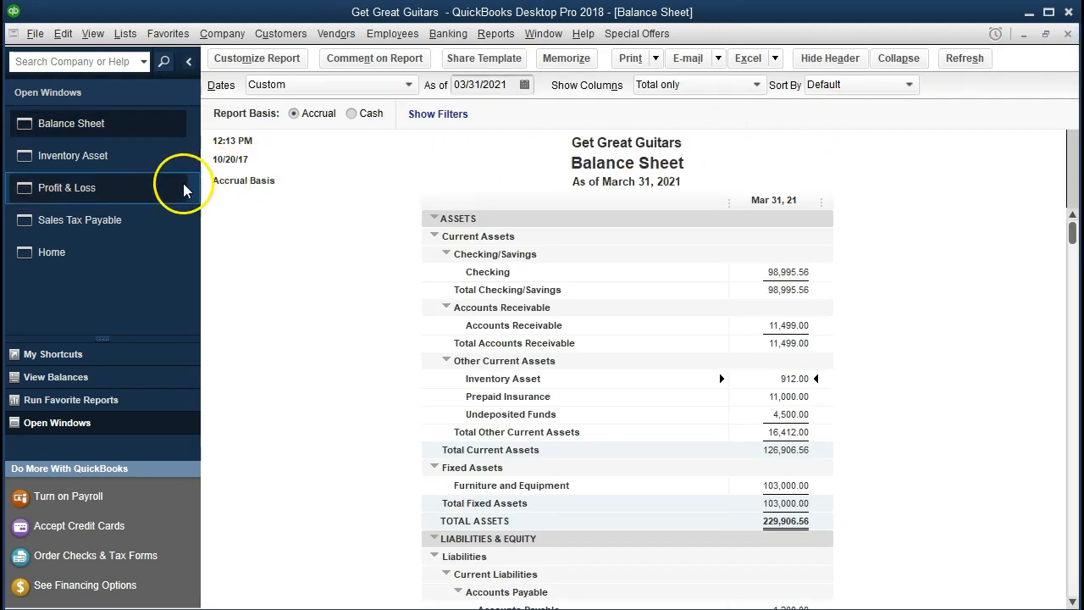
# Review the Profit & Loss report's Cost of Goods Sold transactions from 01/01/2021 to 03/31/2021, and close the detail report
pyautogui.click(151, 195)
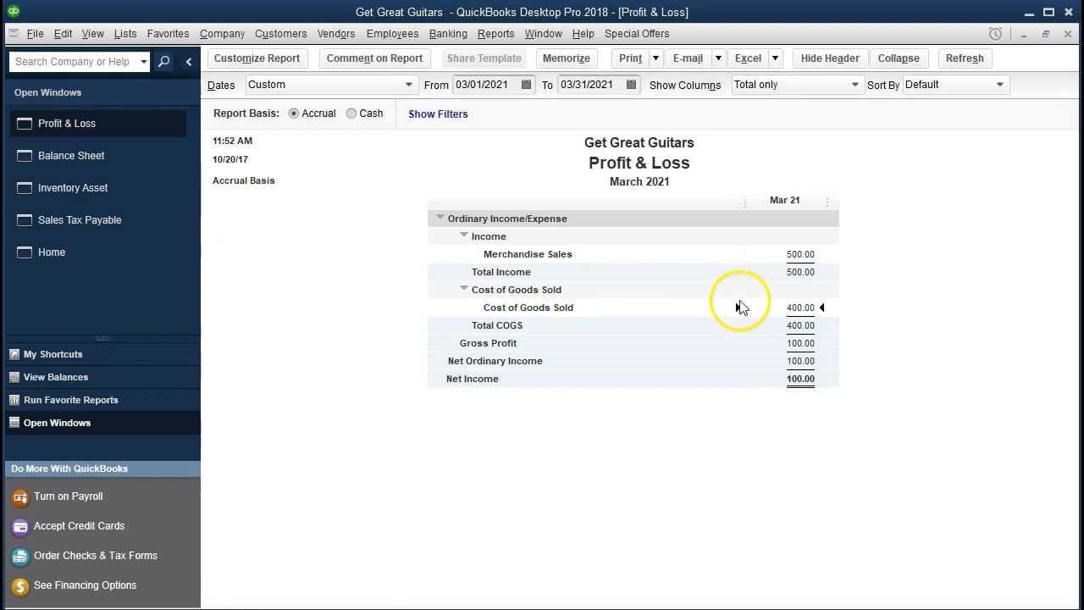
pyautogui.doubleClick(773, 306)
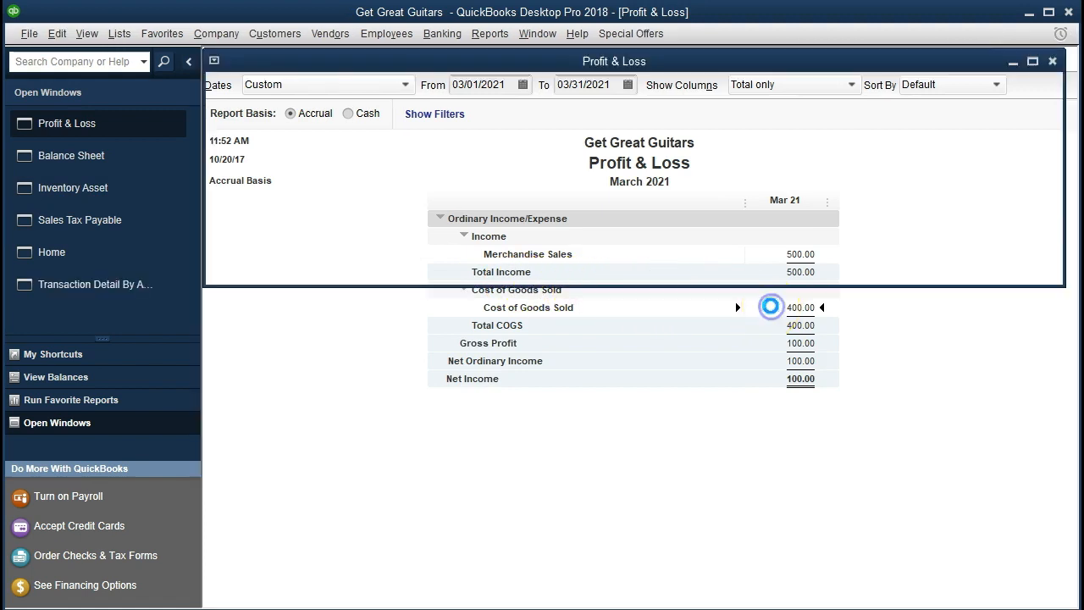
pyautogui.press('Tab')
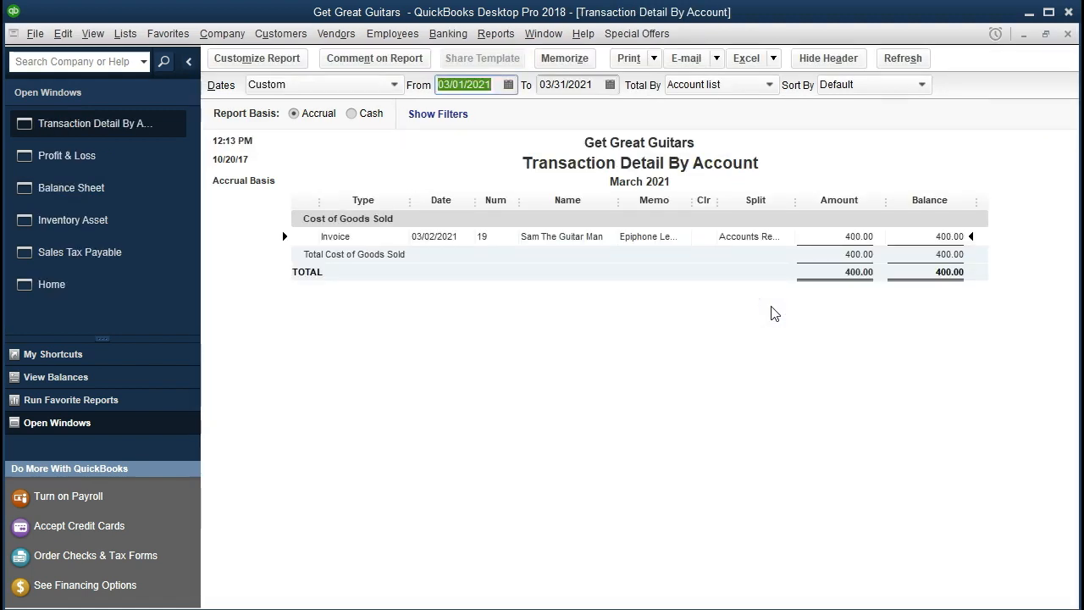
pyautogui.write('01/01/2021')
pyautogui.press('Tab')
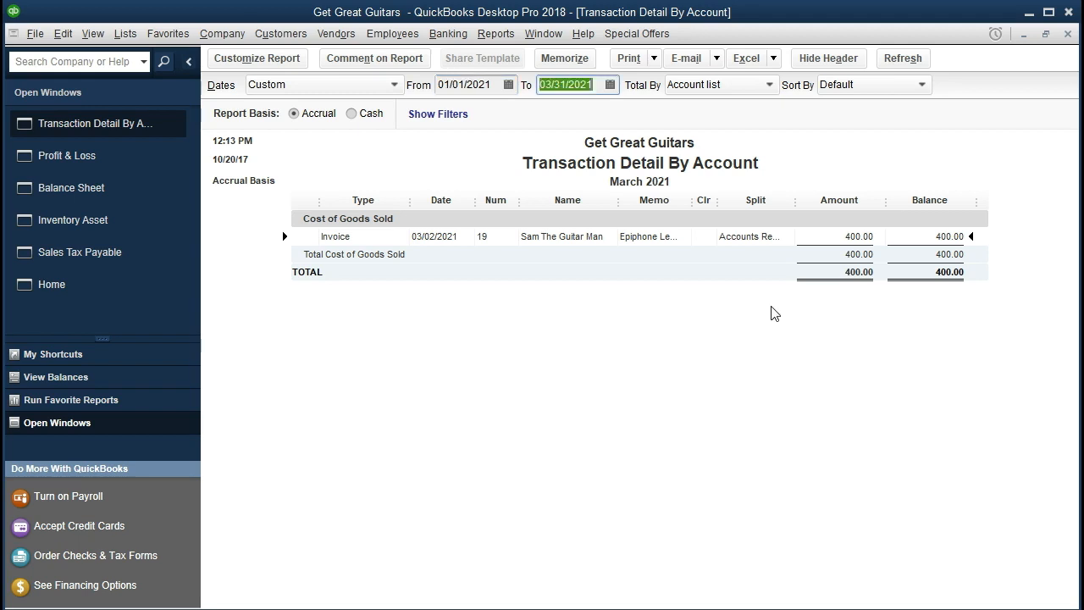
pyautogui.press('Tab')
pyautogui.click(827, 396)
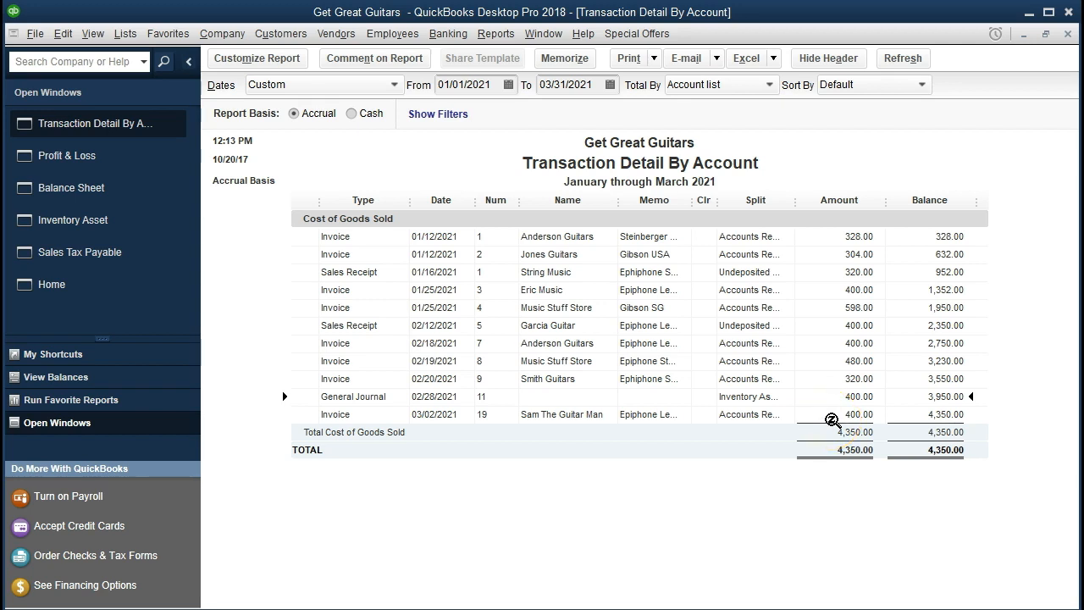
pyautogui.click(1067, 34)
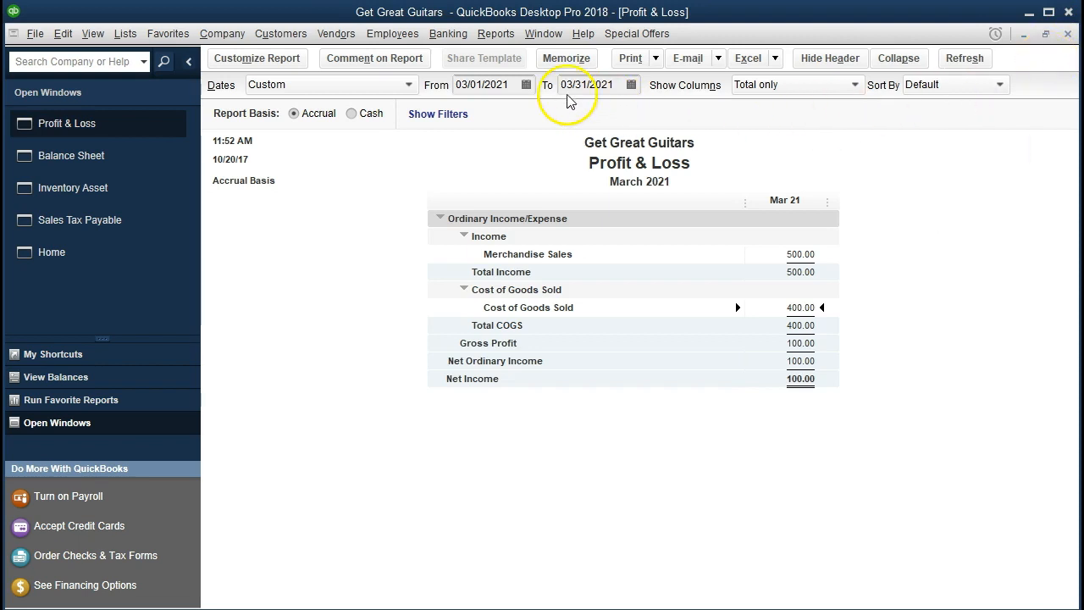
# Set the Profit & Loss date range to 01/01/2021 through 02/28/2021 and open its Merchandise Sales transaction detail
pyautogui.click(513, 85)
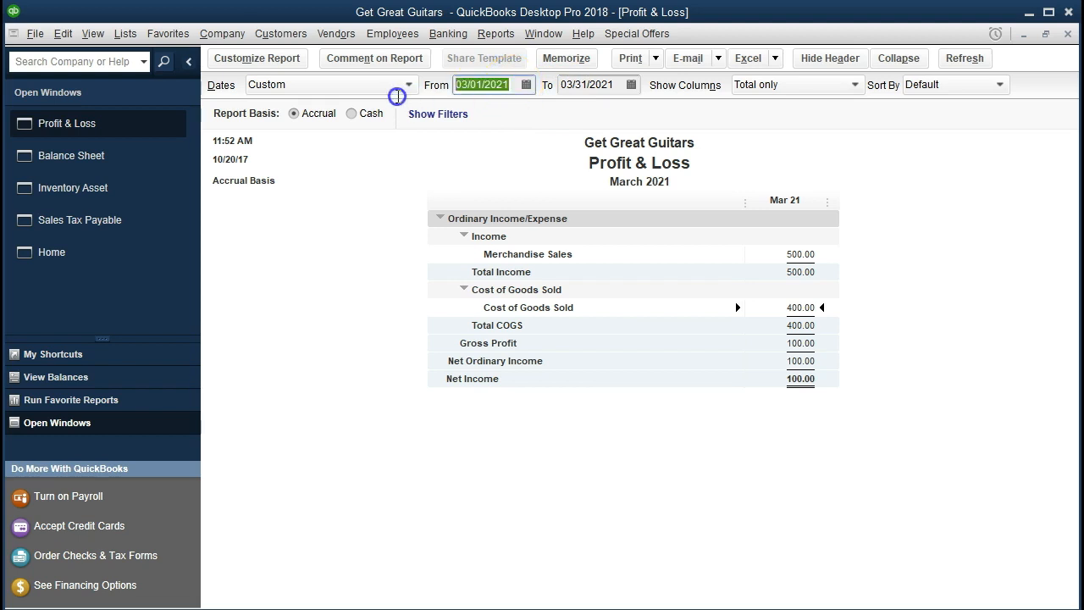
pyautogui.write('01/01/2021')
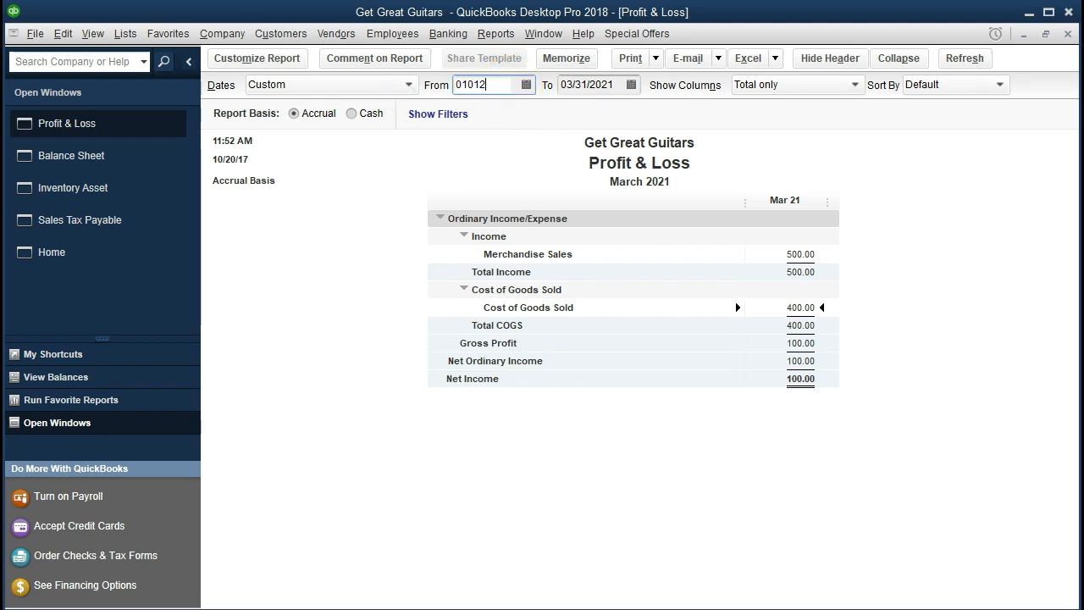
pyautogui.press('Tab')
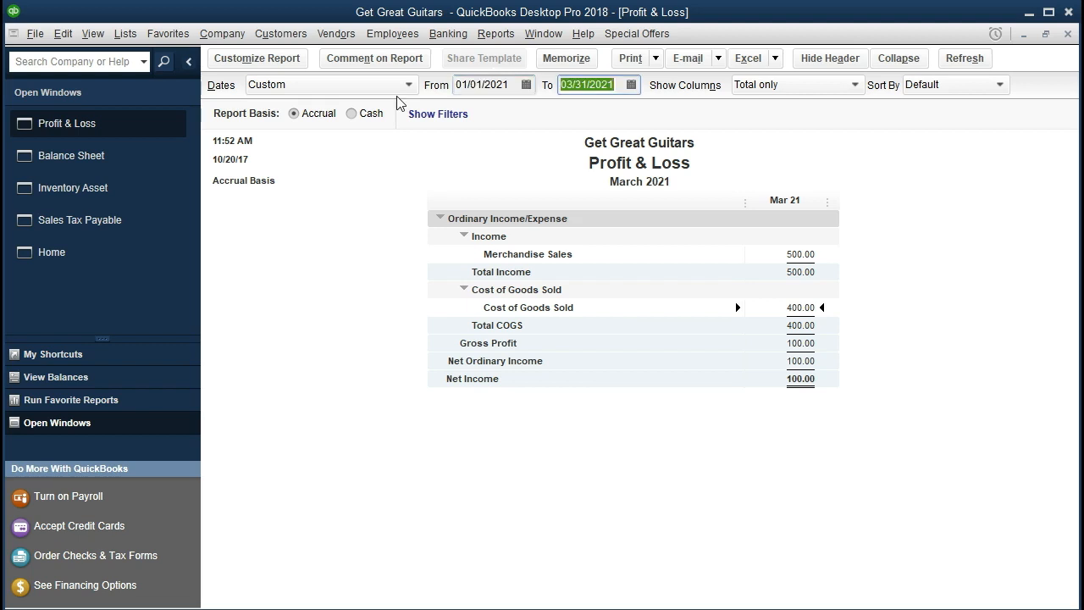
pyautogui.write('02282021')
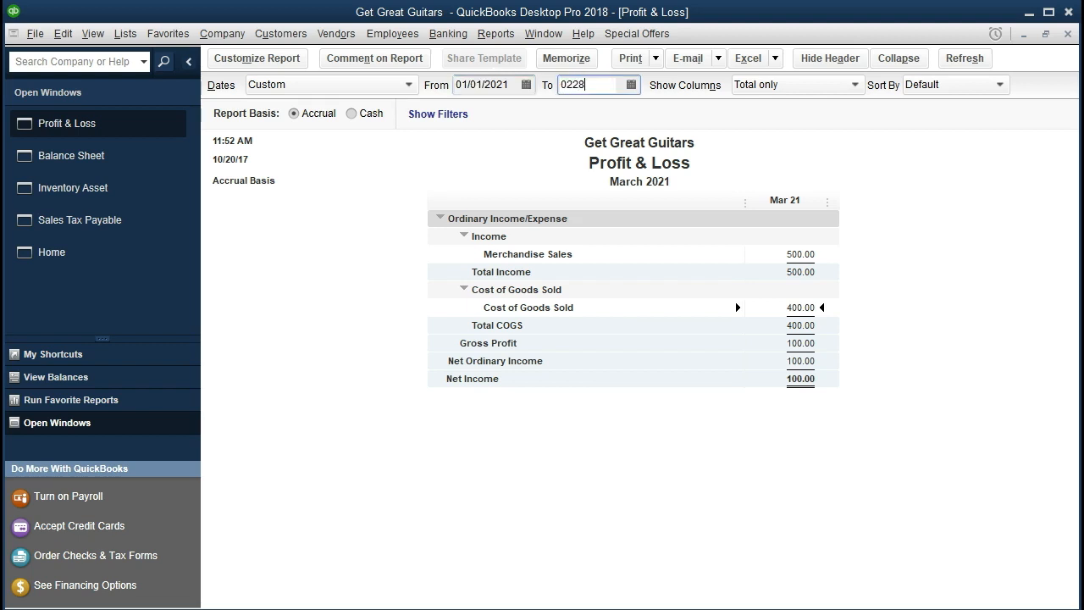
pyautogui.press('Tab')
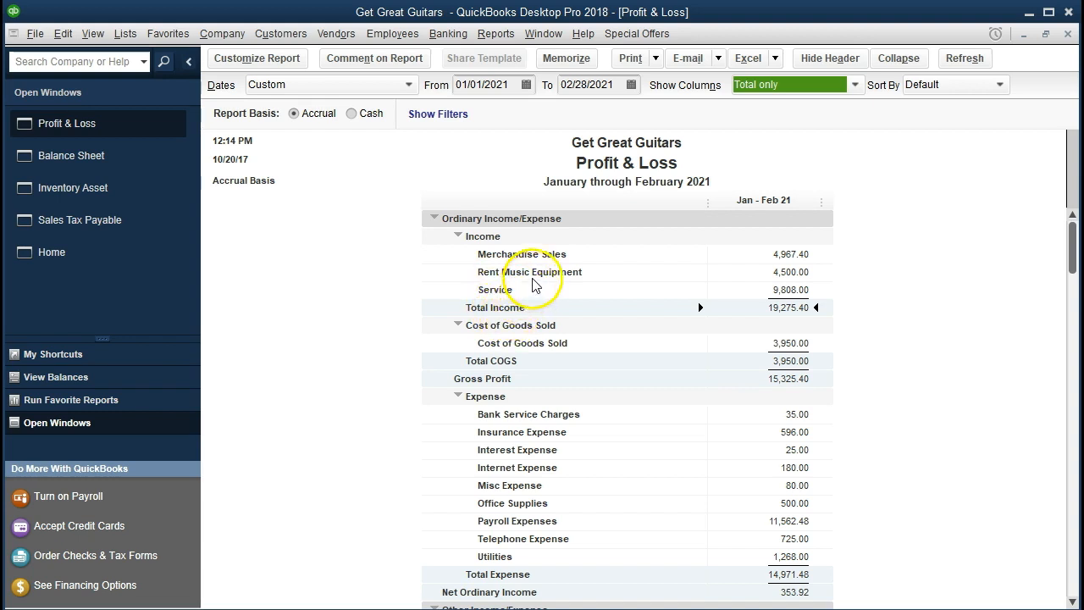
pyautogui.doubleClick(766, 255)
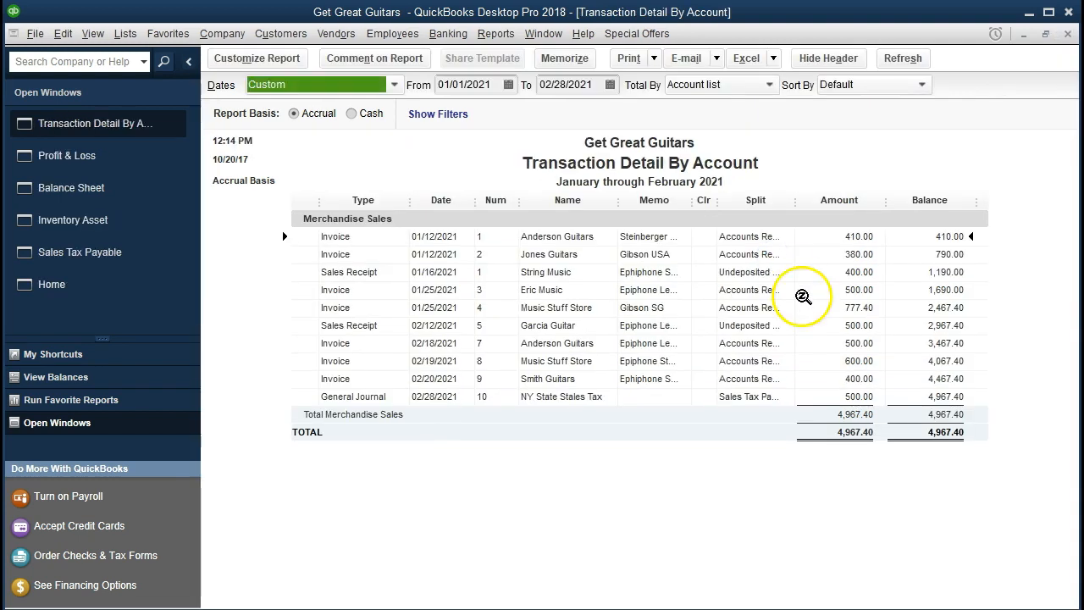
# Check the 02/28/2021 general journal line in the Merchandise Sales detail, and review the Cost of Goods Sold detail, closing both reports
pyautogui.click(847, 396)
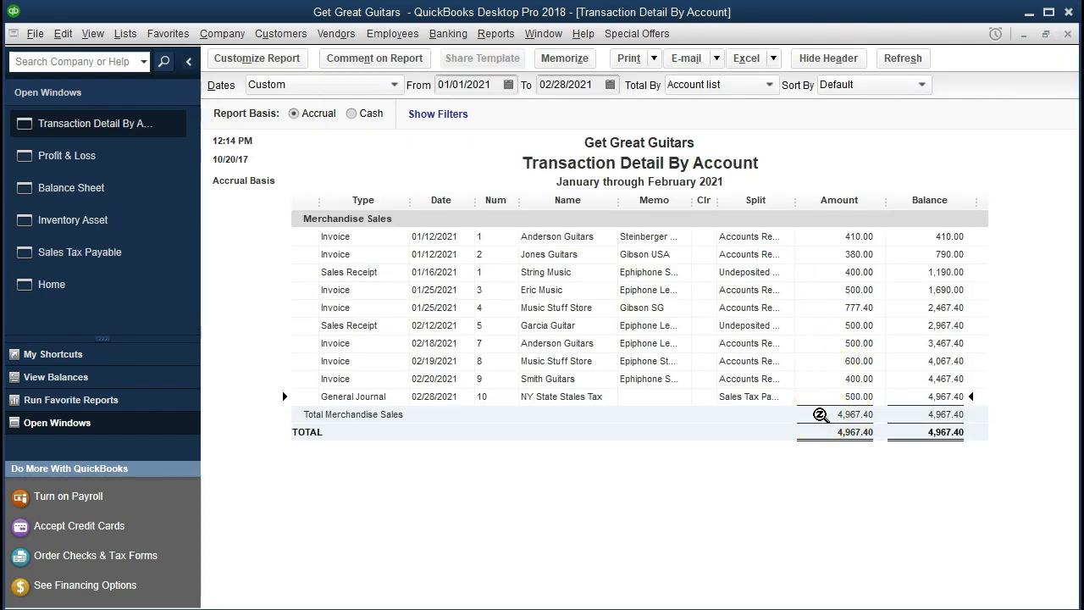
pyautogui.click(1067, 34)
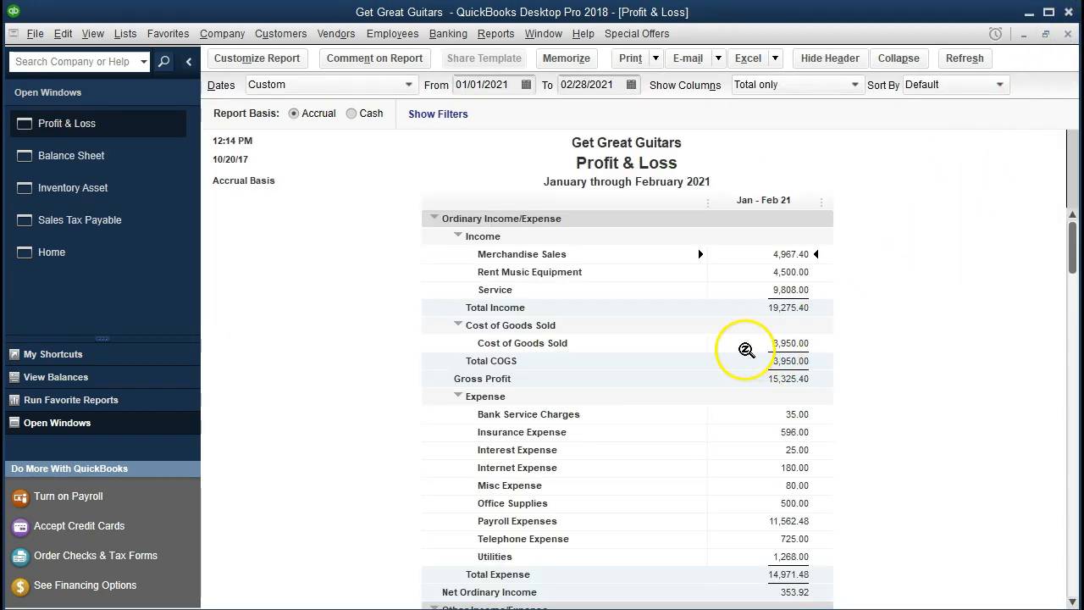
pyautogui.doubleClick(745, 347)
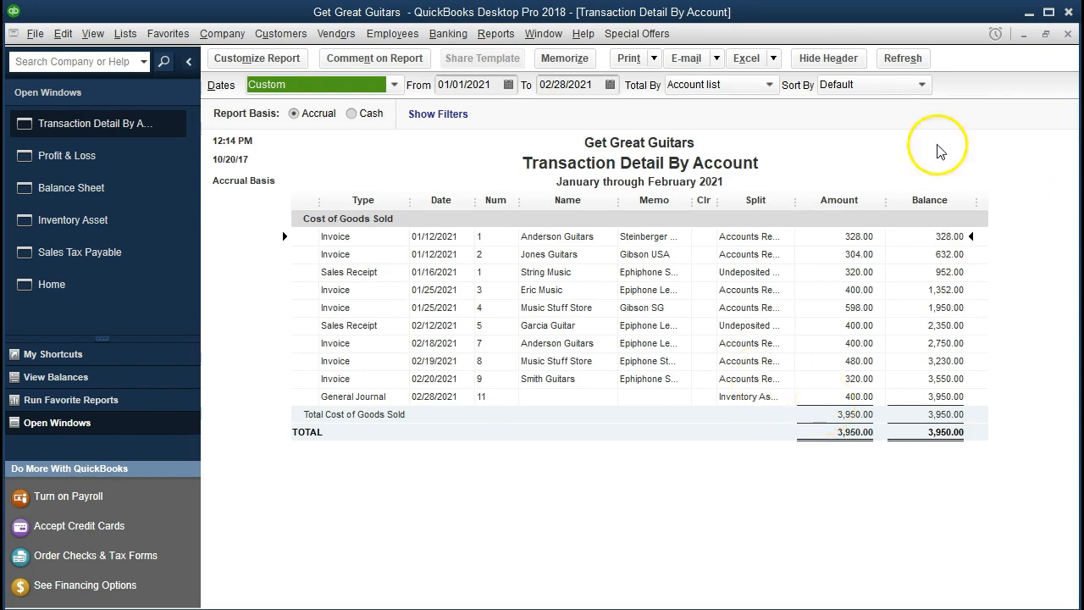
pyautogui.click(1068, 33)
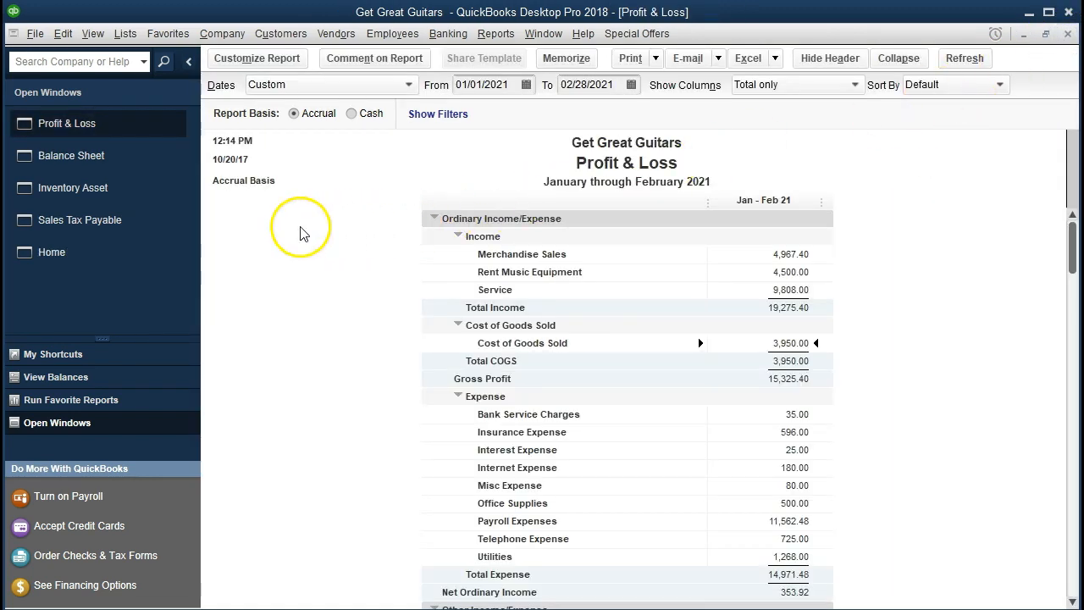
# Switch to the Balance Sheet and set its date range to 01/01/2021 through 02/28/2021
pyautogui.click(166, 157)
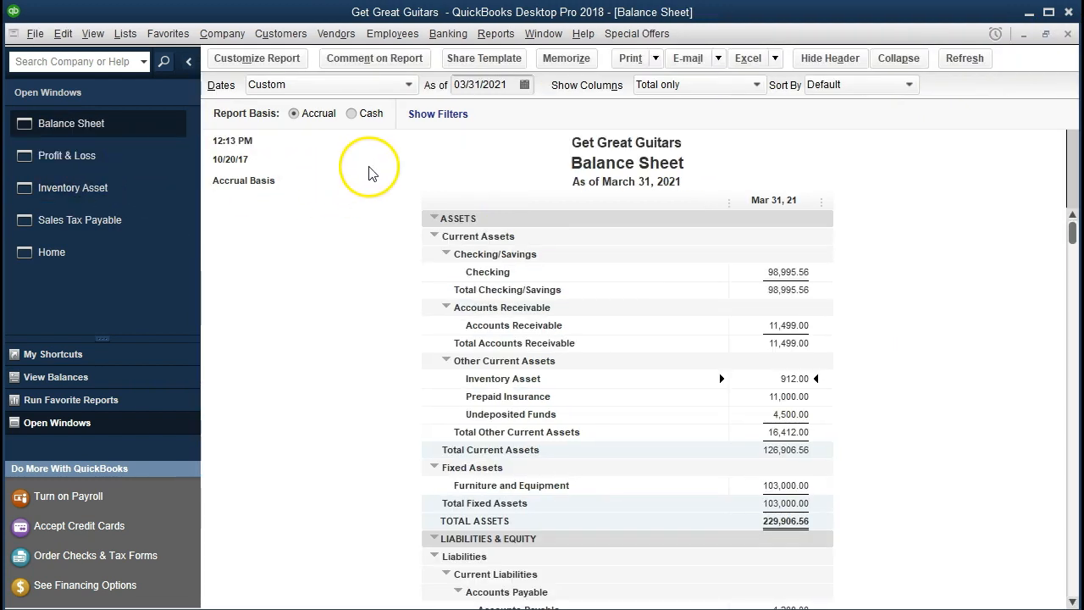
pyautogui.click(289, 58)
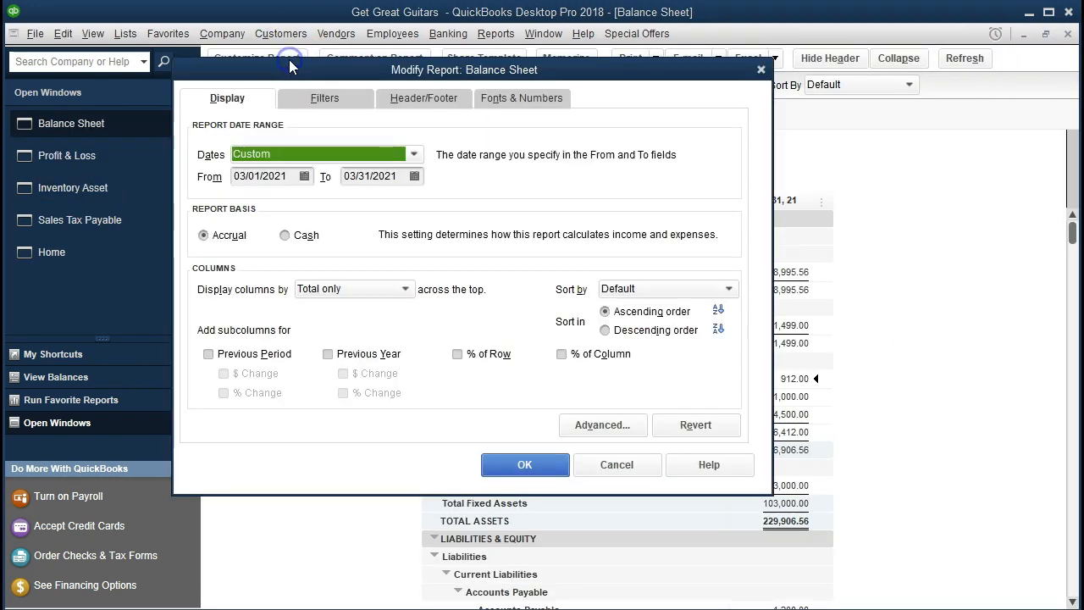
pyautogui.press('Tab')
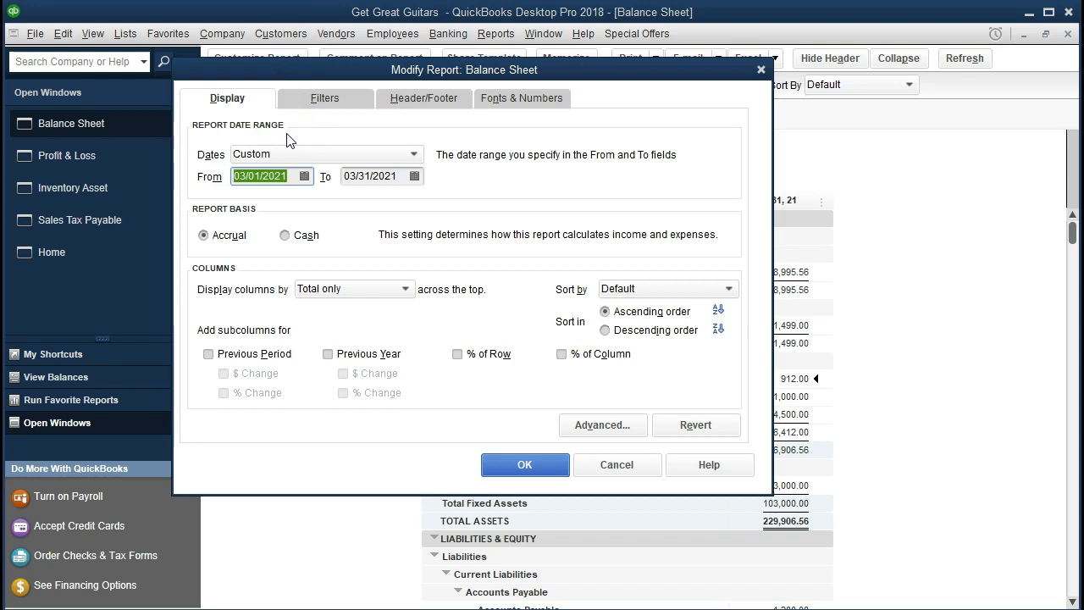
pyautogui.write('01/01/2021')
pyautogui.press('Tab')
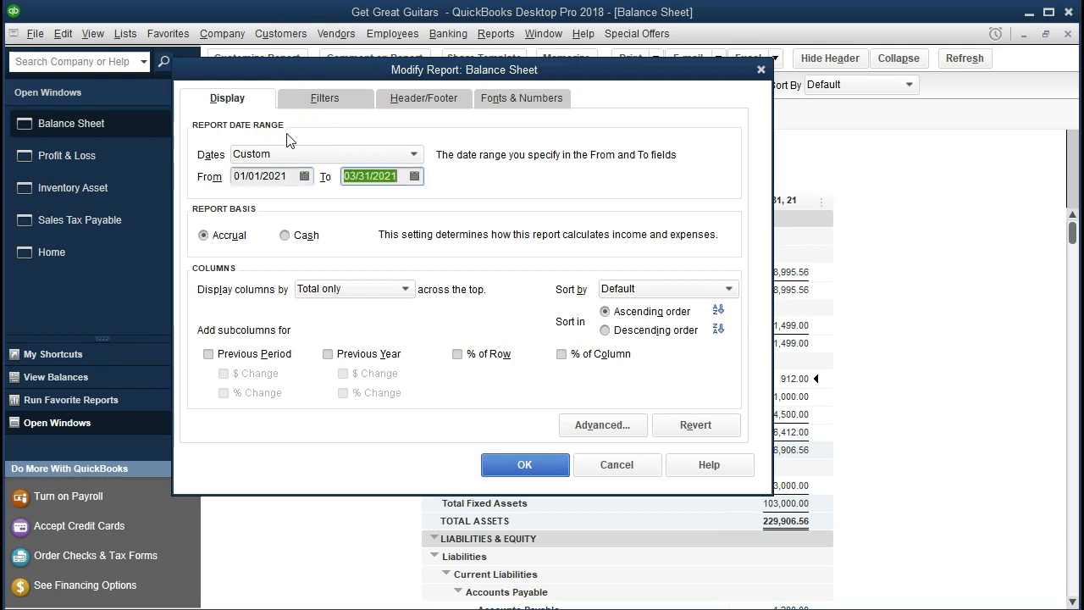
pyautogui.write('1')
pyautogui.press('BackSpace')
pyautogui.write('02/28/2021')
pyautogui.press('Tab')
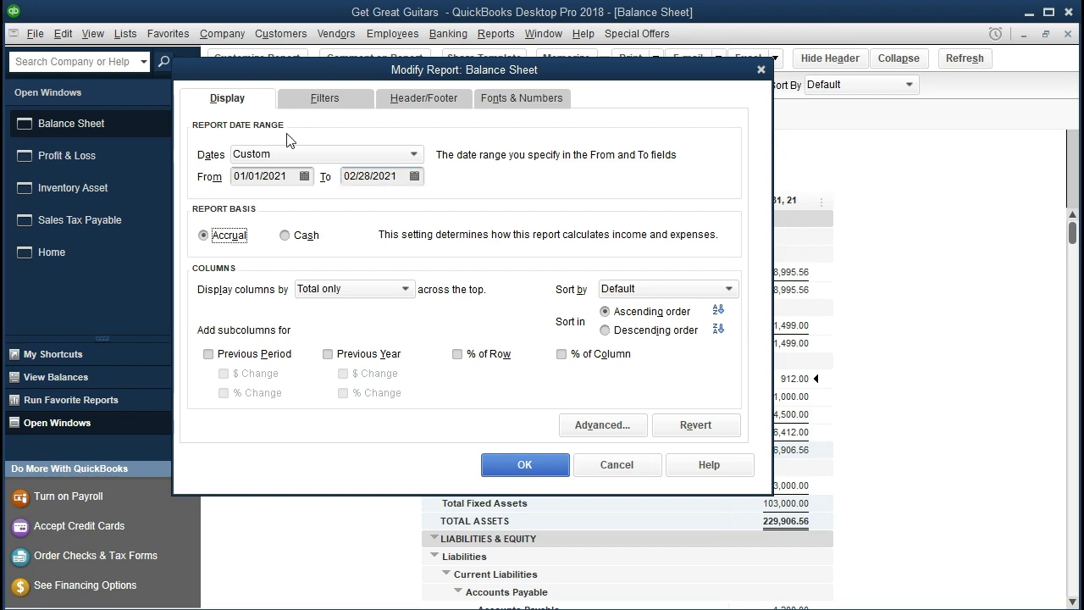
pyautogui.click(513, 465)
# Review the Balance Sheet's Accounts Receivable transactions through the 02/28/2021 general journal line, and close the detail report
pyautogui.doubleClick(774, 322)
pyautogui.scroll(-3, 774, 322)
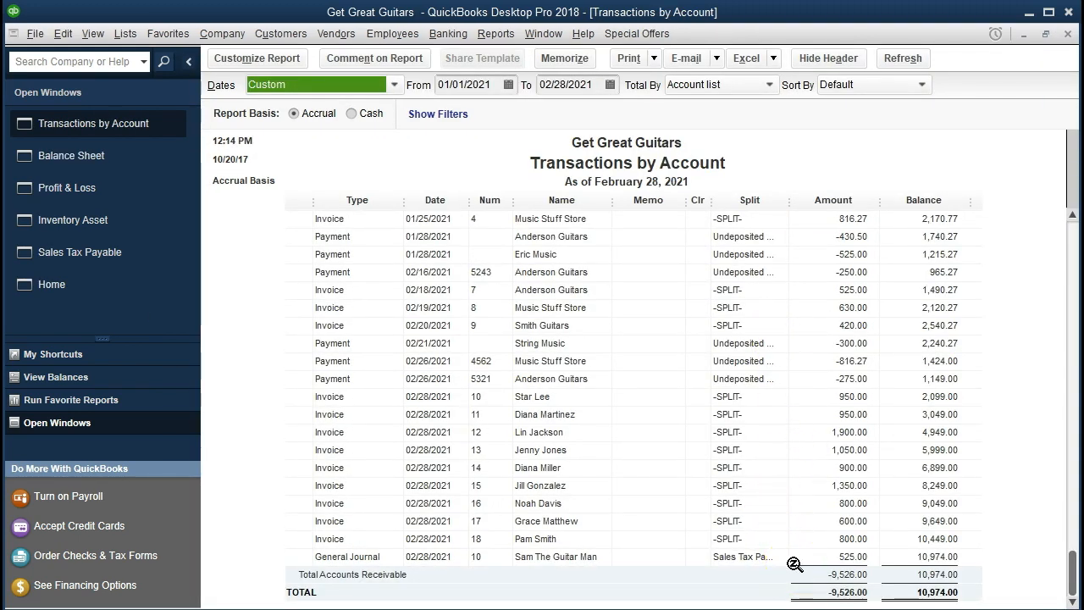
pyautogui.click(1069, 34)
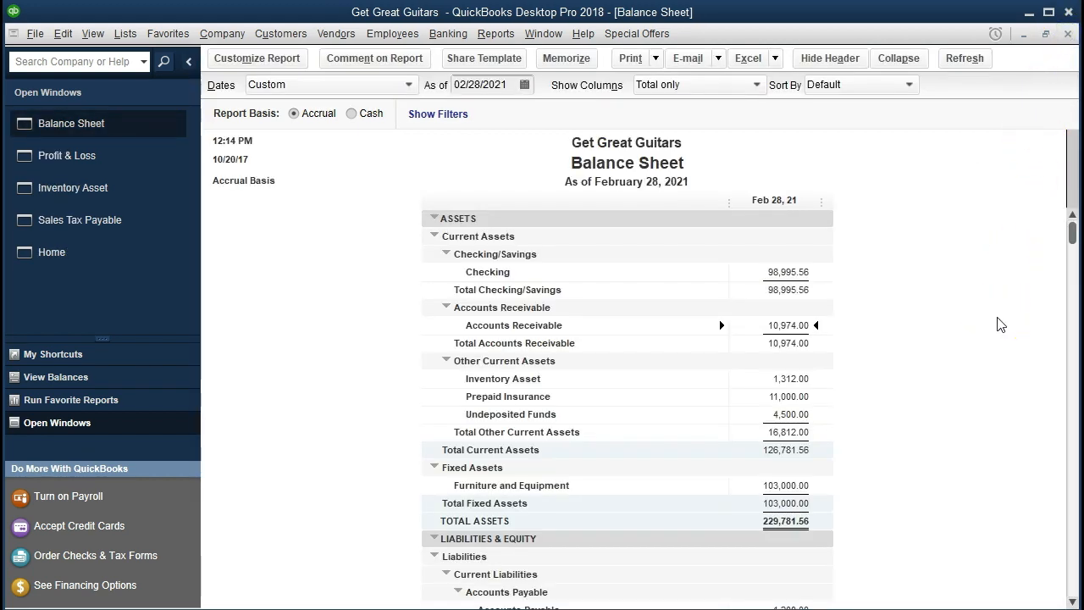
# Review the Balance Sheet's Sales Tax Payable transactions through the 02/28/2021 general journal line, and close the detail report
pyautogui.scroll(-4, 983, 322)
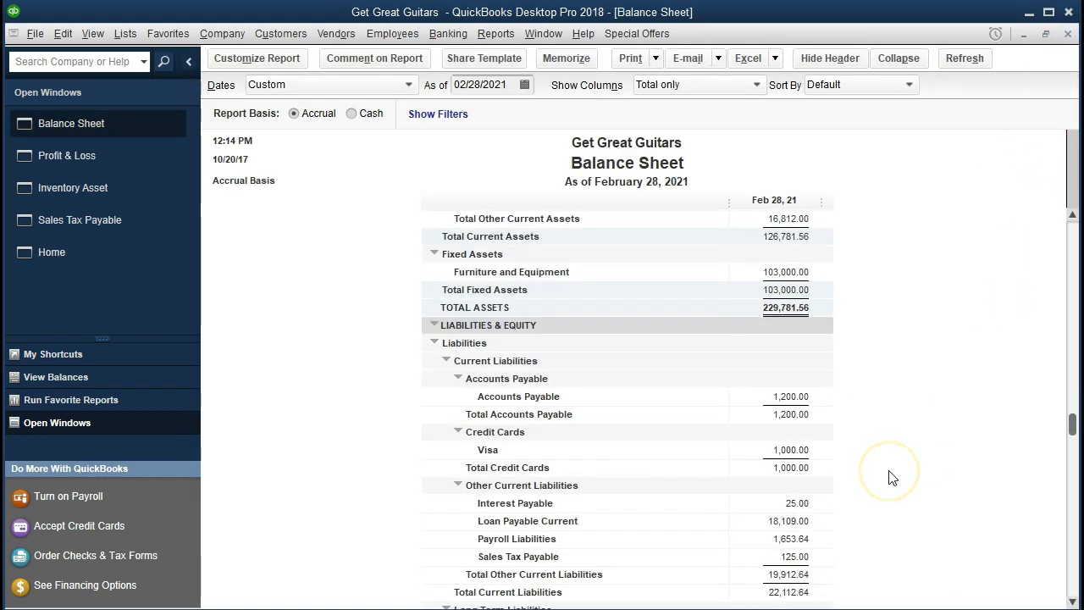
pyautogui.scroll(-1, 890, 476)
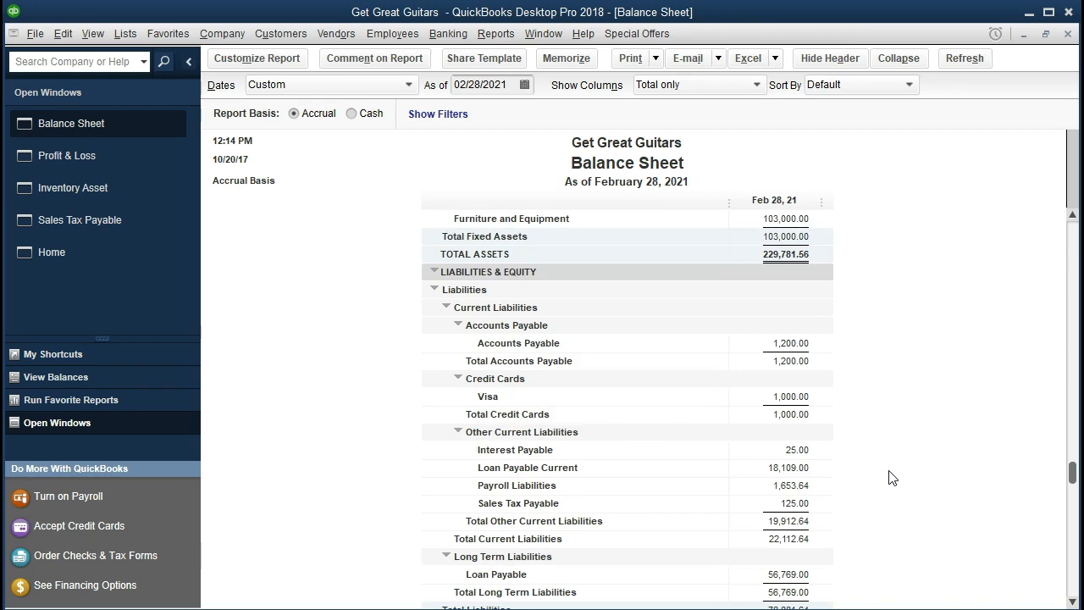
pyautogui.doubleClick(757, 504)
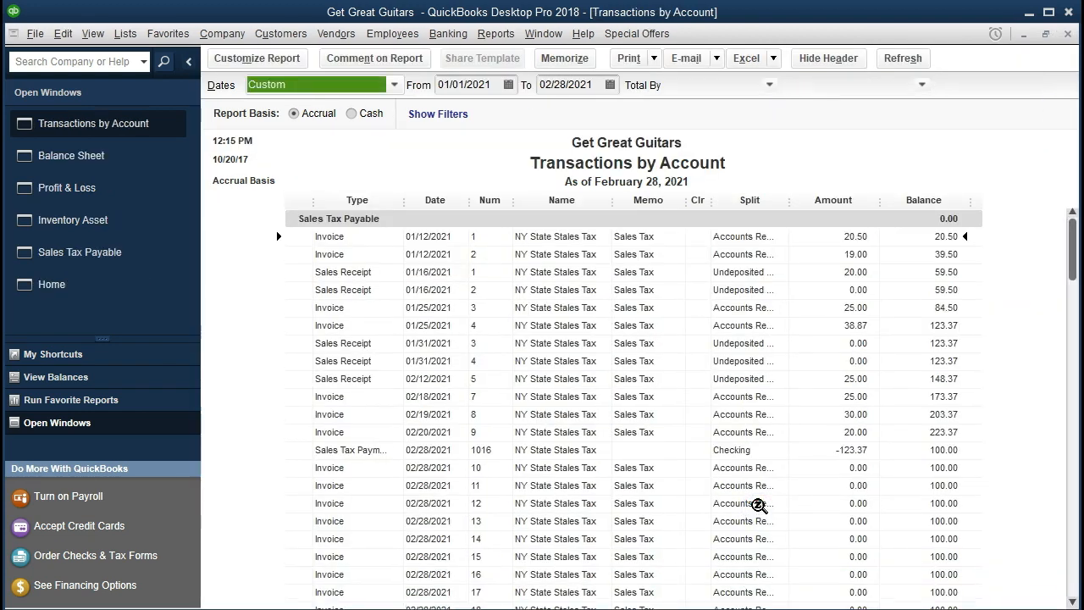
pyautogui.scroll(-1, 765, 503)
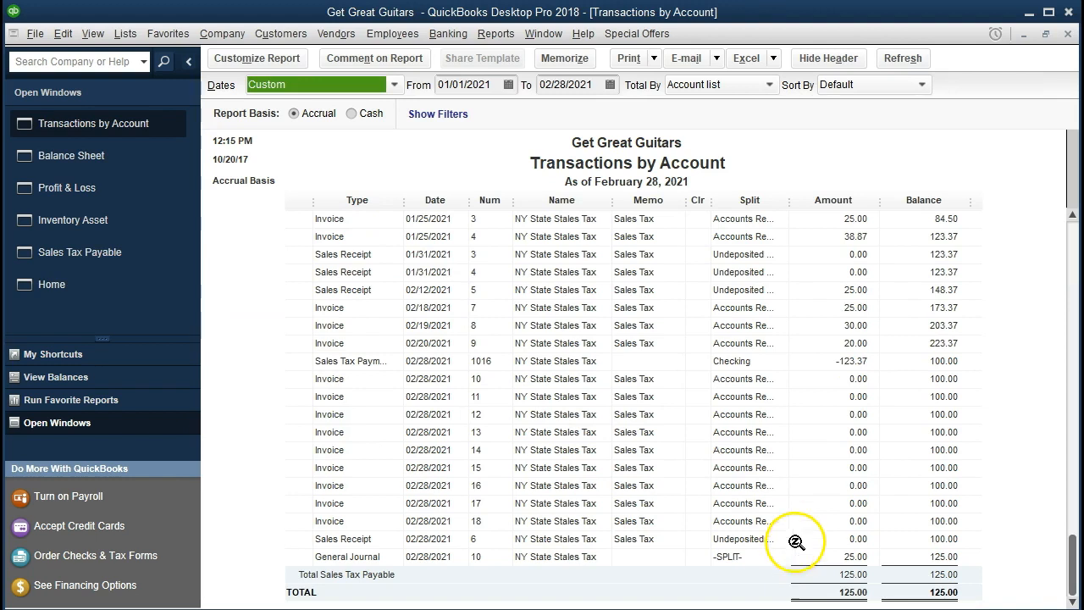
pyautogui.click(1067, 34)
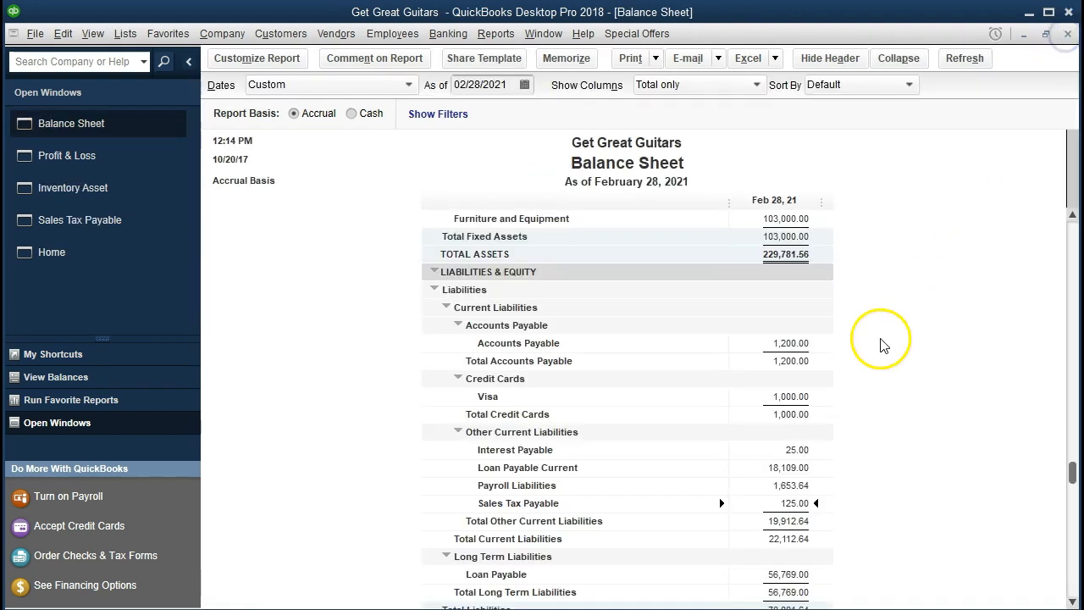
pyautogui.scroll(4, 878, 344)
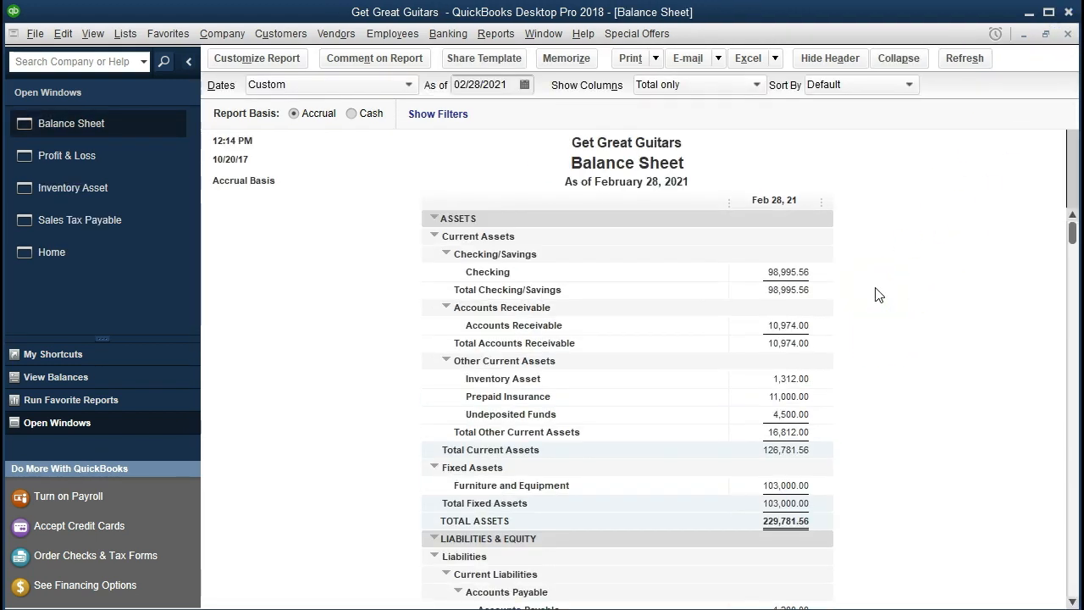